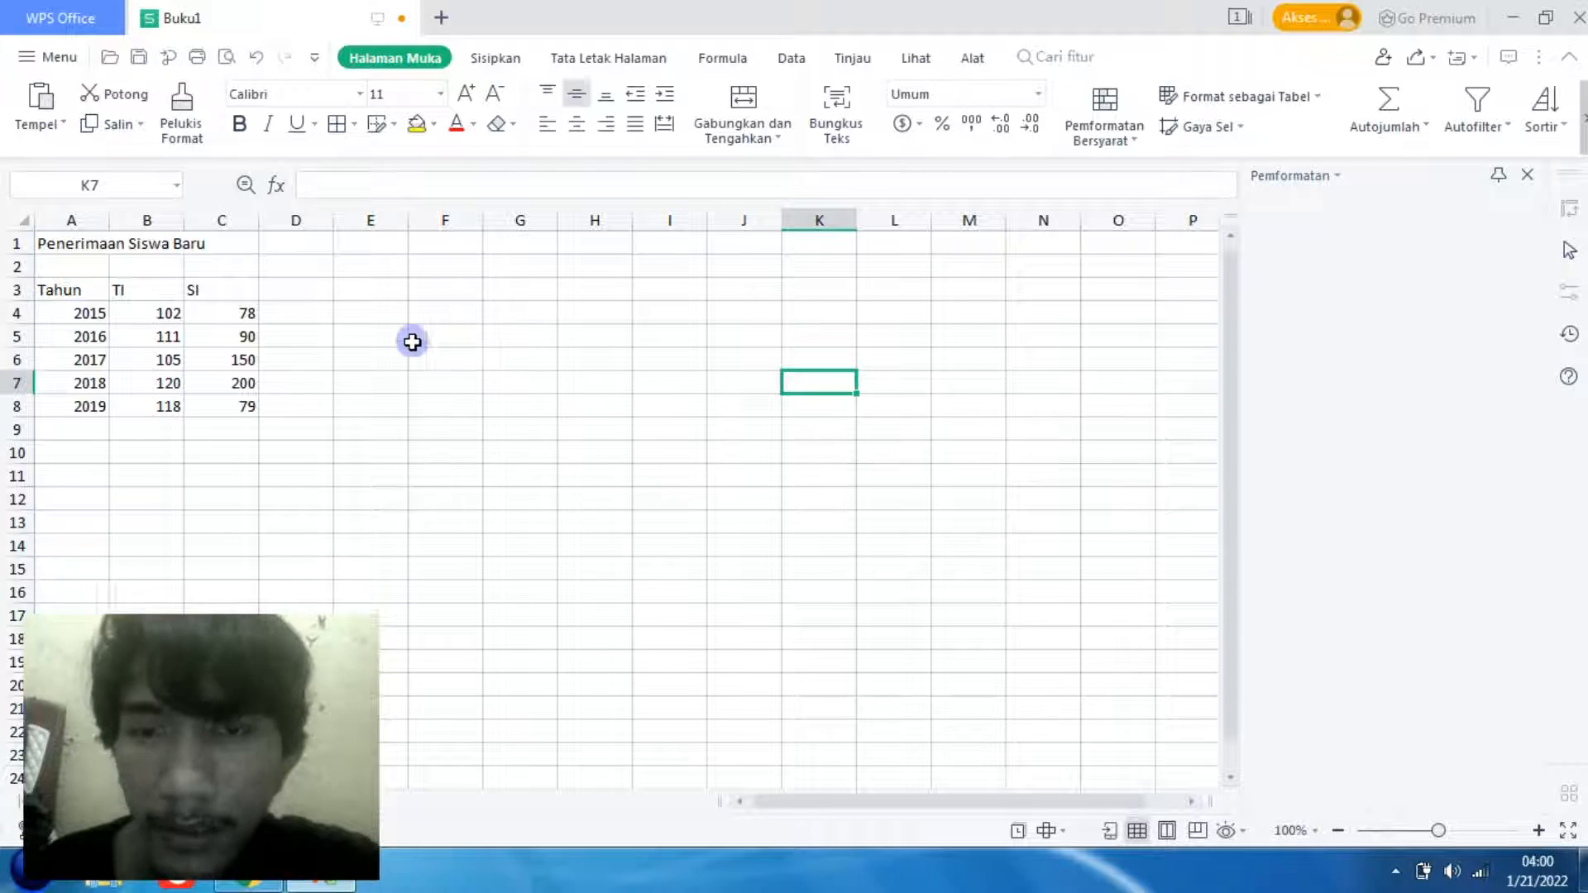
pyautogui.click(420, 316)
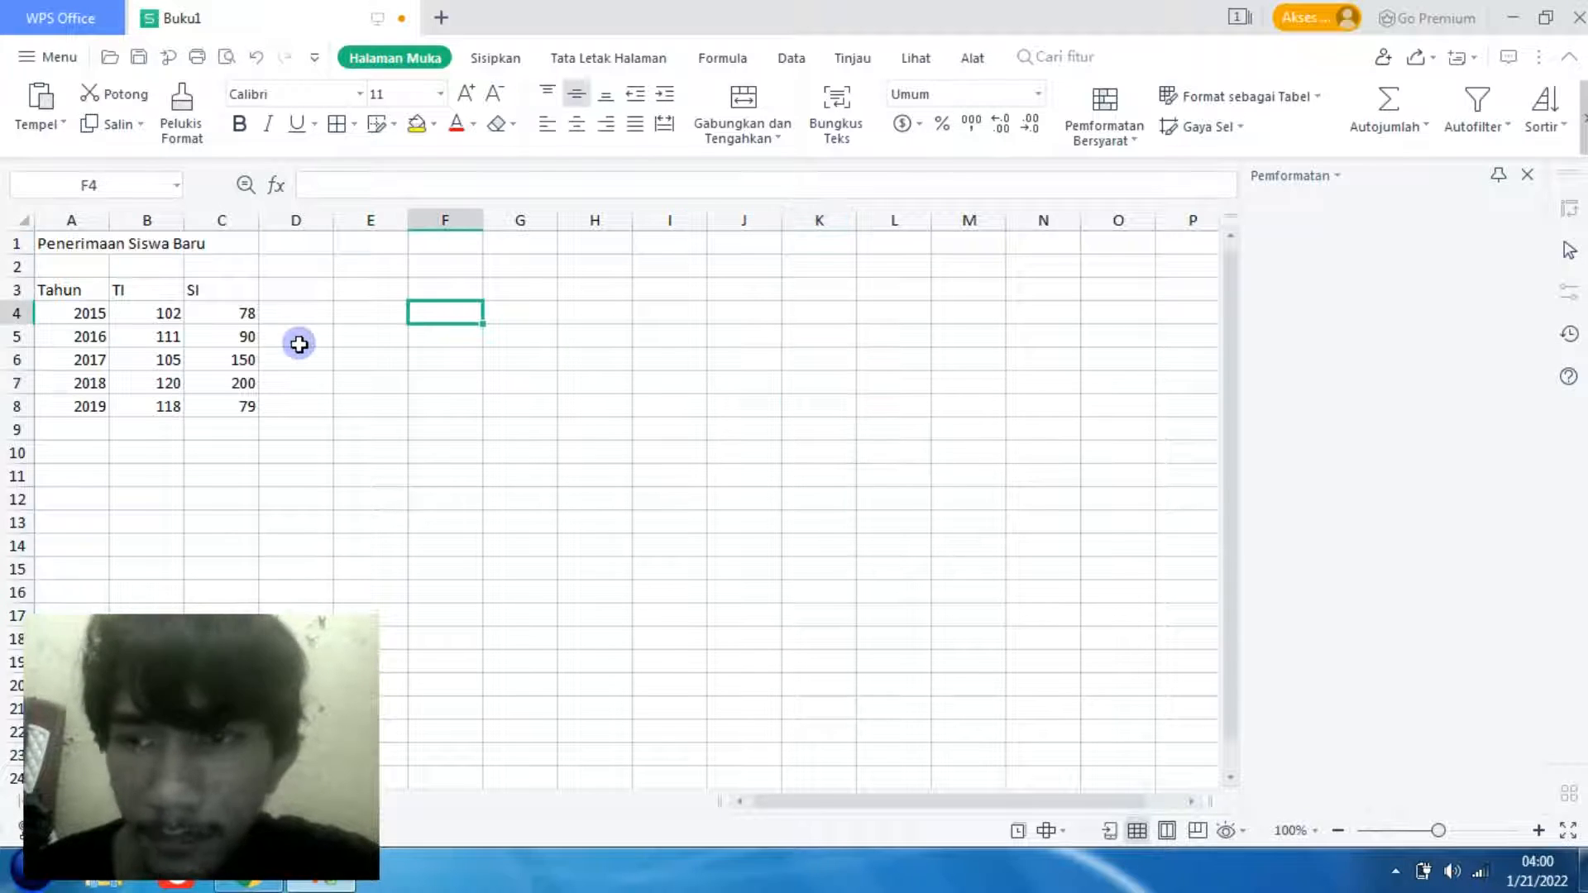
pyautogui.click(153, 309)
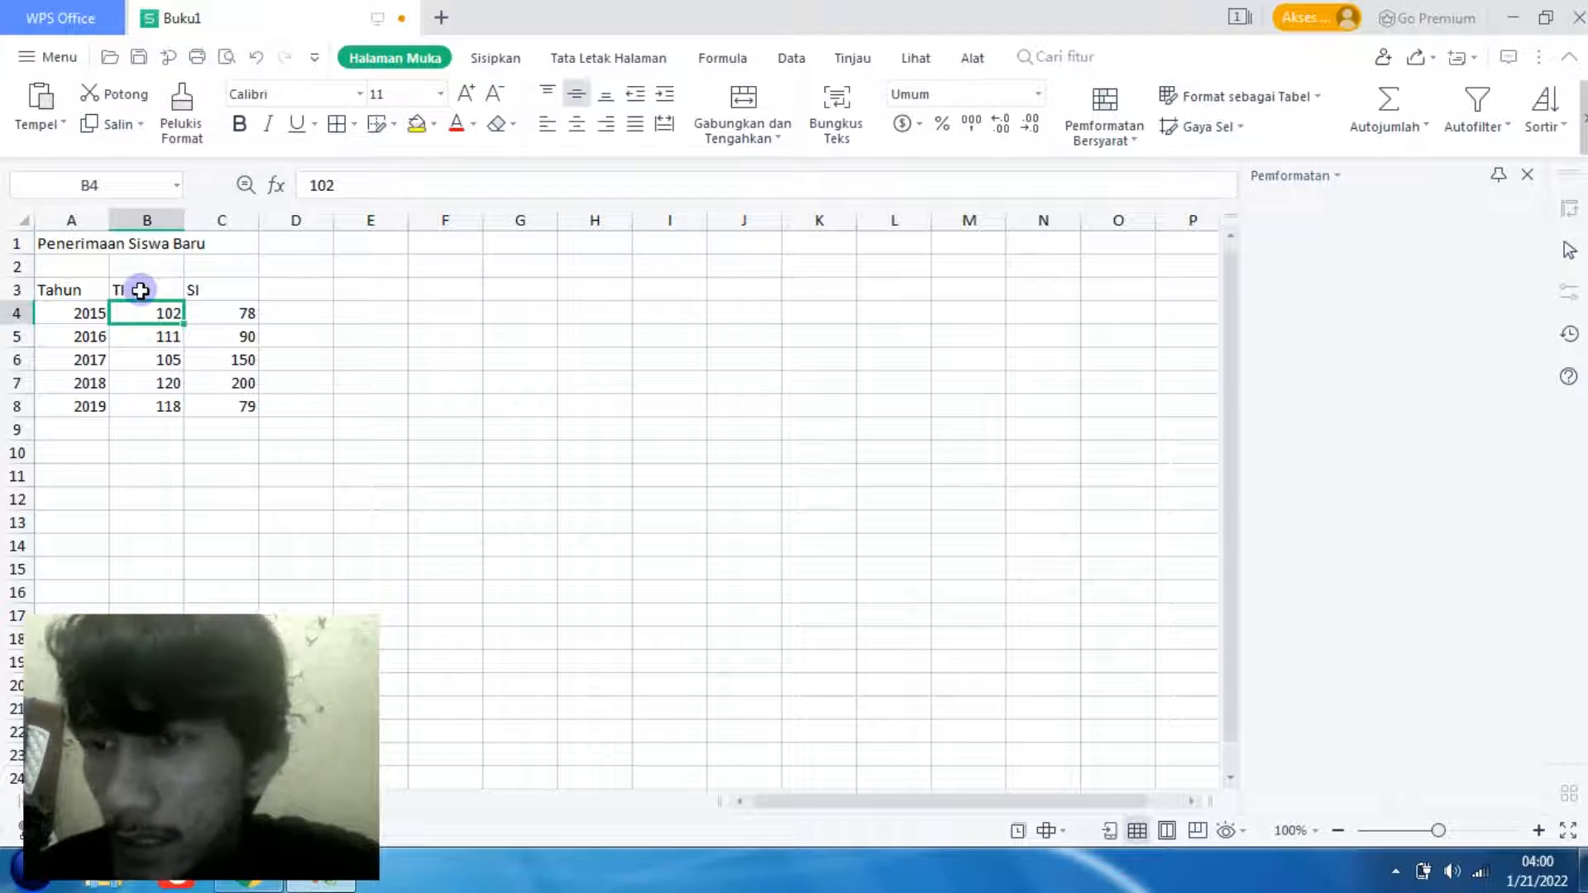
pyautogui.click(141, 290)
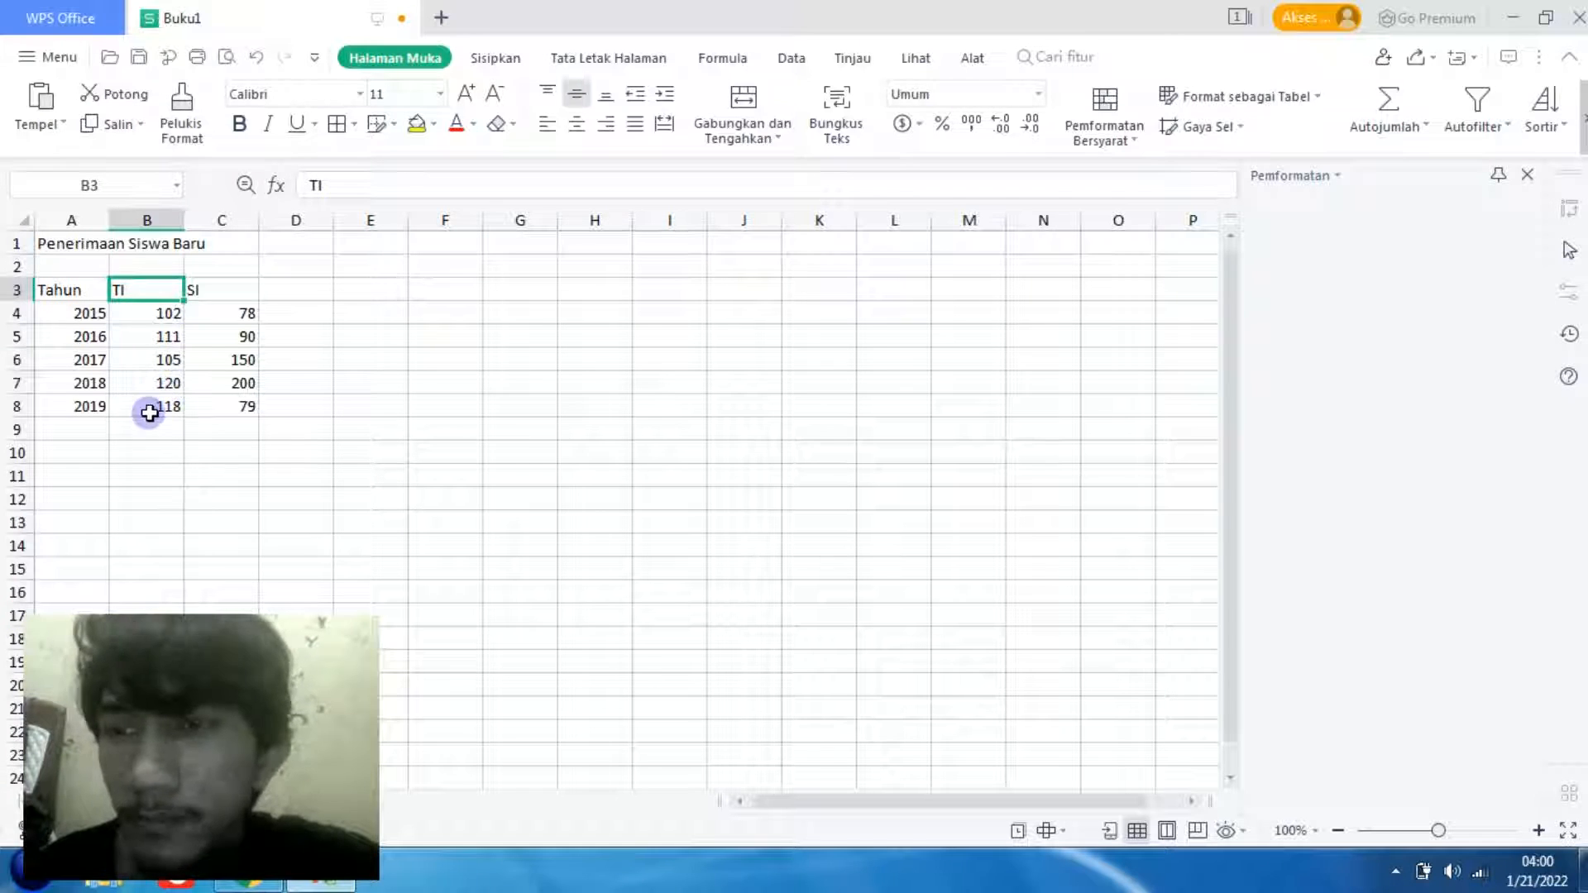
pyautogui.click(413, 385)
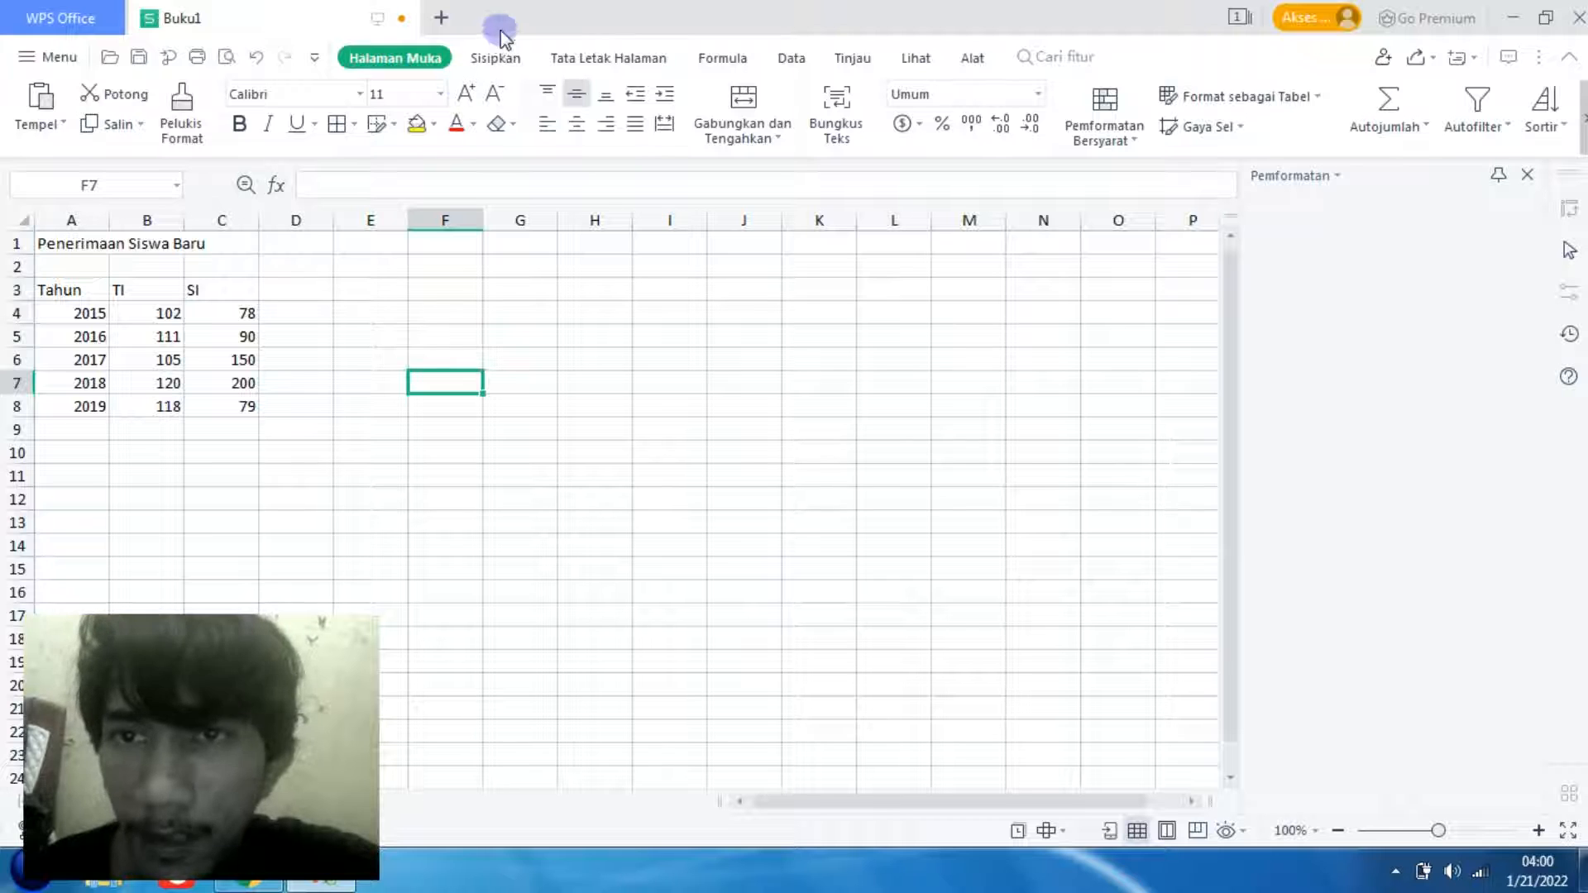
# - Browse the column, bar, line, pie and scatter chart types available for insertion
pyautogui.click(496, 56)
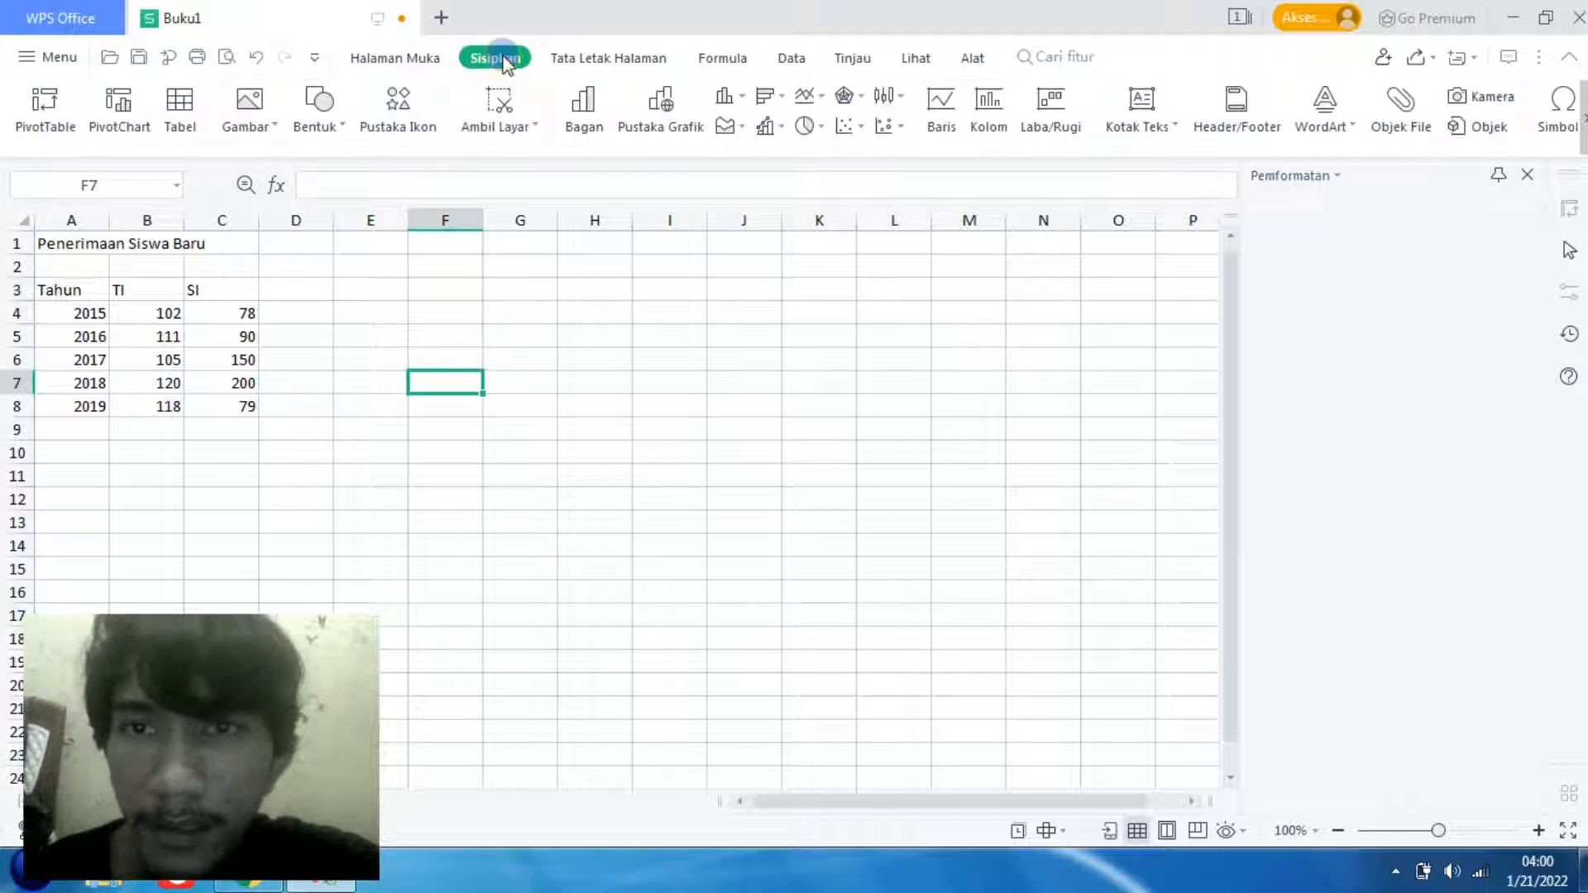
pyautogui.click(745, 98)
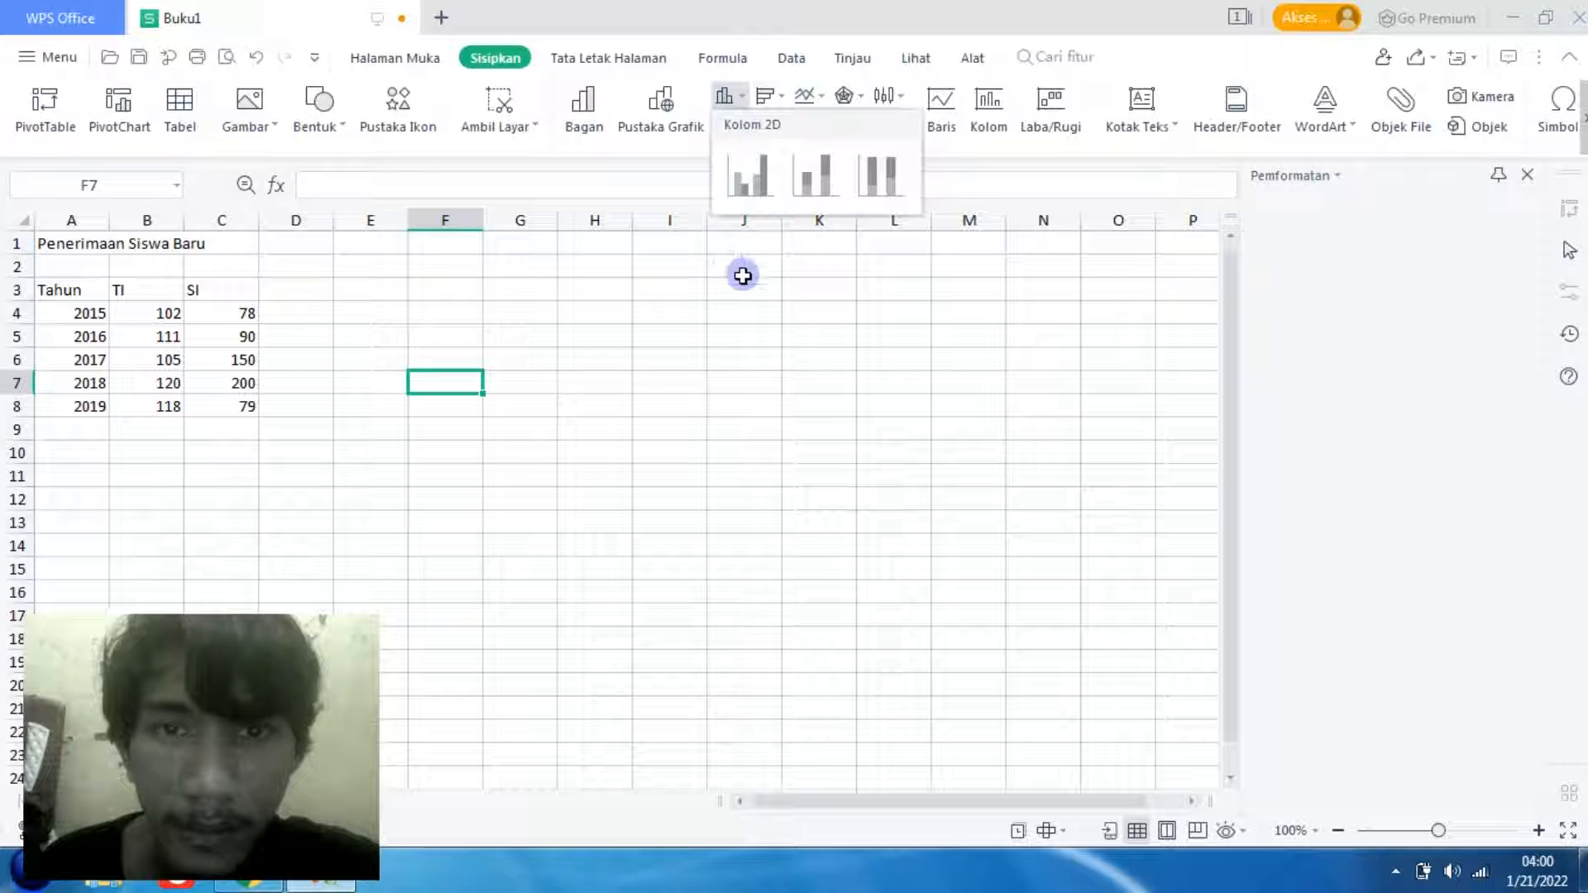
pyautogui.click(776, 98)
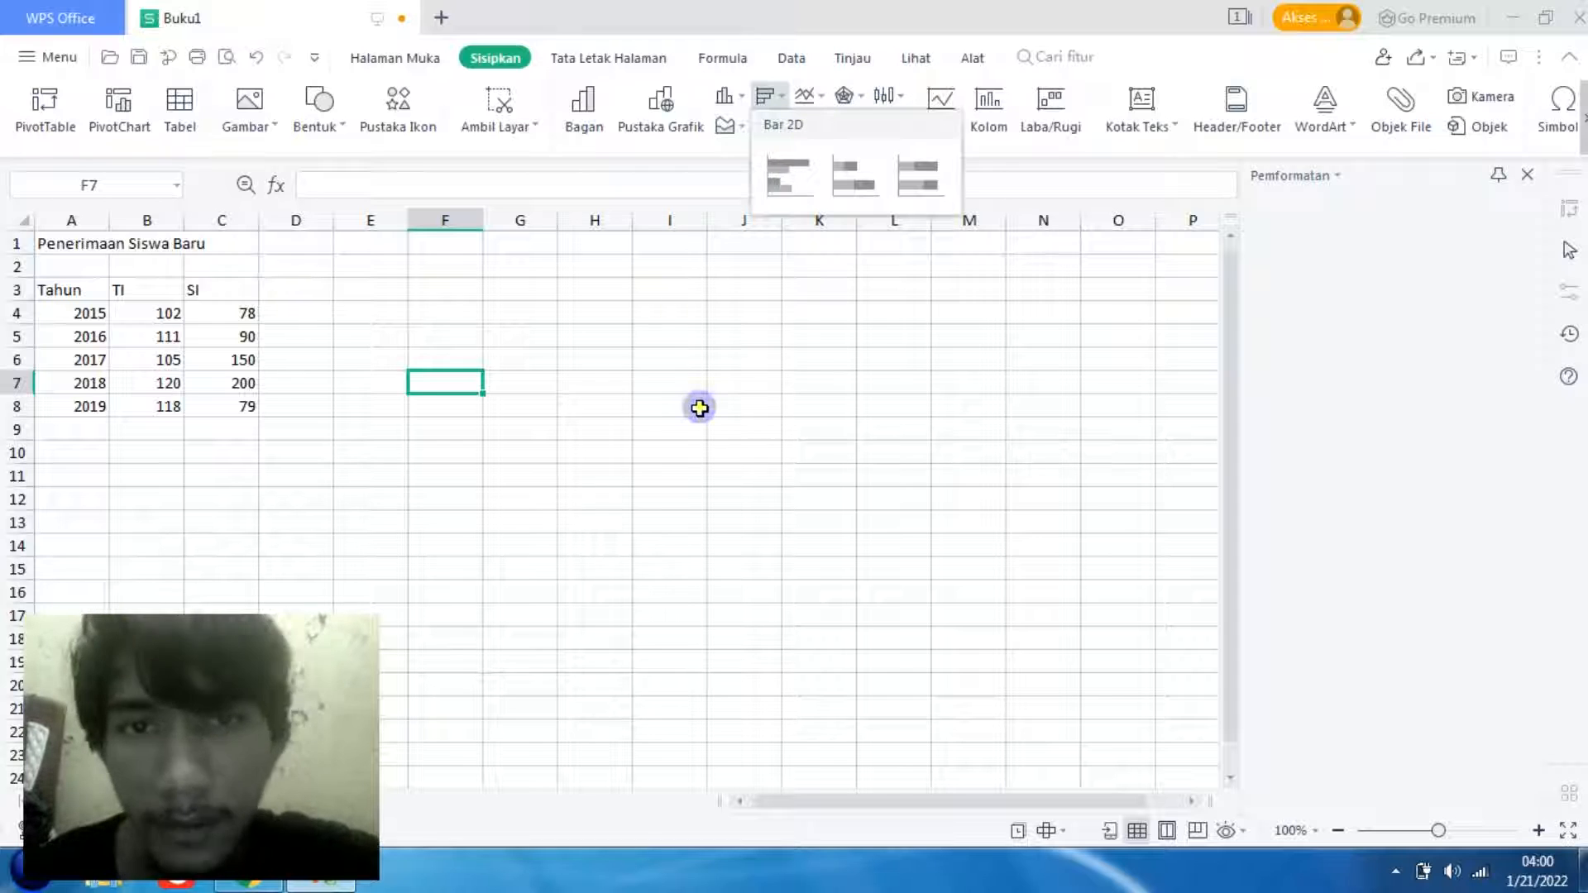
pyautogui.click(697, 407)
pyautogui.click(821, 99)
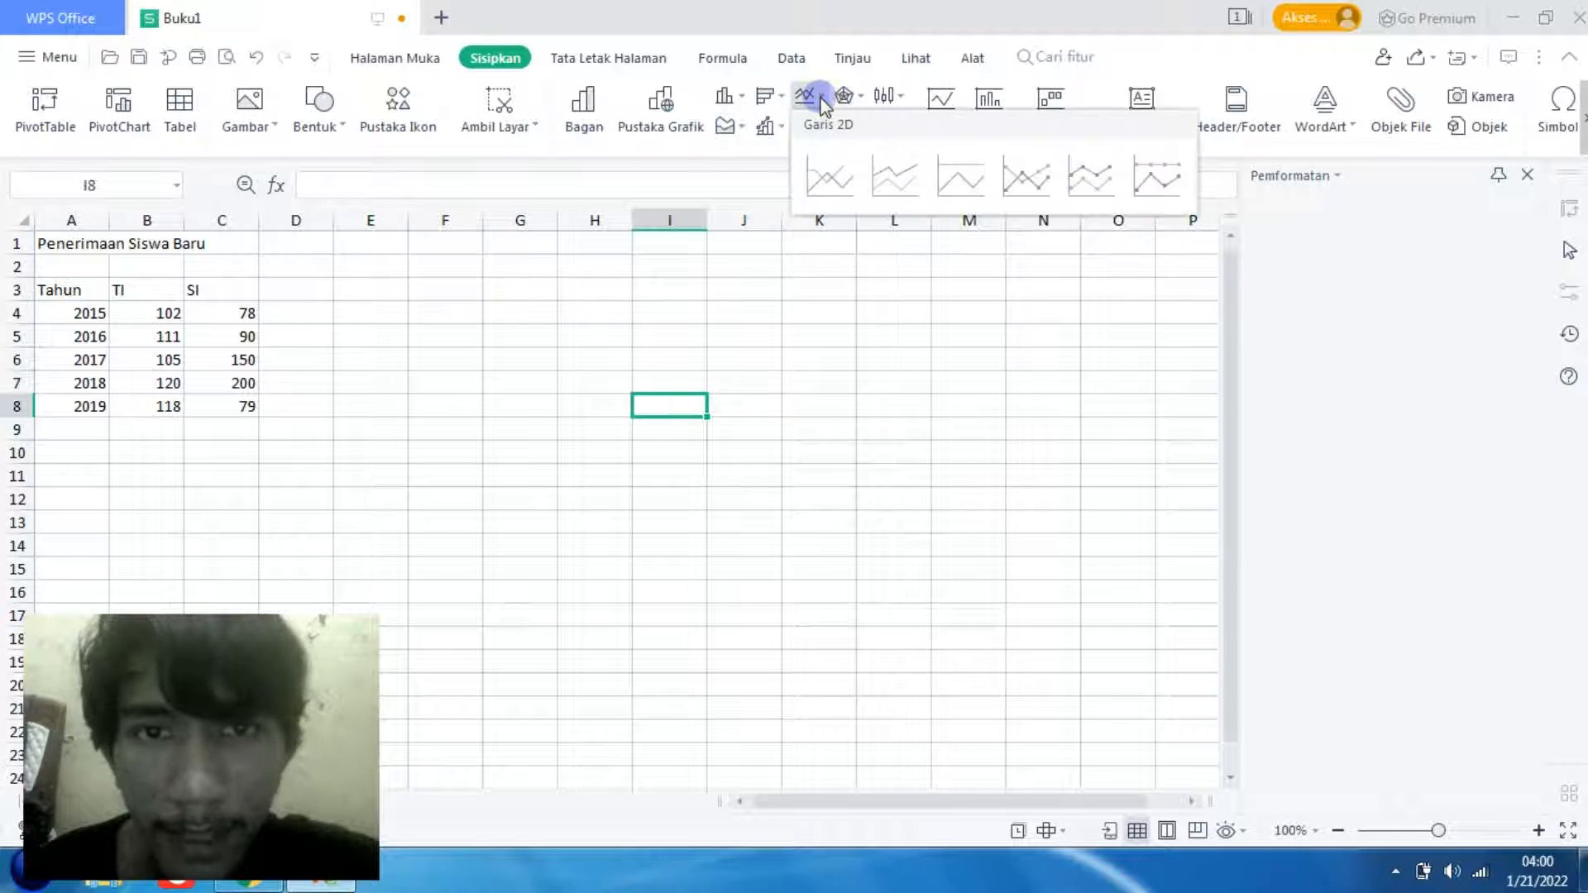
pyautogui.click(822, 99)
pyautogui.click(824, 131)
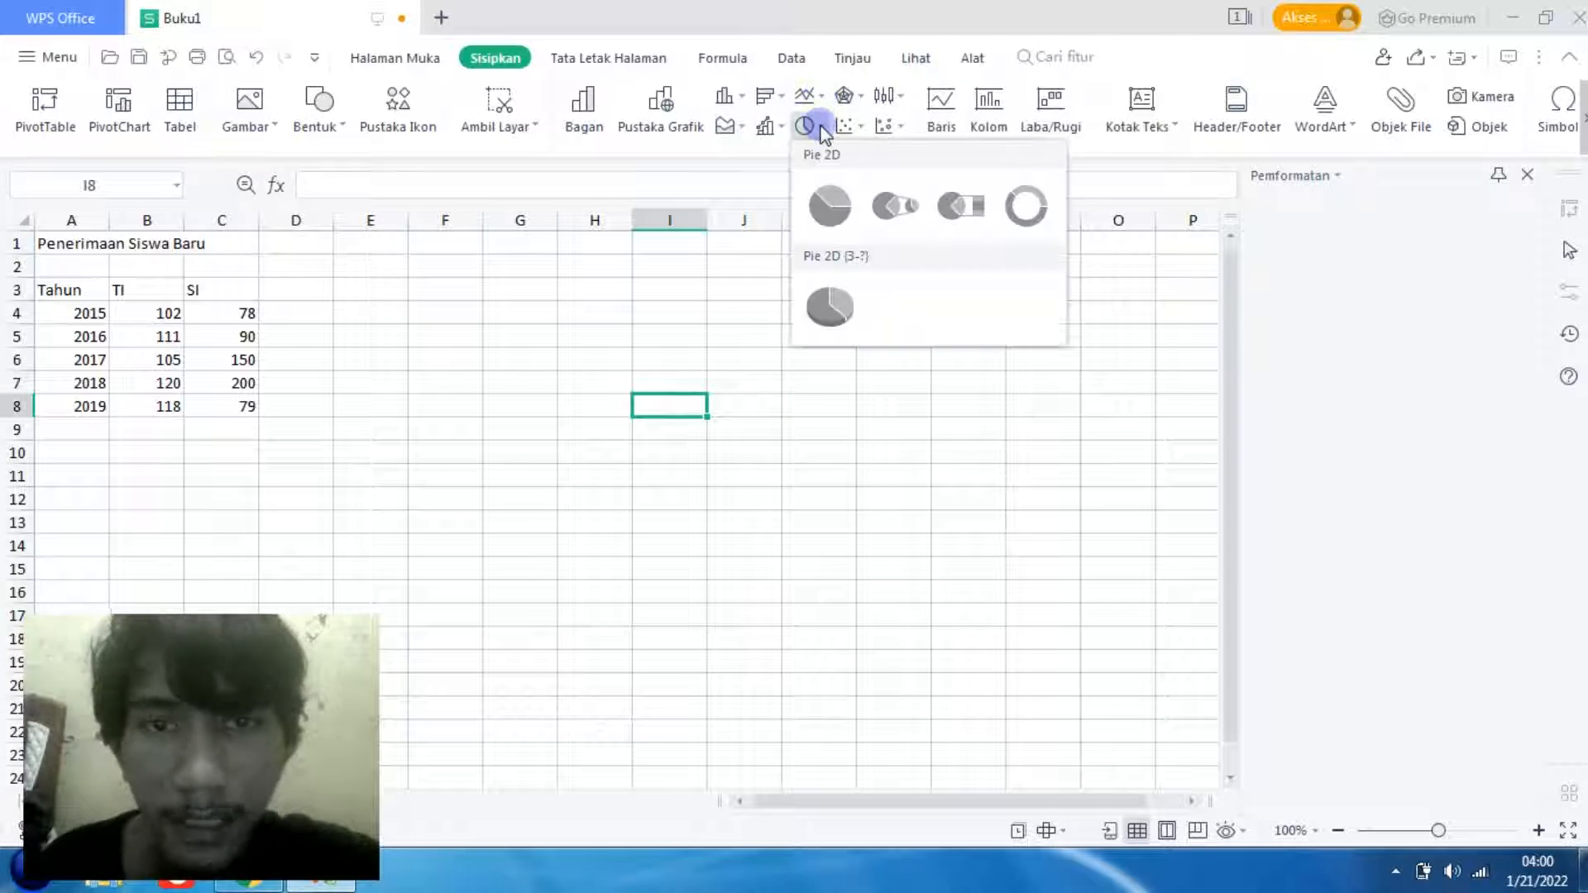
pyautogui.click(823, 133)
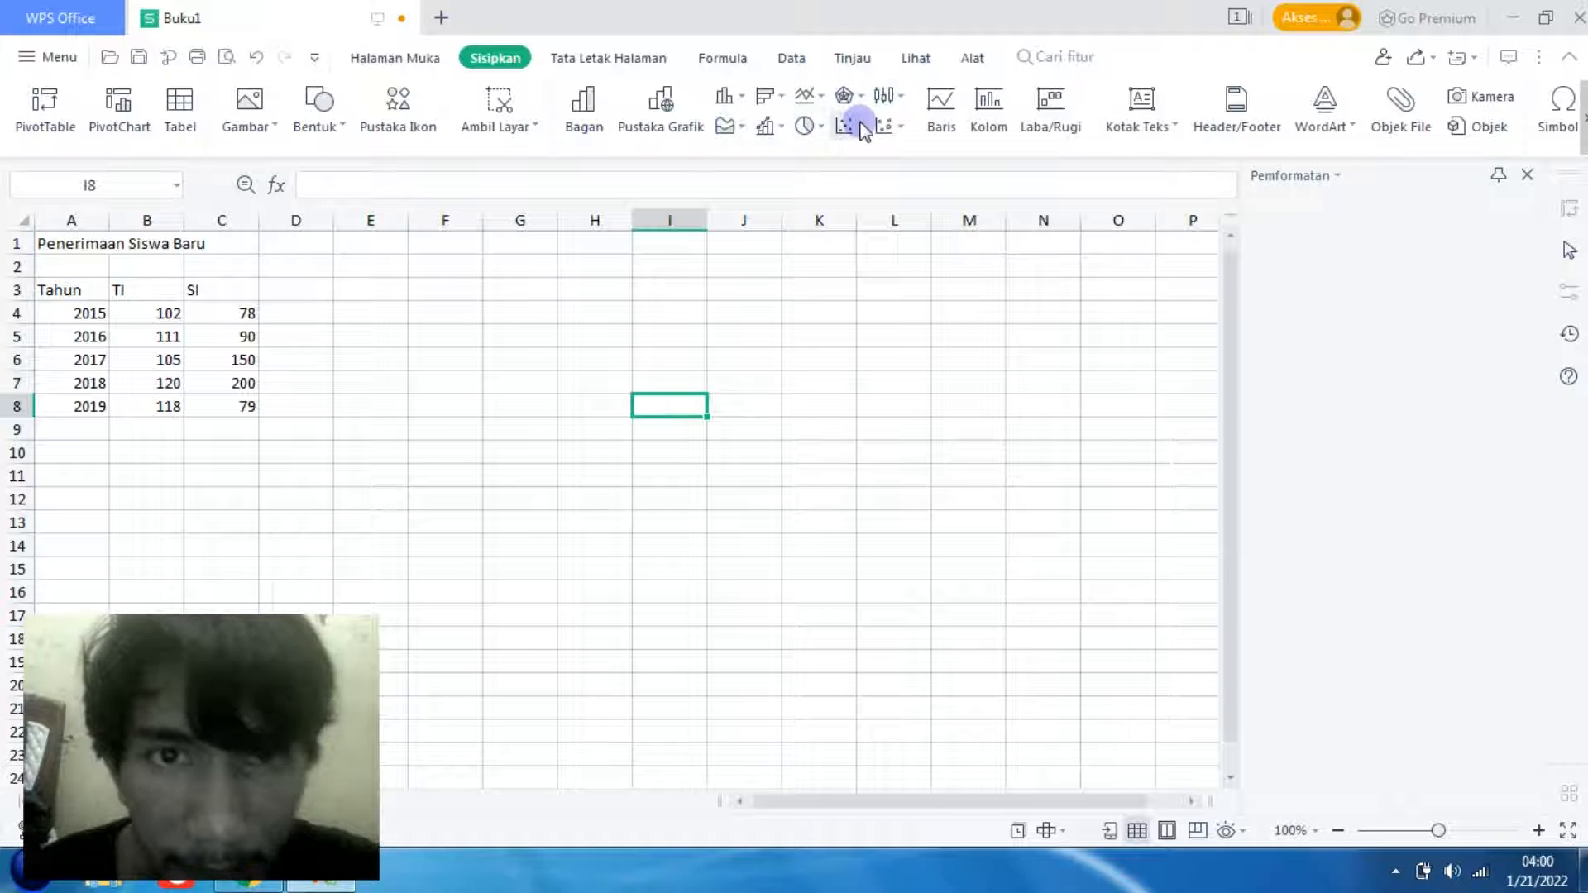
pyautogui.click(861, 129)
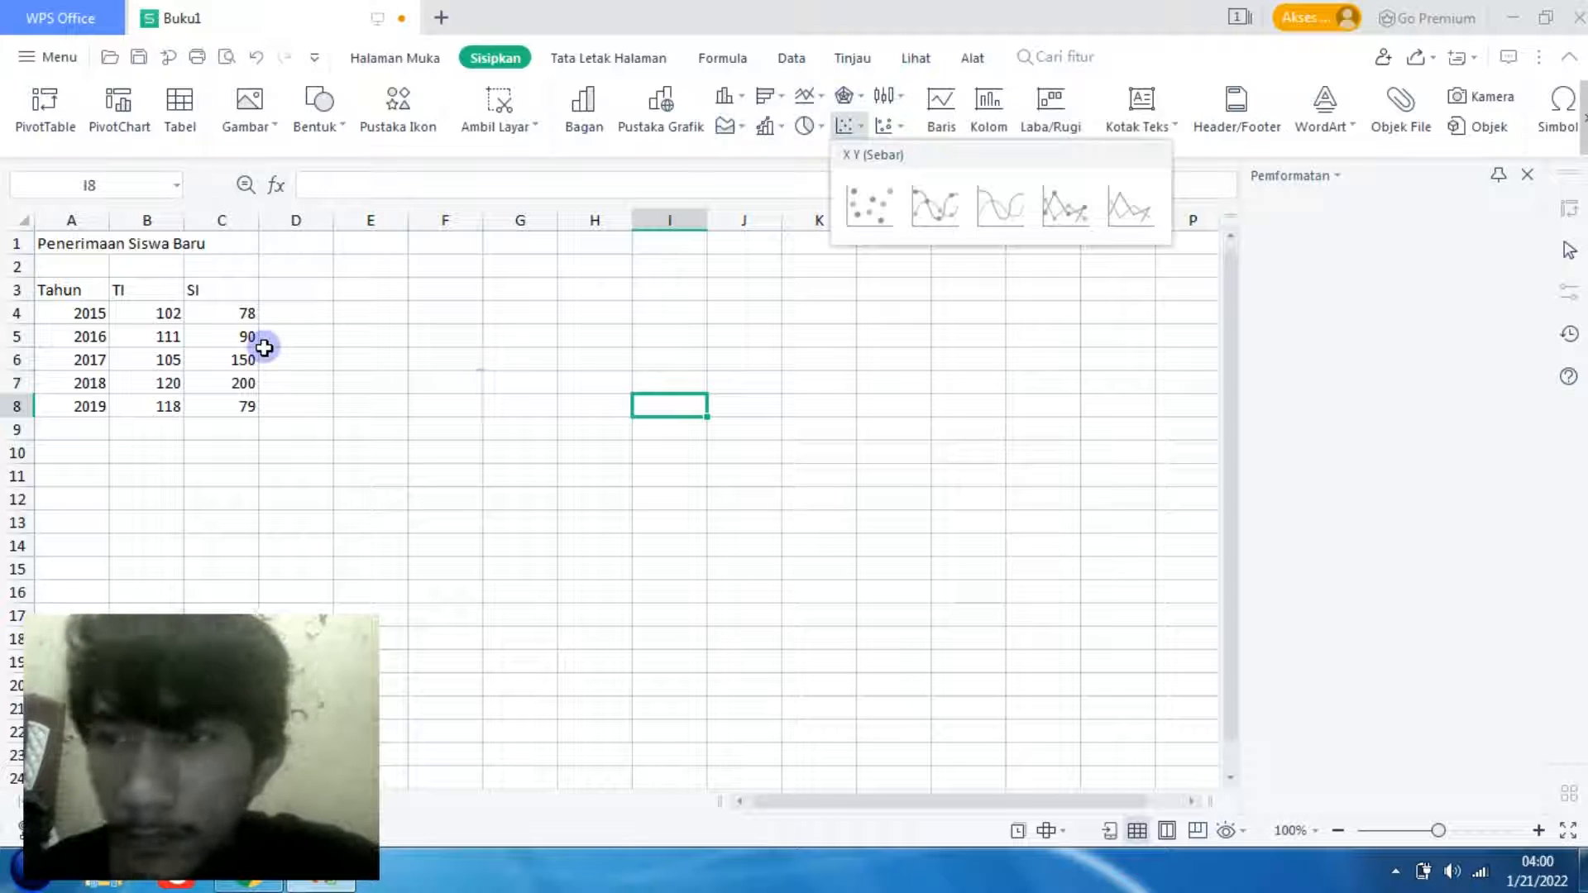
pyautogui.click(447, 381)
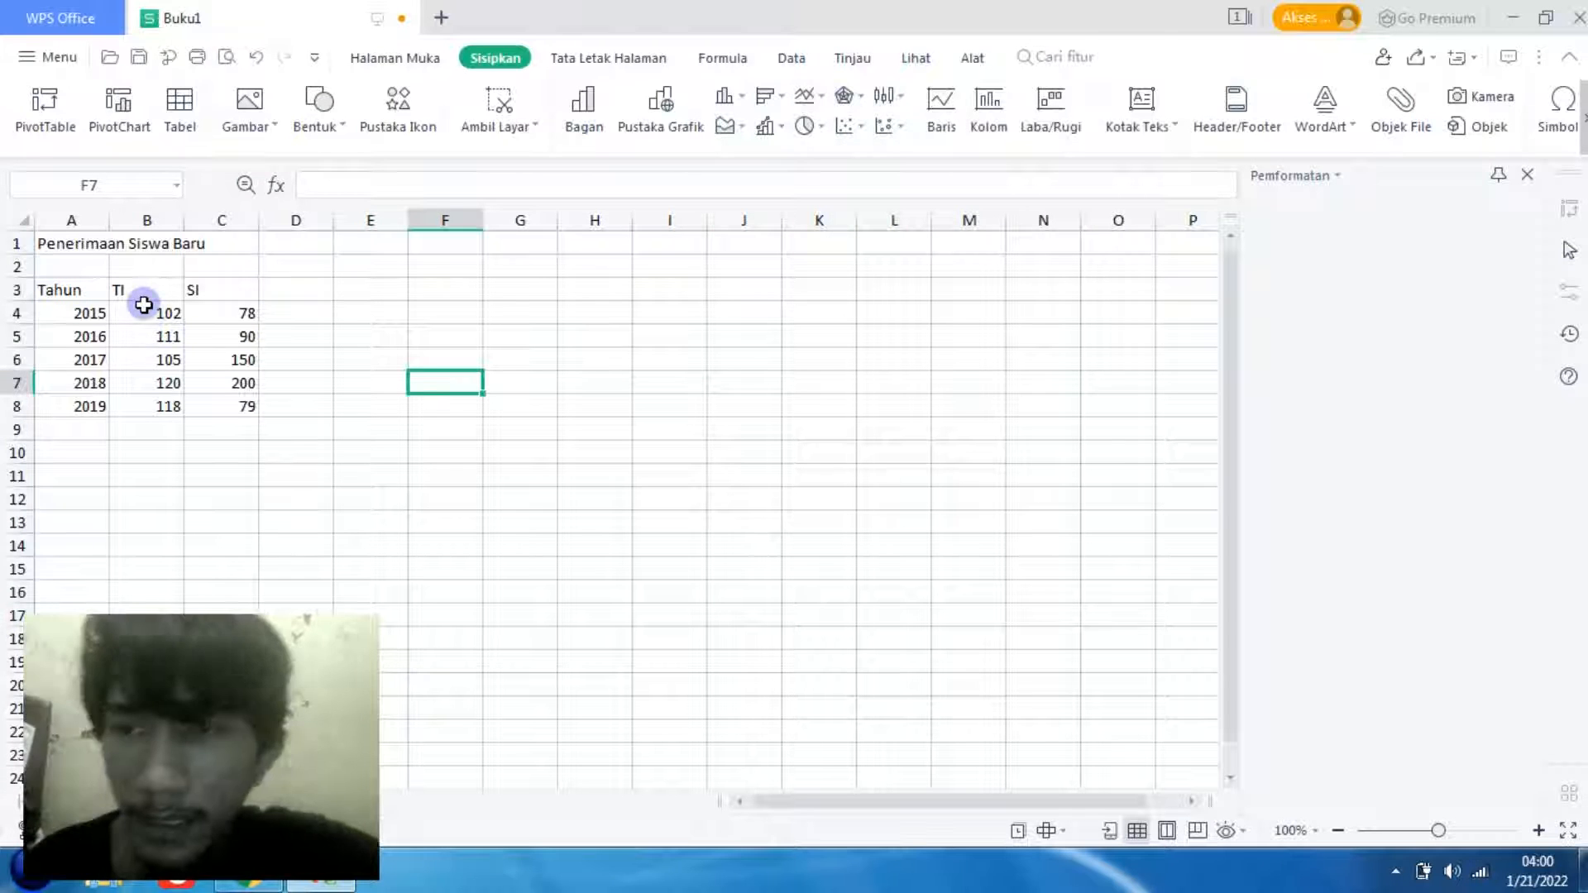
# - Insert a 2D clustered column chart from the TI data in B3:B8 and place it beside the table
pyautogui.click(143, 305)
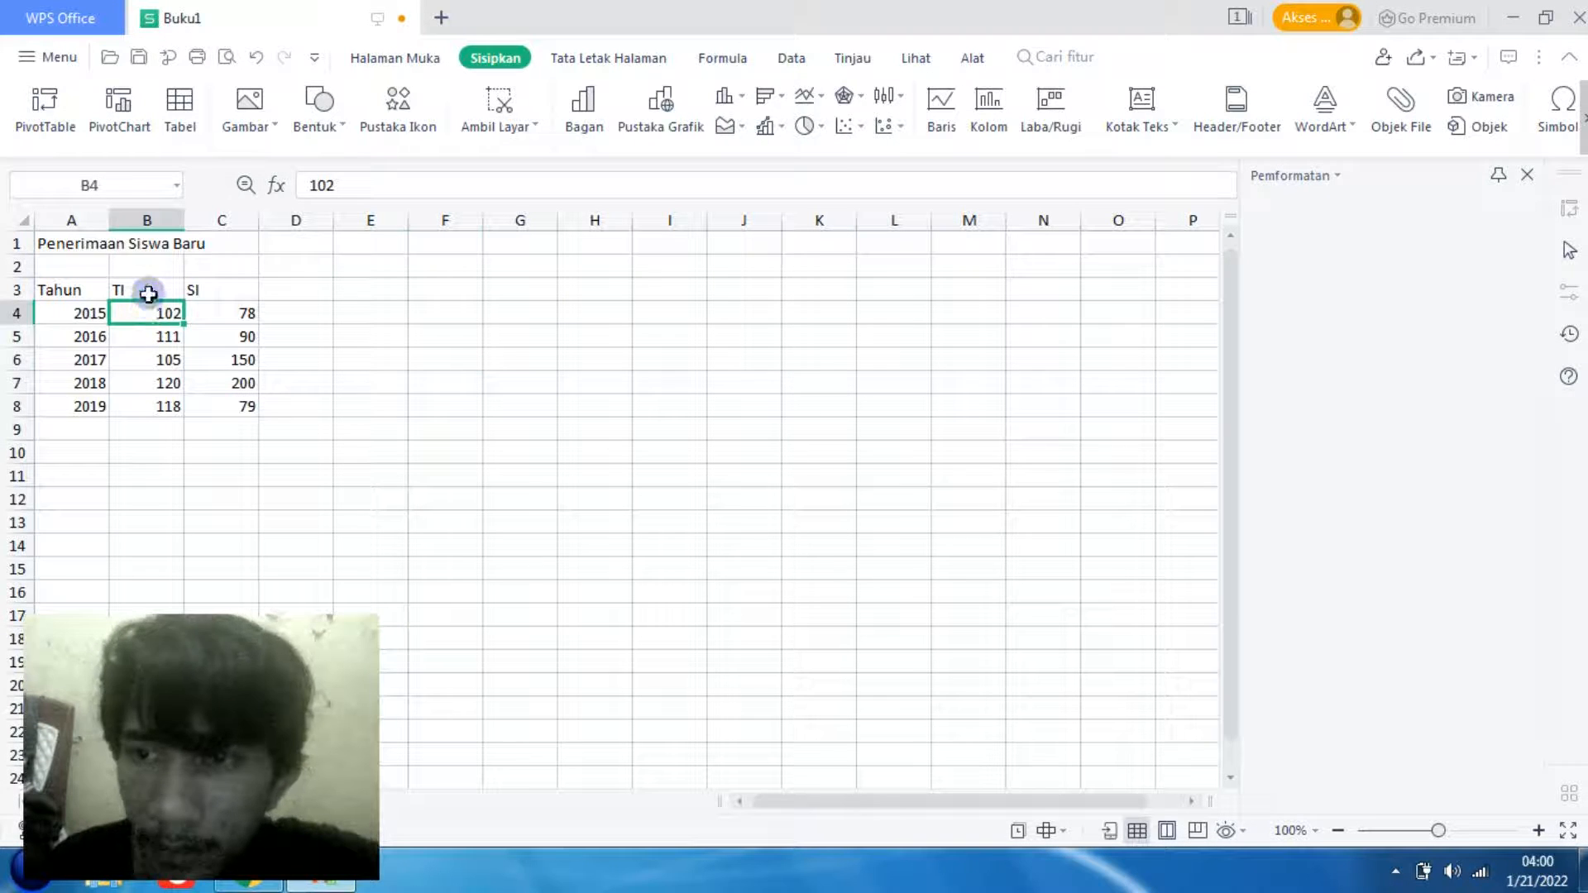
pyautogui.click(148, 291)
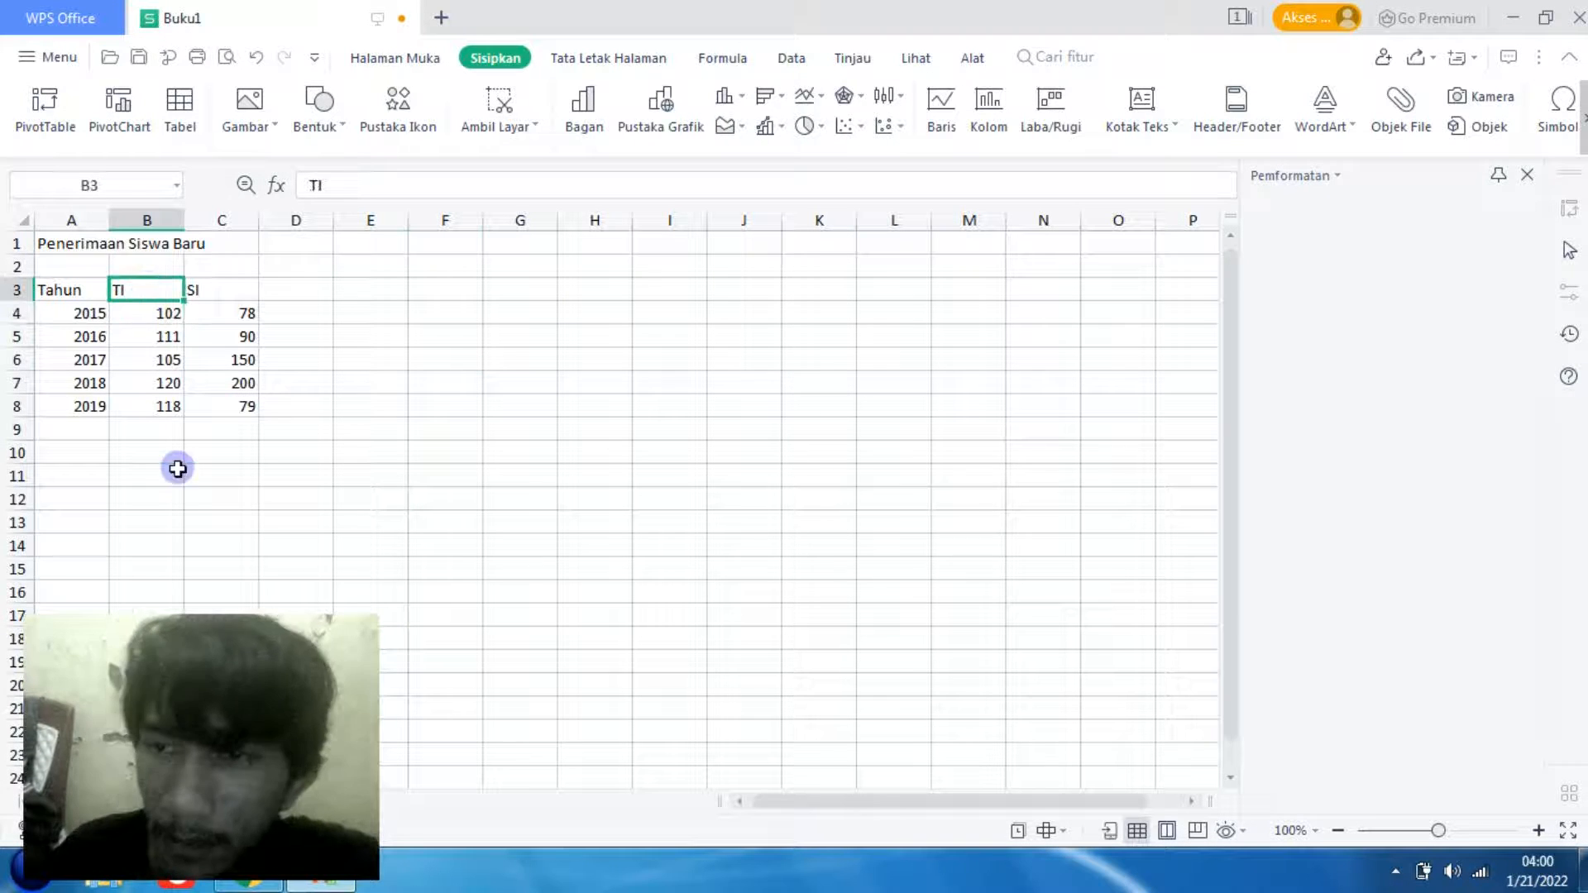
pyautogui.keyDown('shift'); pyautogui.click(166, 406); pyautogui.keyUp('shift')
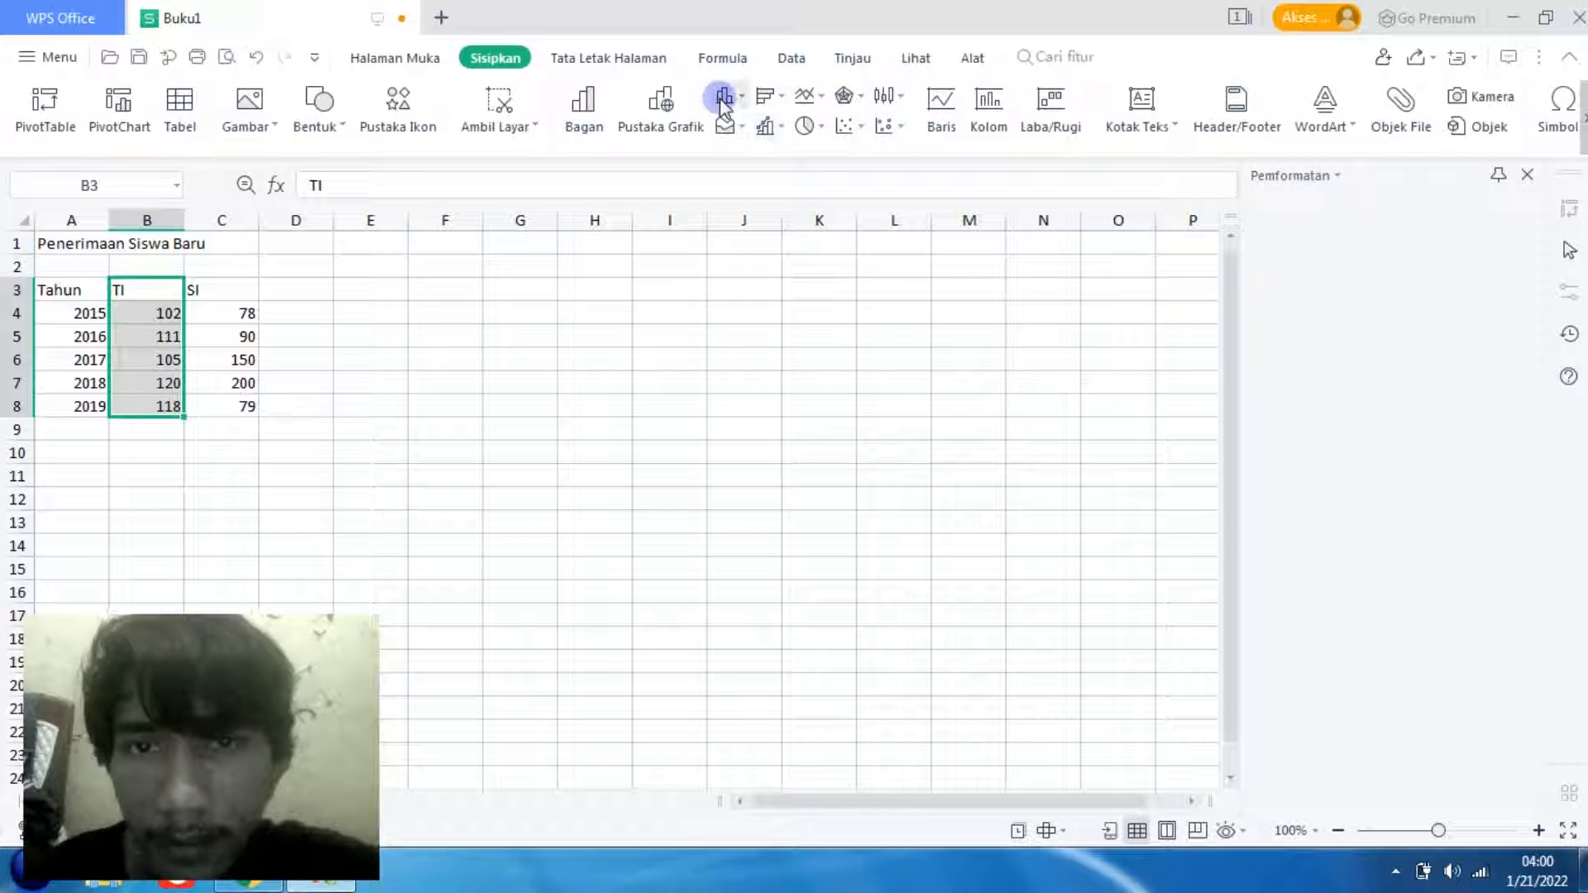
pyautogui.moveTo(720, 98)
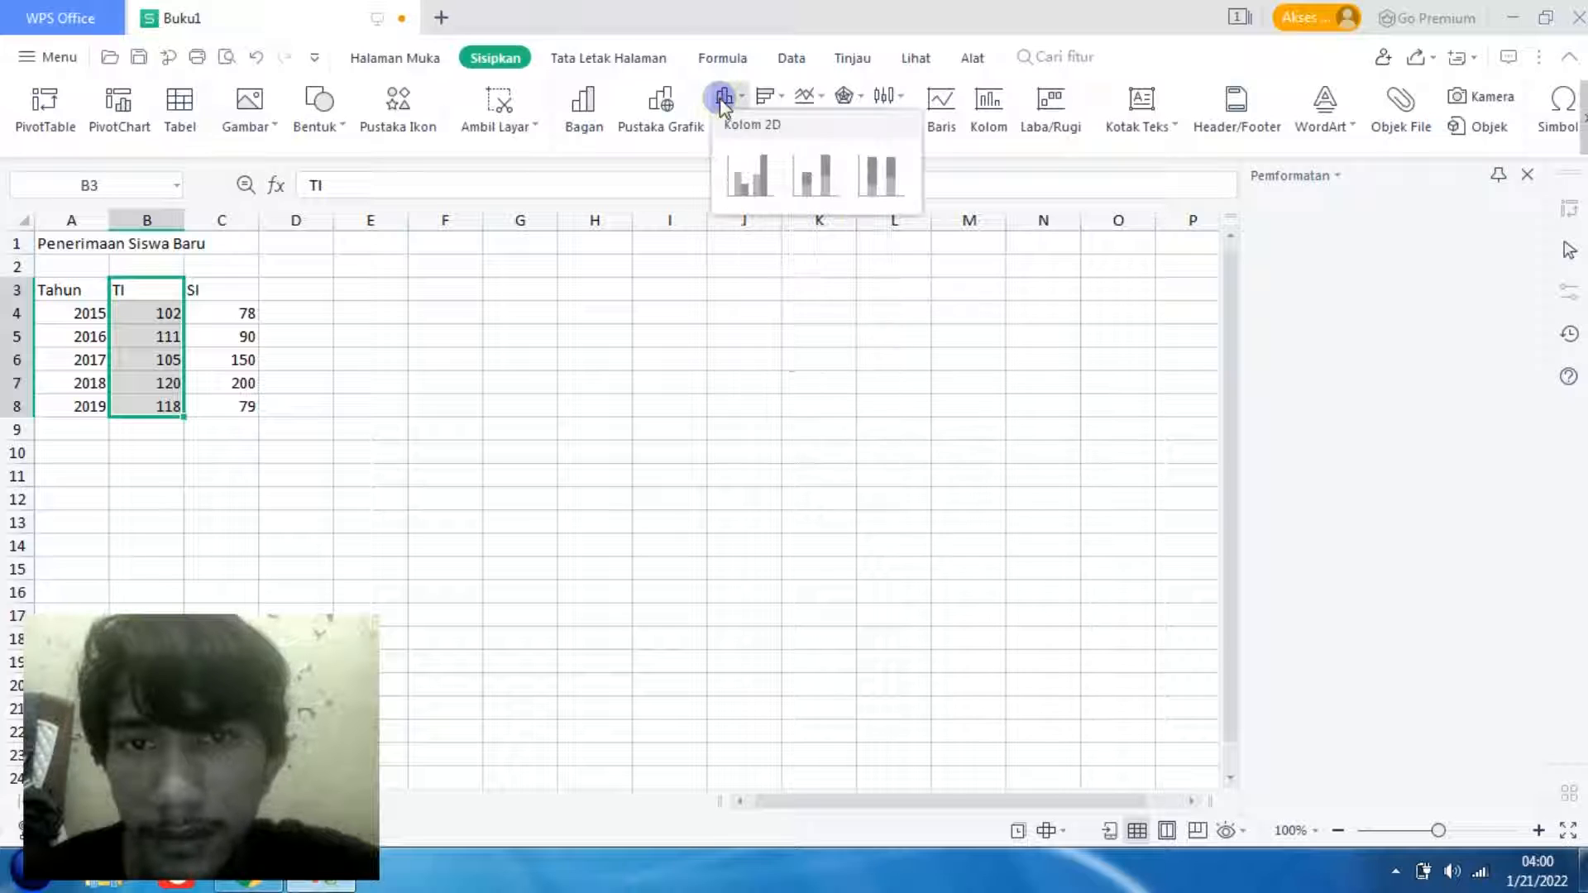
pyautogui.click(771, 193)
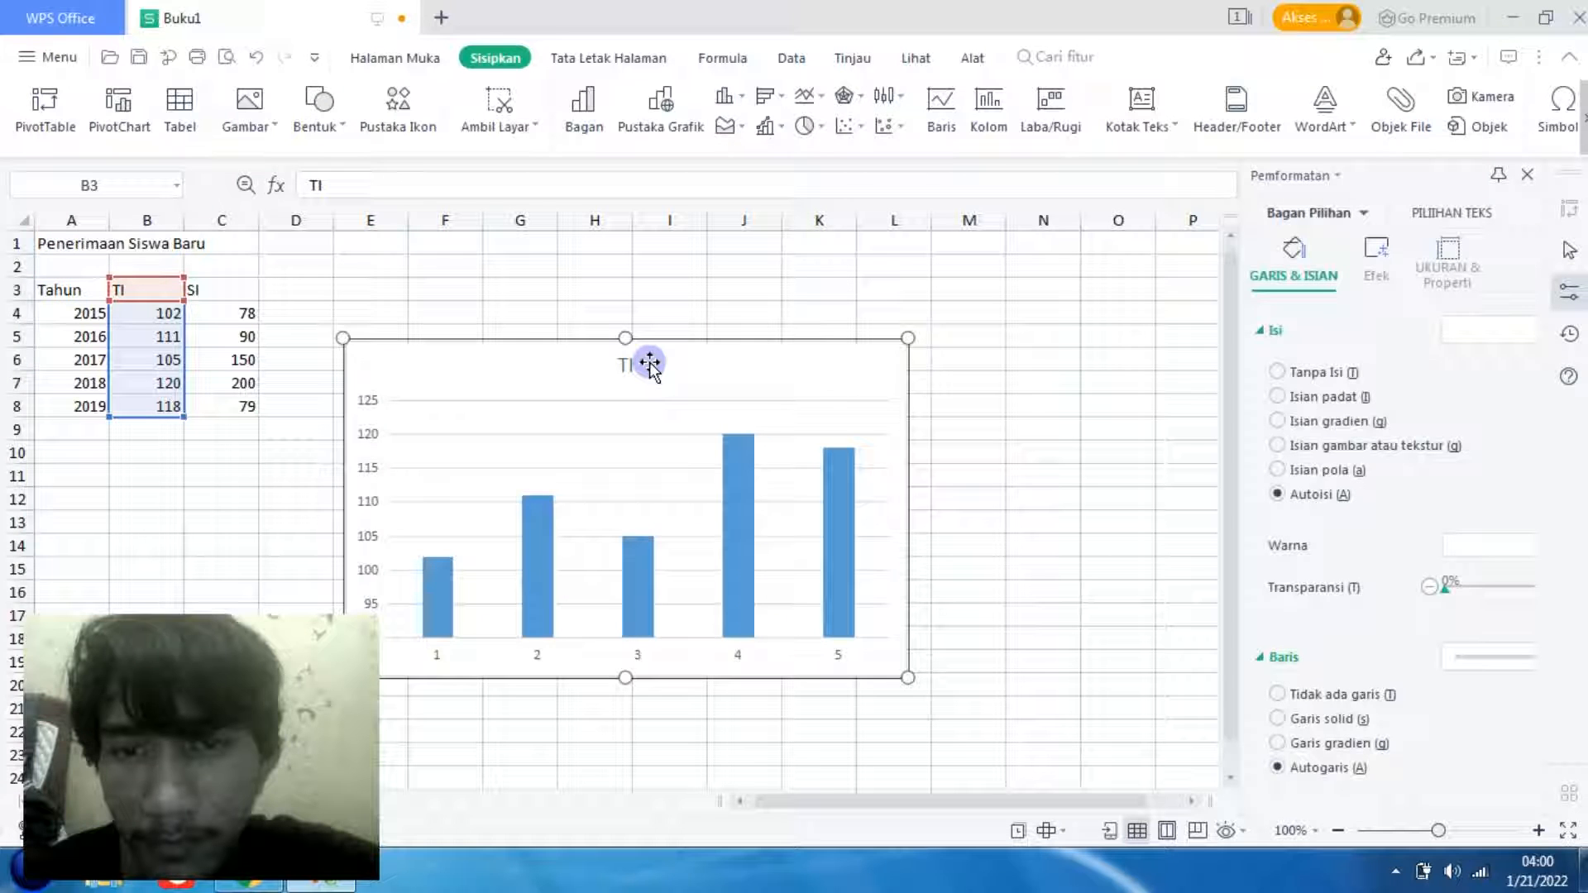
pyautogui.moveTo(650, 363); pyautogui.dragTo(817, 262)
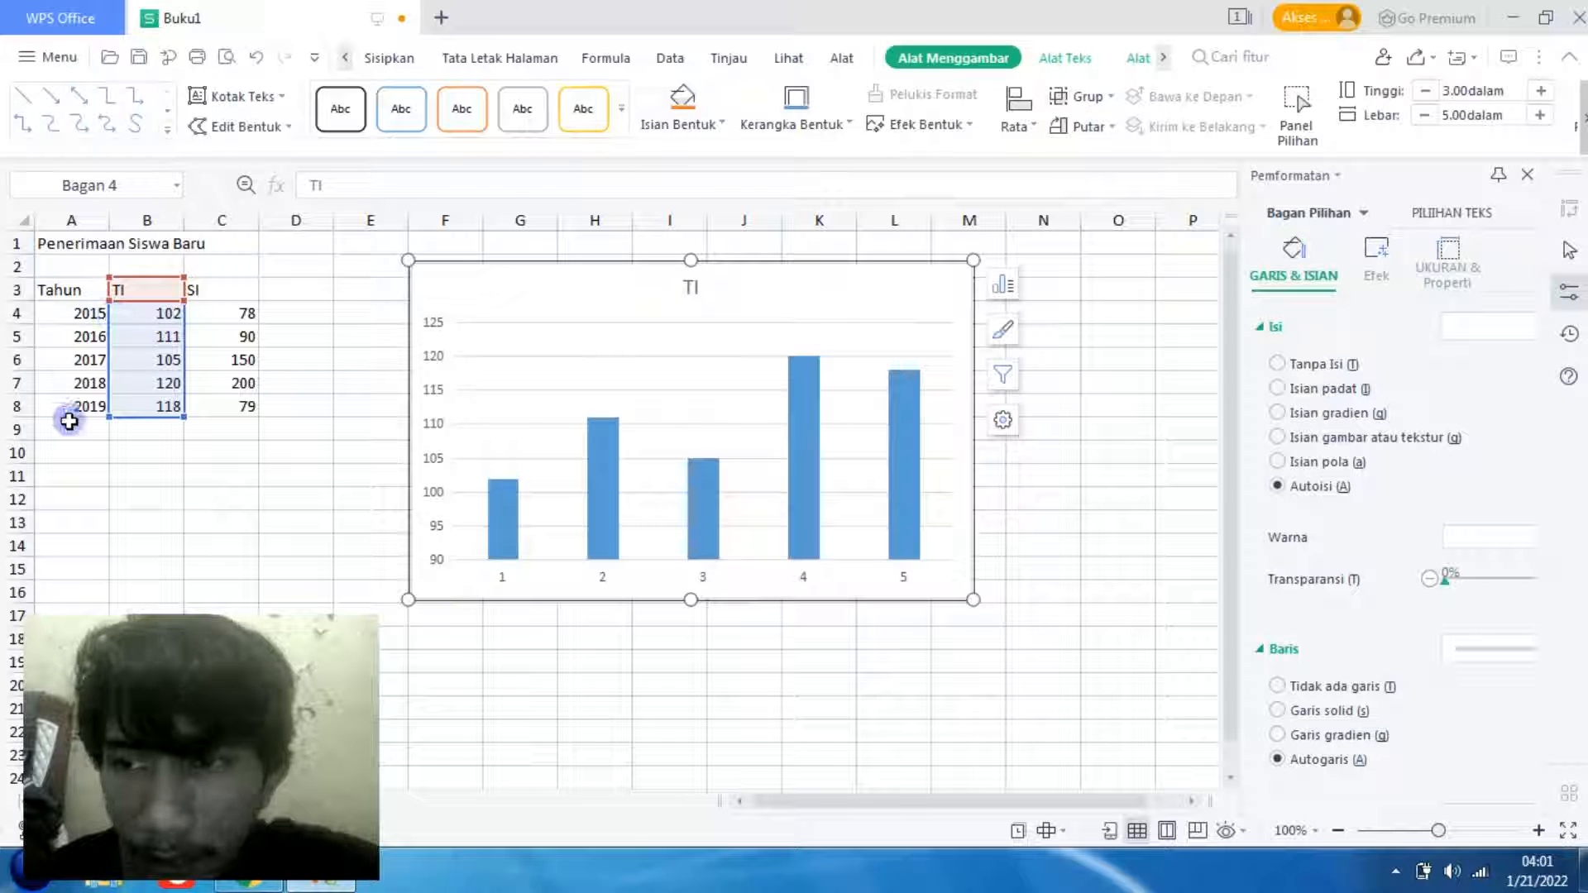
# - Open the chart's source data settings and move the dialog so the table and most of the chart stay uncovered
pyautogui.click(569, 569)
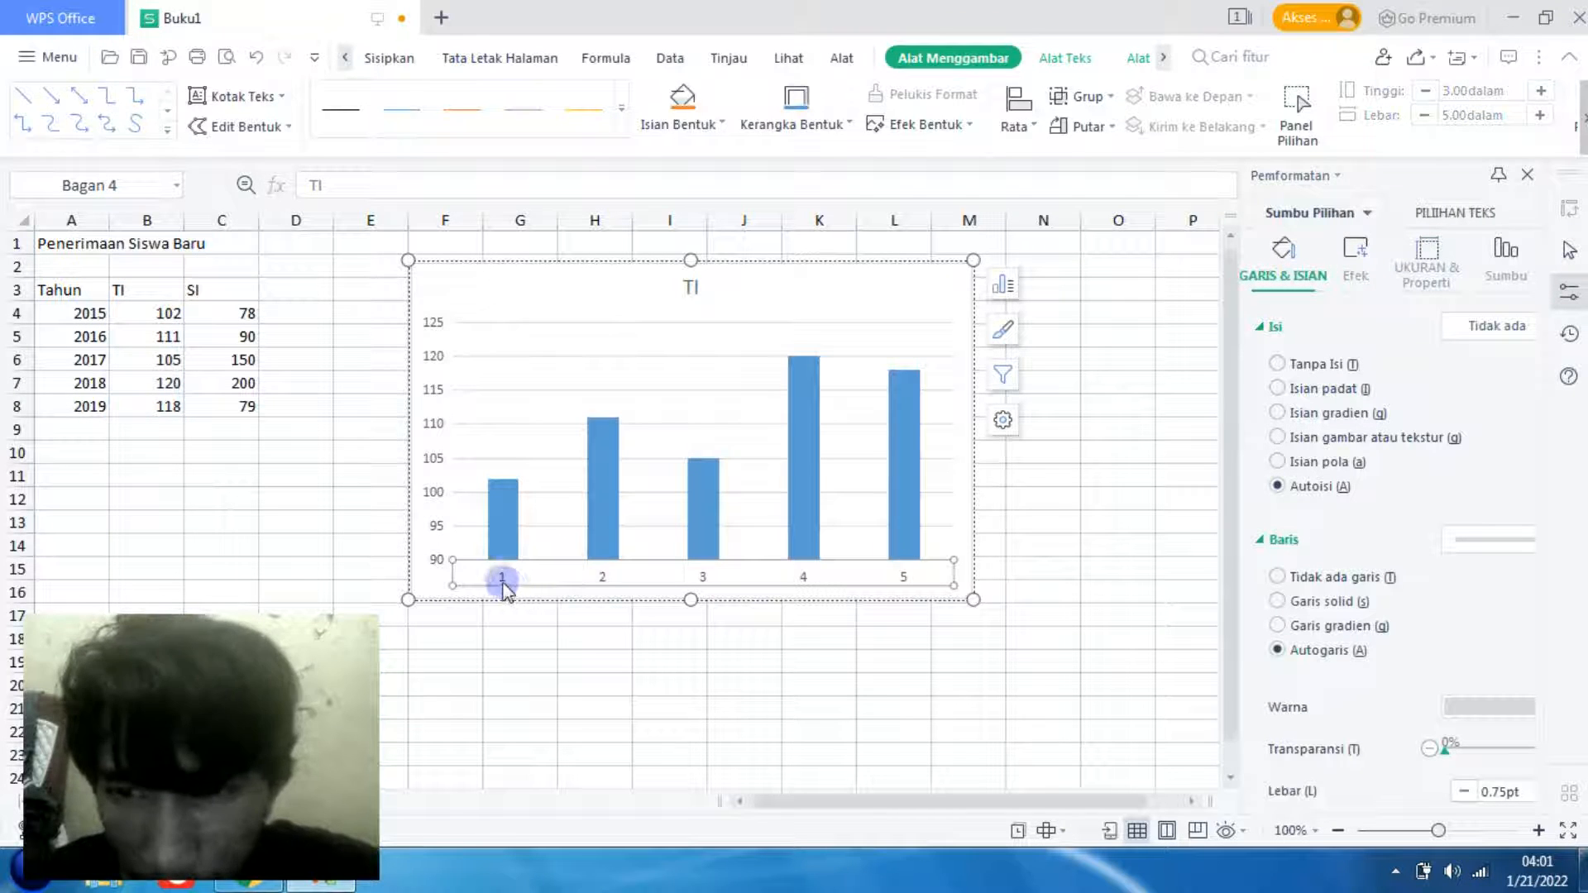
pyautogui.click(500, 458)
pyautogui.click(485, 296)
pyautogui.rightClick(486, 298)
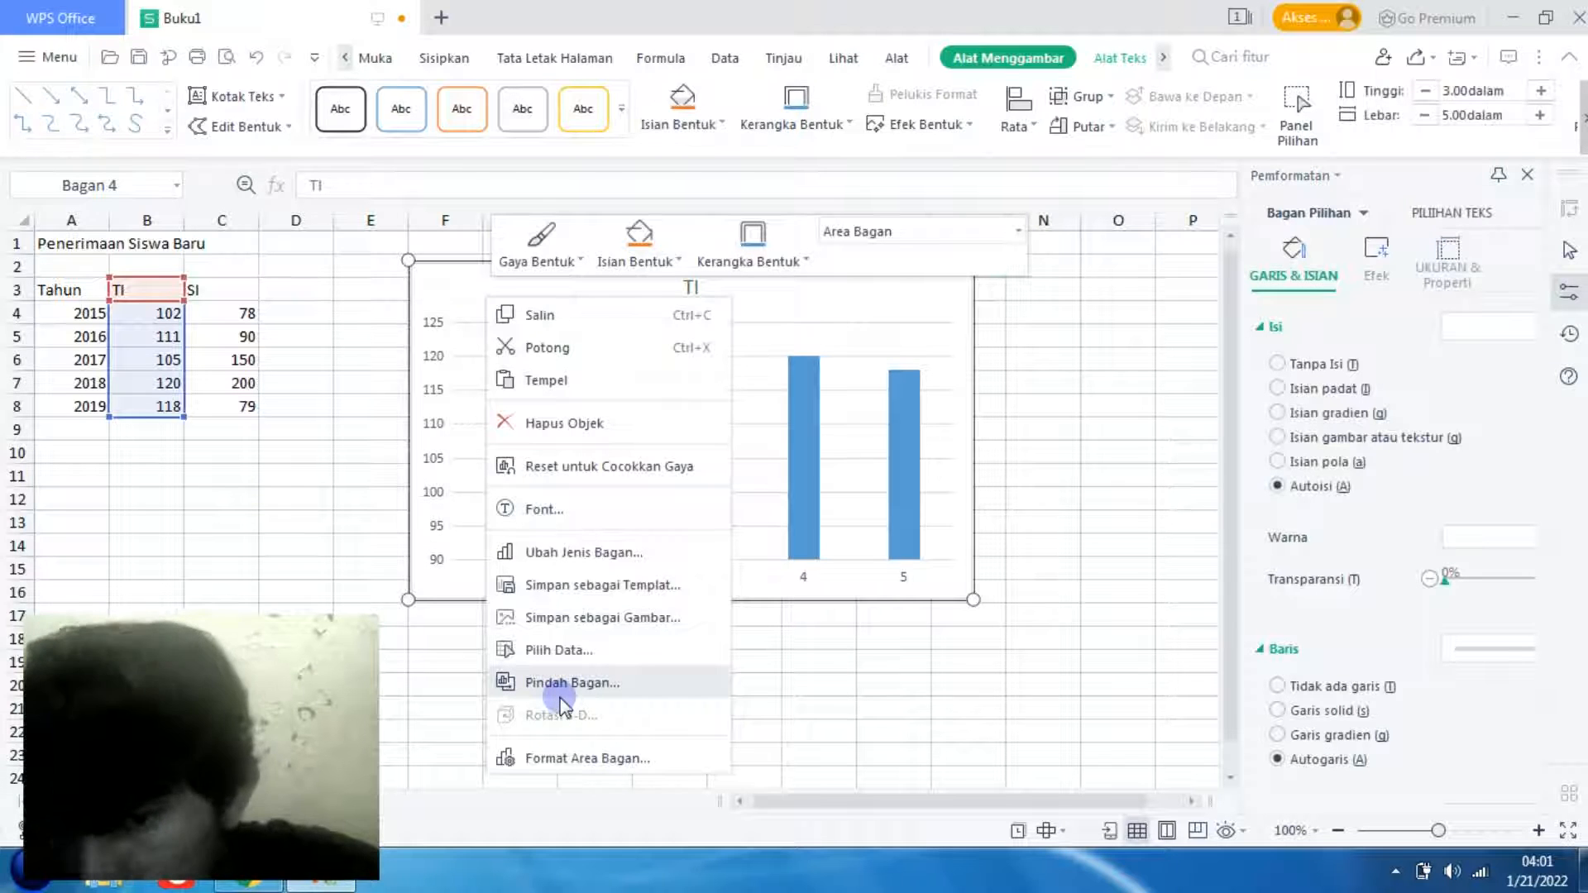
pyautogui.click(583, 651)
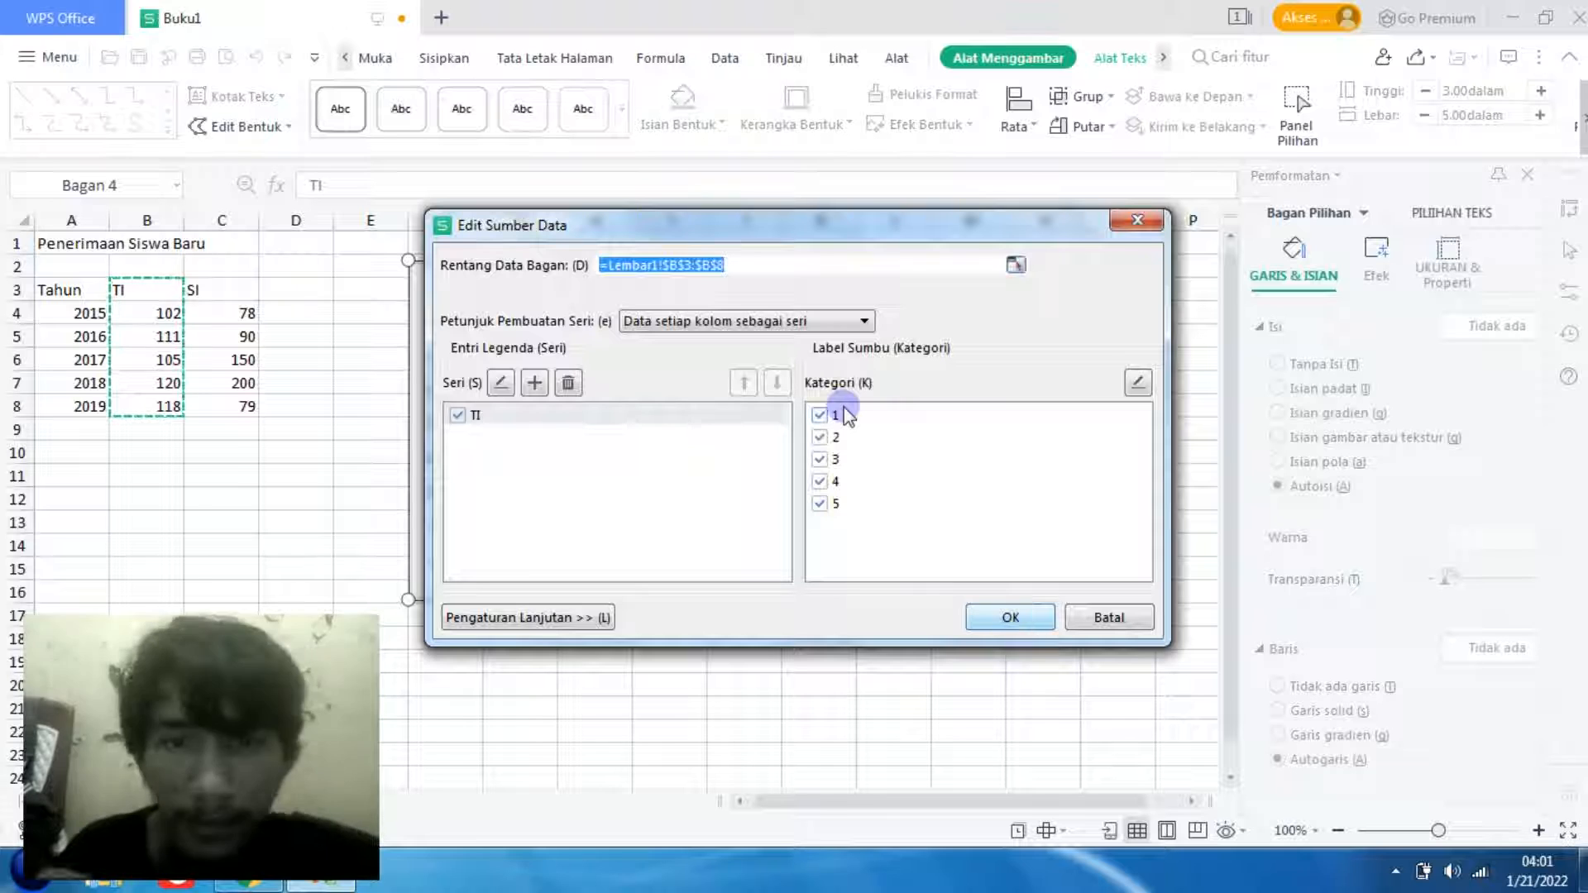
pyautogui.moveTo(701, 237); pyautogui.dragTo(740, 184)
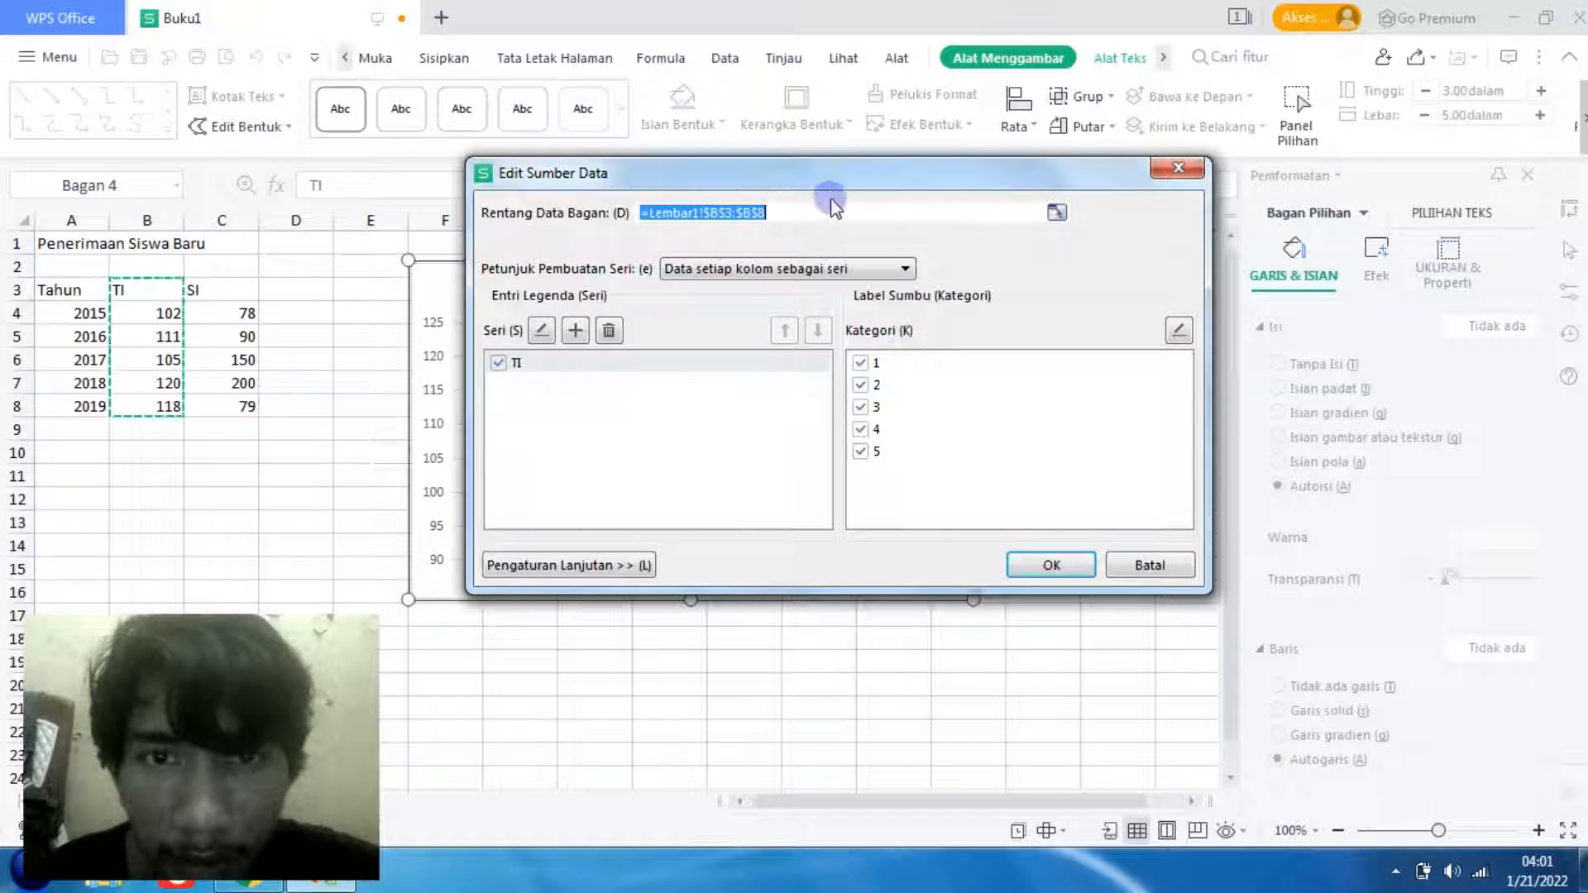
pyautogui.moveTo(824, 192); pyautogui.dragTo(947, 121)
pyautogui.moveTo(1117, 180); pyautogui.dragTo(1294, 153)
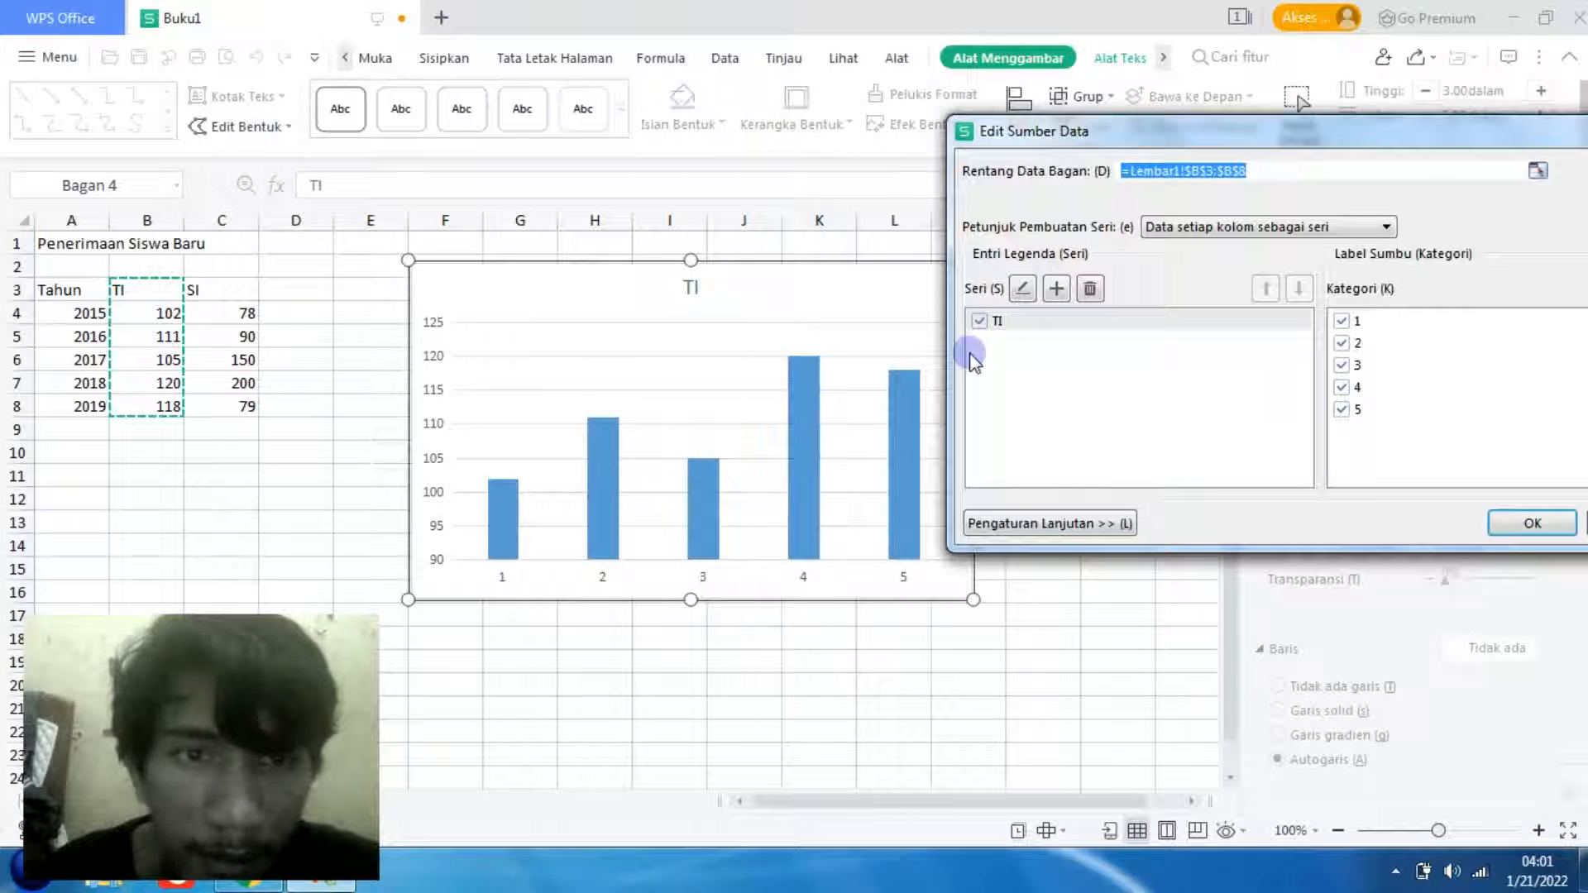
pyautogui.moveTo(1067, 134); pyautogui.dragTo(943, 136)
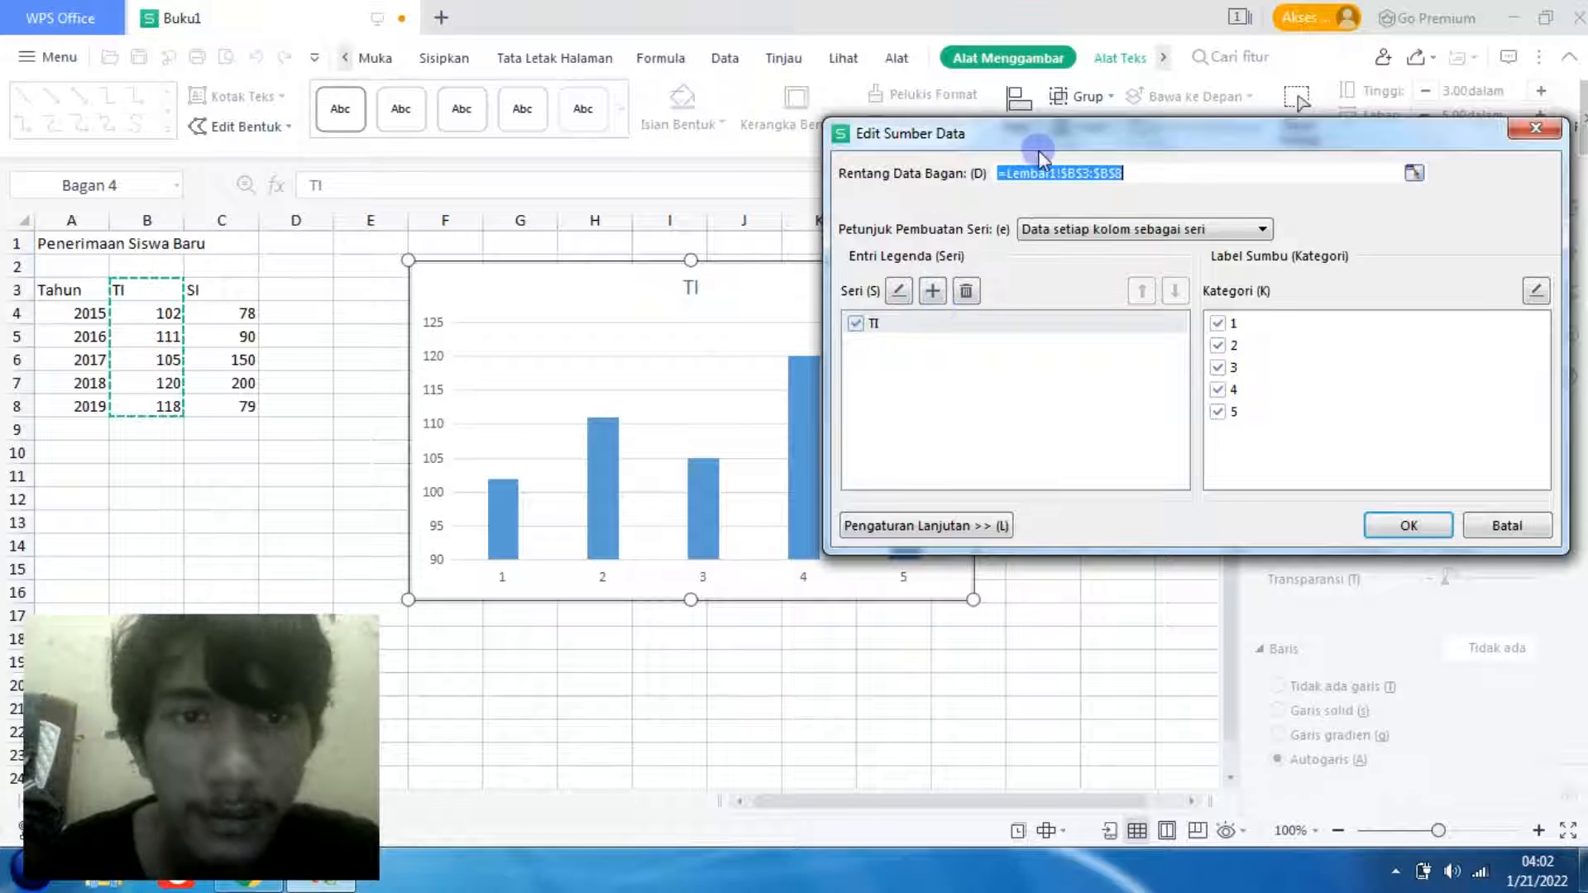
pyautogui.moveTo(1040, 153); pyautogui.dragTo(1072, 53)
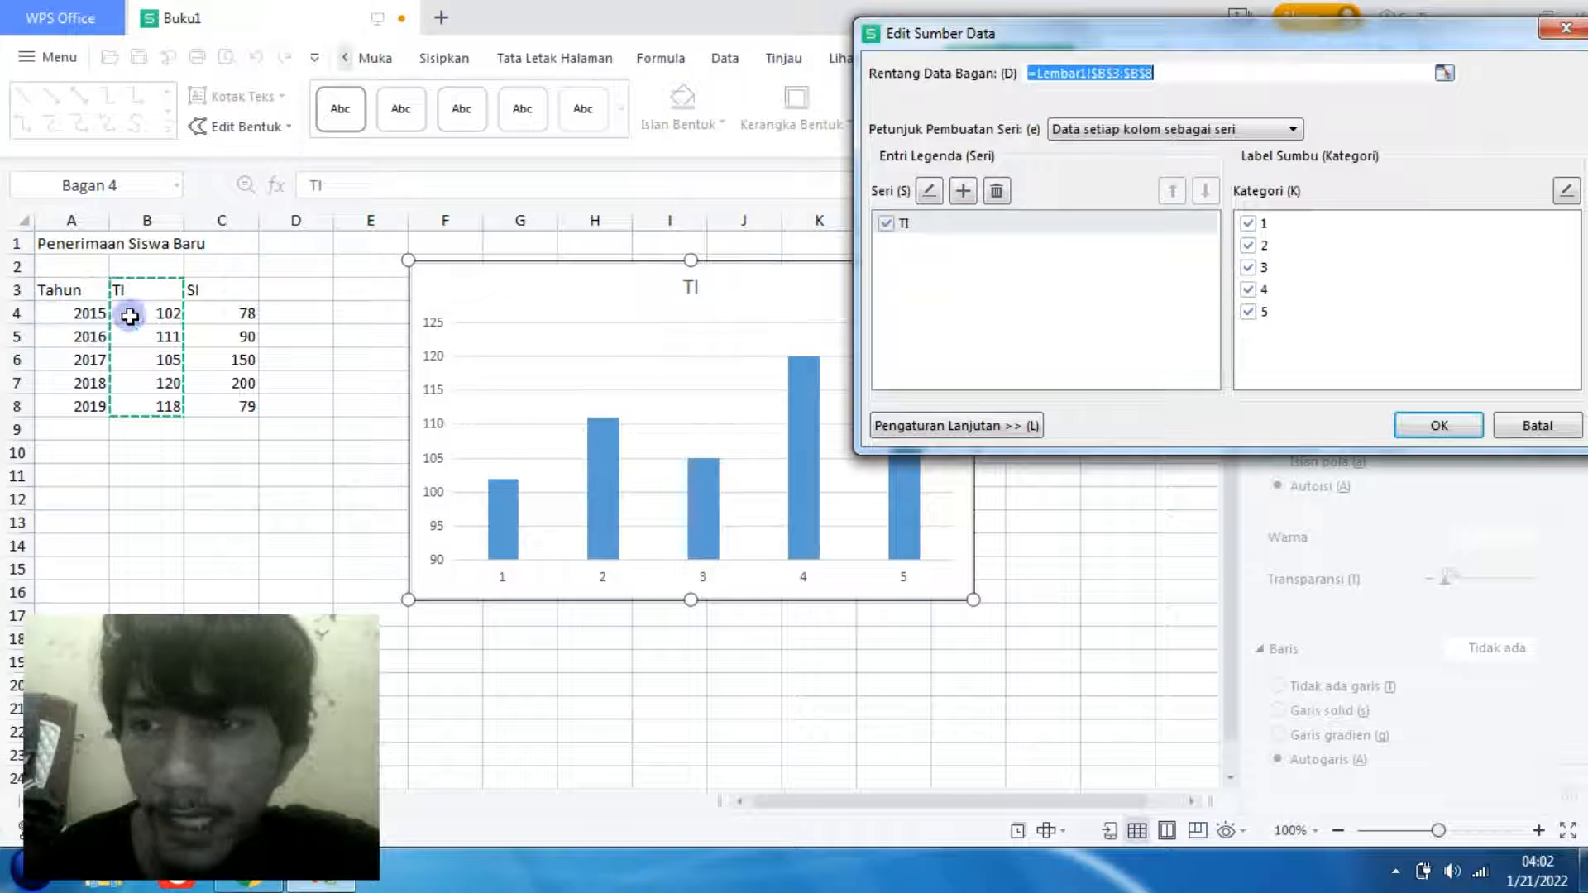
# - Set the chart's category axis labels to the years in A4:A8 and apply the source data changes
pyautogui.click(1563, 192)
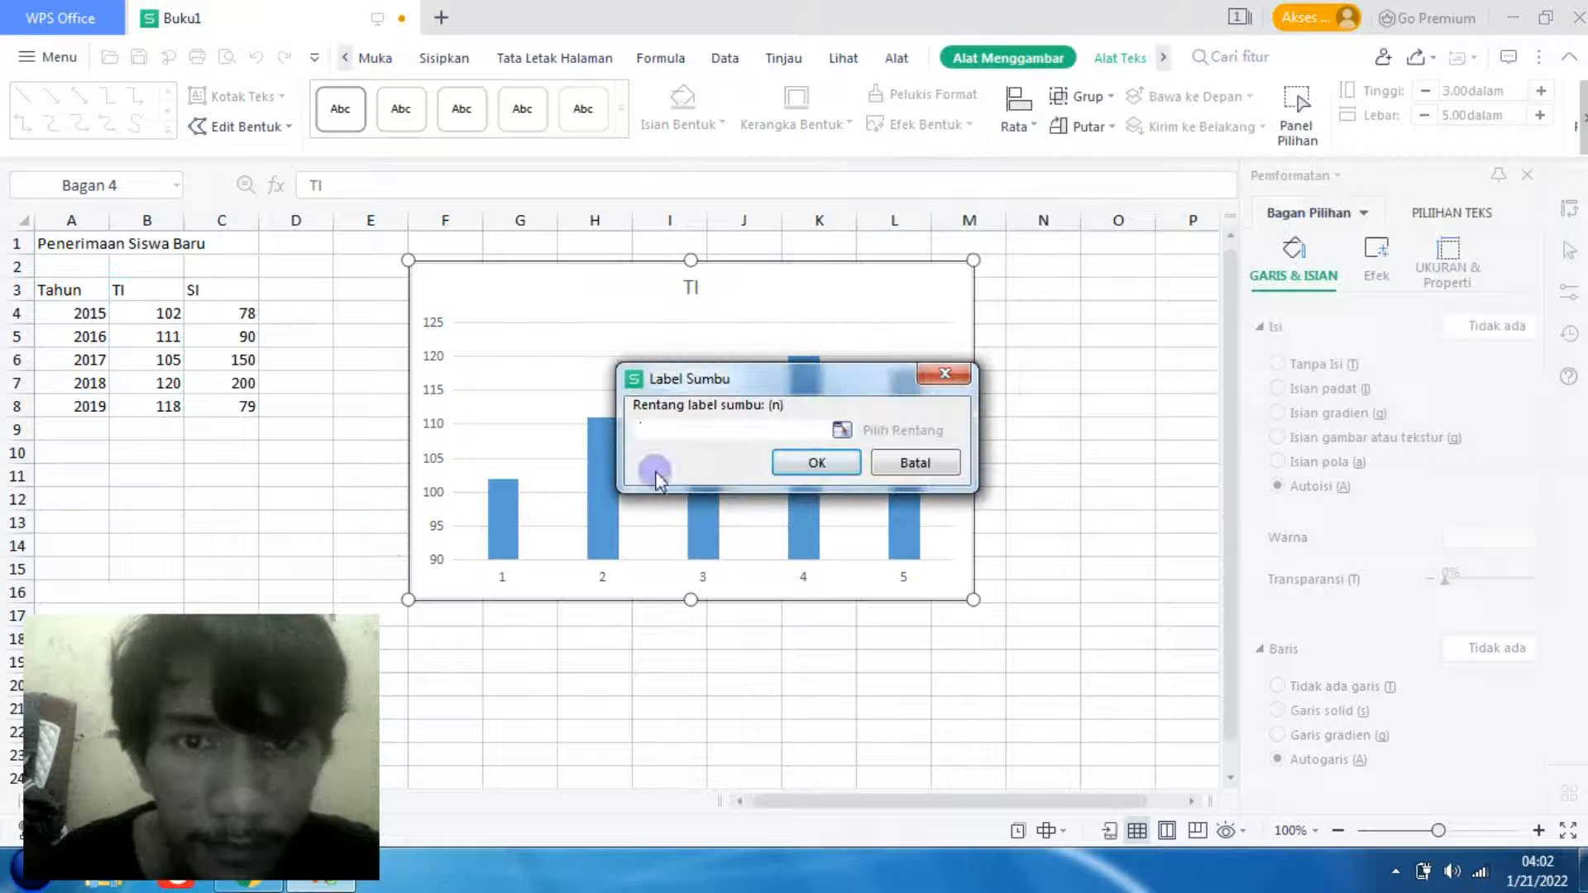
pyautogui.click(86, 311)
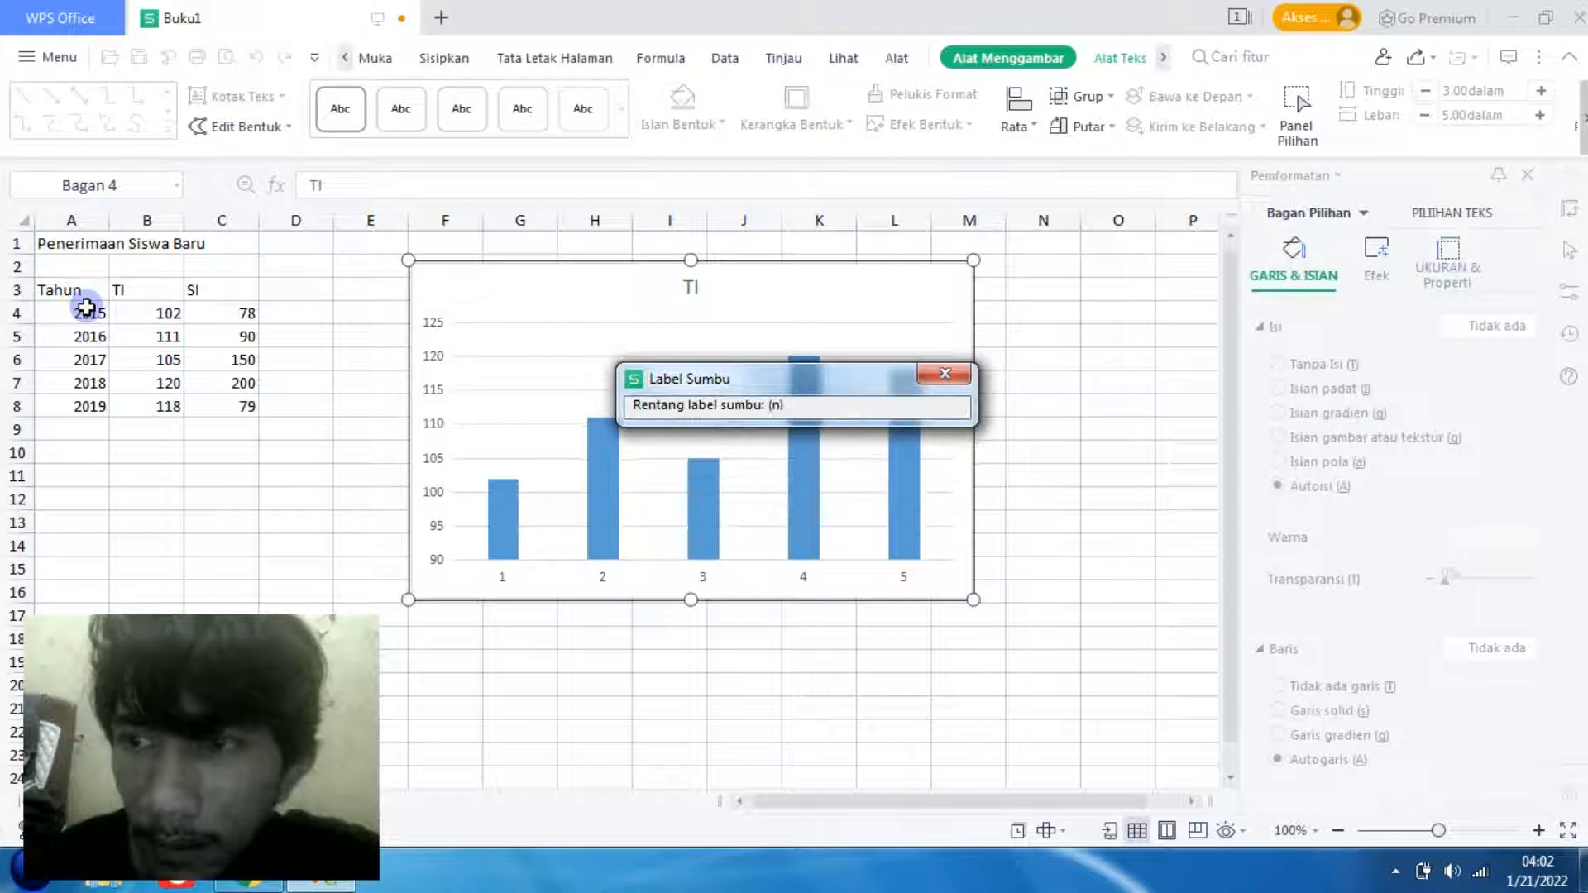
pyautogui.keyDown('shift'); pyautogui.click(97, 397); pyautogui.keyUp('shift')
pyautogui.press('Return')
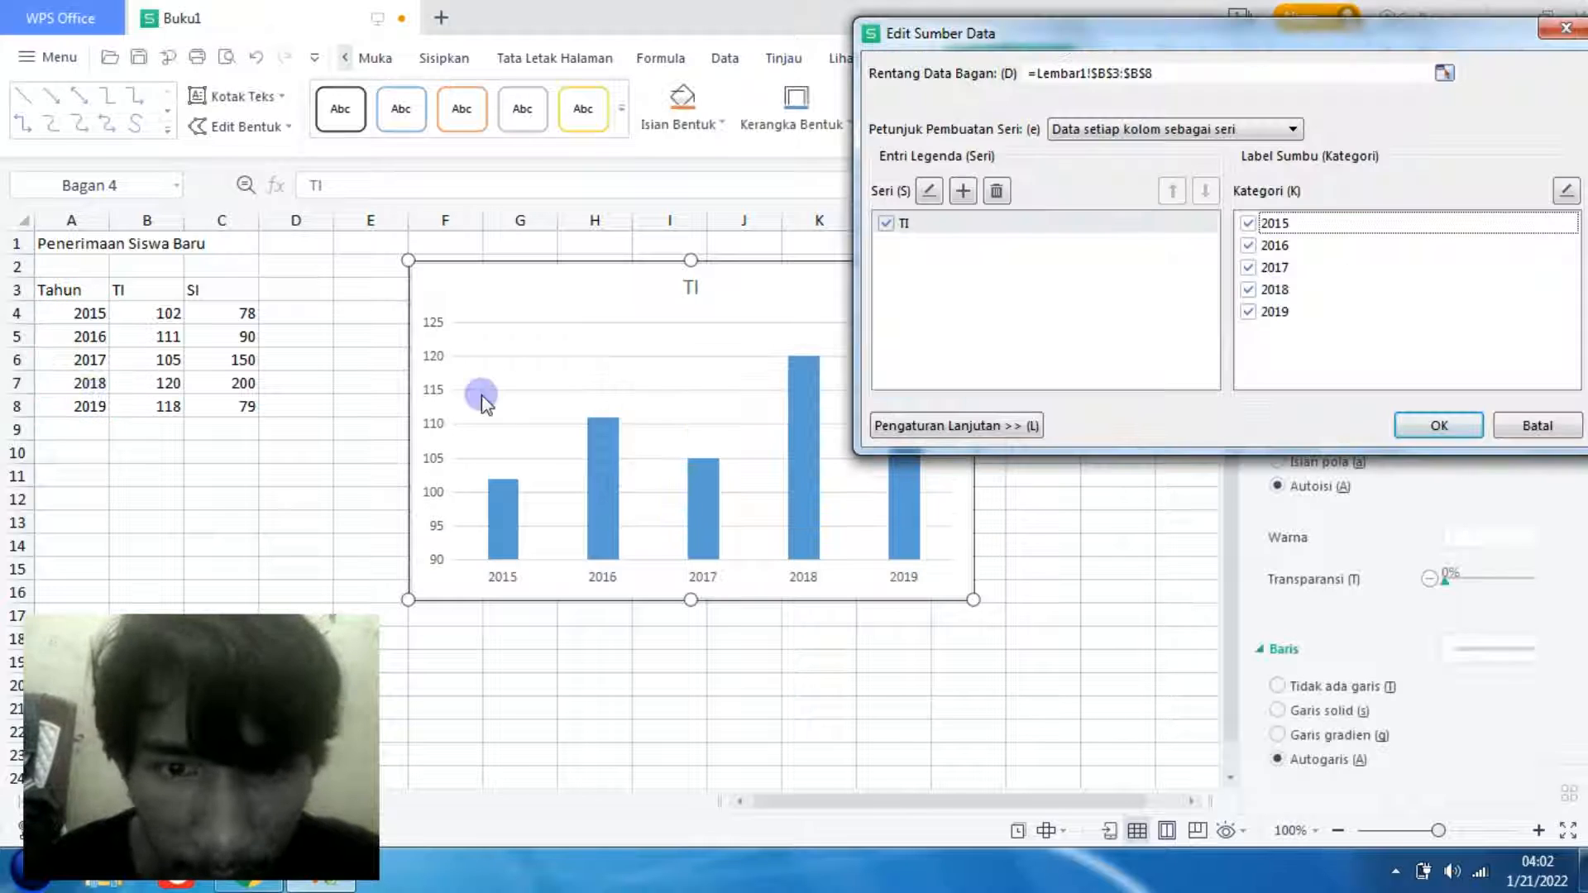
pyautogui.click(1435, 426)
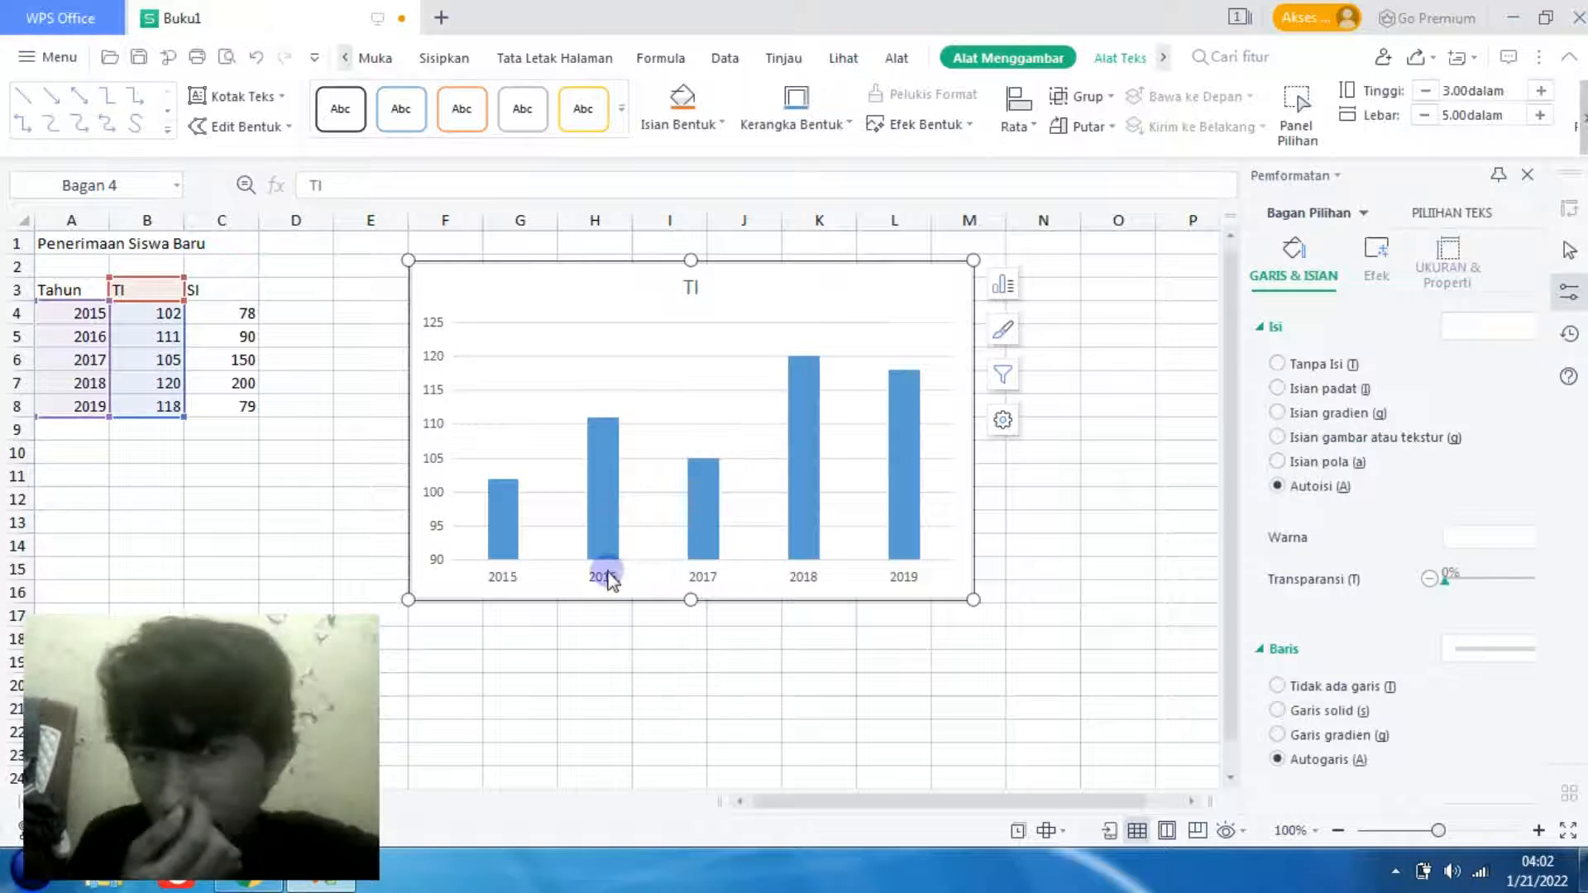
# - Reposition the chart next to the table and turn on its axis titles, keeping the axes displayed
pyautogui.moveTo(850, 291); pyautogui.dragTo(810, 353)
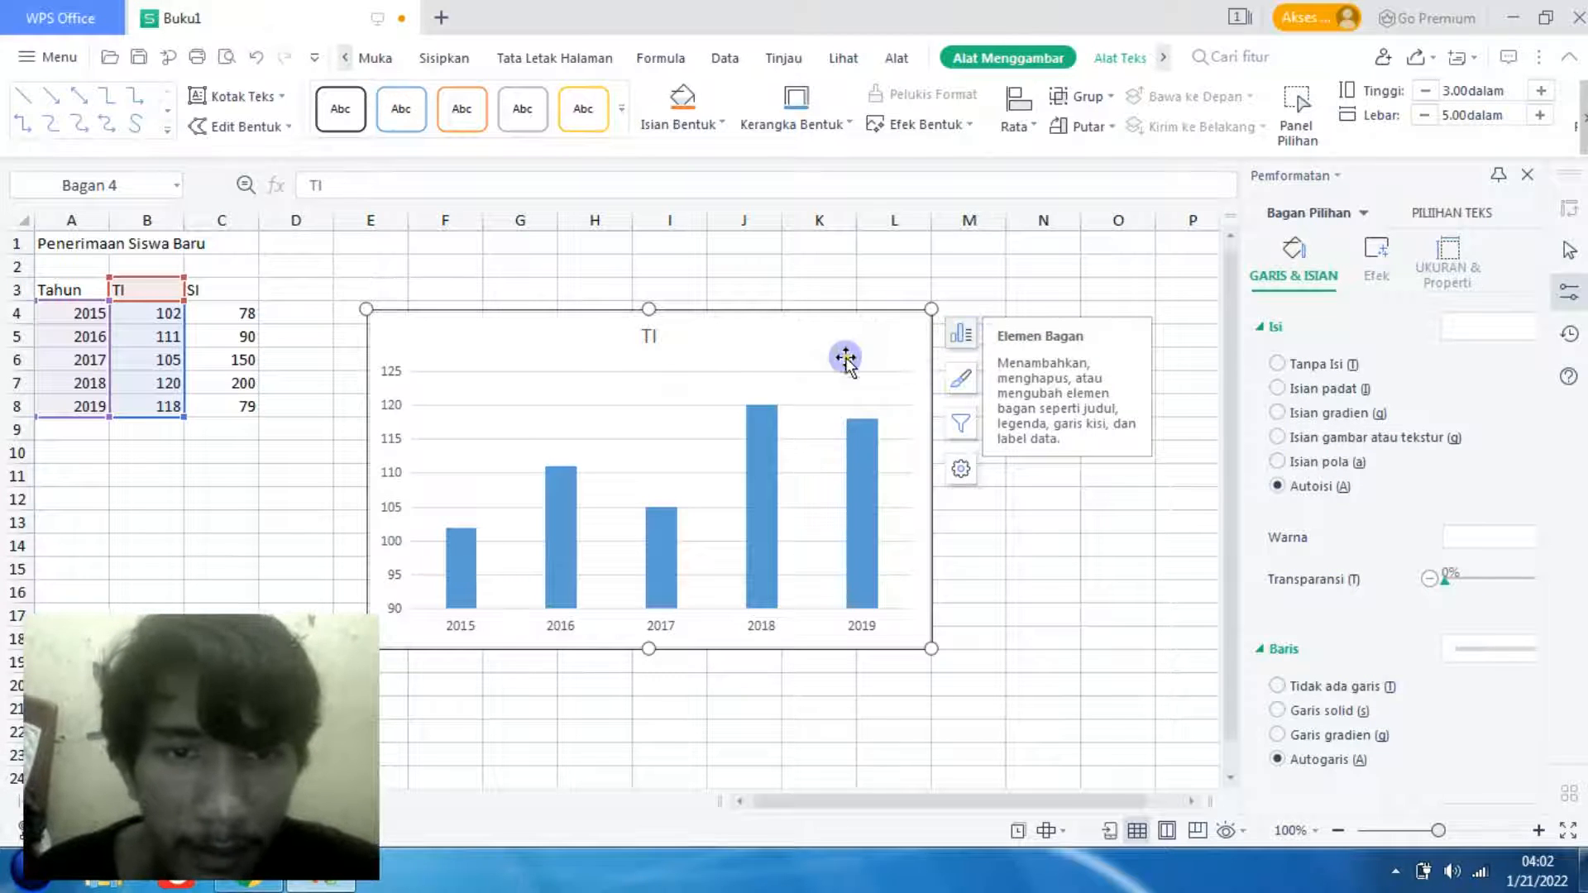
pyautogui.moveTo(831, 353); pyautogui.dragTo(854, 317)
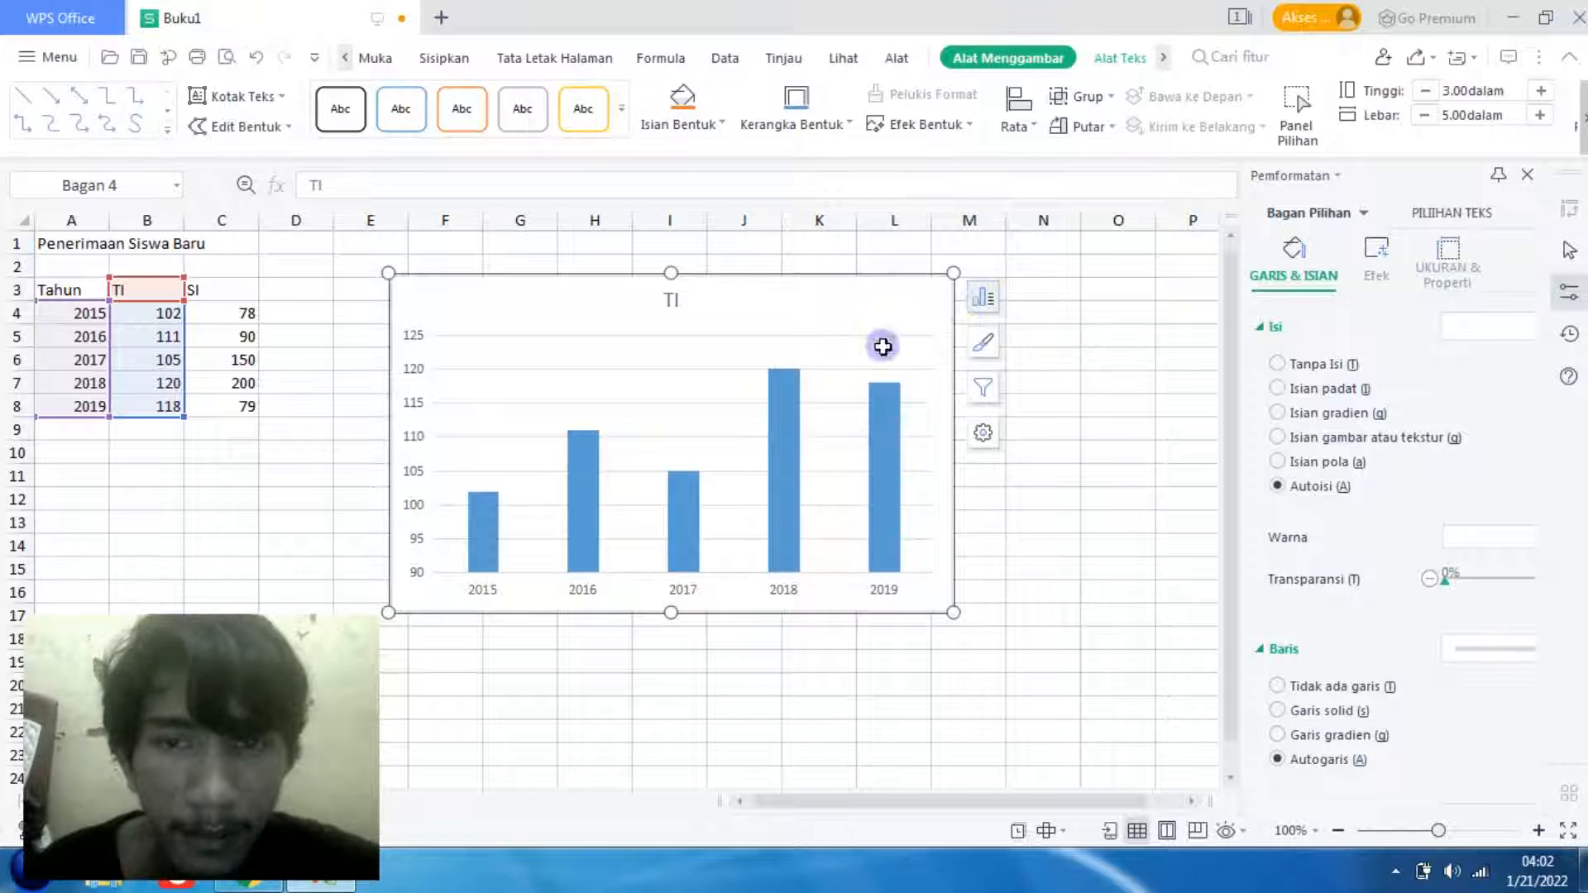
pyautogui.click(986, 300)
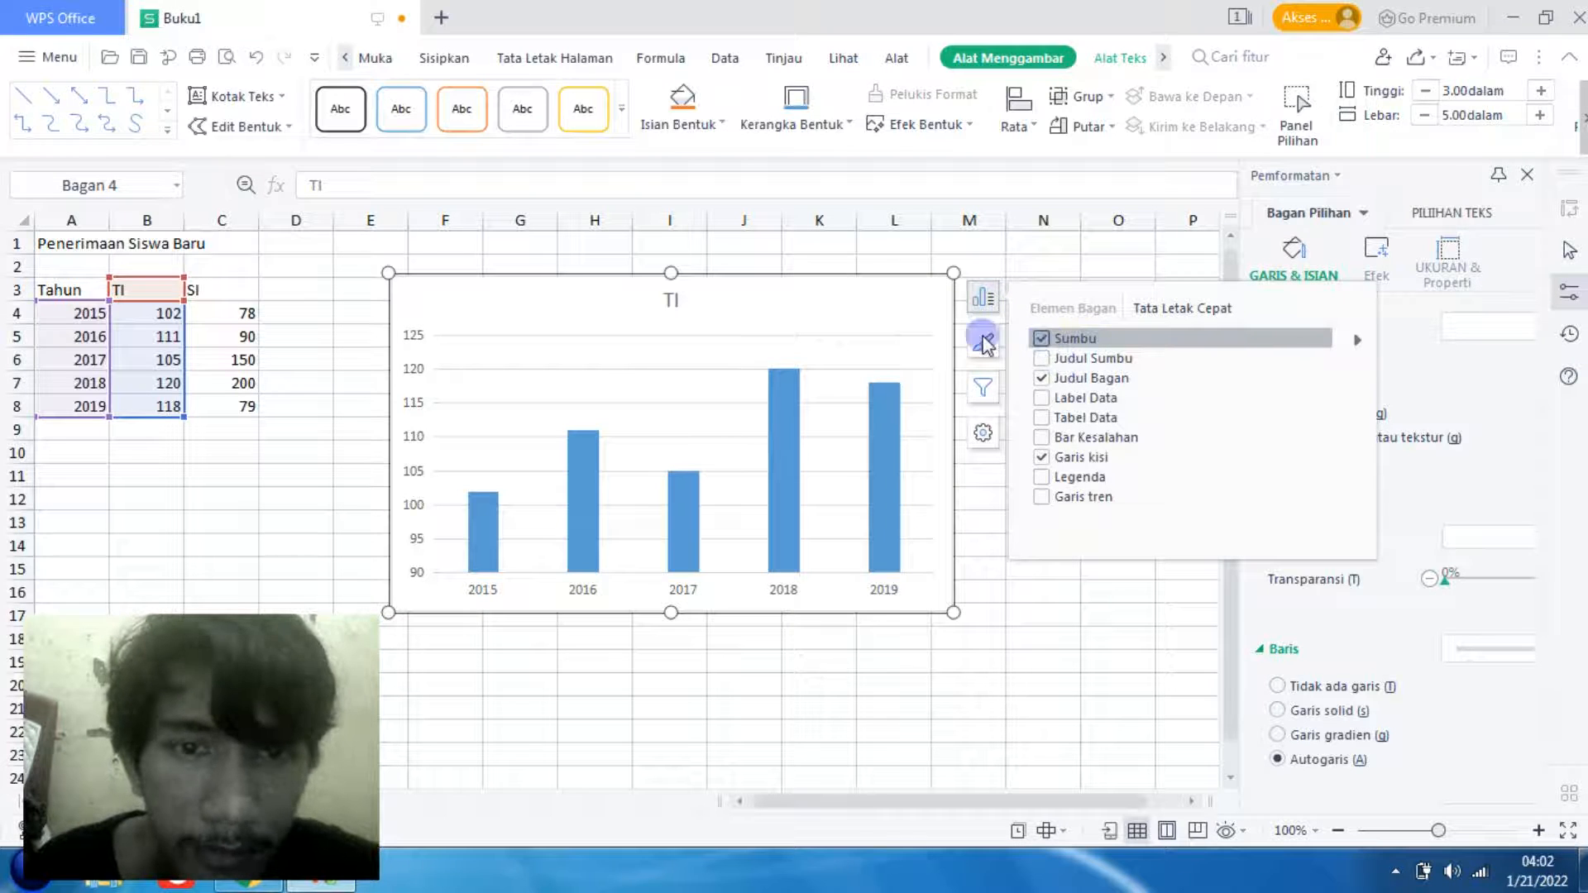
pyautogui.click(1049, 341)
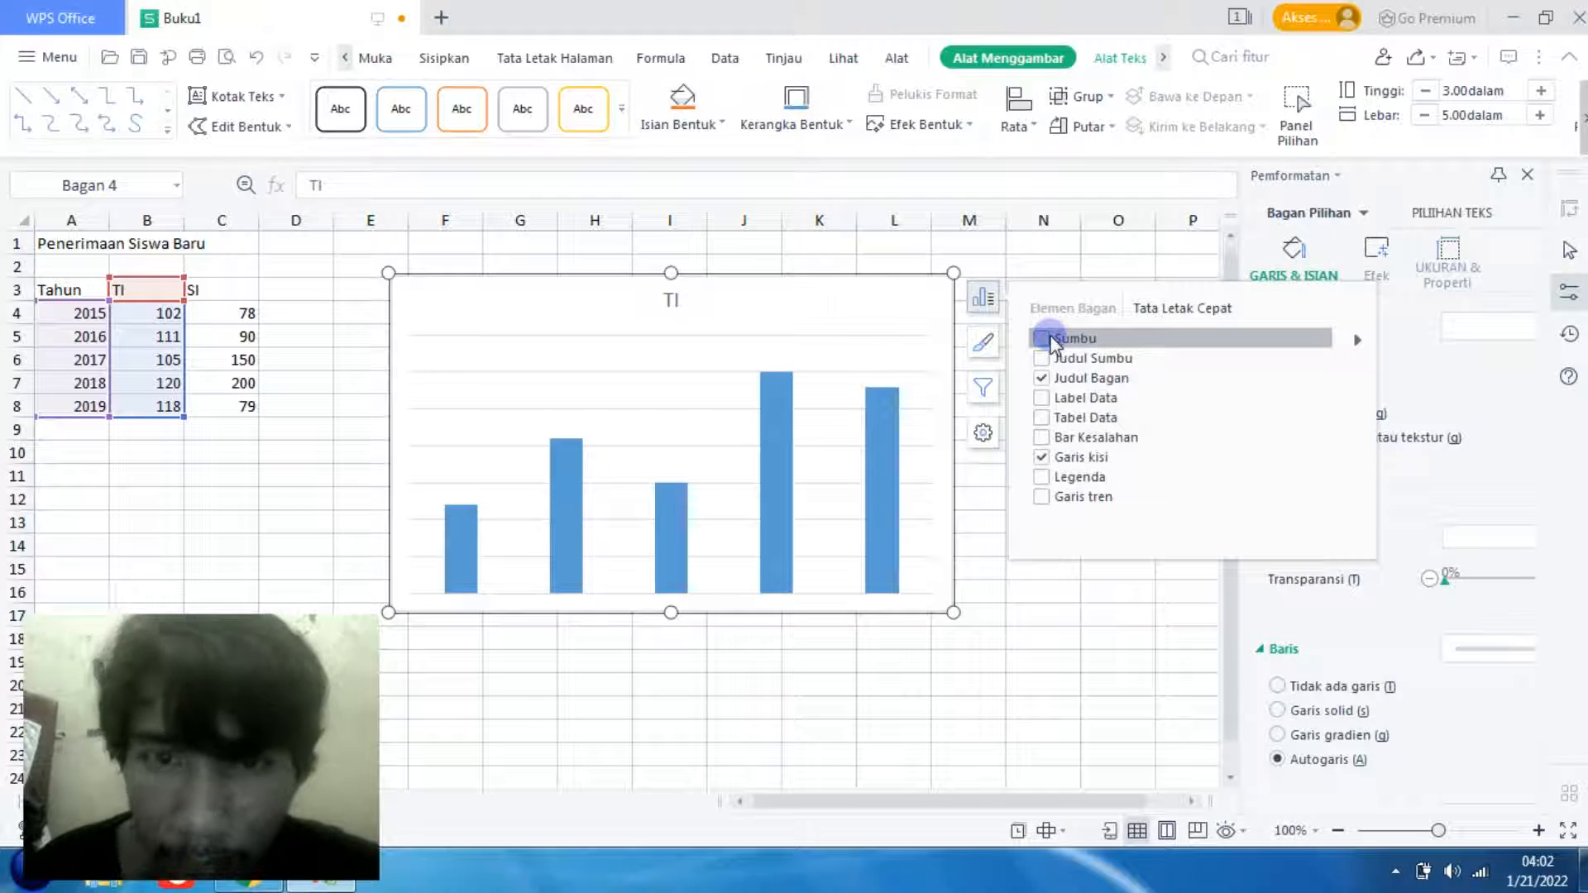
pyautogui.click(1044, 339)
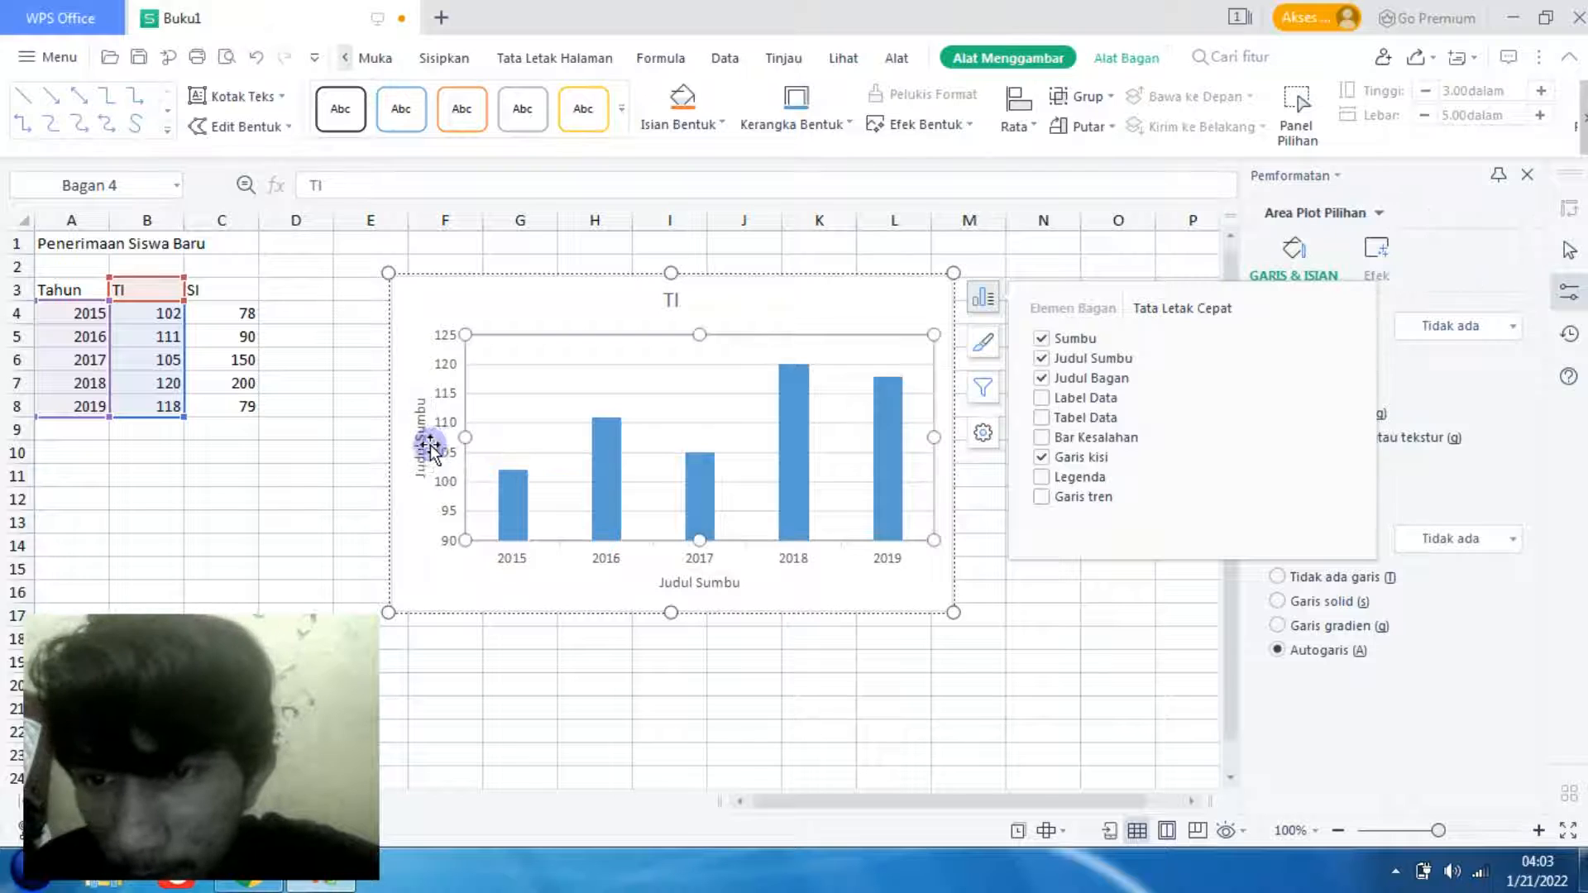
# - Replace the vertical axis title's text with "Jumlah"
pyautogui.click(420, 438)
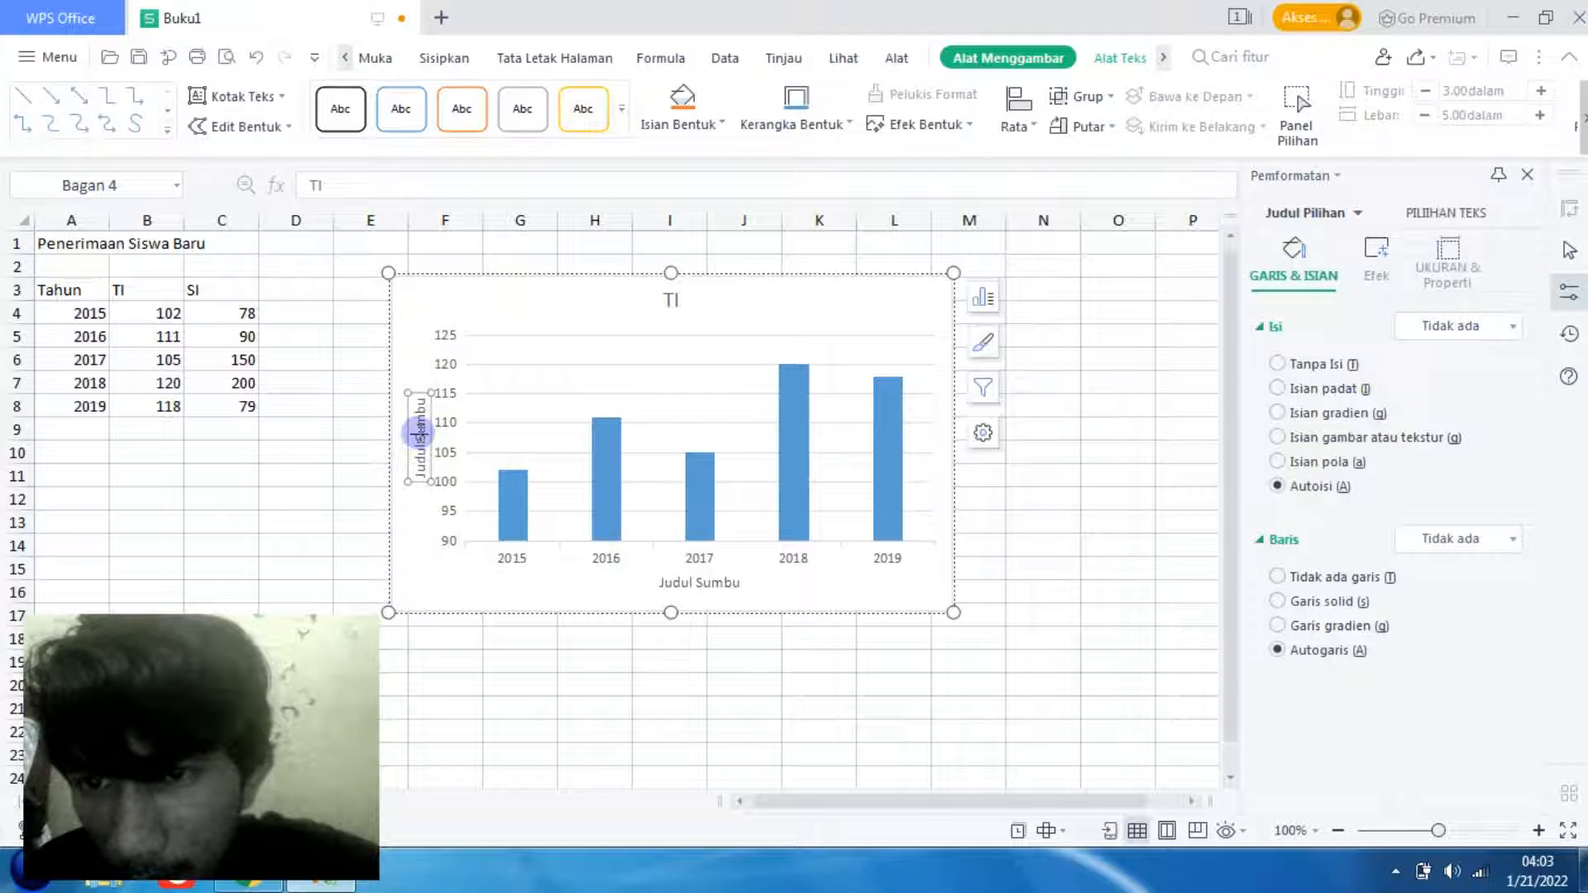
pyautogui.hotkey('ctrl', 'a')
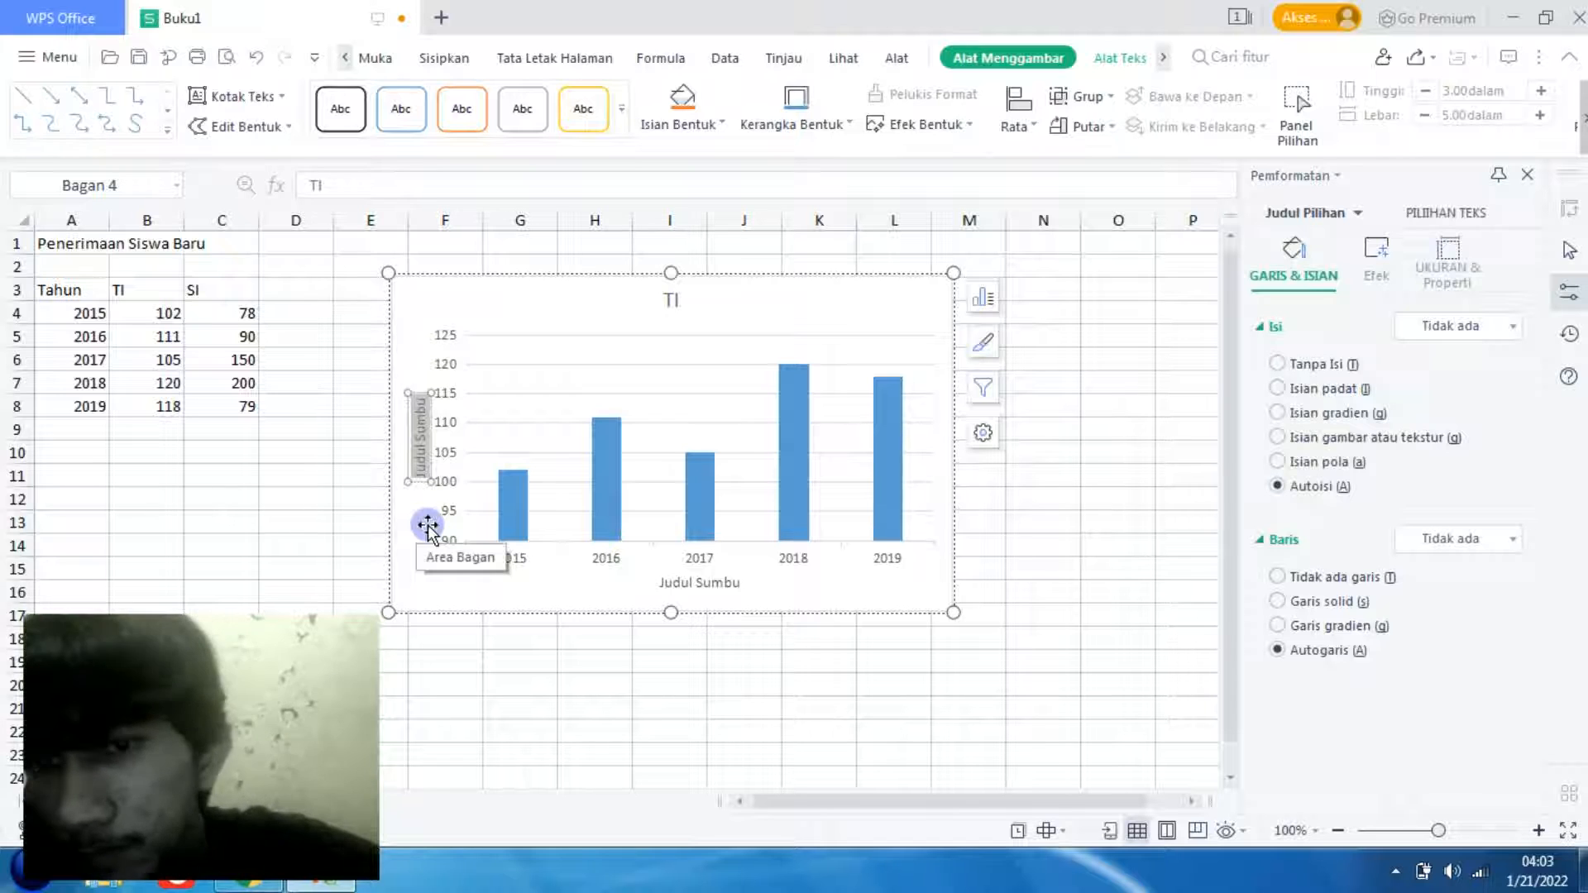
pyautogui.press('BackSpace')
pyautogui.write('Jumlah')
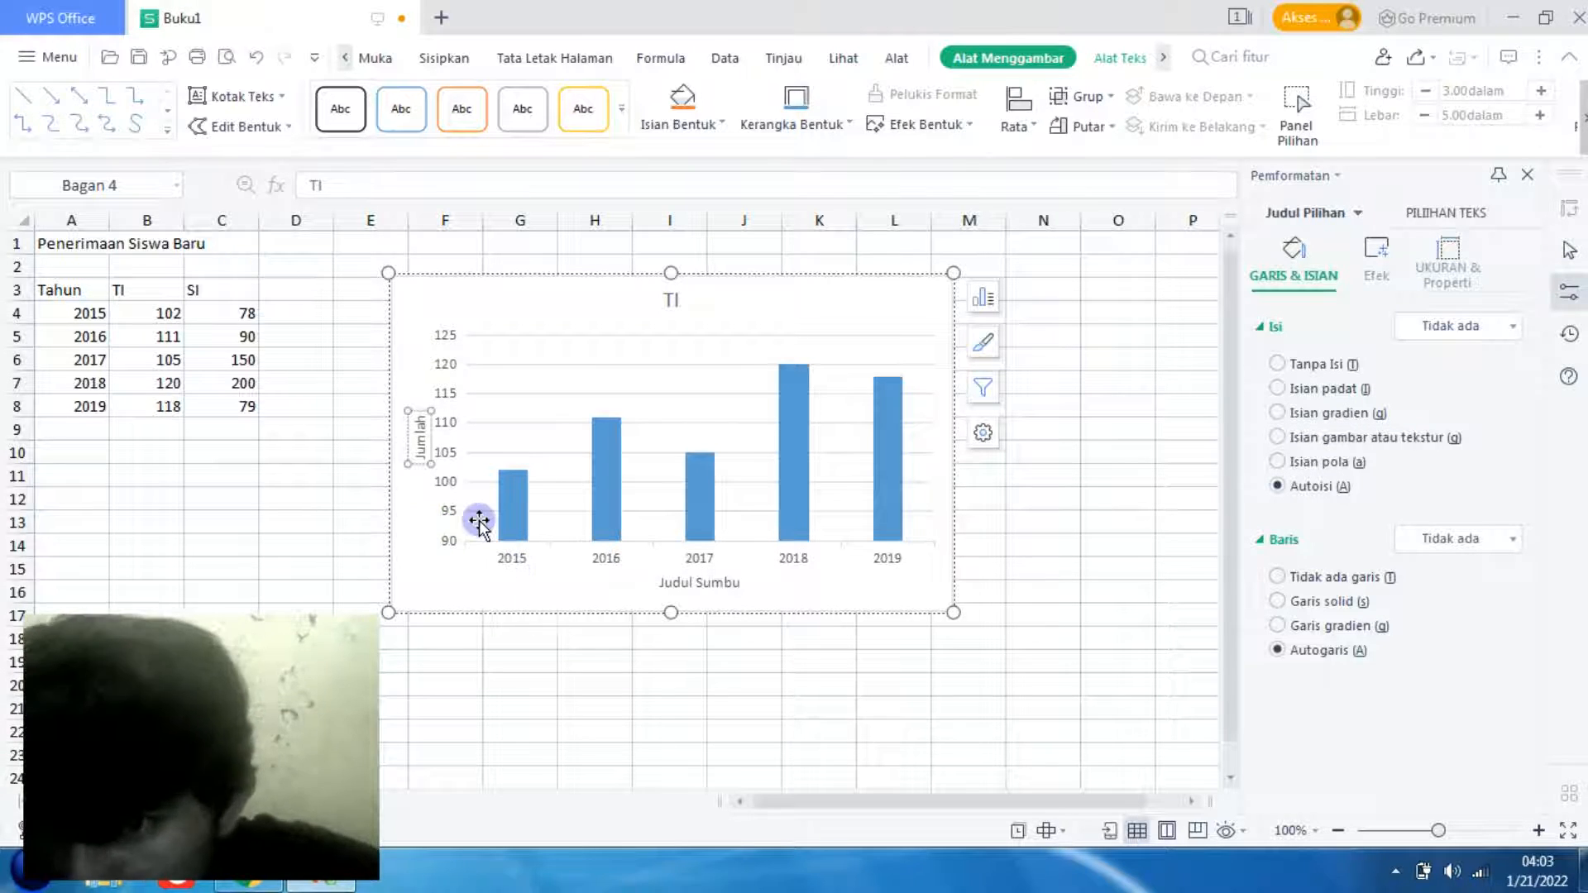
pyautogui.click(451, 434)
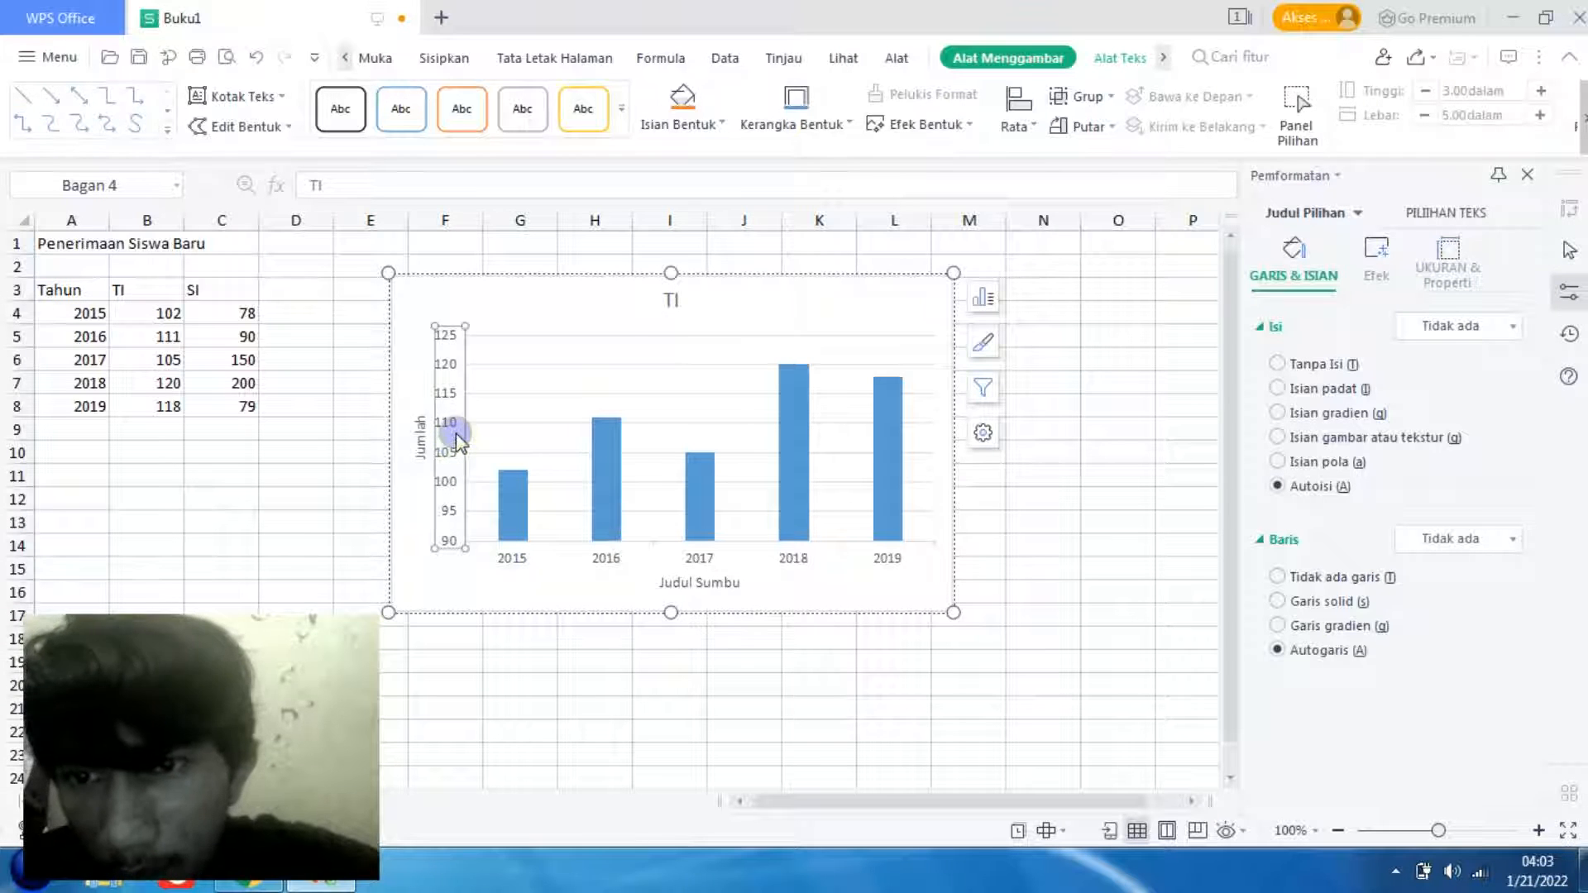
# - Replace the horizontal axis title's text with "Tahun"
pyautogui.click(701, 579)
pyautogui.click(717, 577)
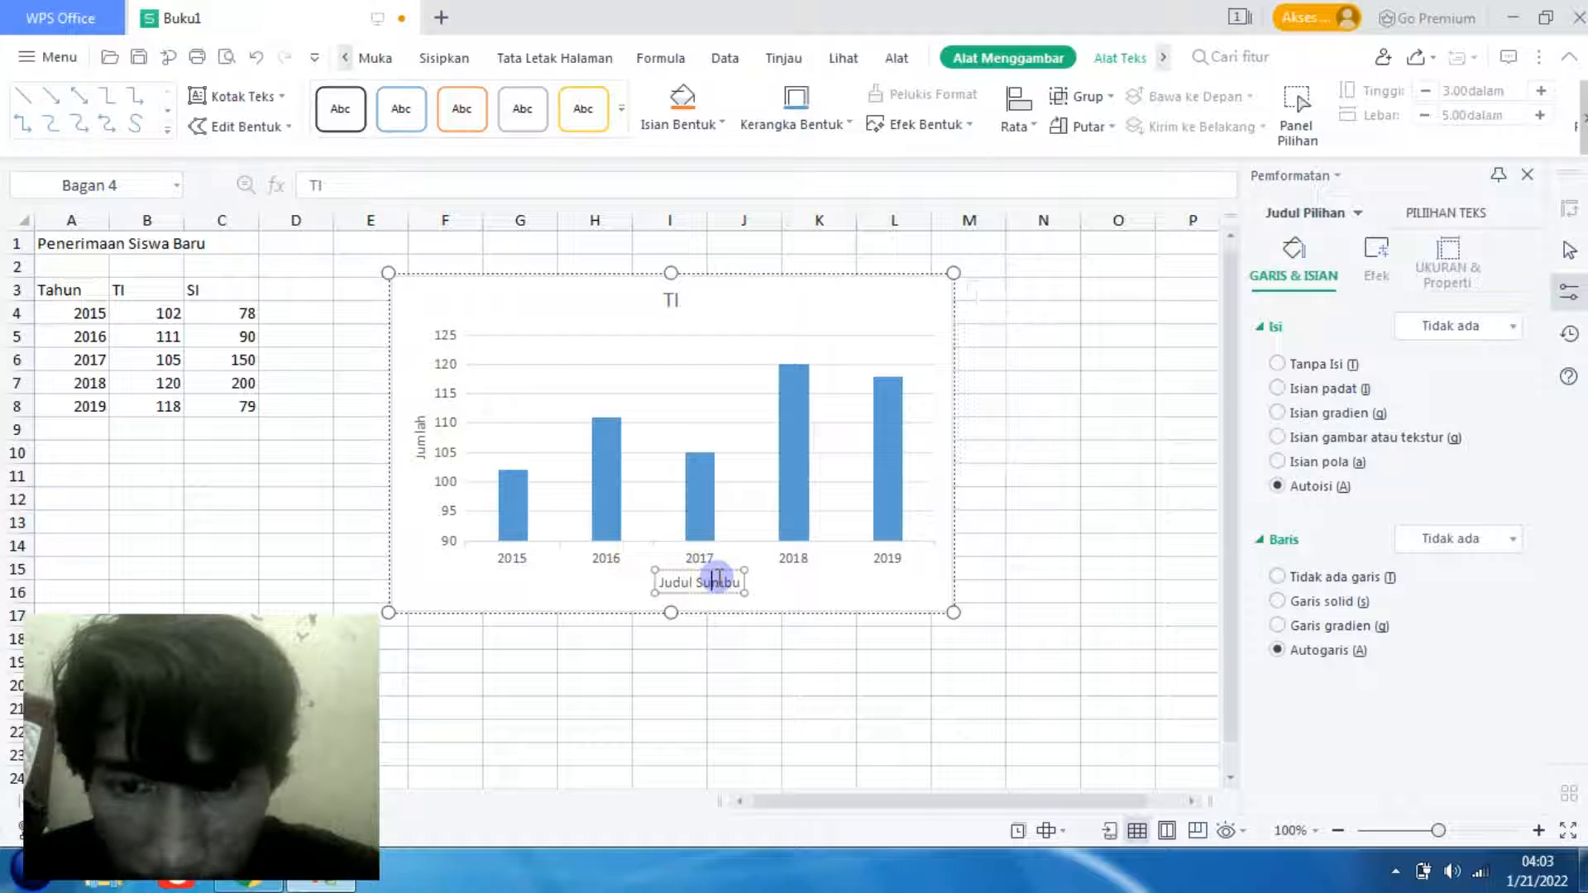
pyautogui.hotkey('ctrl', 'a')
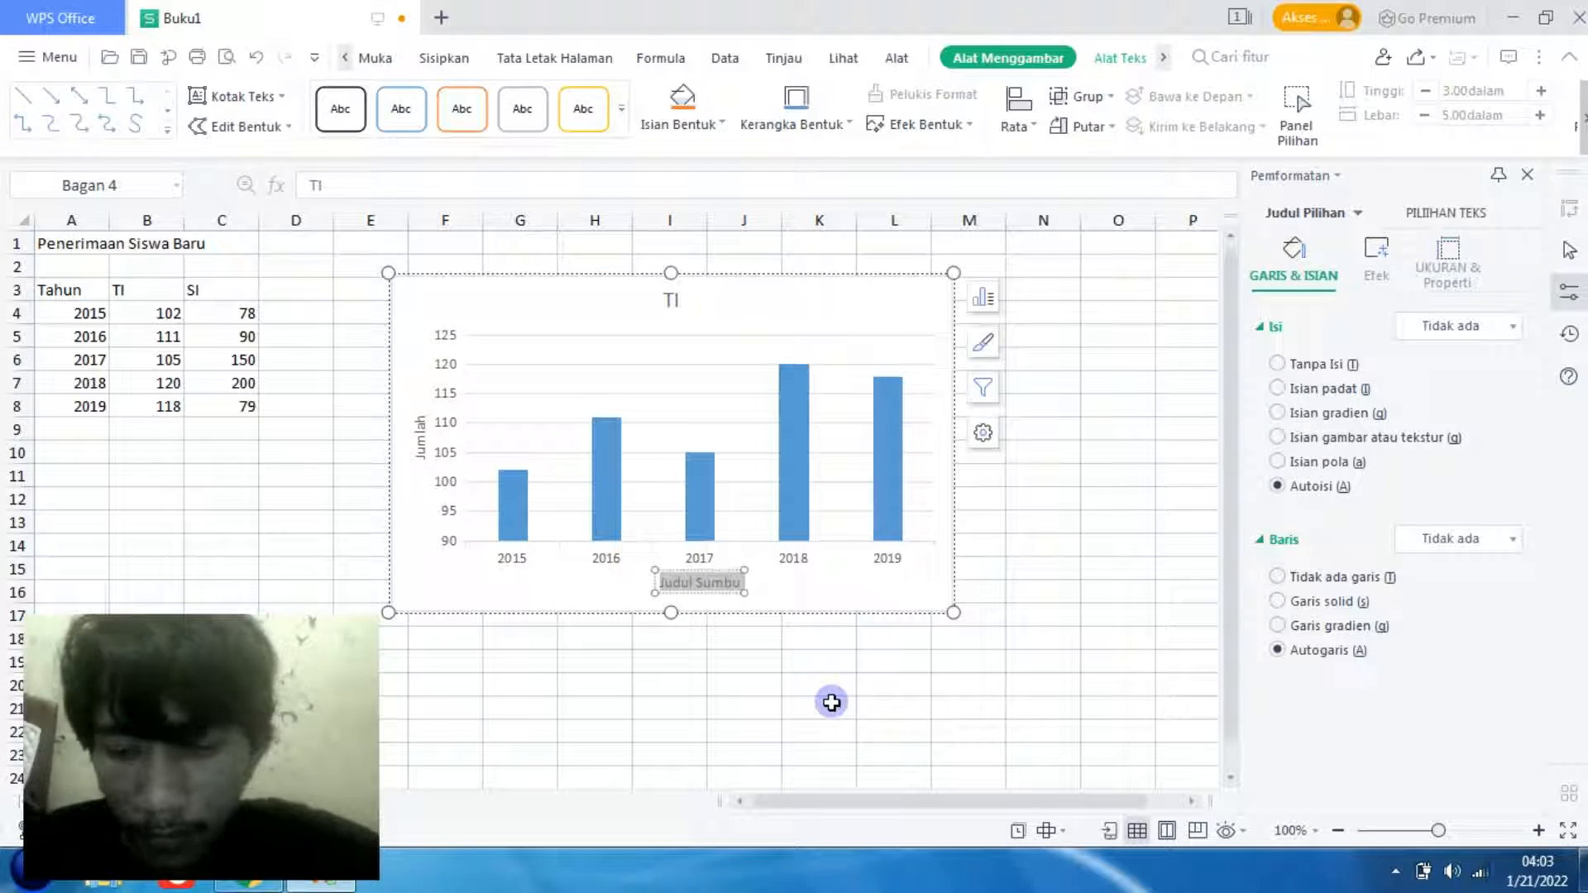
pyautogui.write('Tahun')
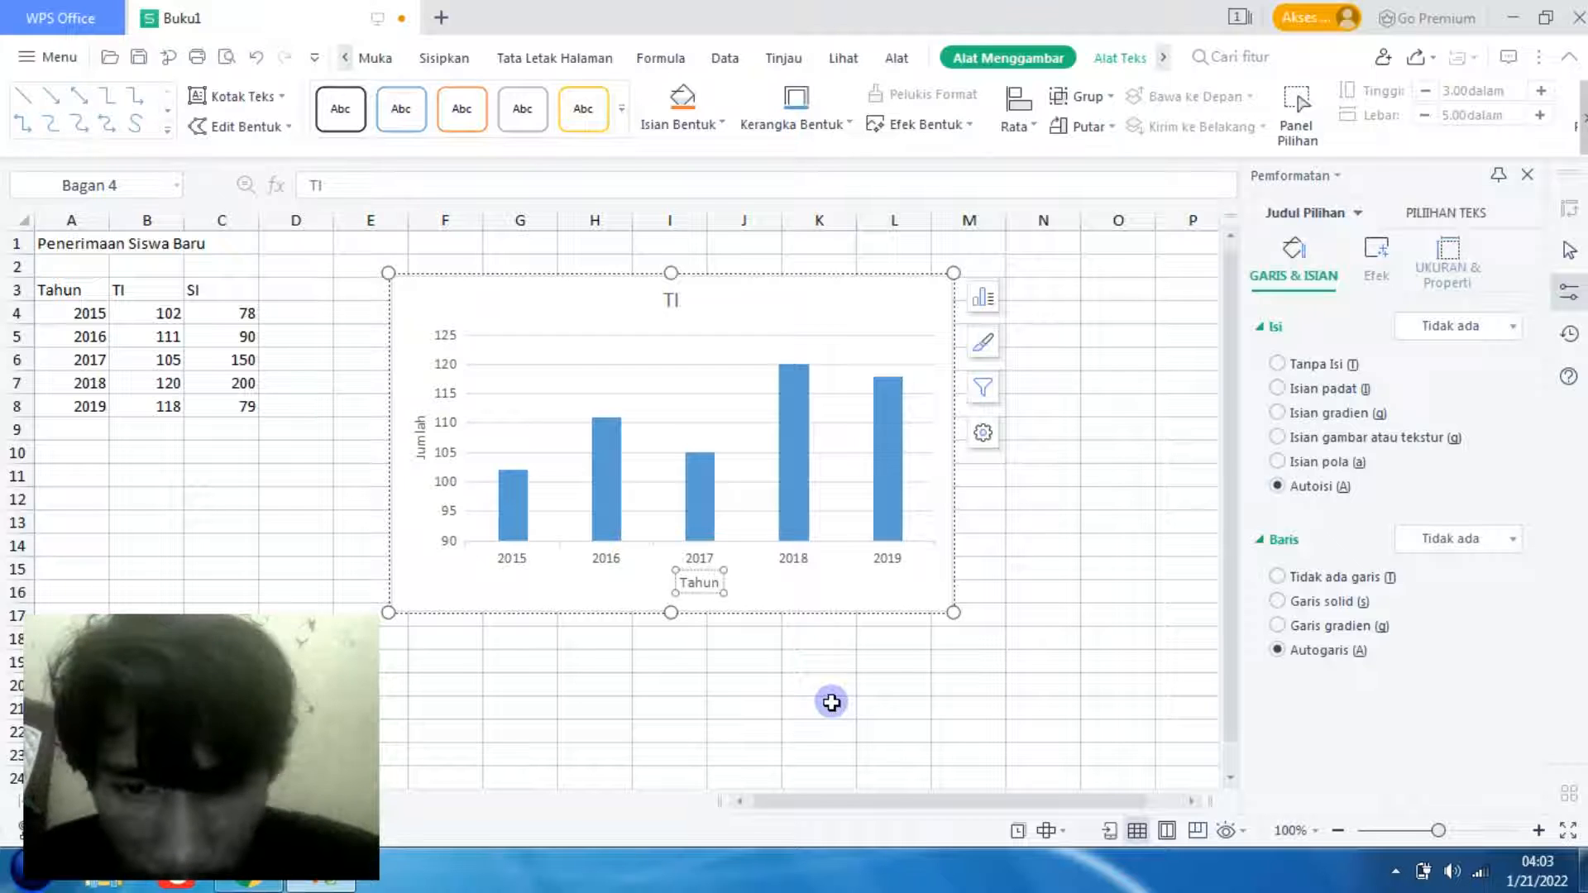
pyautogui.click(868, 585)
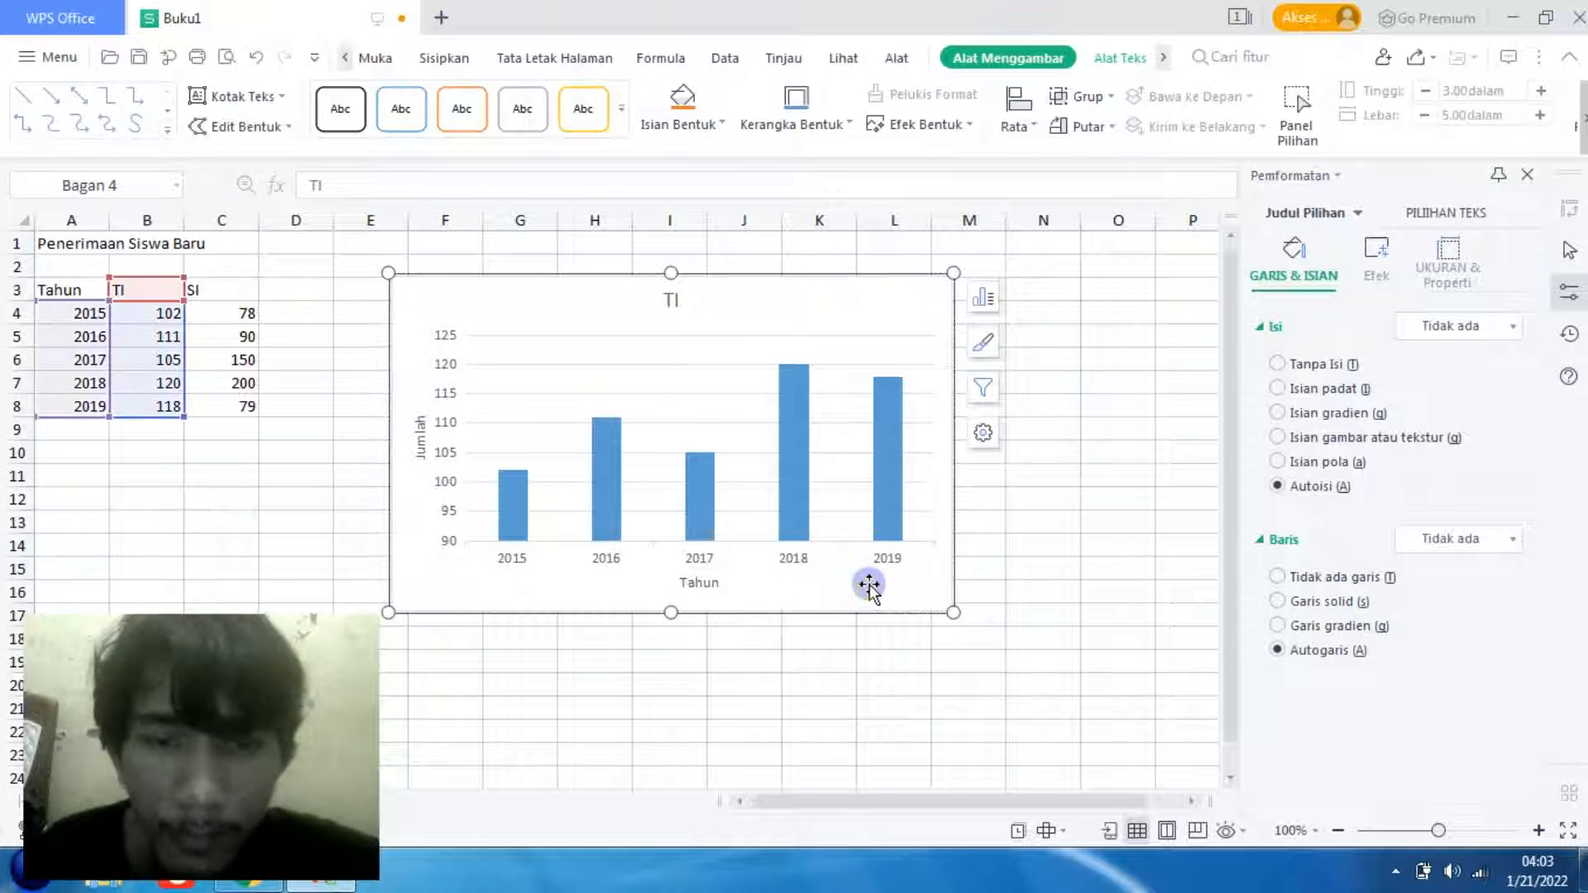
# - Switch the chart's axis titles off and on again to restore their default text
pyautogui.click(982, 300)
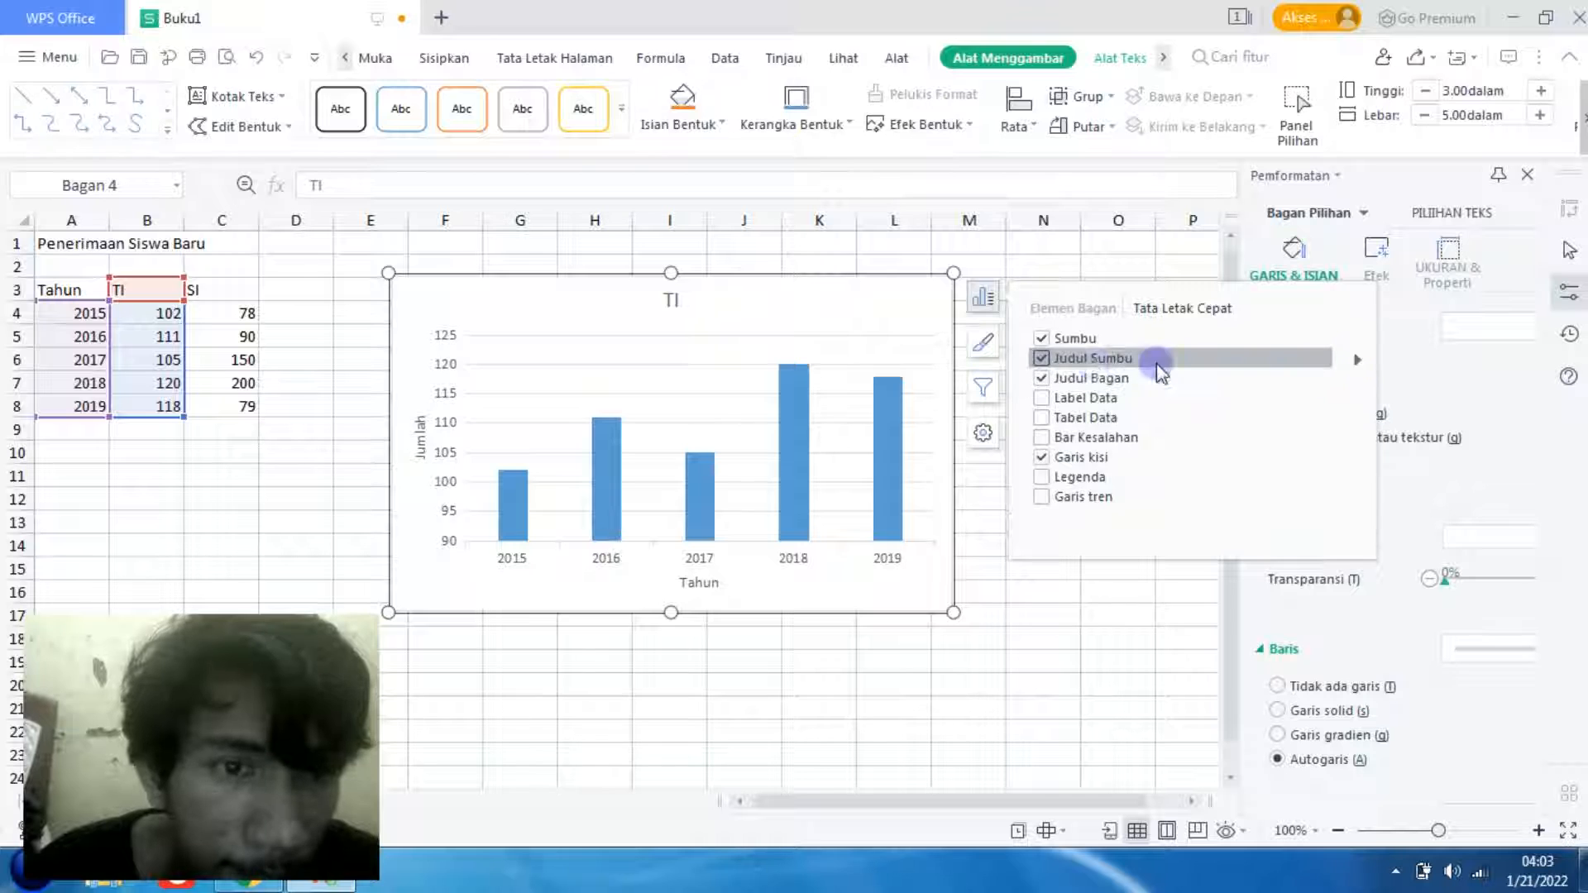
pyautogui.click(1042, 357)
pyautogui.click(1043, 359)
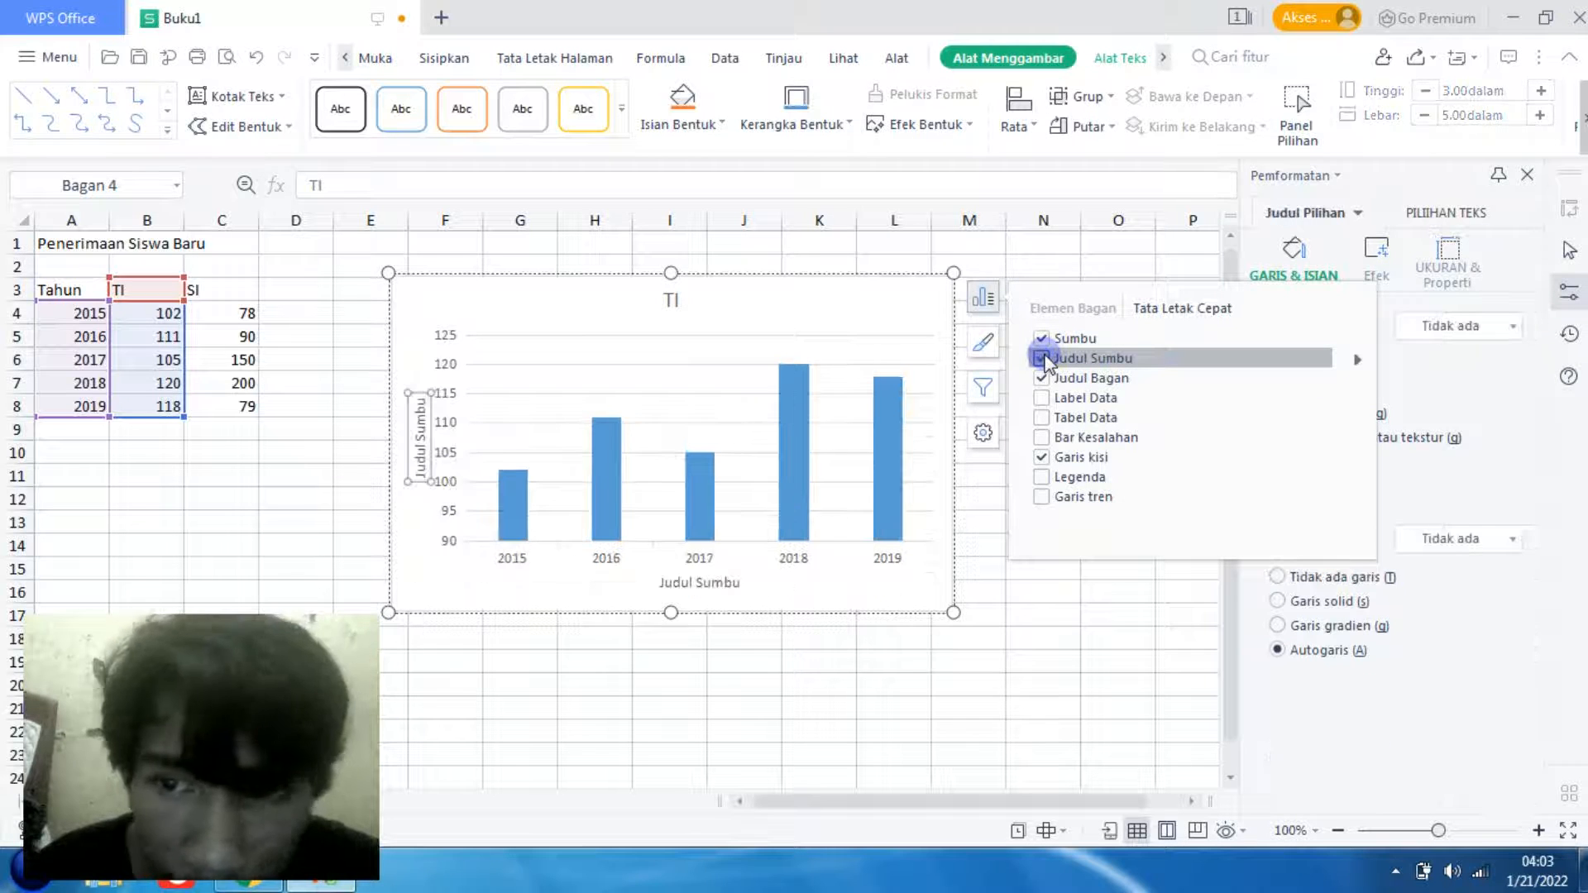
# - Retitle the horizontal axis "Tahun" and the vertical axis "Jumlah"
pyautogui.click(709, 578)
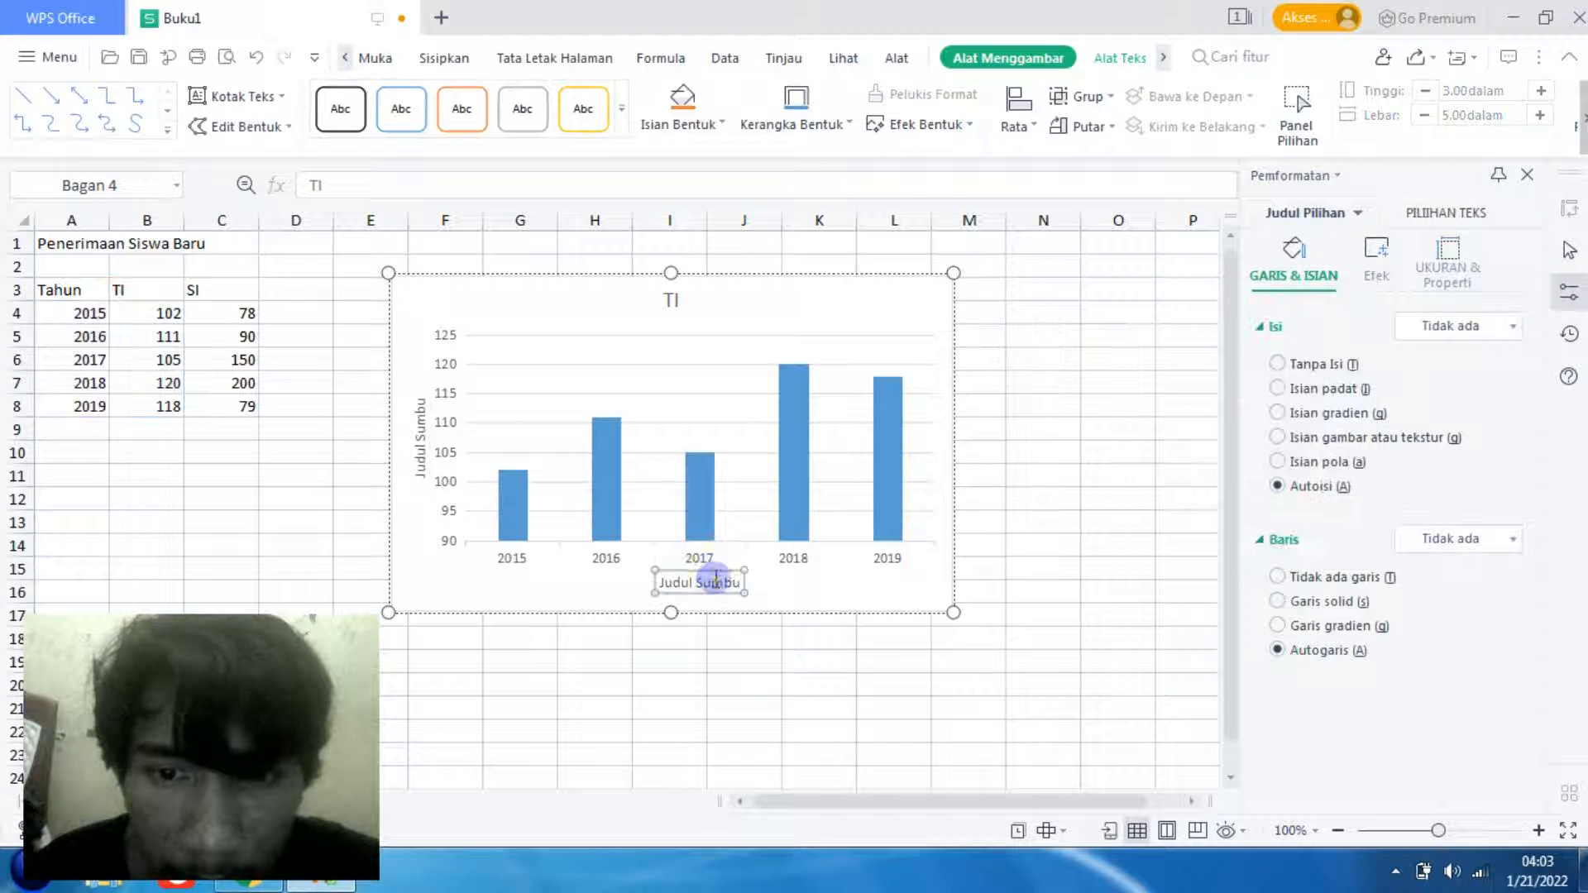
pyautogui.click(719, 584)
pyautogui.write('Tahun')
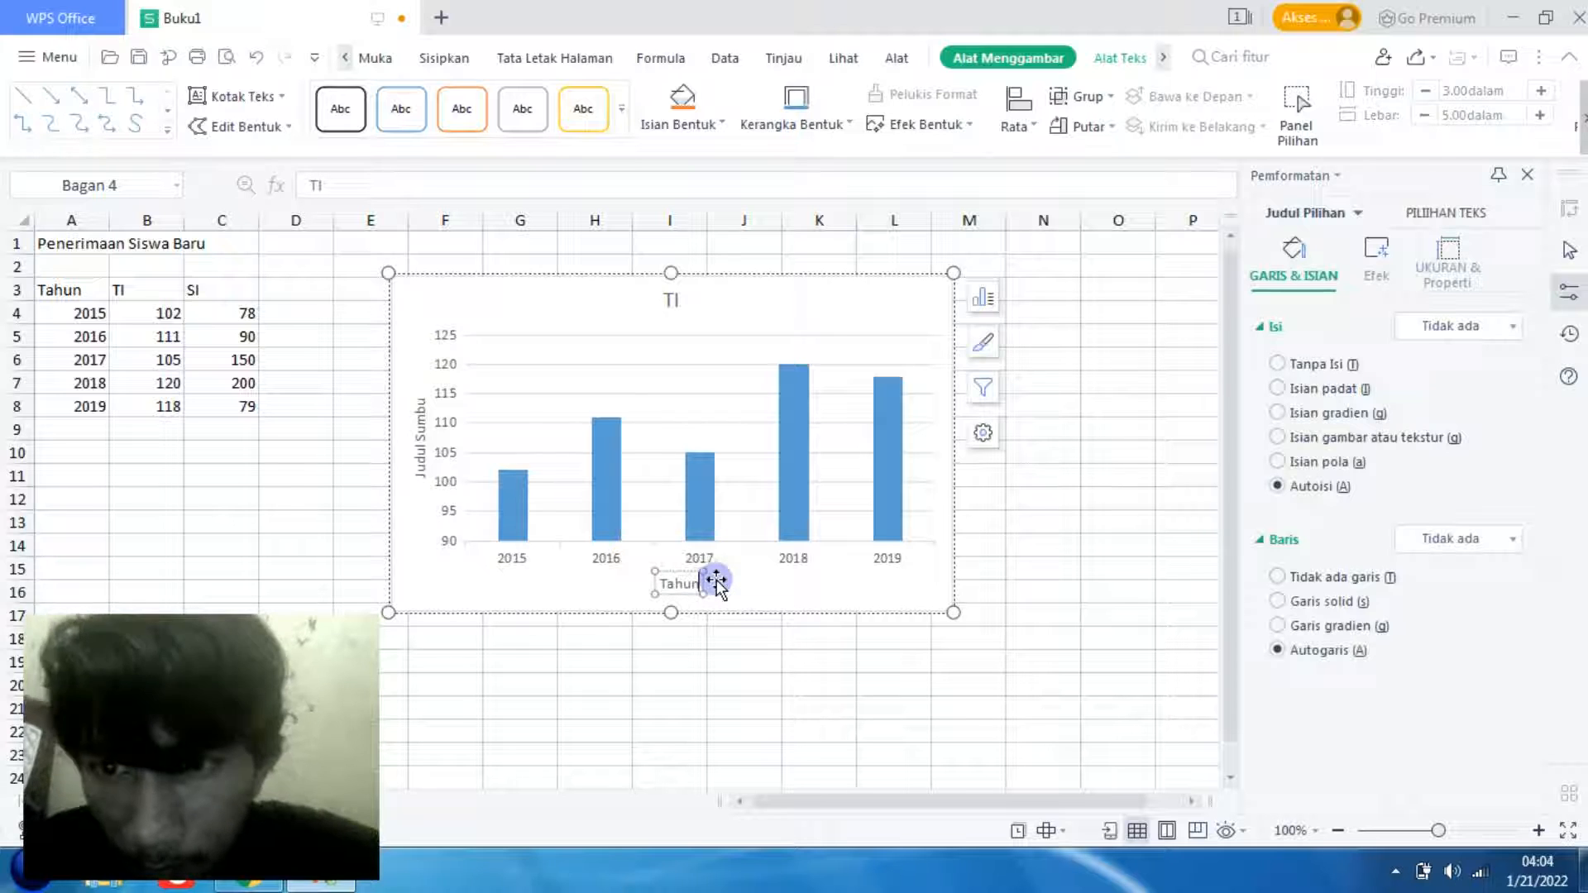
pyautogui.click(419, 424)
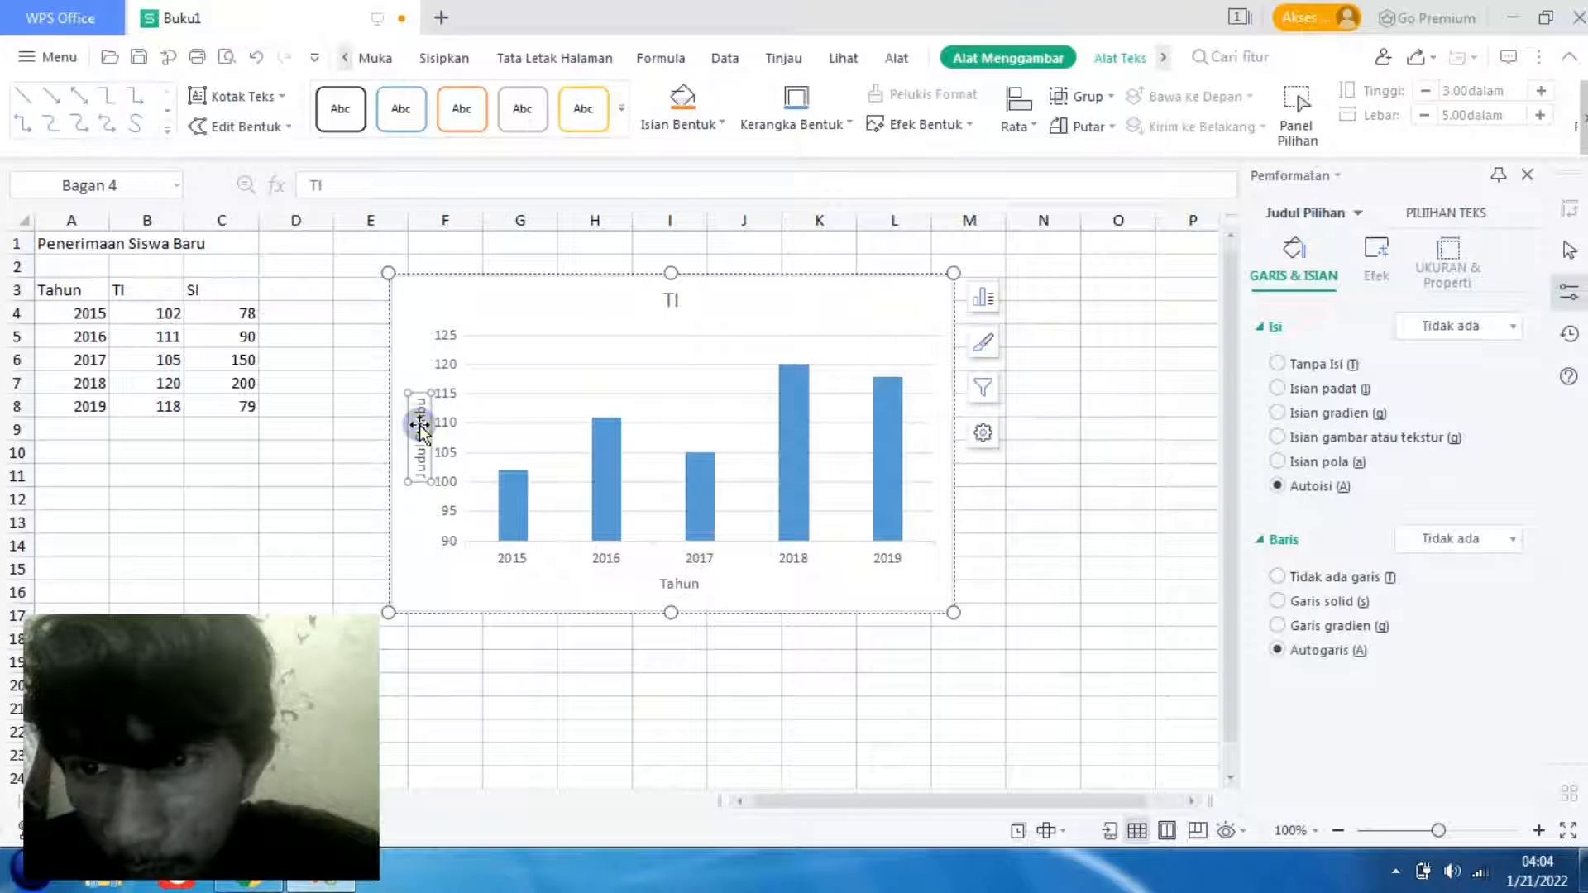
pyautogui.click(420, 426)
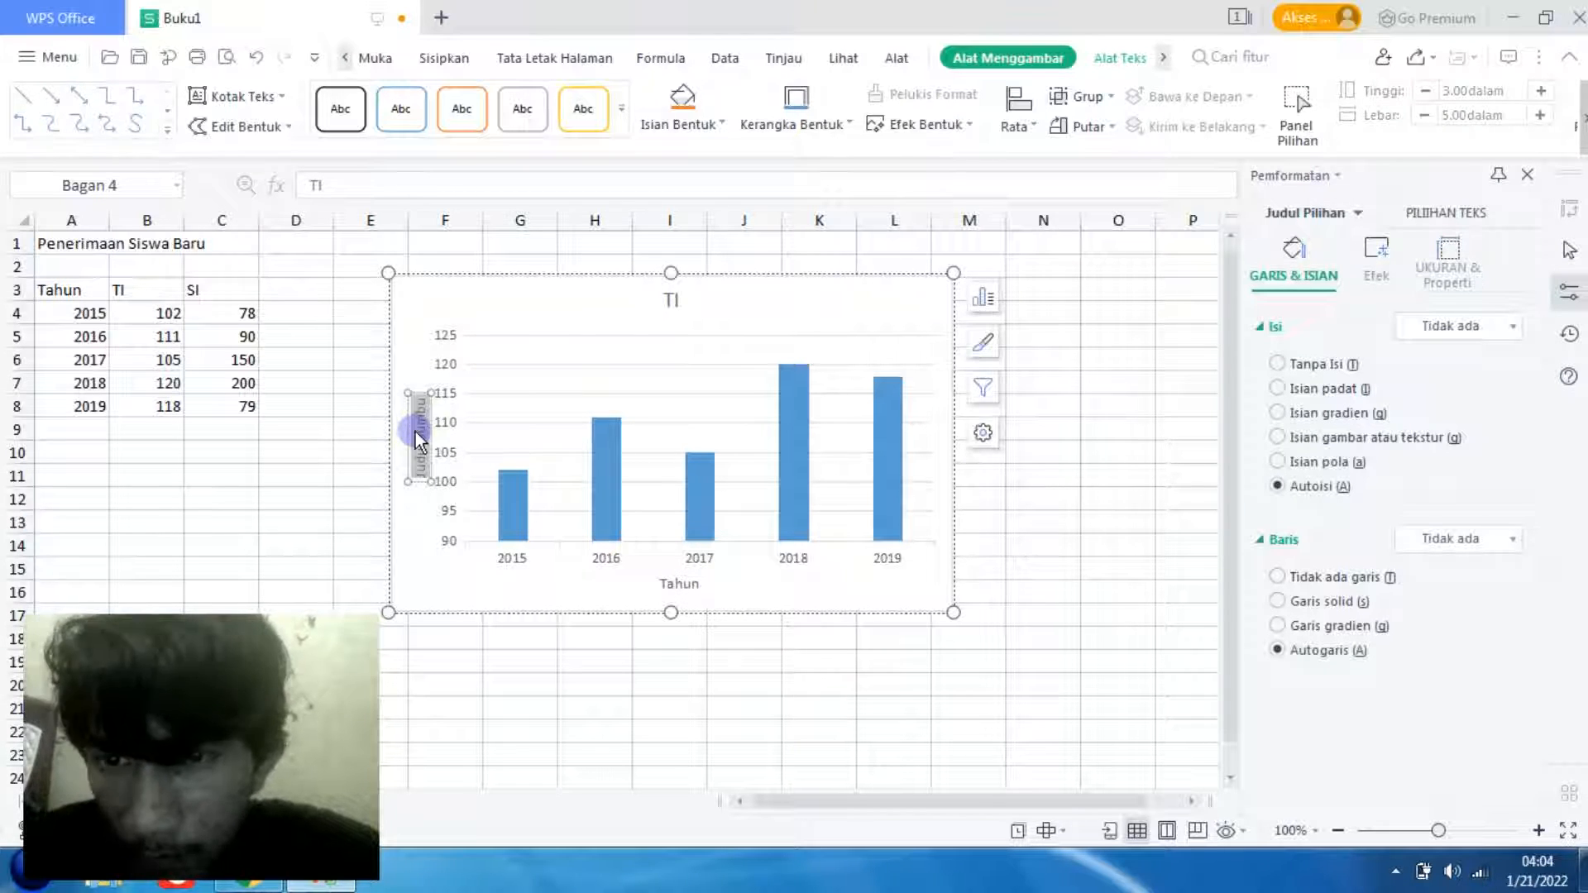
pyautogui.write('Jumlah')
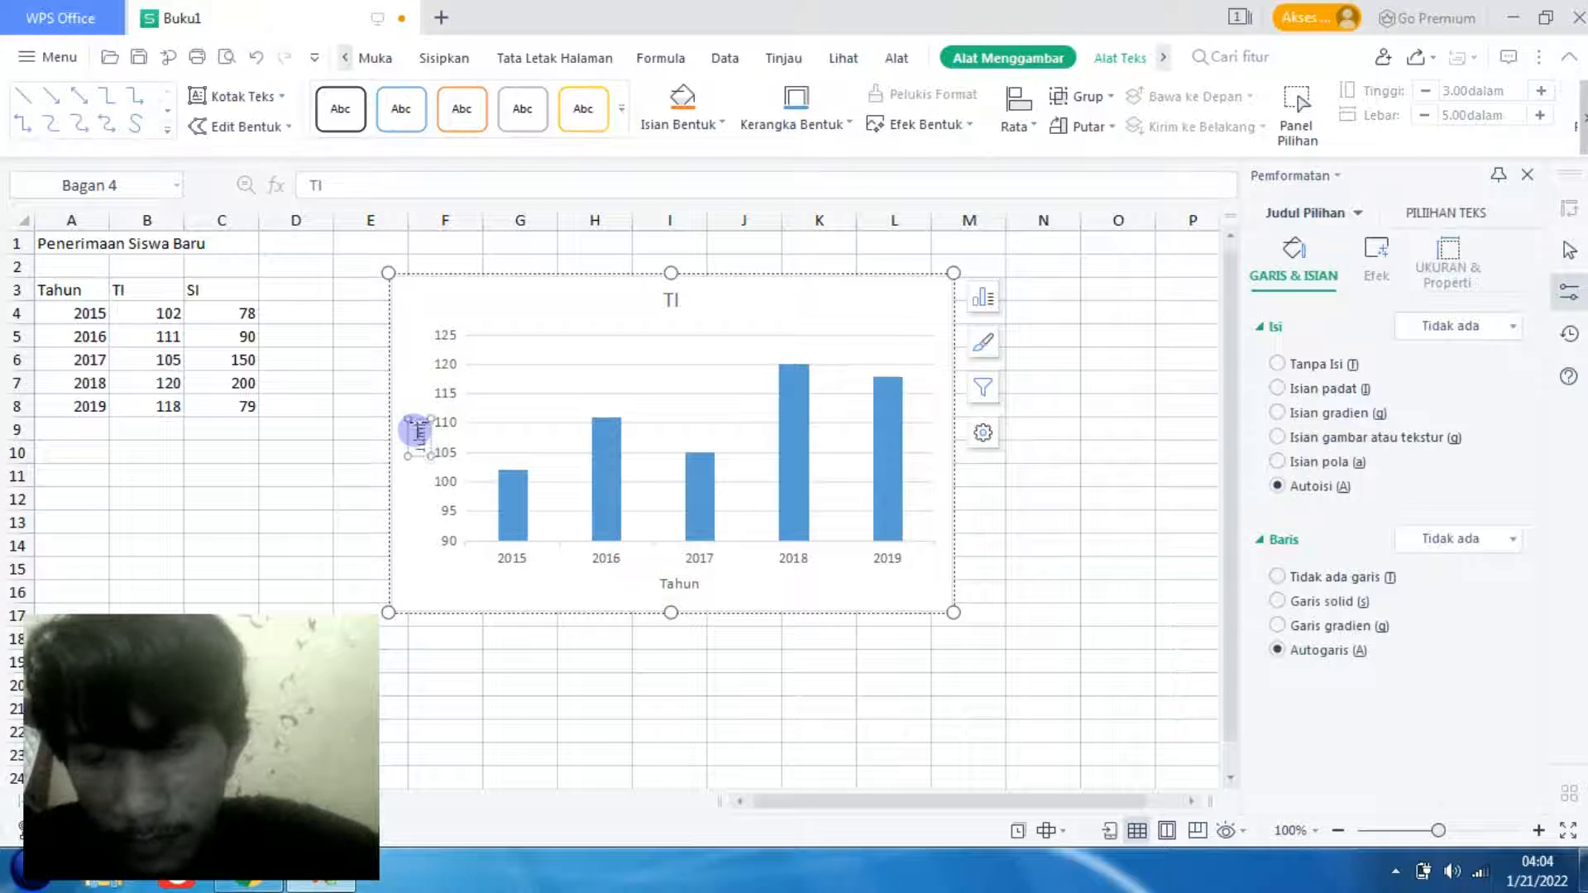
# - Switch the primary vertical axis title, the primary horizontal axis title and the chart title off and back on individually
pyautogui.click(984, 298)
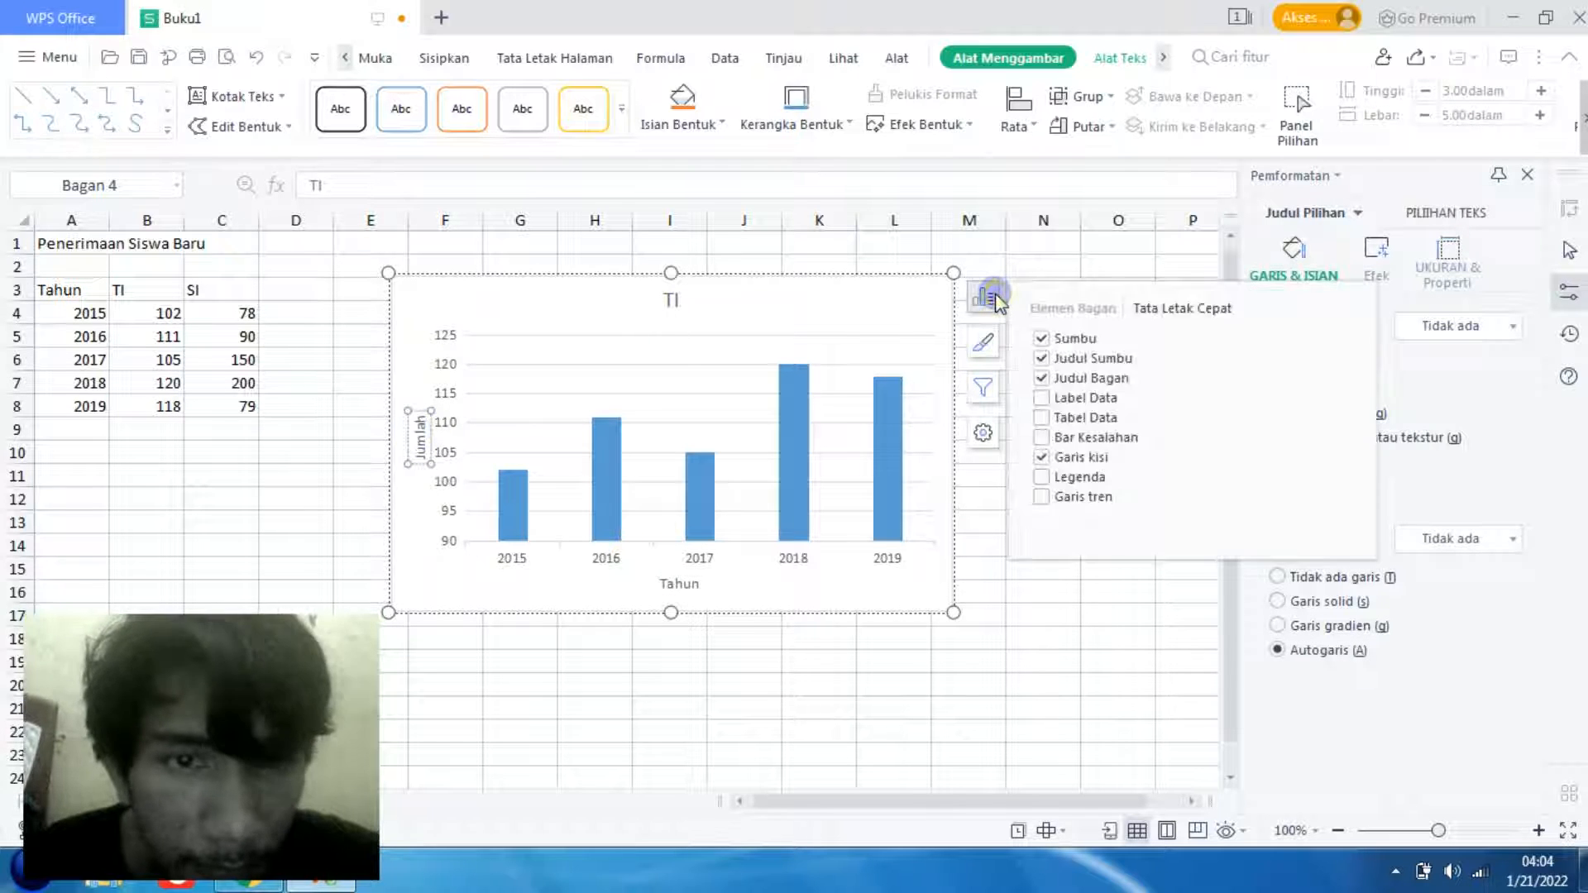
pyautogui.click(1356, 361)
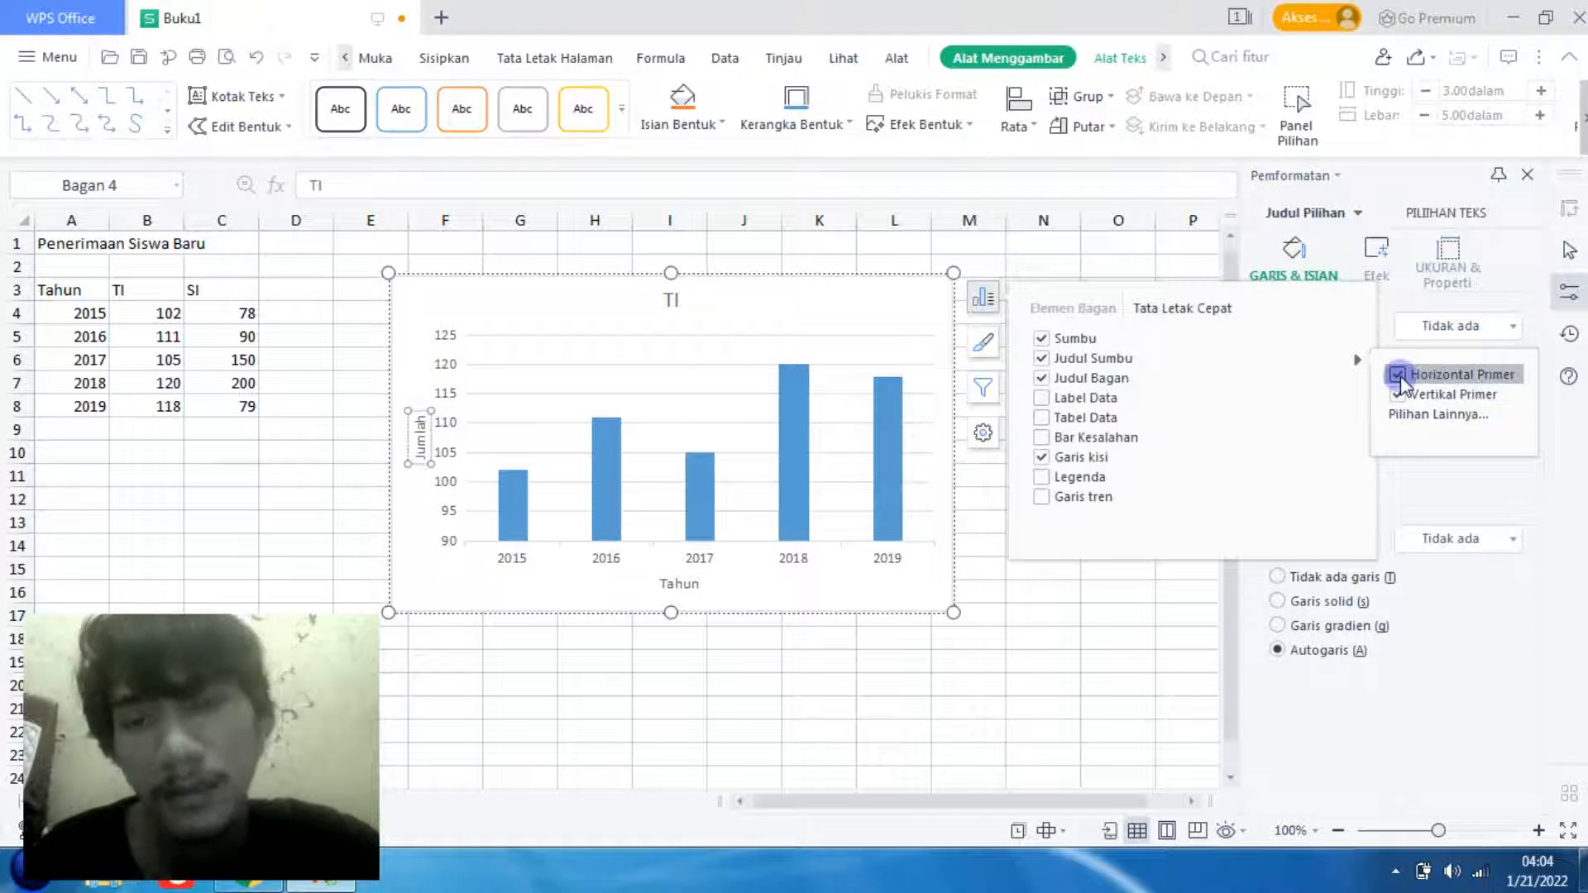
pyautogui.click(739, 509)
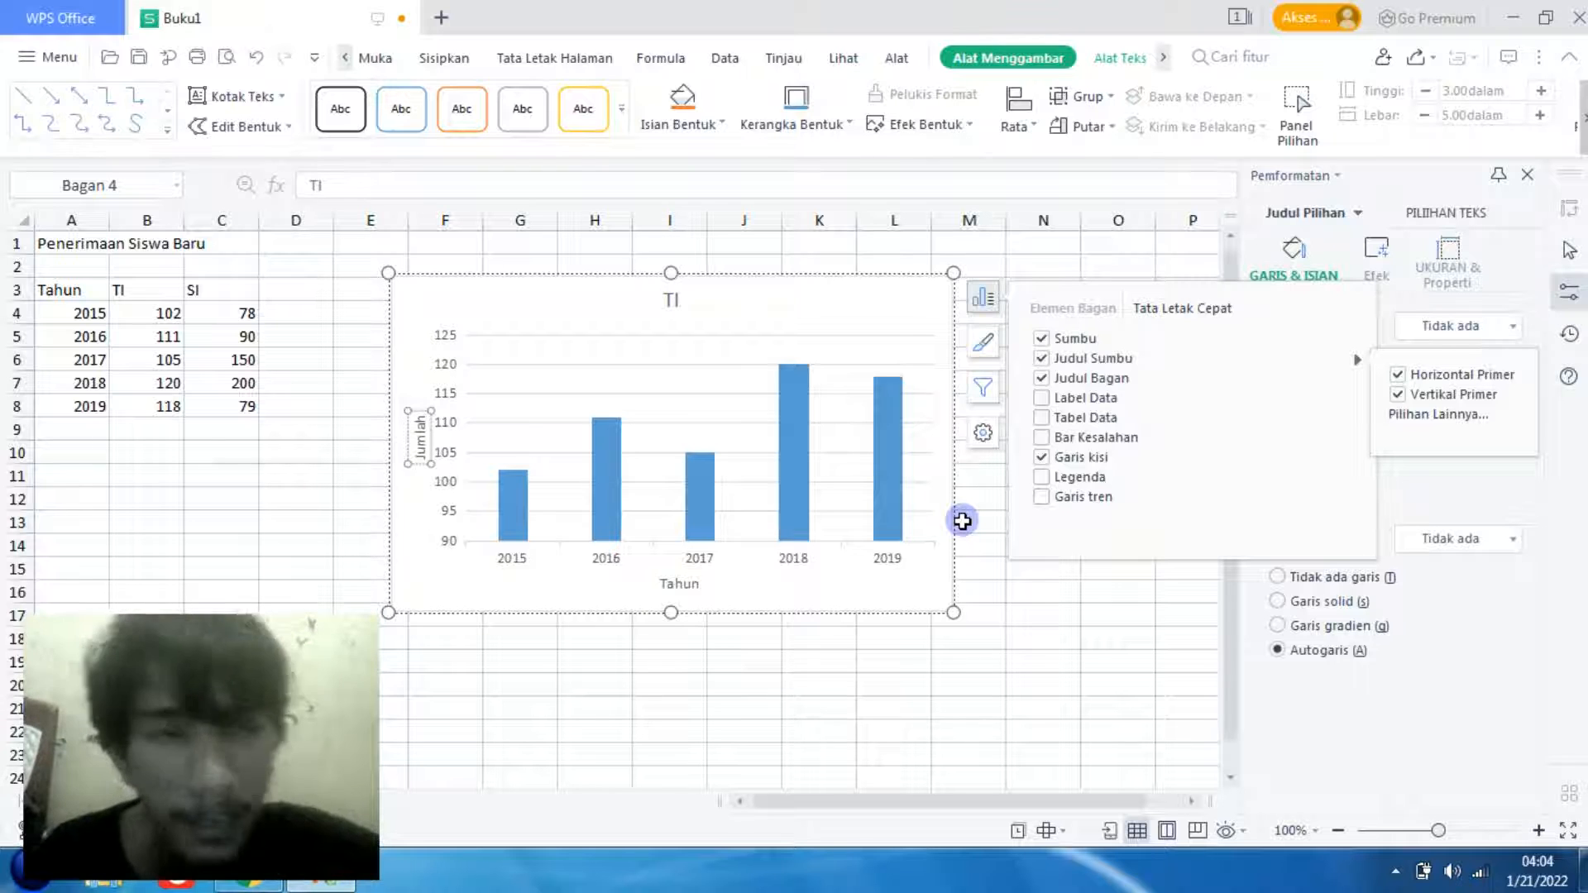
pyautogui.click(1398, 395)
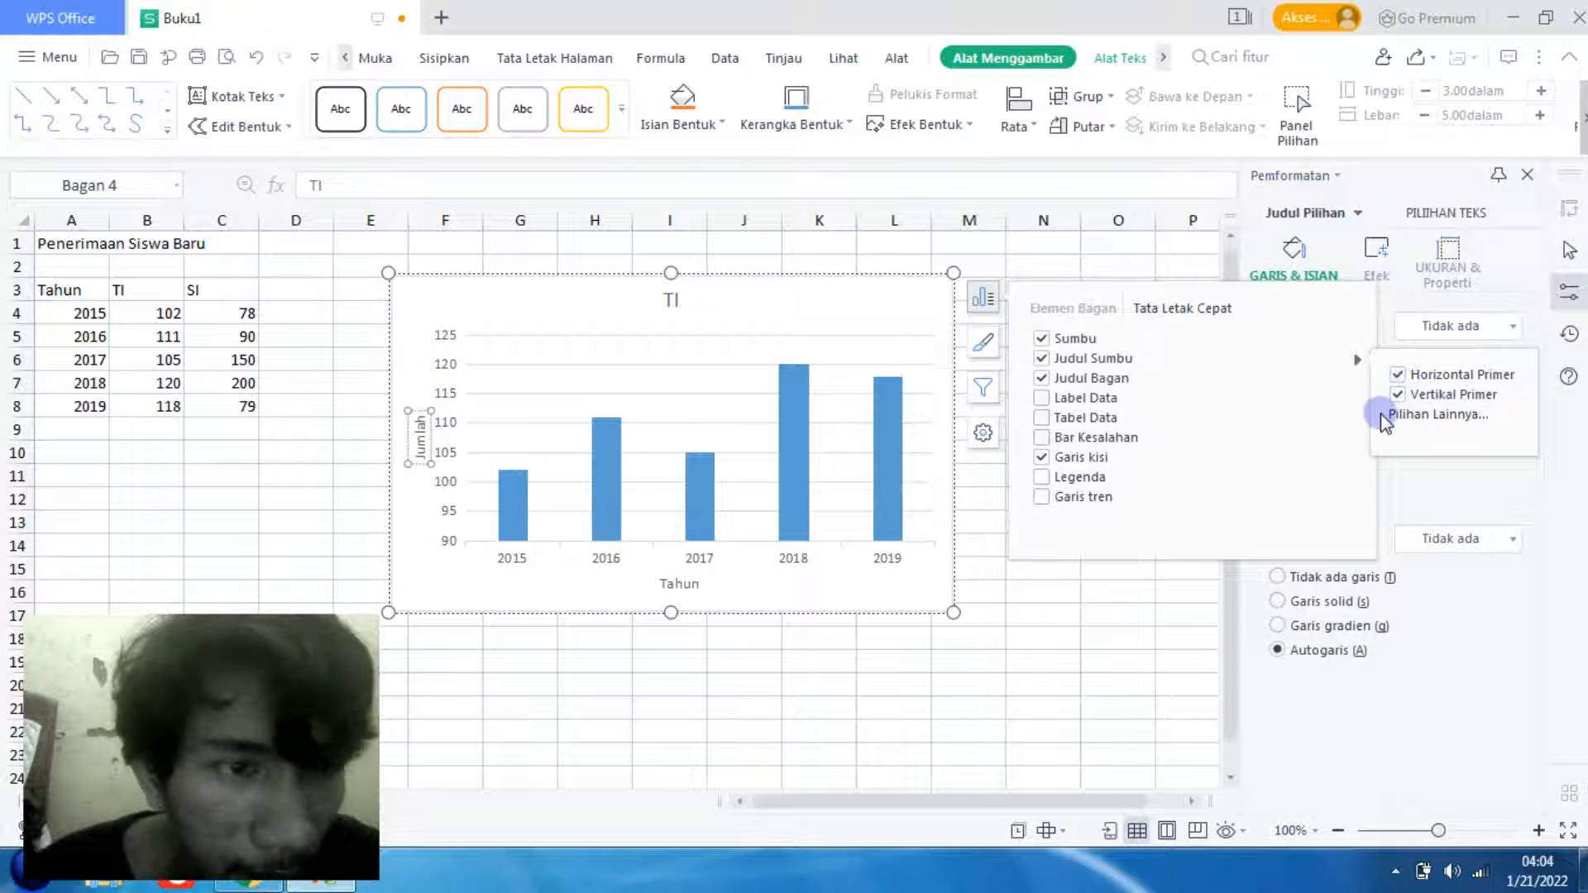
pyautogui.click(1397, 397)
pyautogui.click(1396, 395)
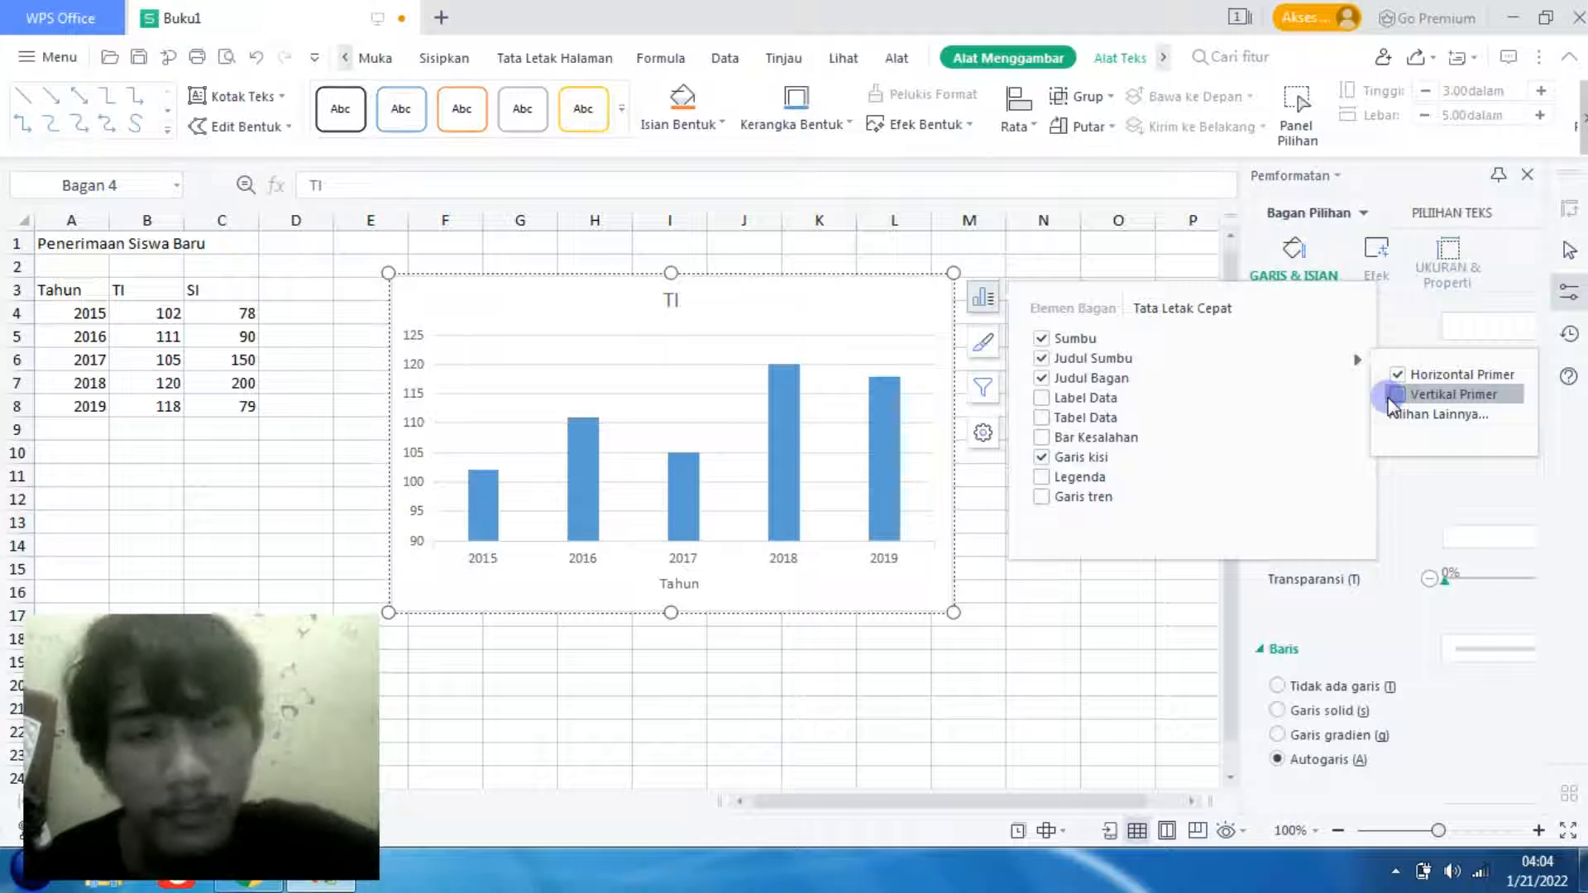
pyautogui.click(1397, 395)
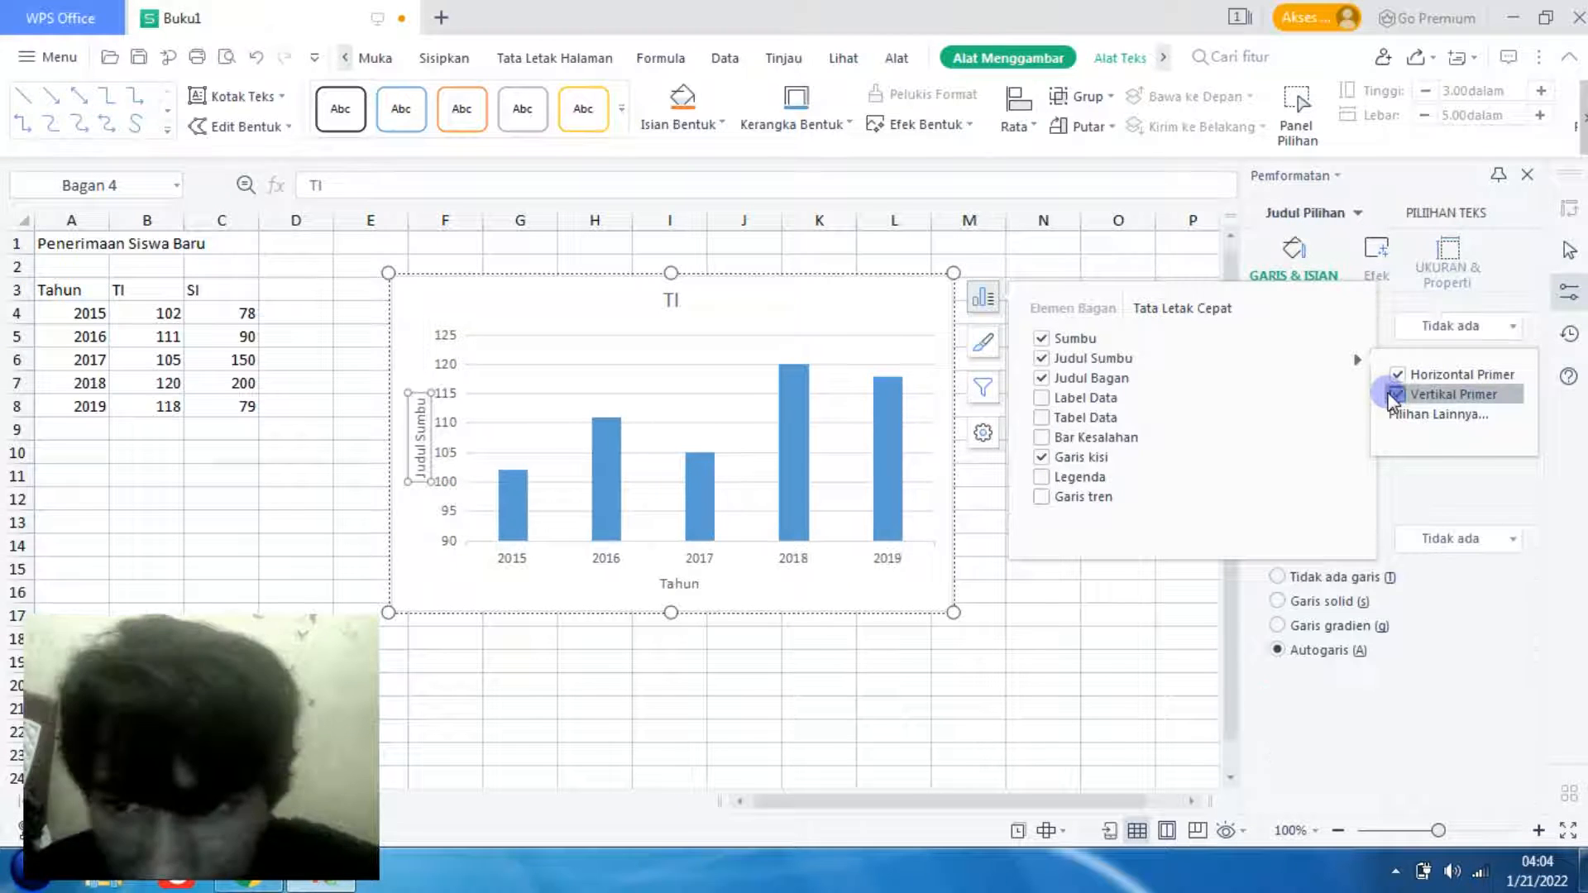
pyautogui.click(1396, 376)
pyautogui.click(1396, 377)
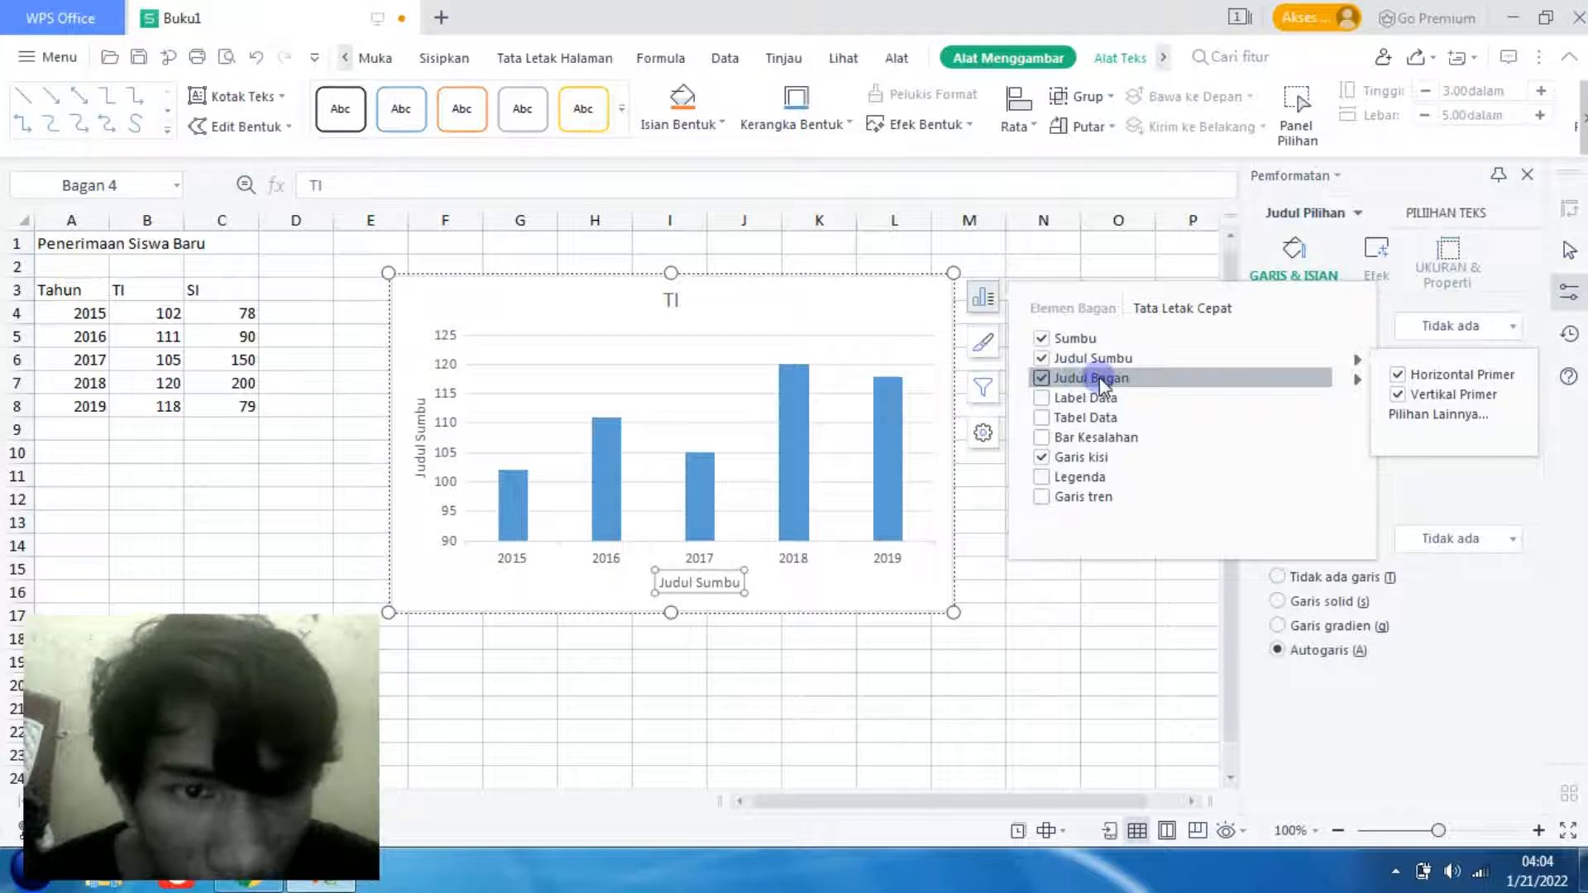
pyautogui.click(1044, 382)
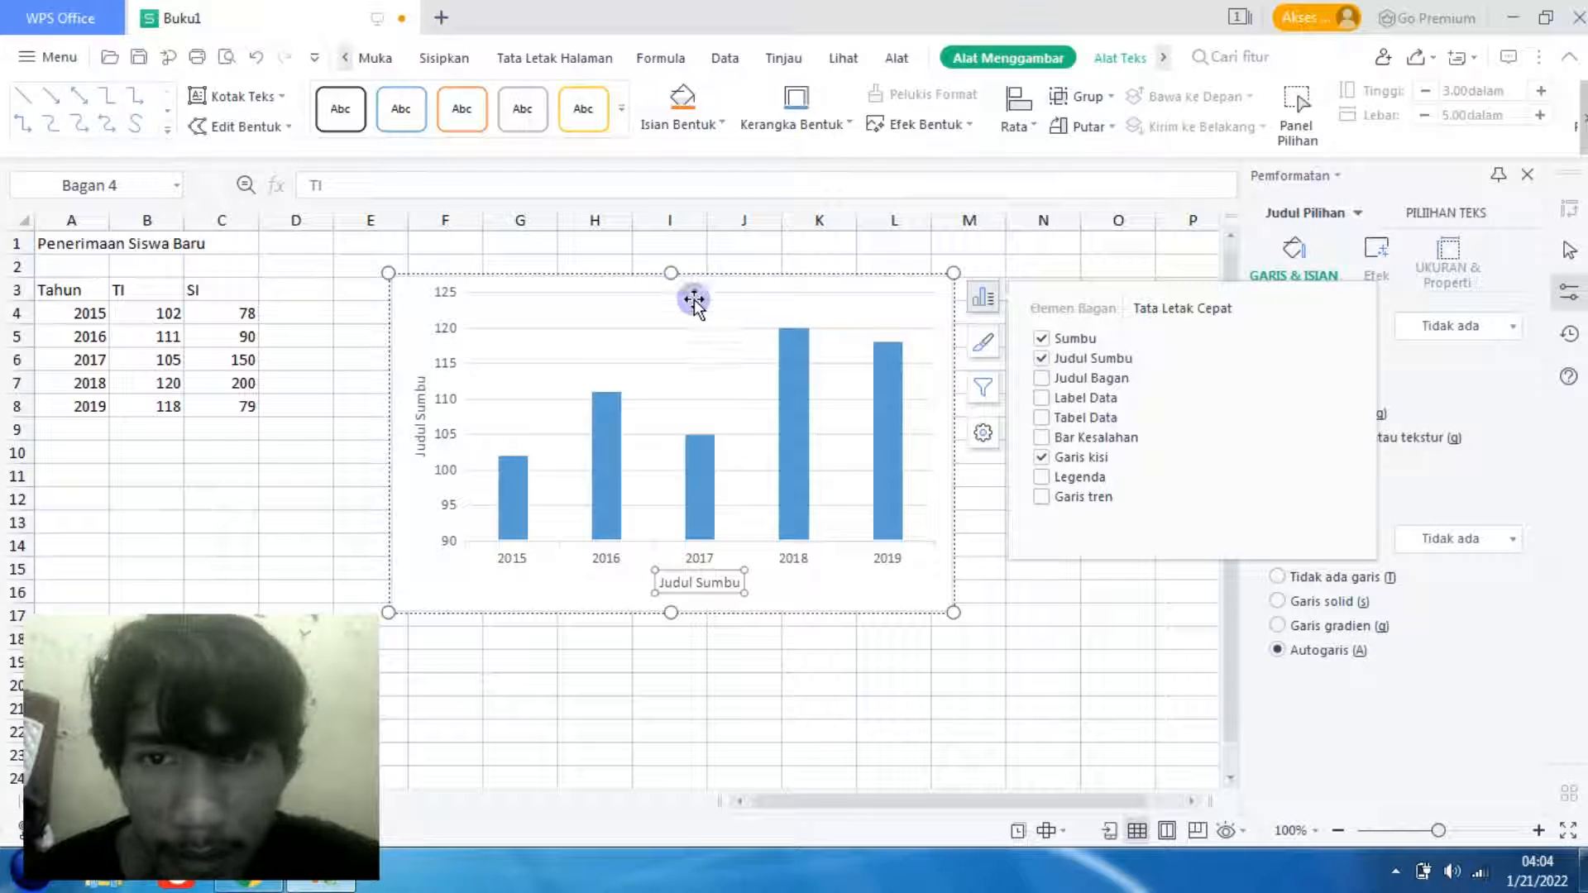
pyautogui.click(1044, 379)
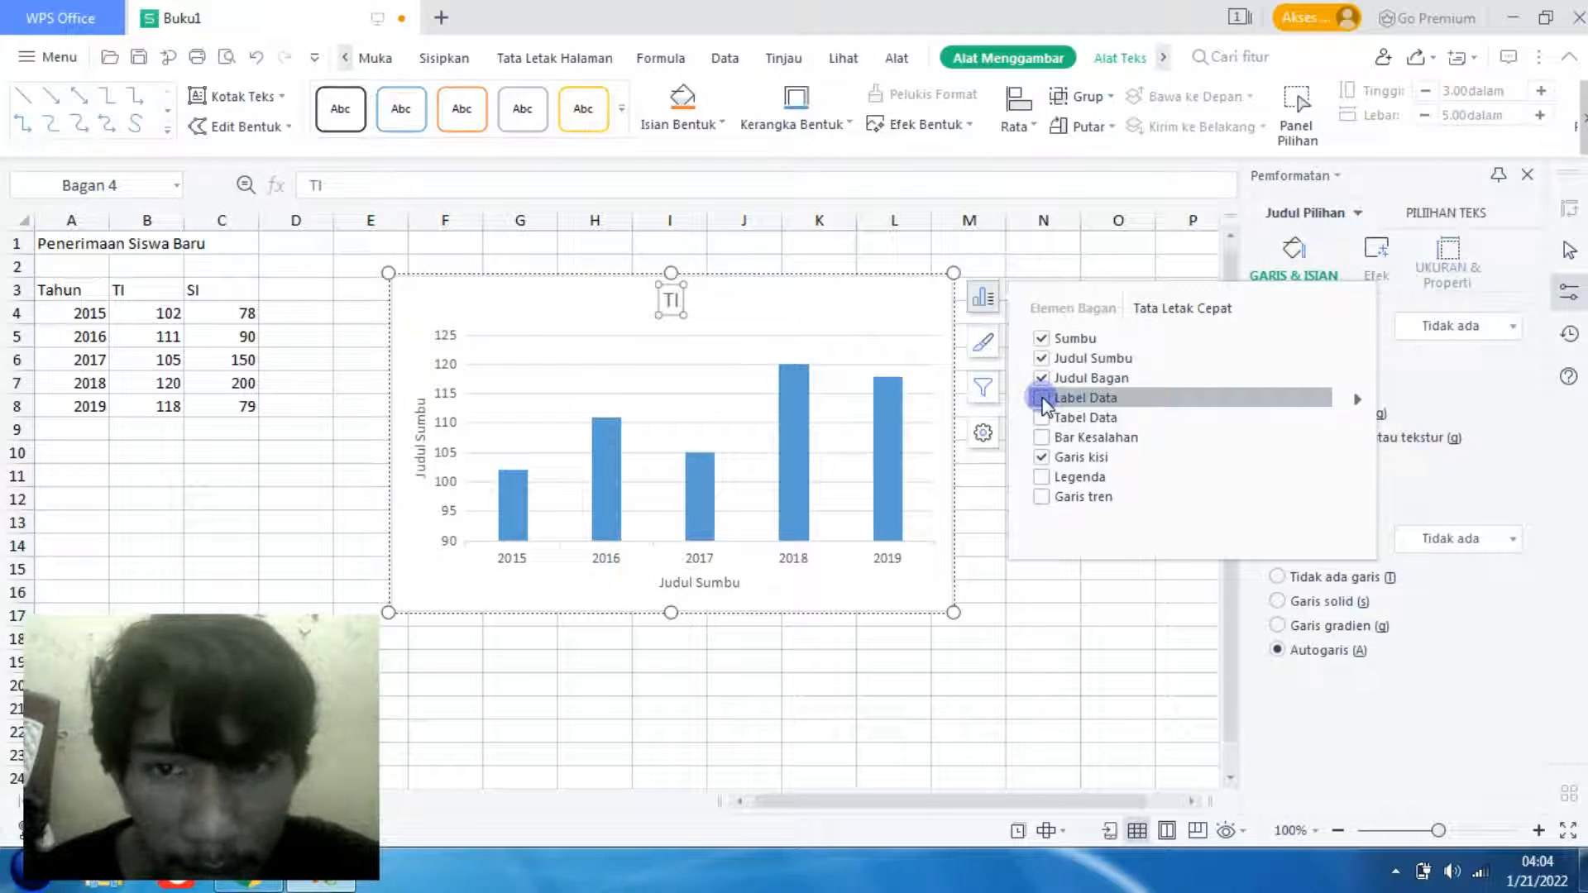
# - Add data labels to the columns, try the Di Dalam Awal and Di Dalam Ujung positions, and finish with Di Luar Ujung
pyautogui.click(1043, 399)
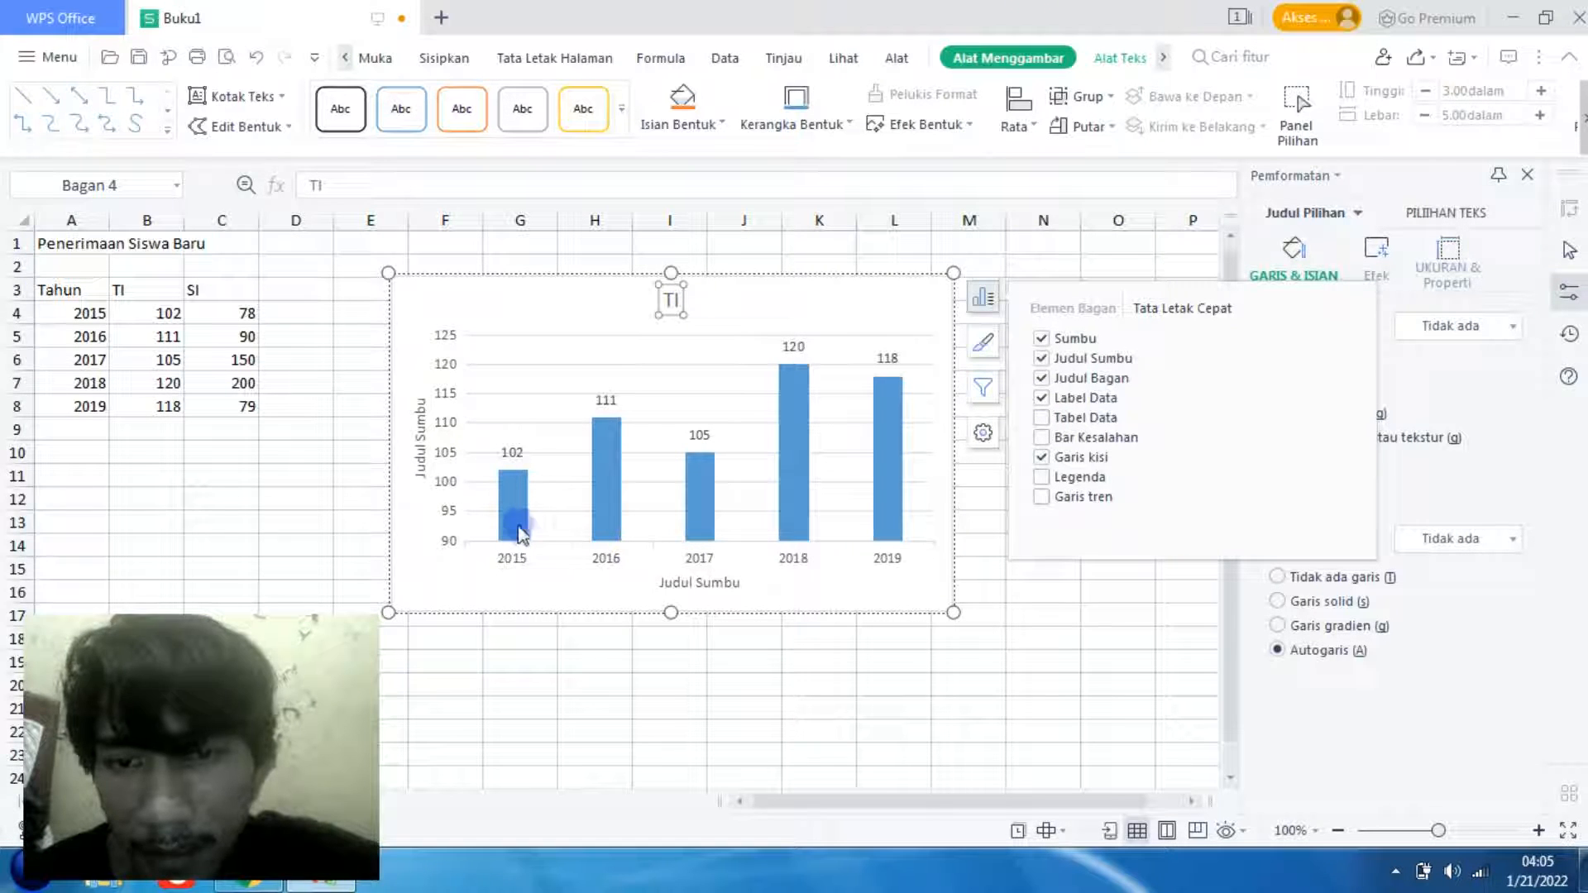
pyautogui.click(1360, 403)
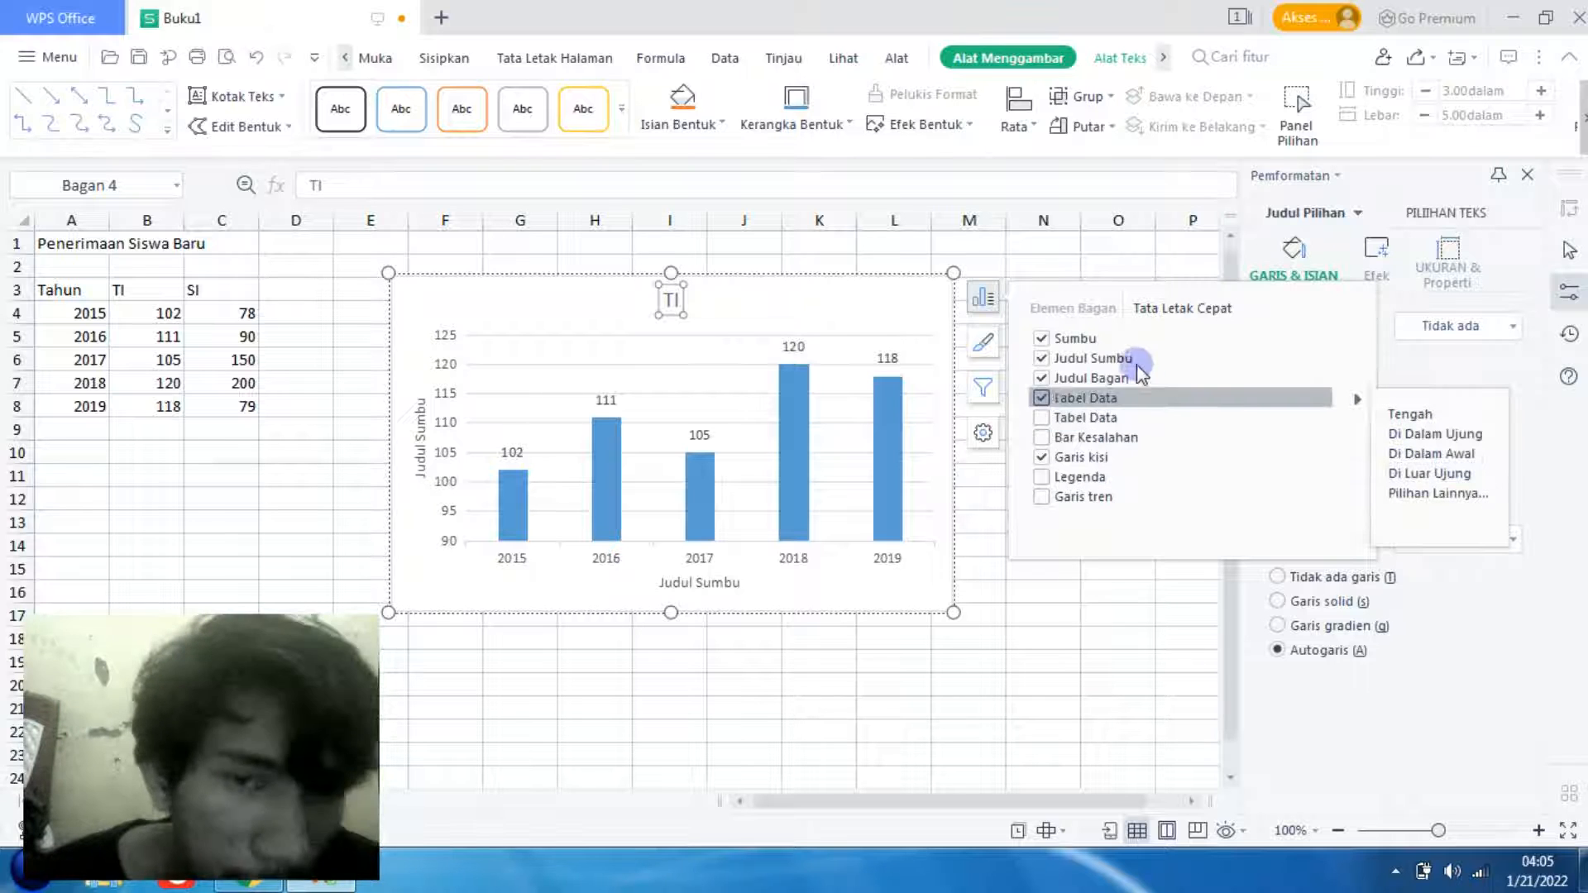
pyautogui.click(1435, 454)
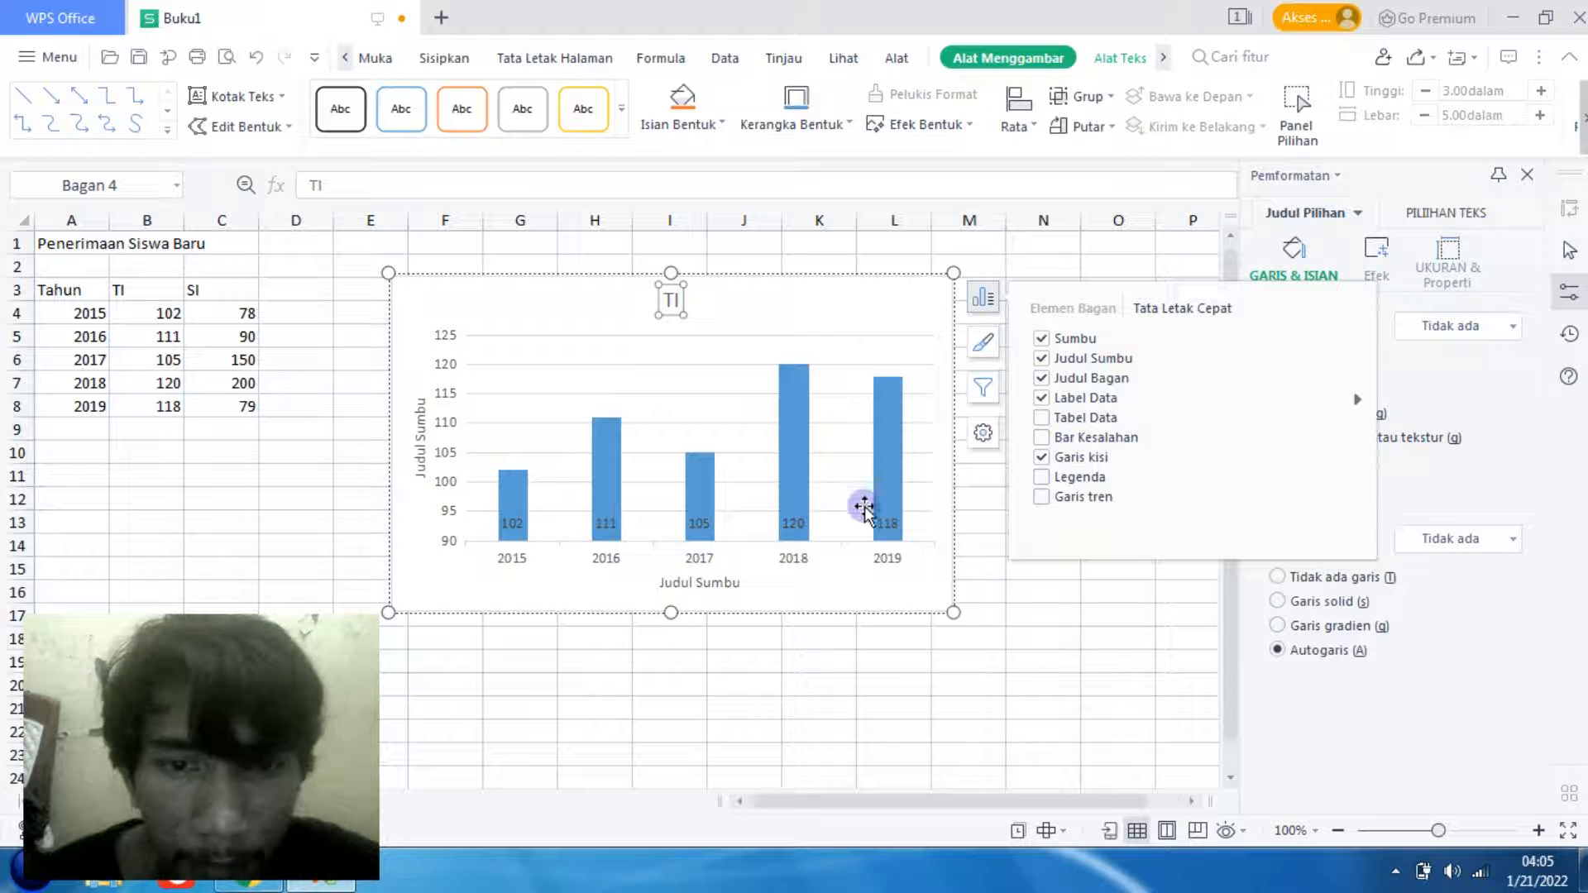
pyautogui.click(1361, 402)
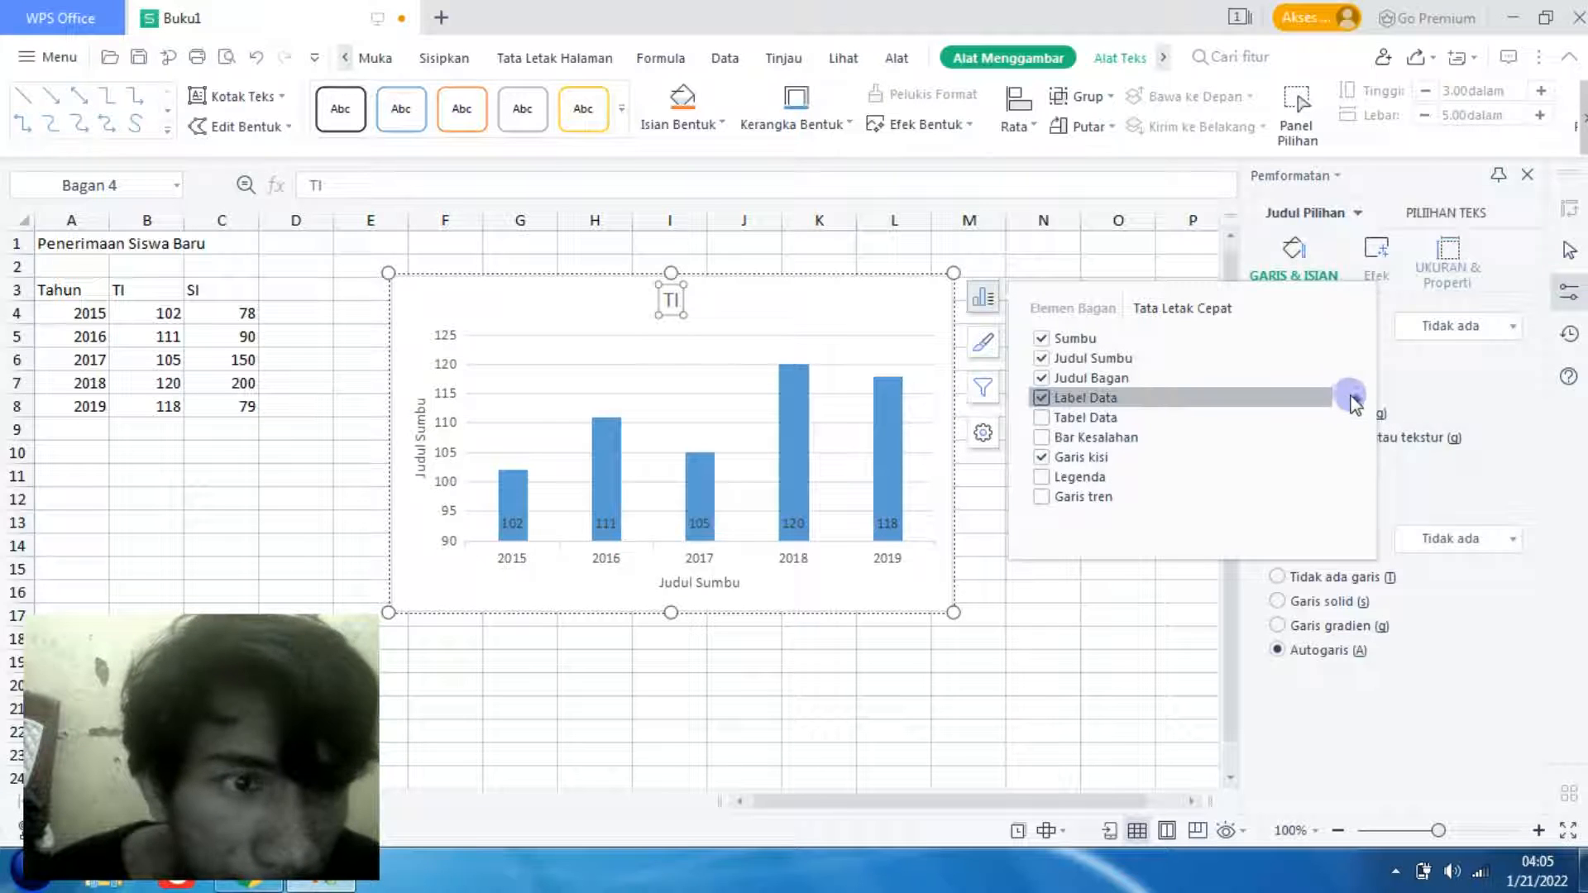
pyautogui.click(1358, 400)
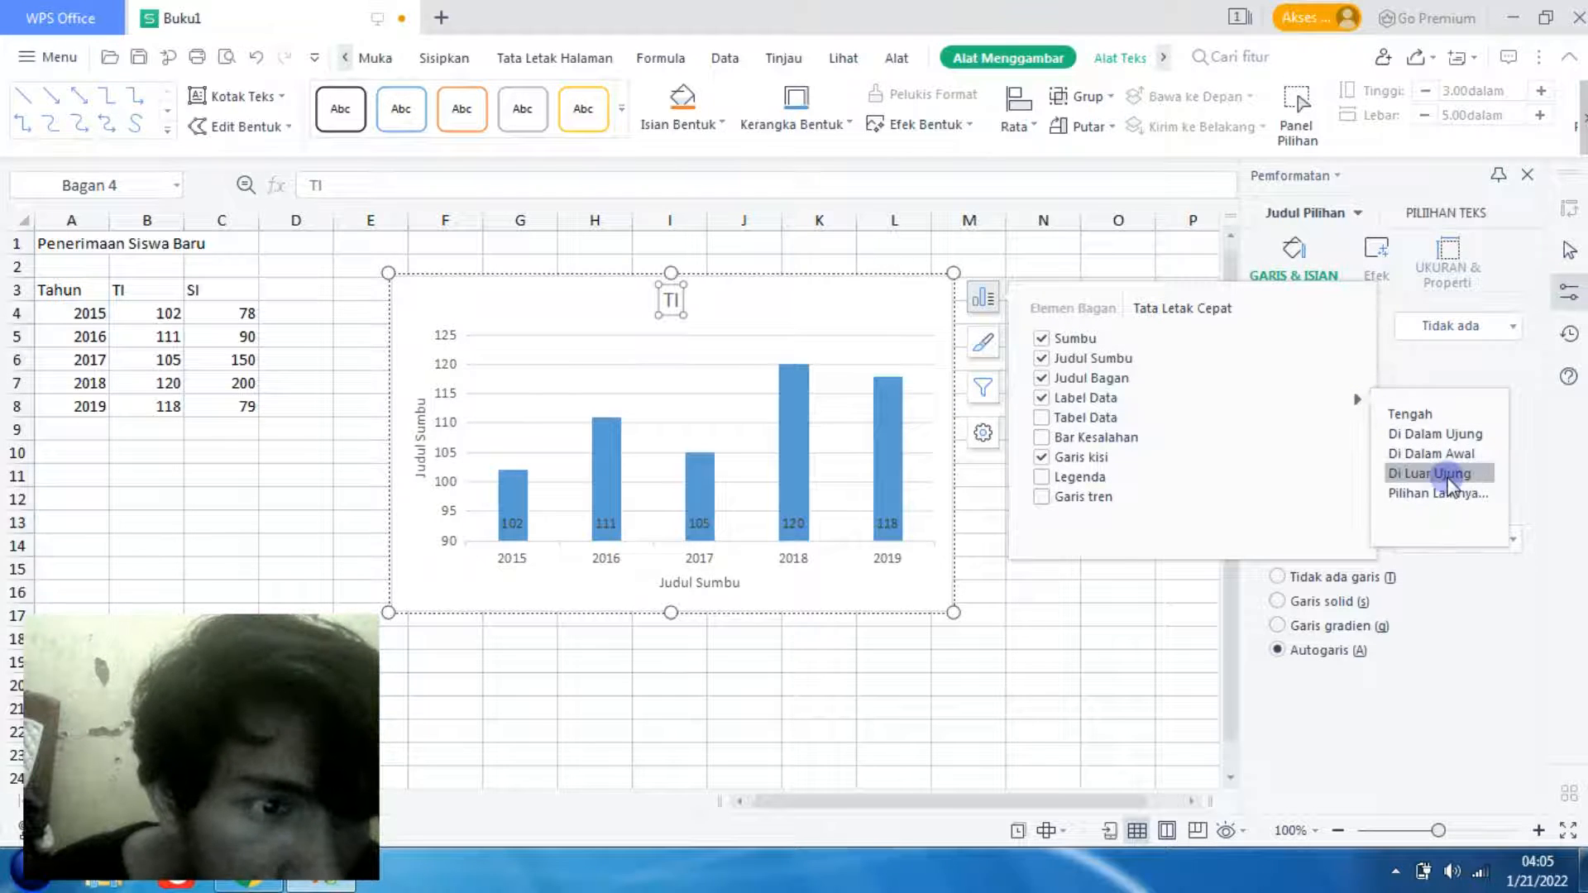
pyautogui.click(1437, 433)
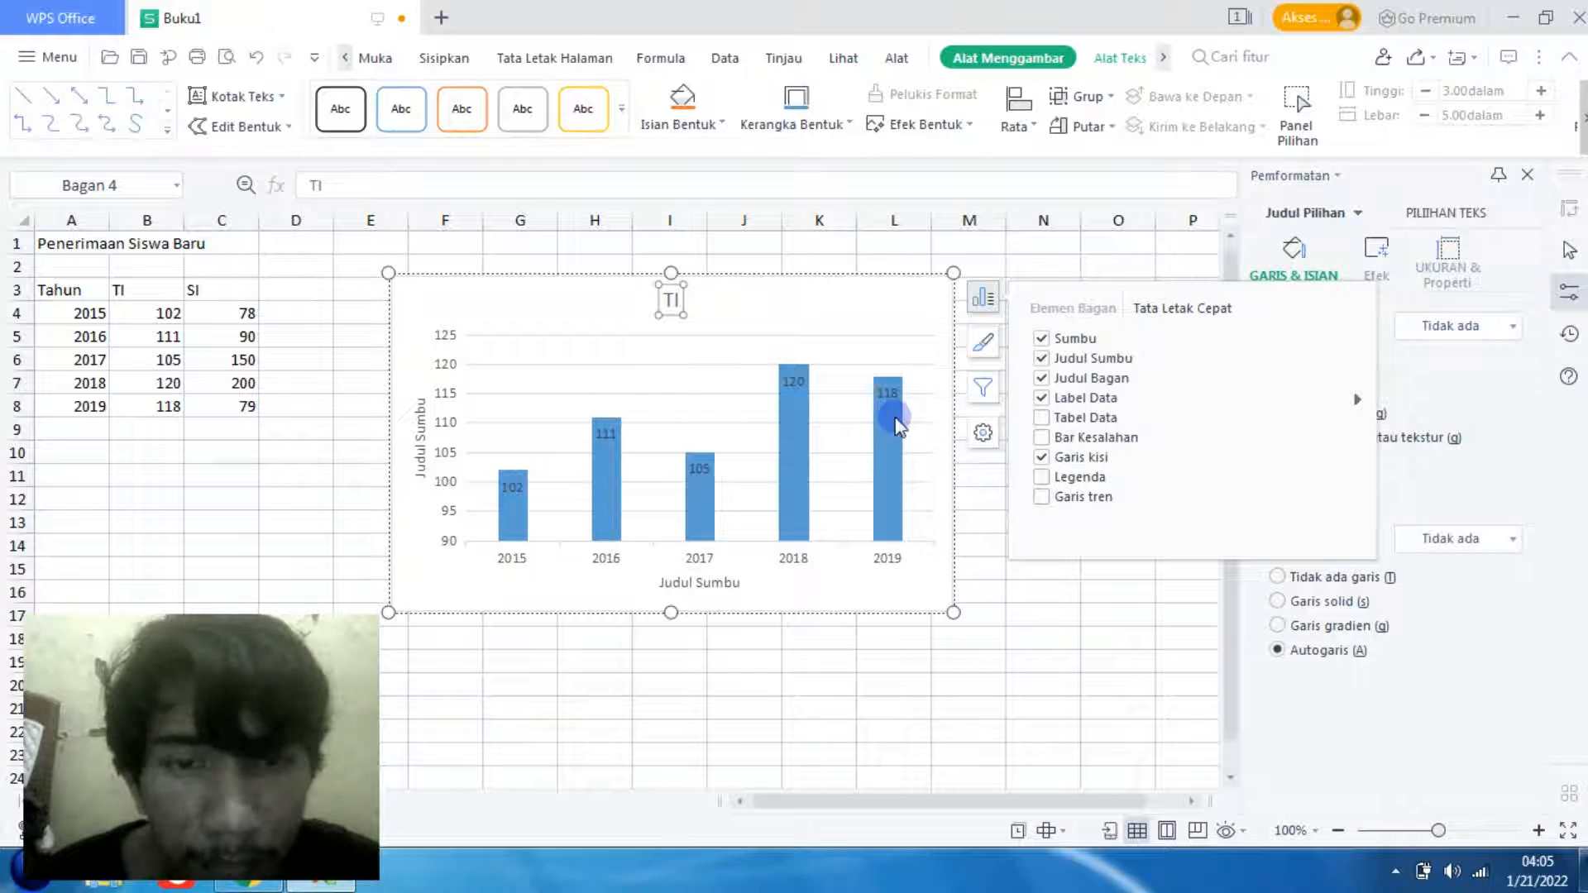
pyautogui.moveTo(1360, 405)
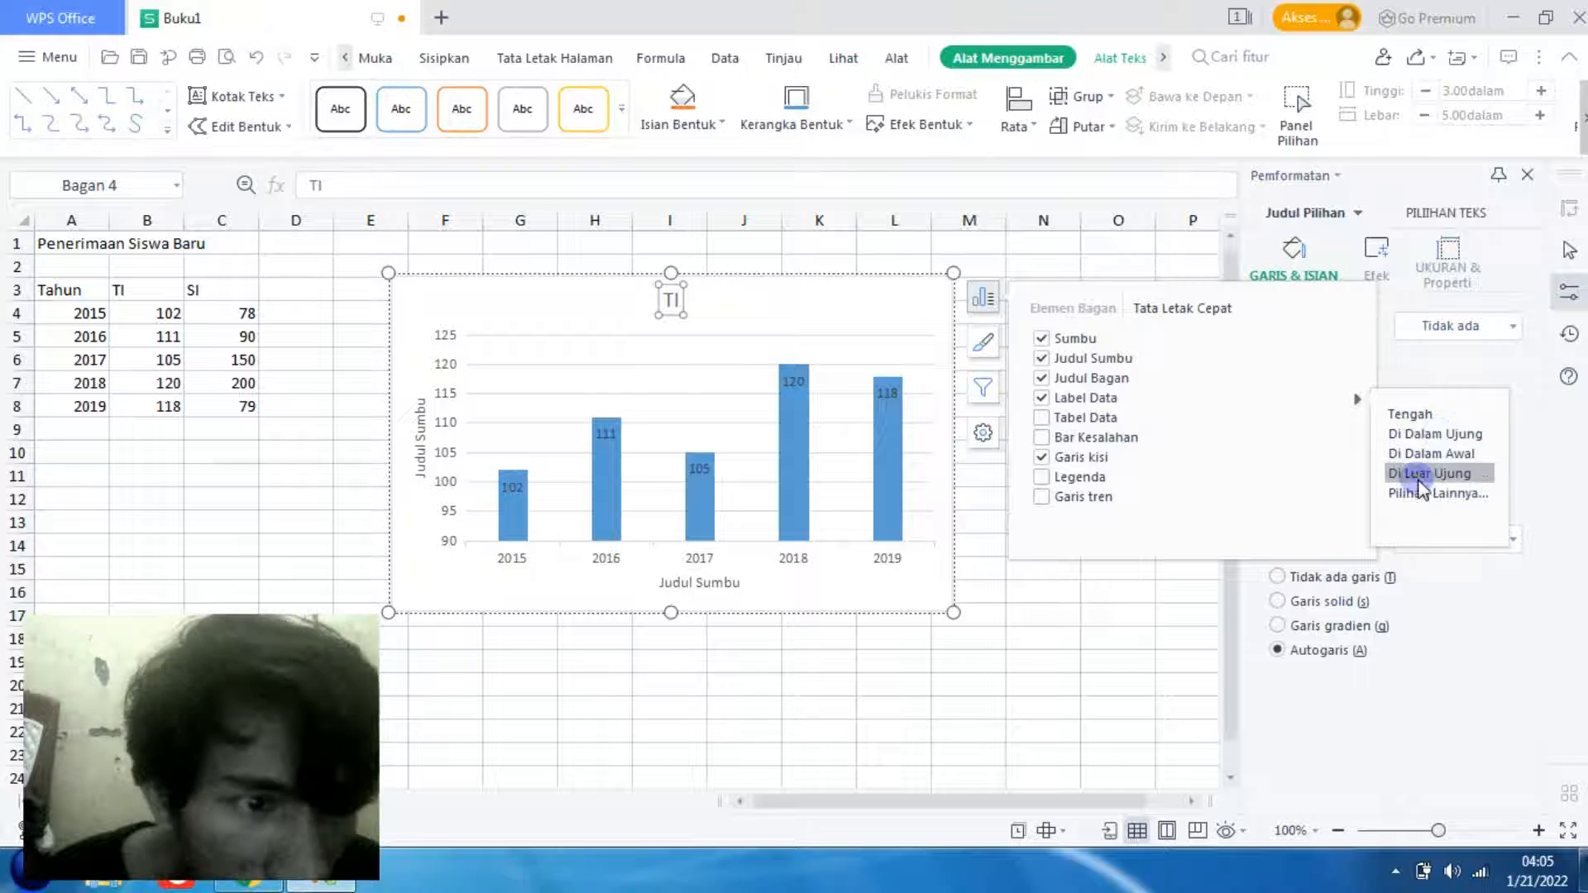
pyautogui.click(1417, 478)
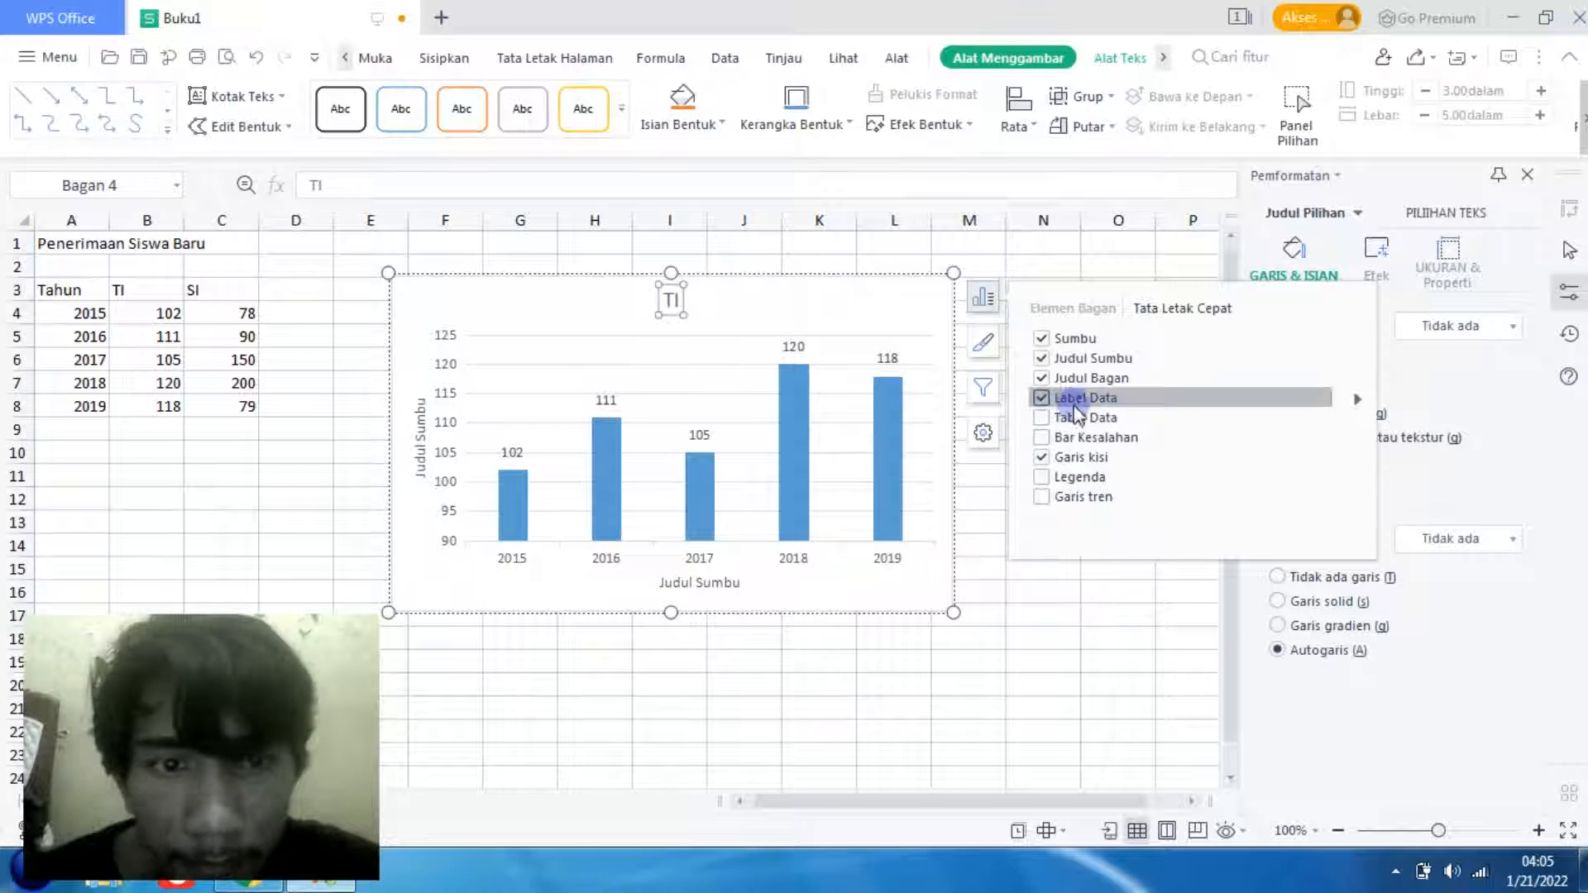
# - Switch the chart's data table on and off again, and turn on error bars for the columns
pyautogui.click(1055, 425)
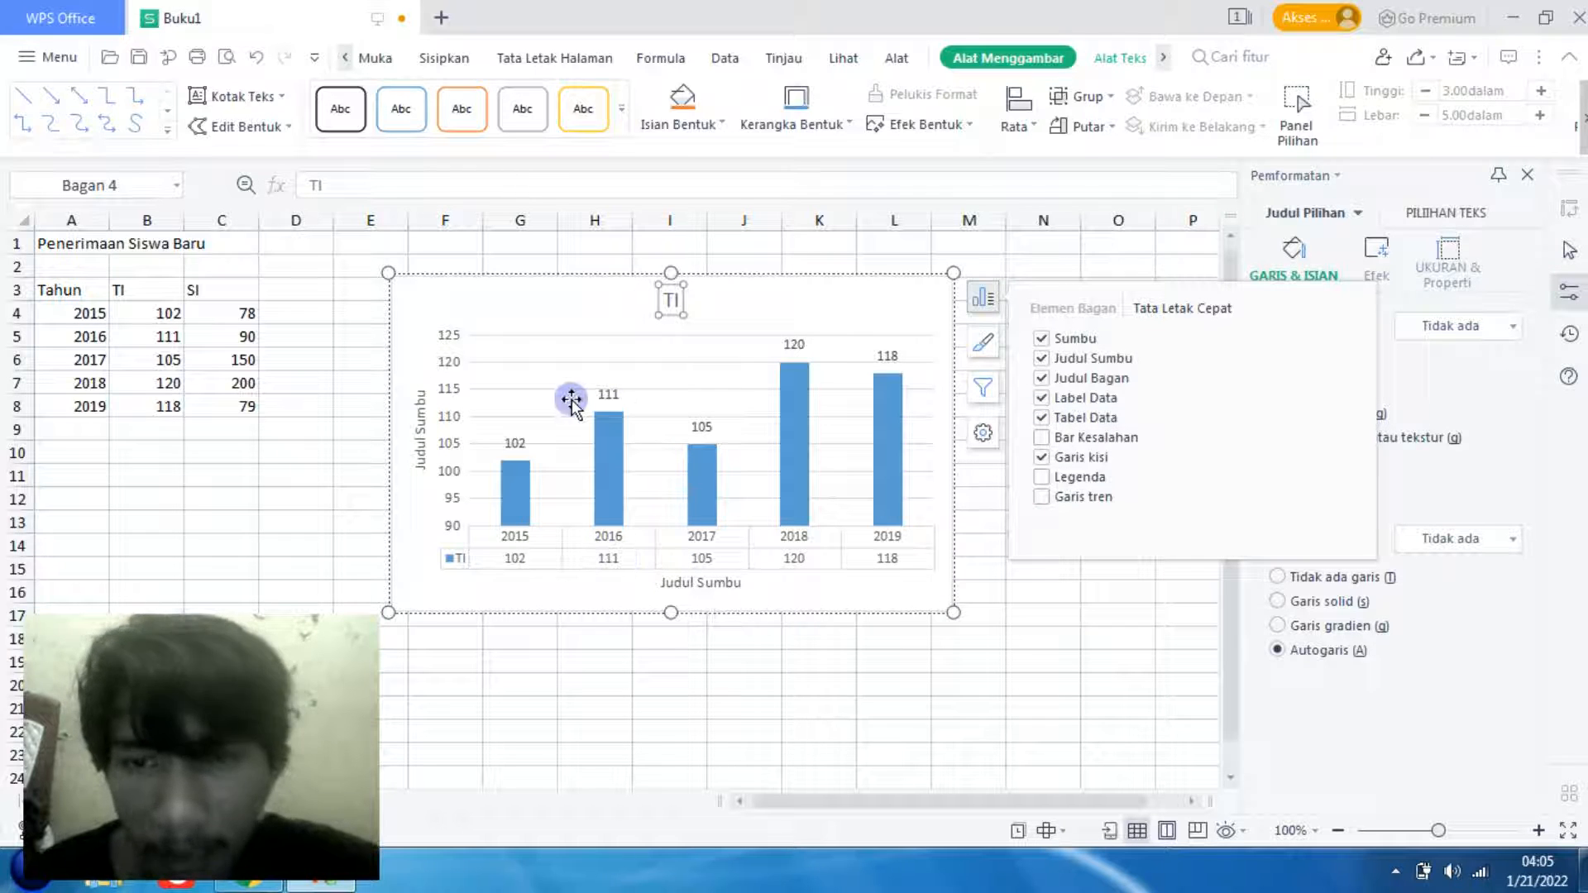
pyautogui.click(1041, 418)
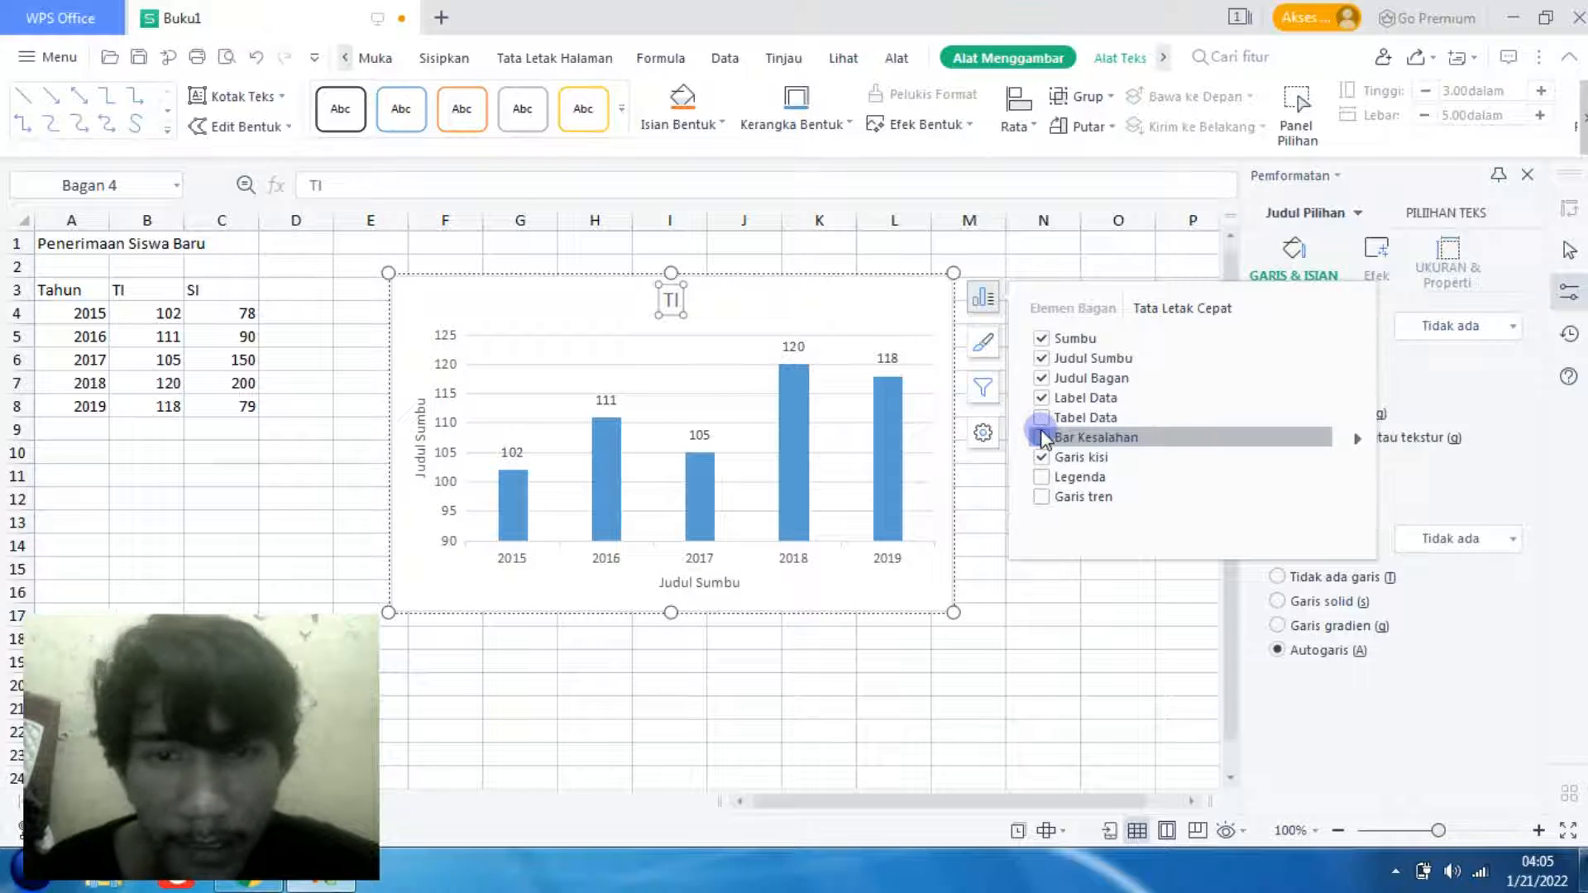
pyautogui.click(1041, 438)
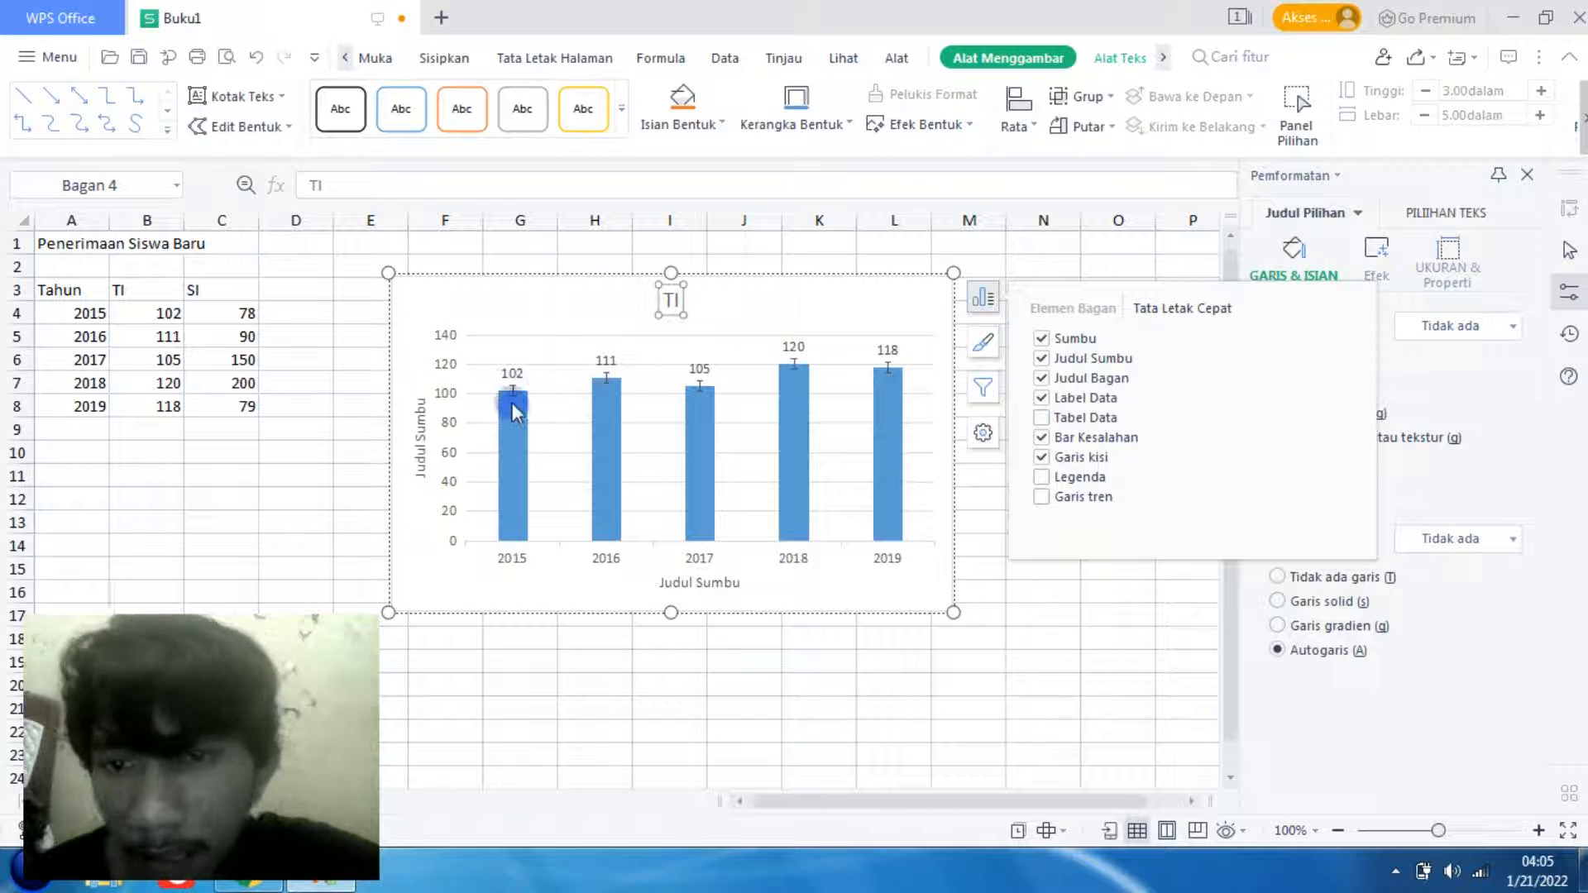
# - Remove the error bars from the columns, and switch the chart's gridlines off and back on
pyautogui.click(1041, 438)
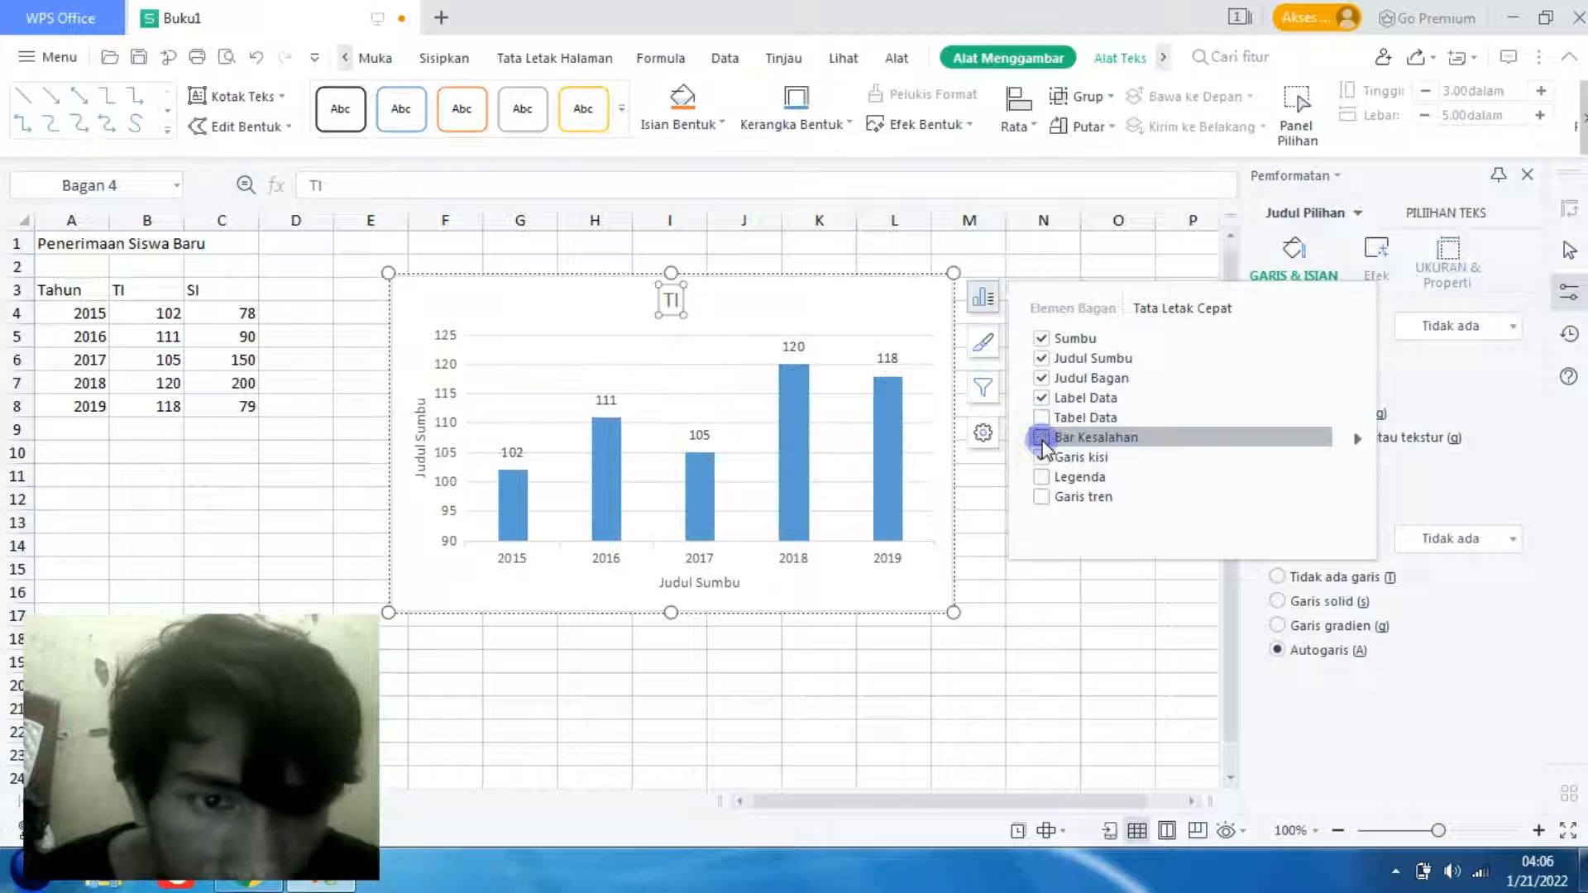
pyautogui.click(1042, 457)
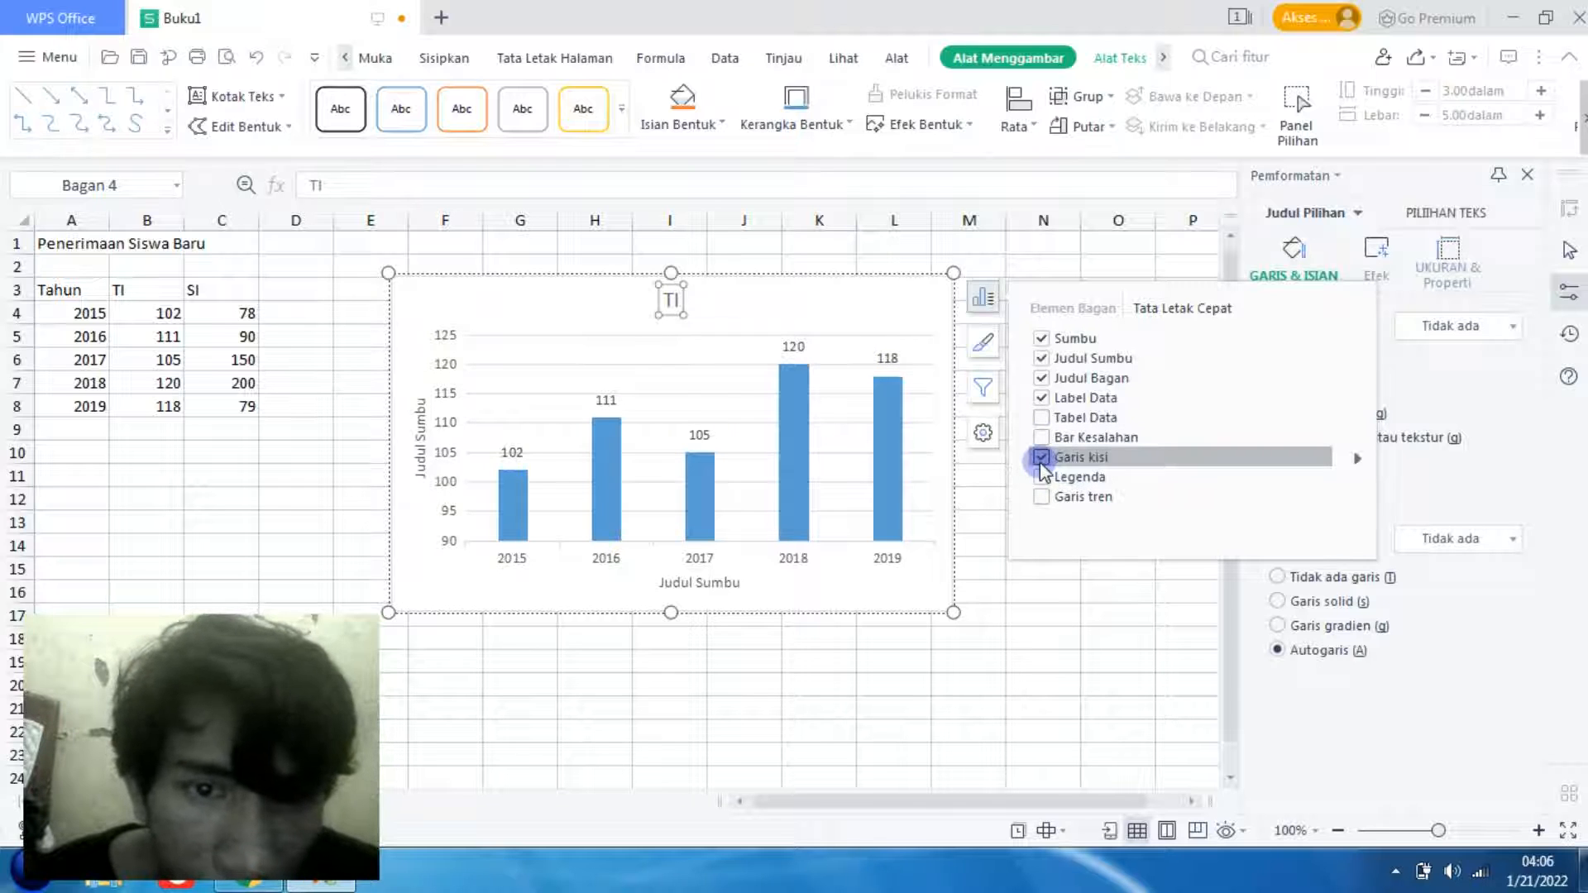
pyautogui.click(1042, 460)
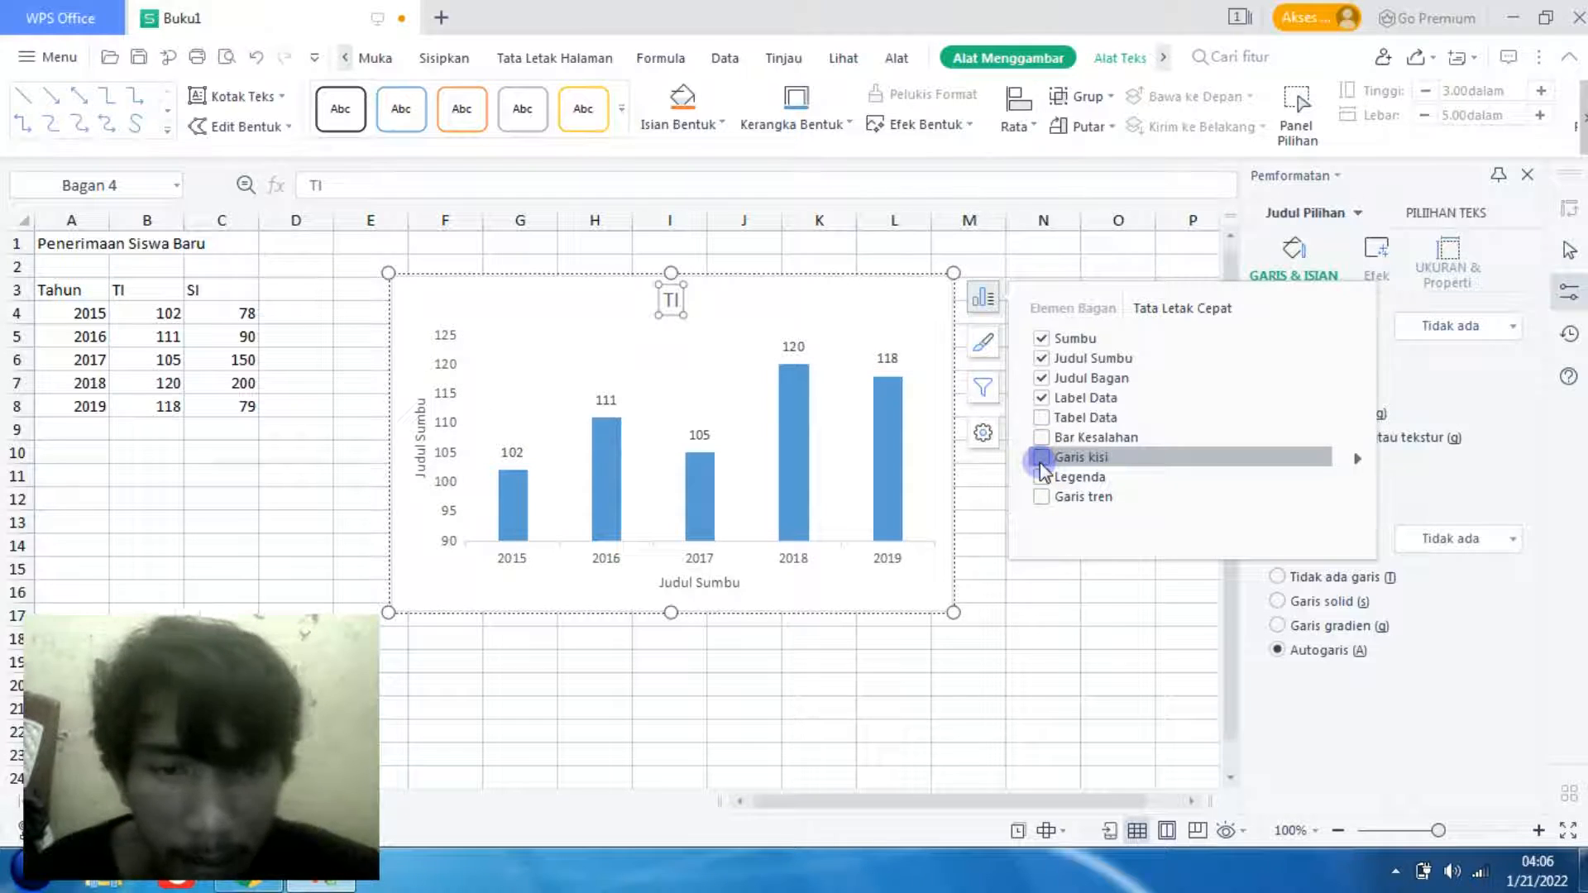
pyautogui.click(1042, 457)
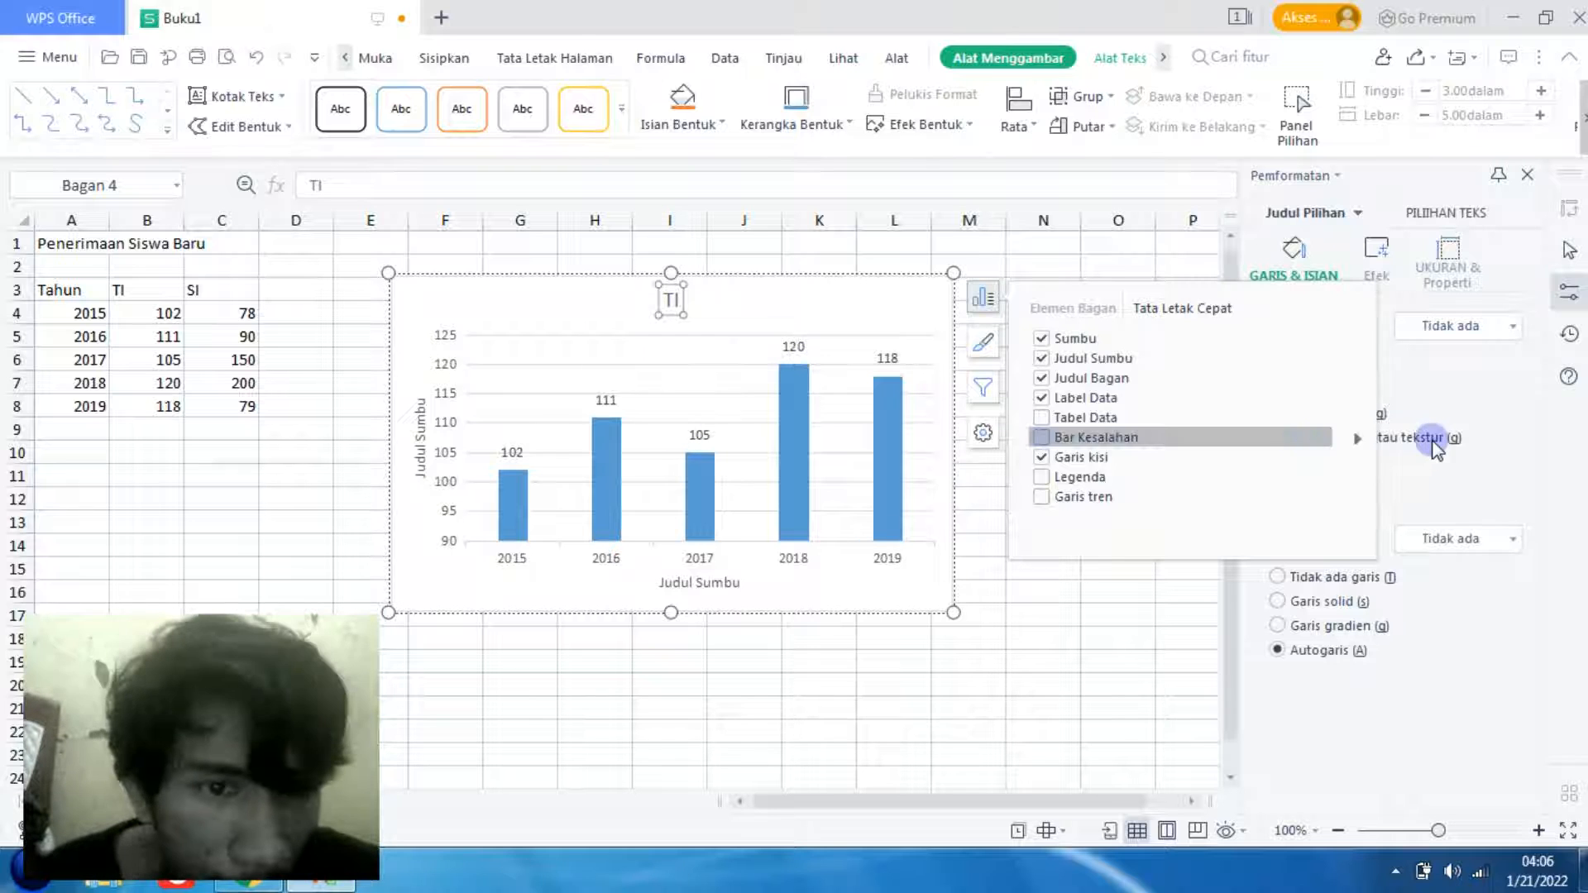
# - Show the Vertikal Utama Primer gridlines and the legend on the chart
pyautogui.click(1355, 460)
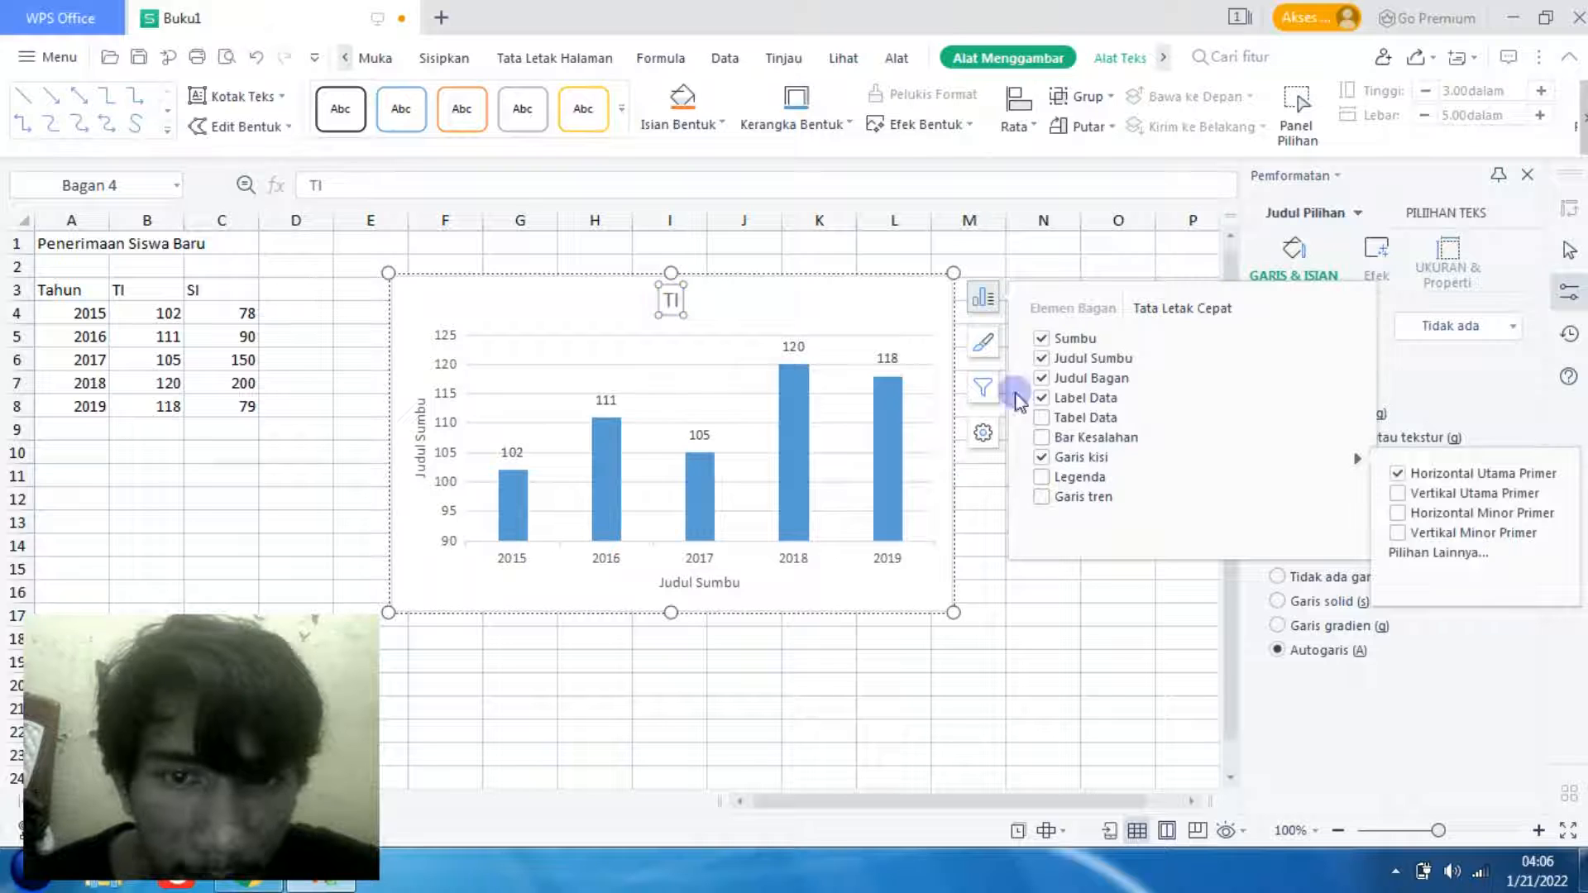
pyautogui.click(1399, 494)
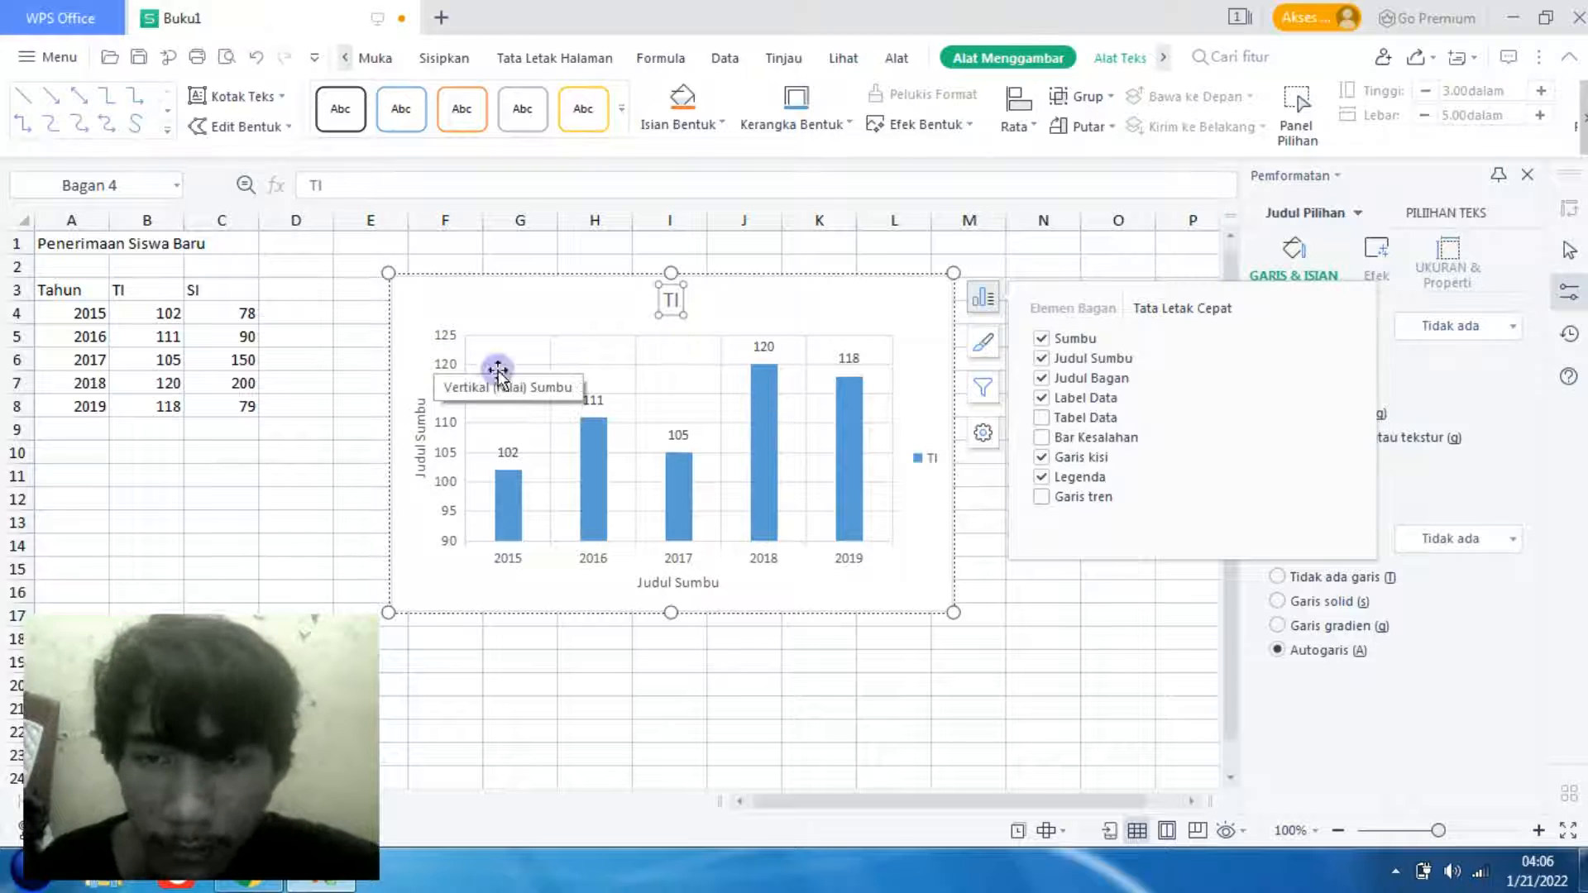
pyautogui.click(916, 525)
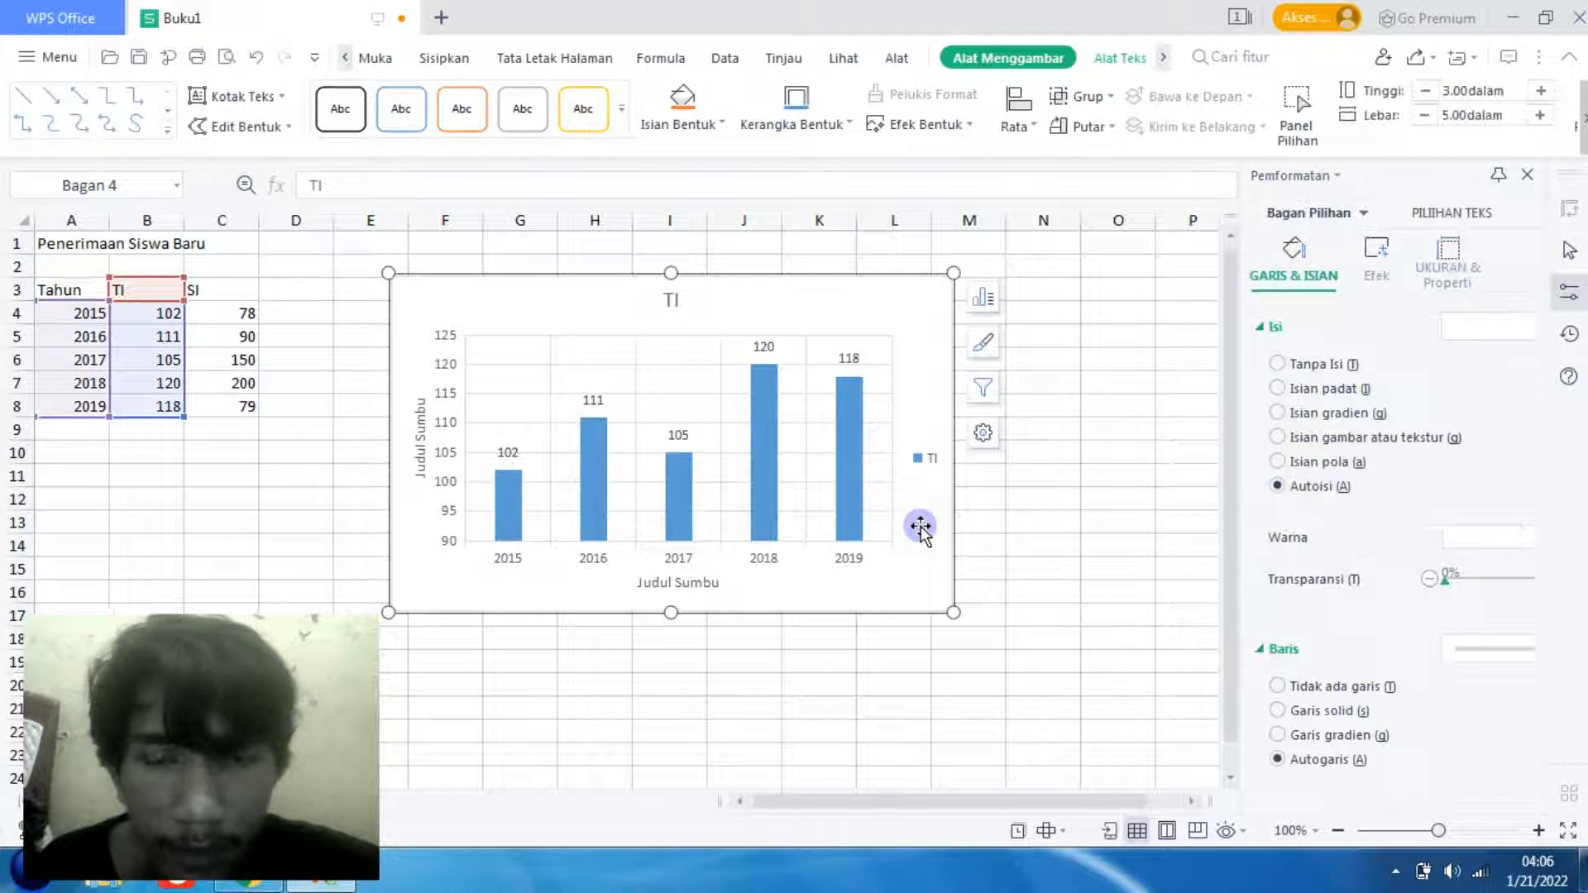
# - Add a new data series to the chart's source data and take its name from cell C3
pyautogui.rightClick(781, 316)
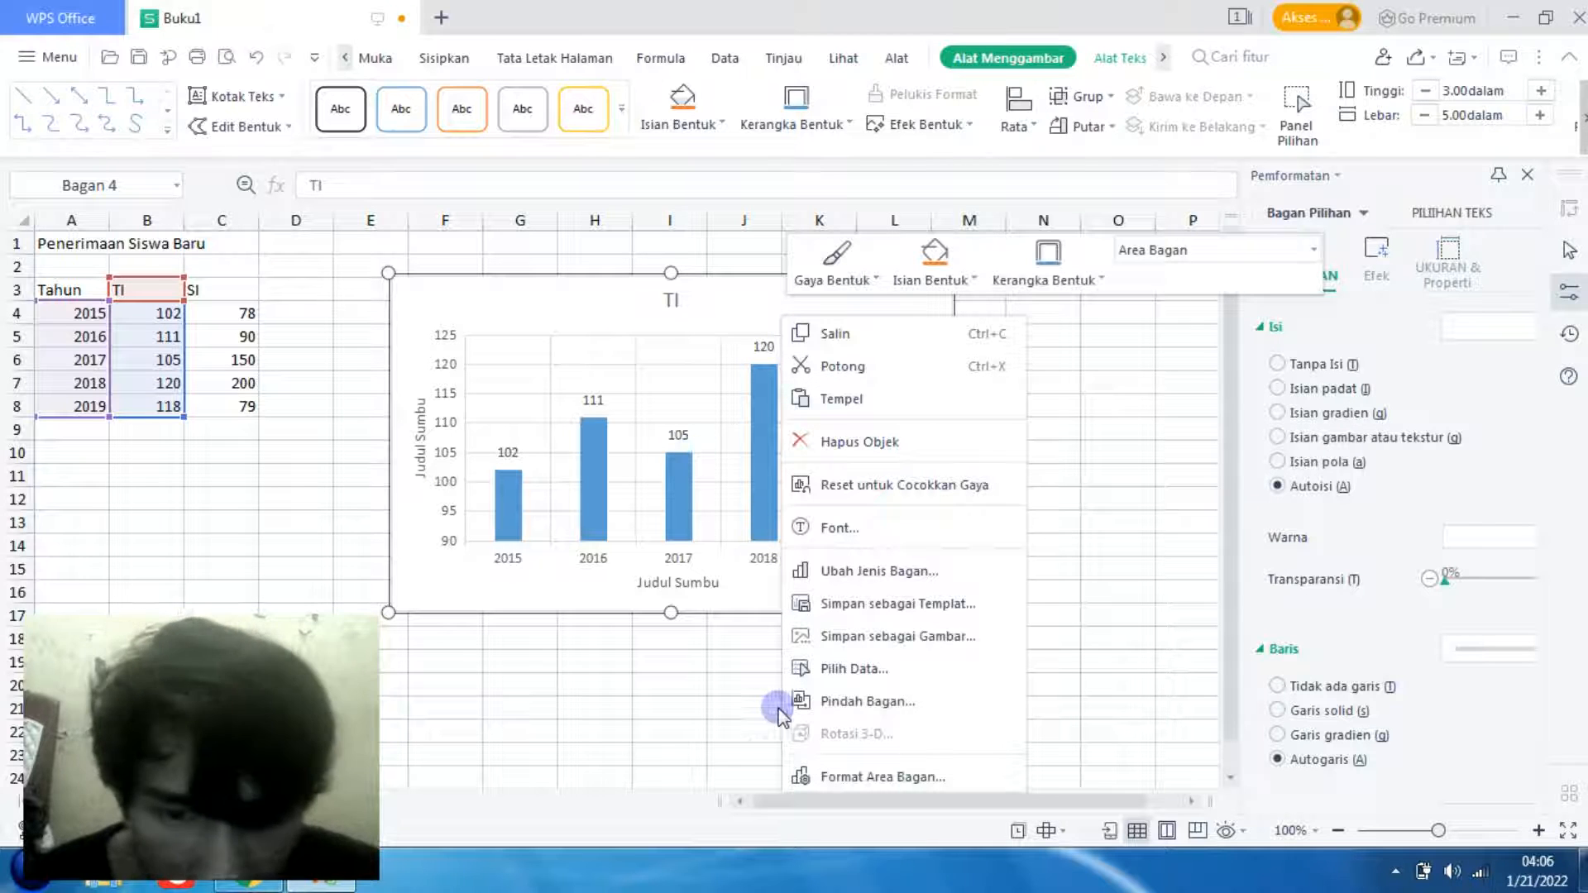
pyautogui.click(862, 672)
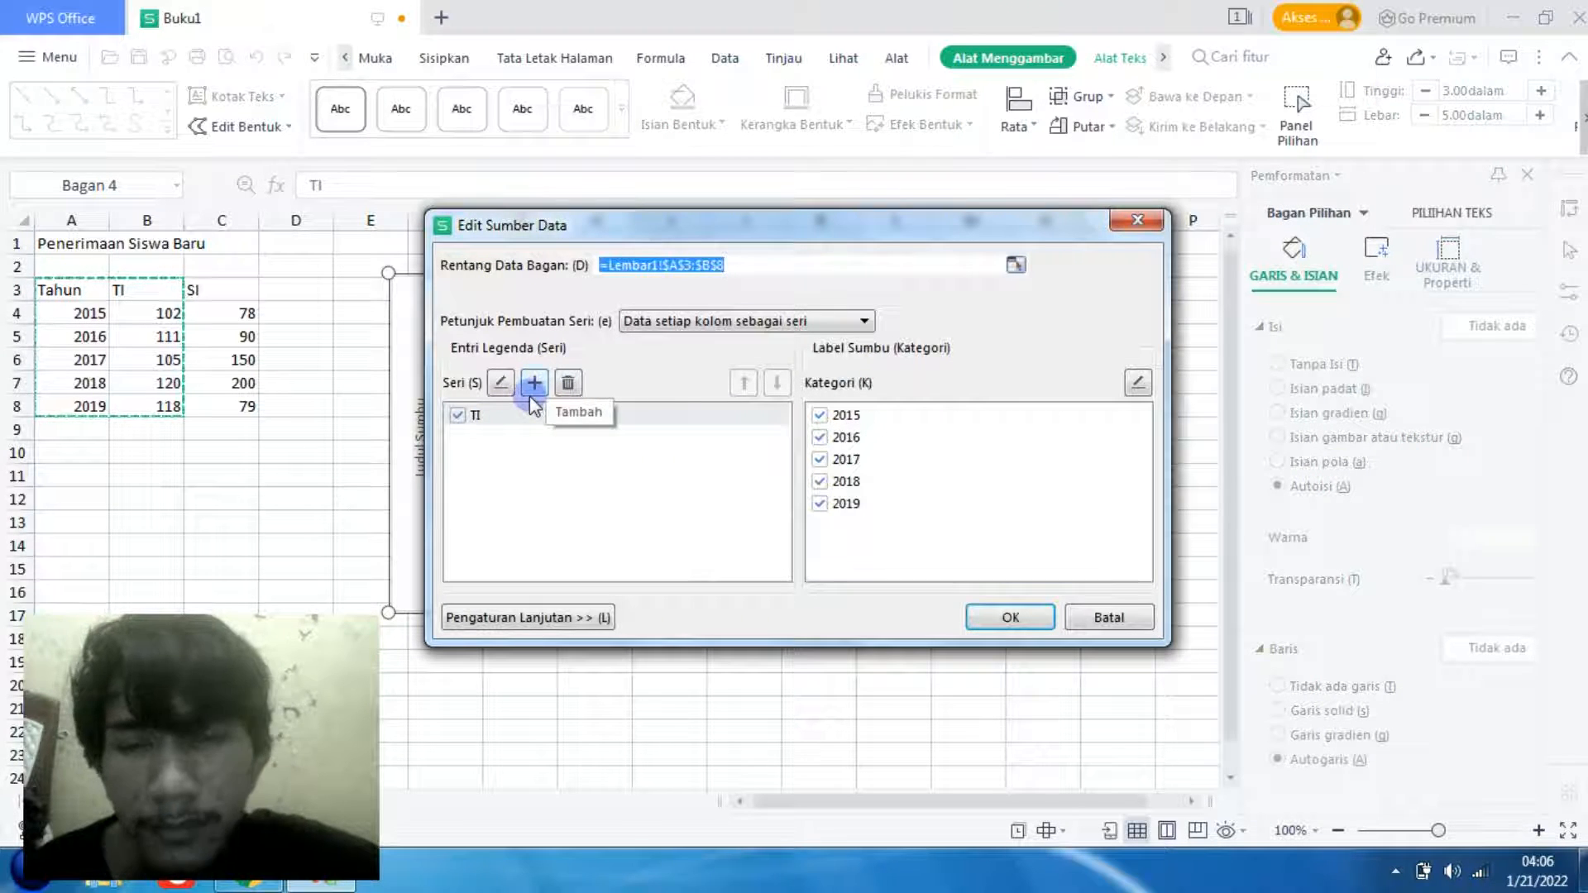
pyautogui.click(534, 383)
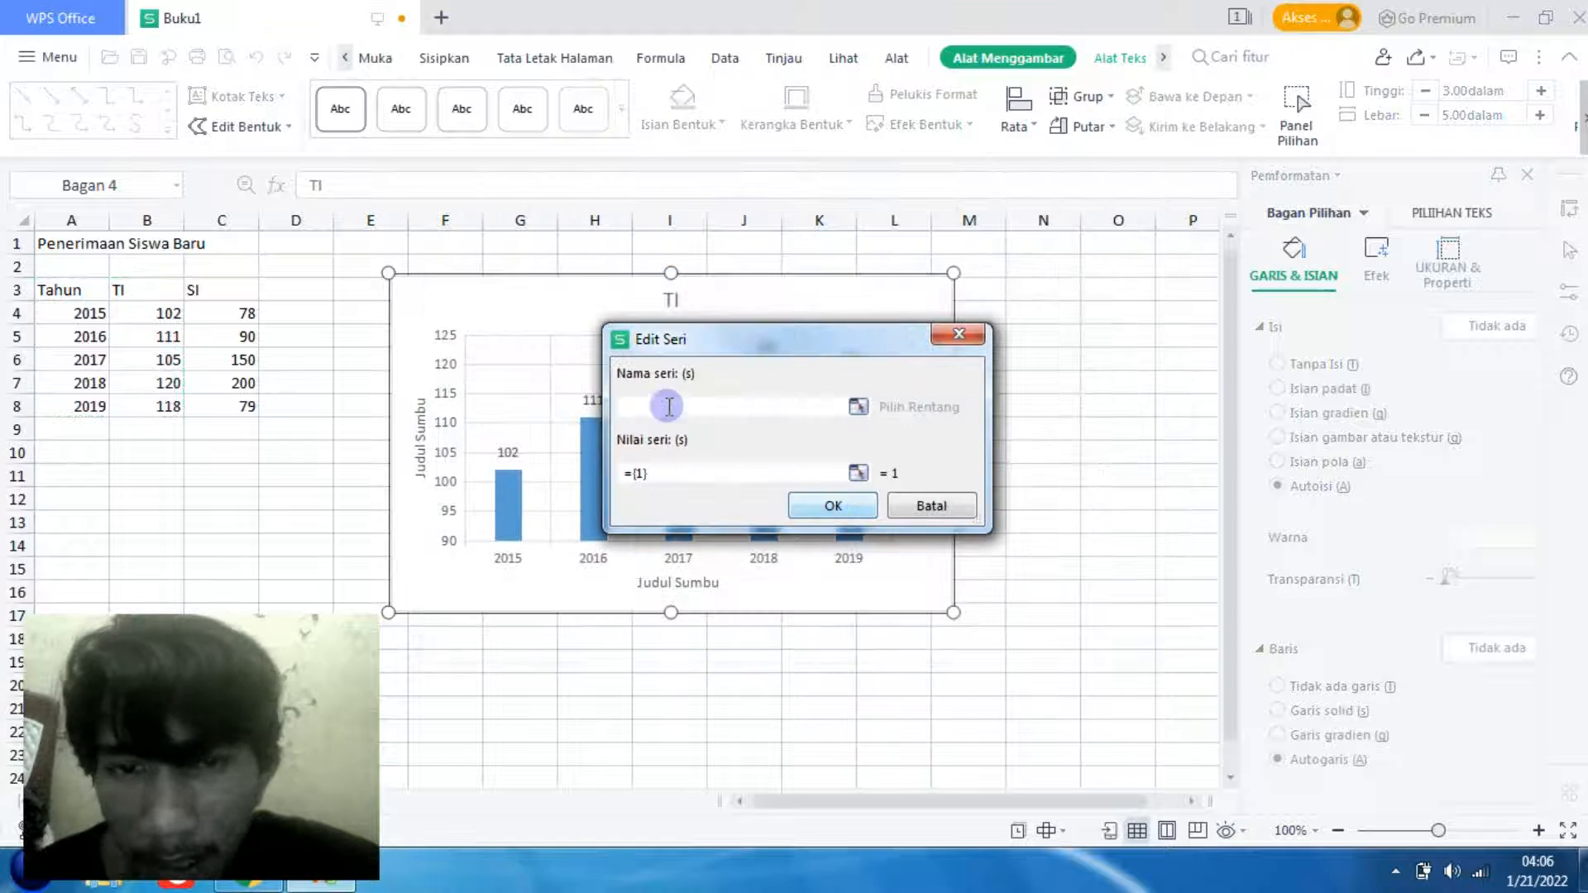
pyautogui.click(223, 296)
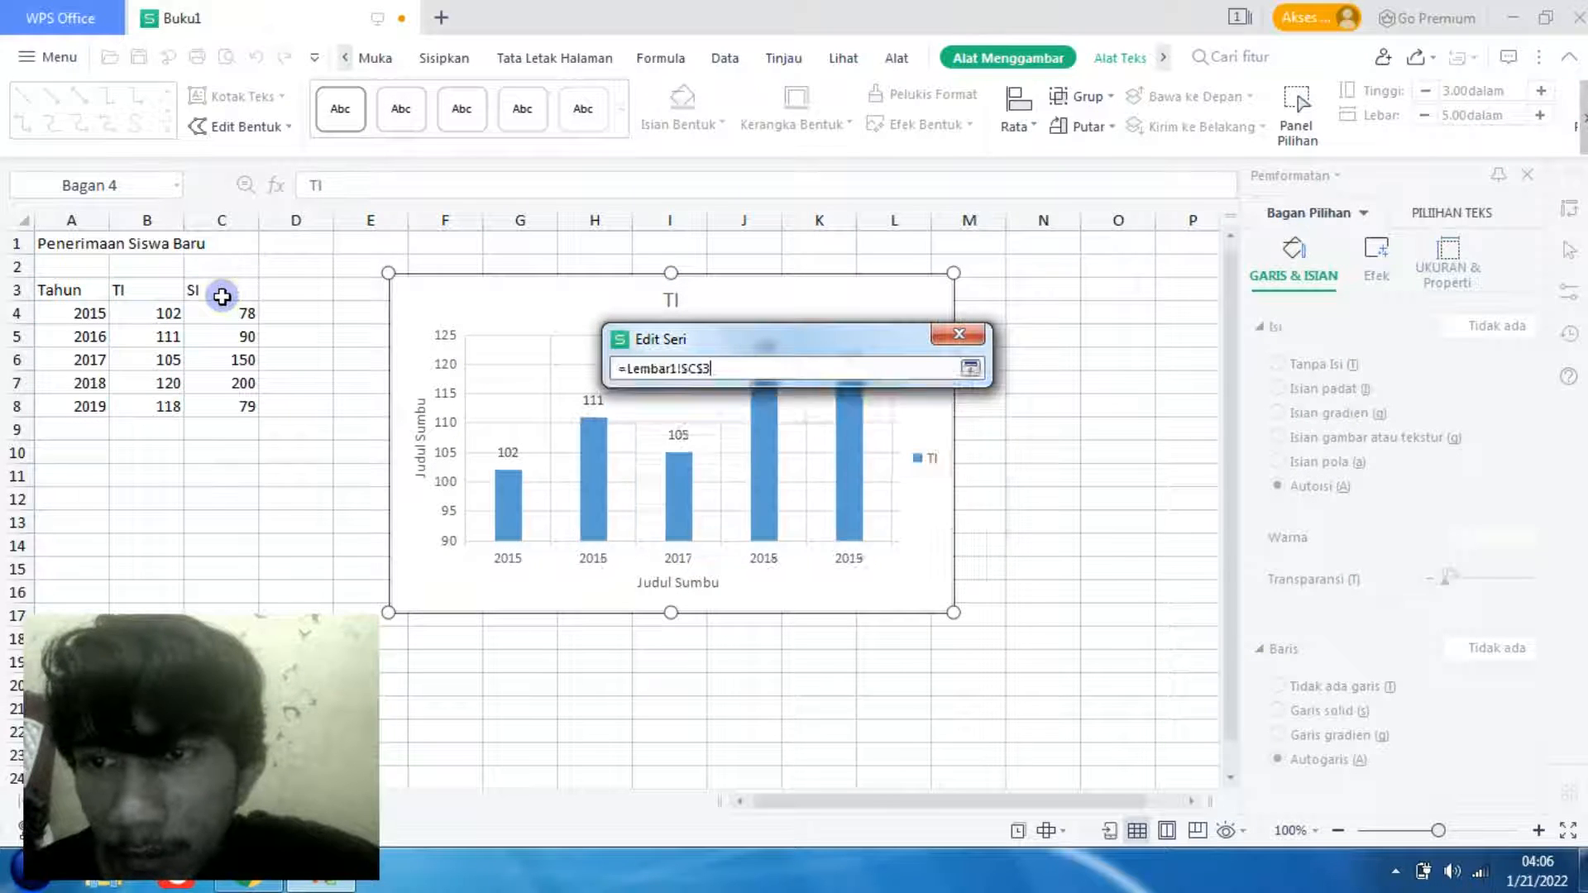
# - Set the new series' values to the SI figures in C4:C8 and apply the source data change
pyautogui.click(724, 476)
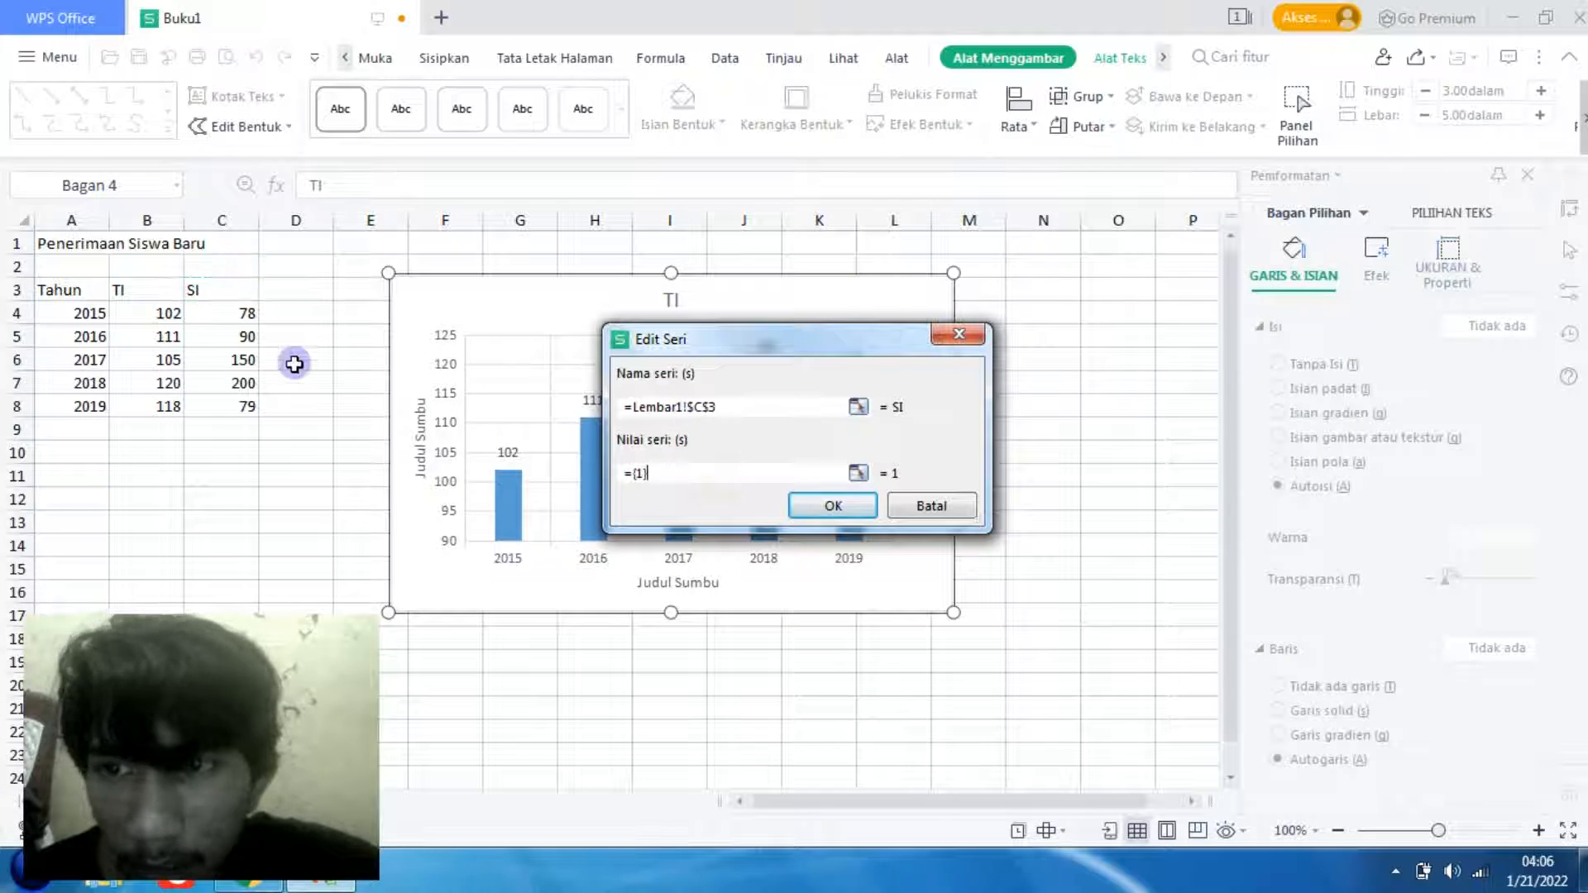
pyautogui.click(247, 321)
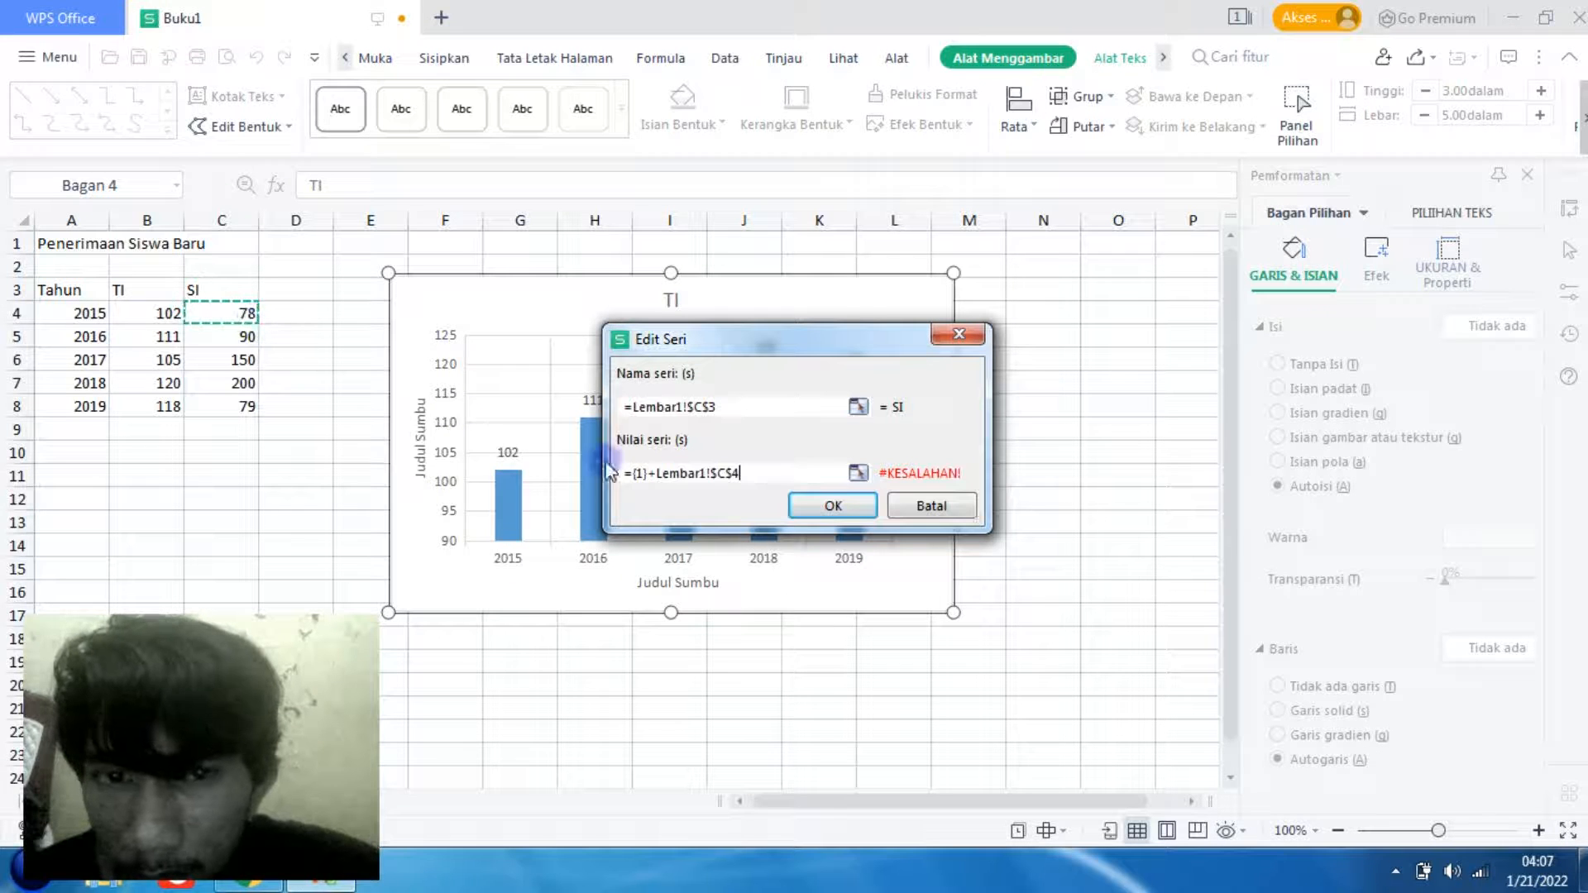
pyautogui.moveTo(742, 473); pyautogui.dragTo(628, 471)
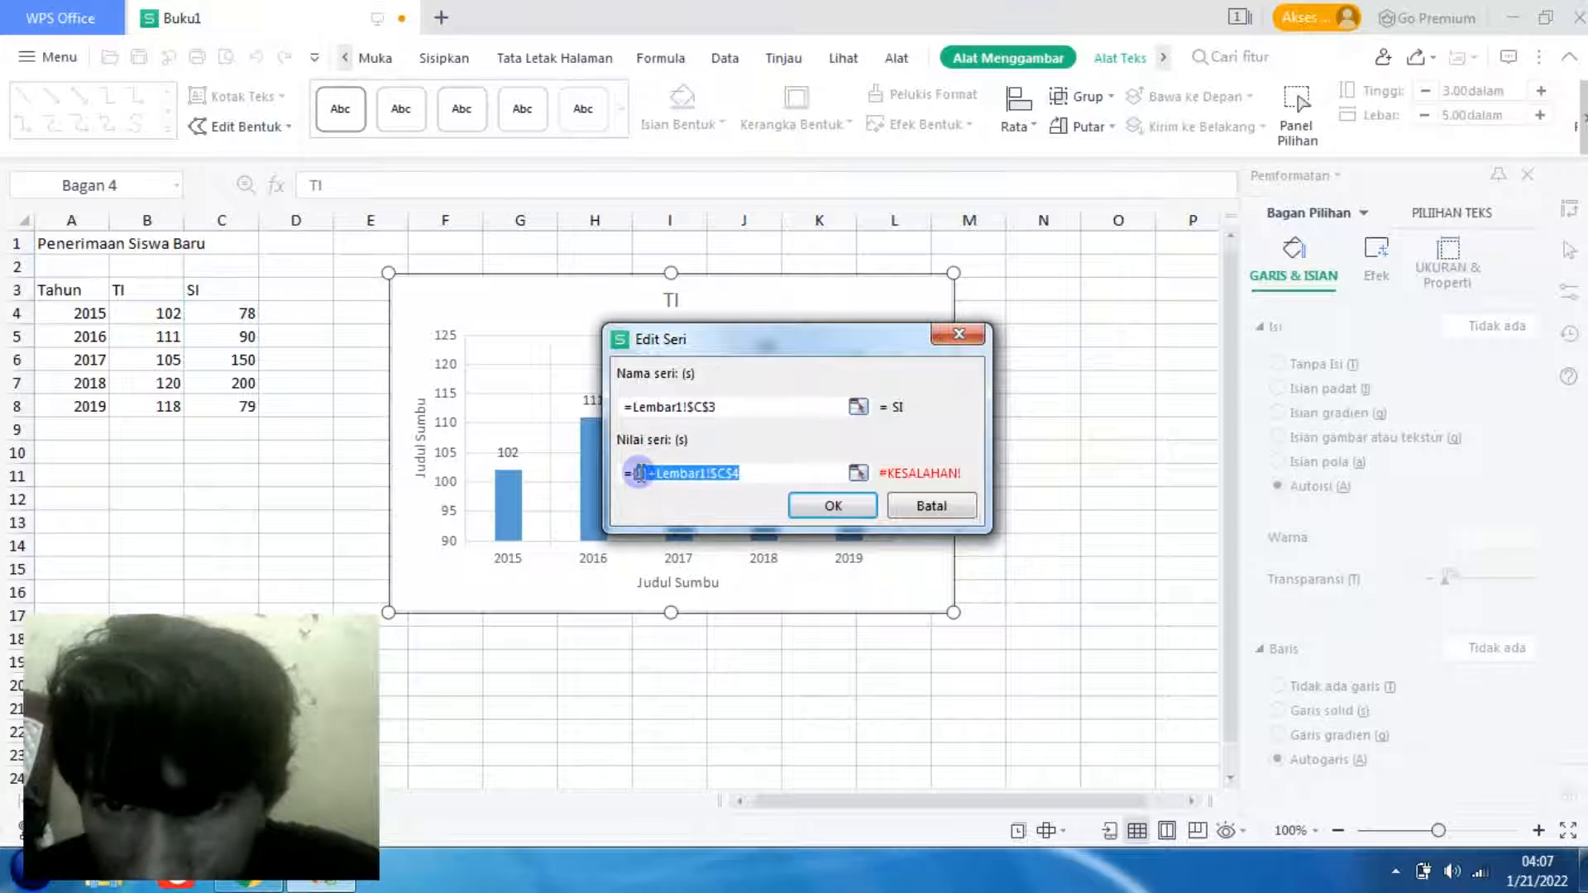
pyautogui.click(225, 314)
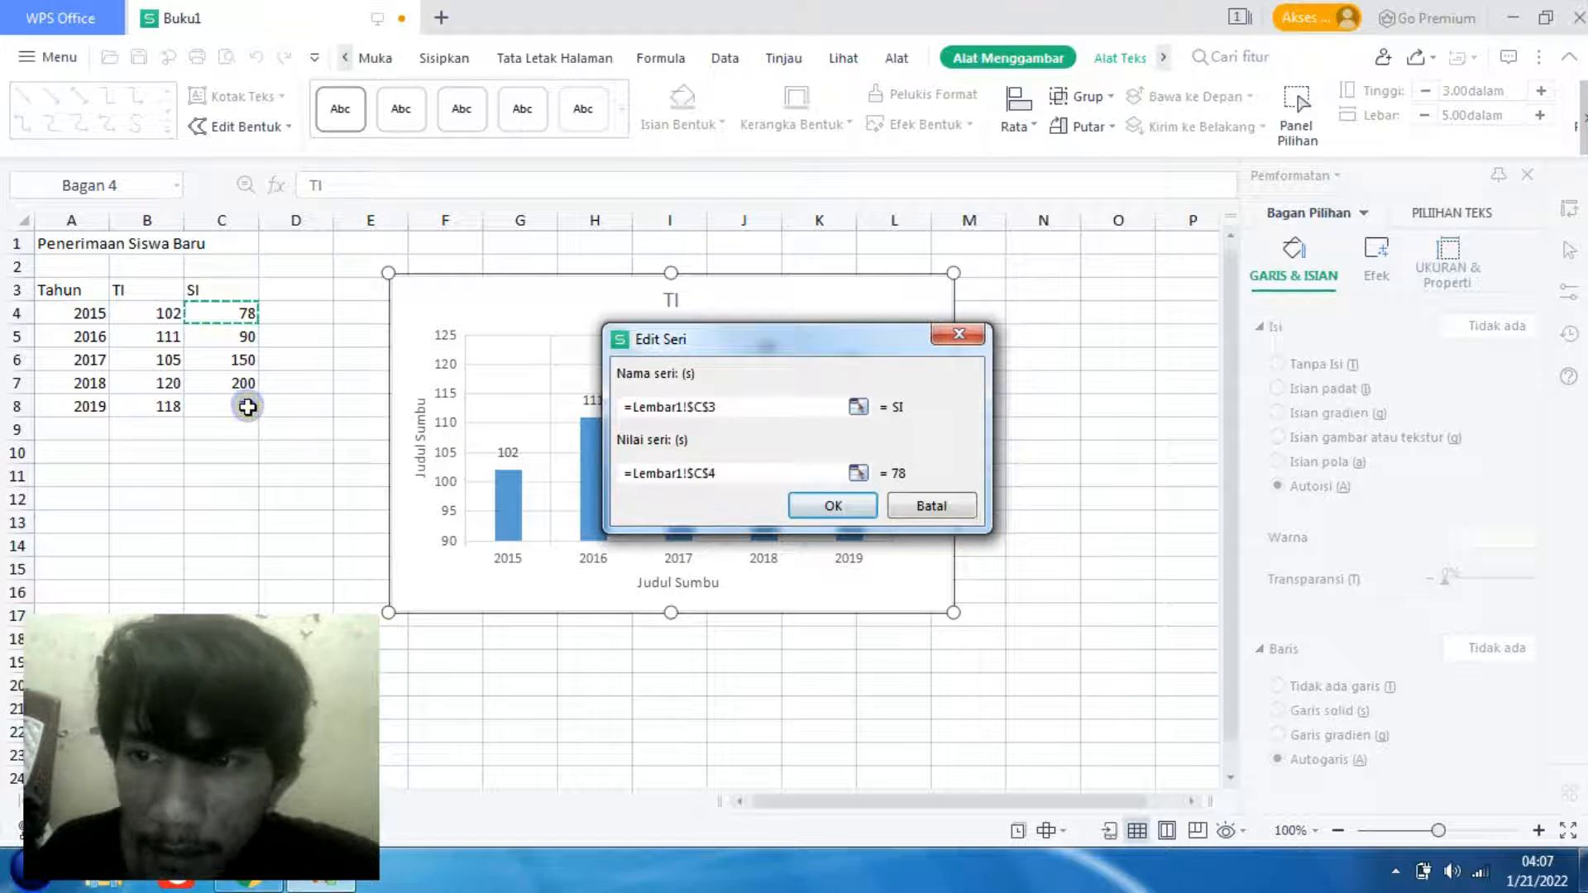
pyautogui.press('Return')
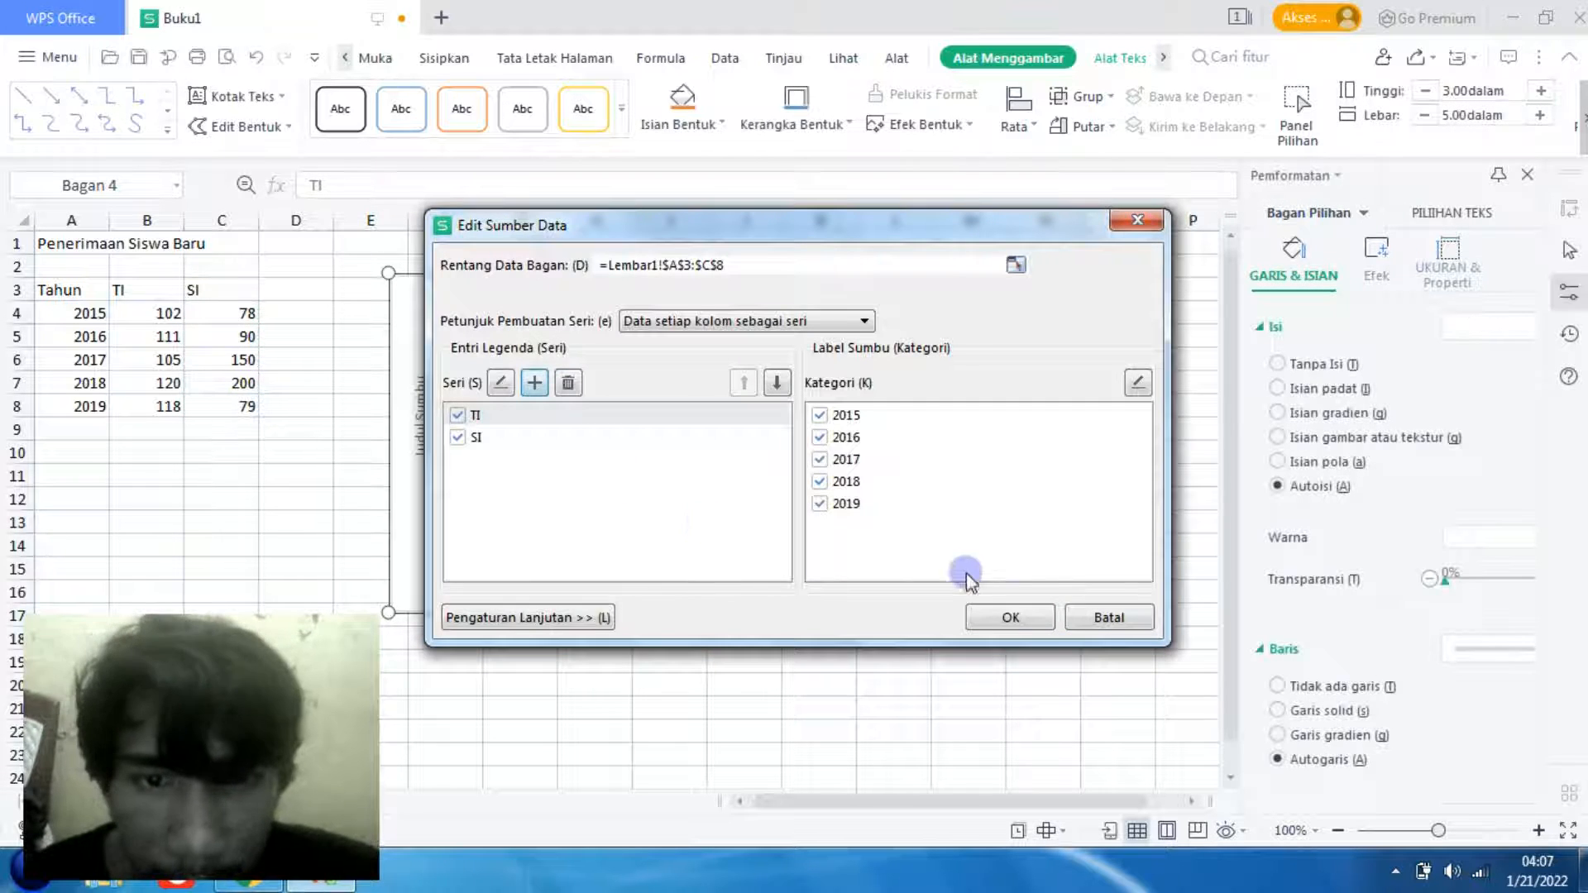
pyautogui.click(1013, 617)
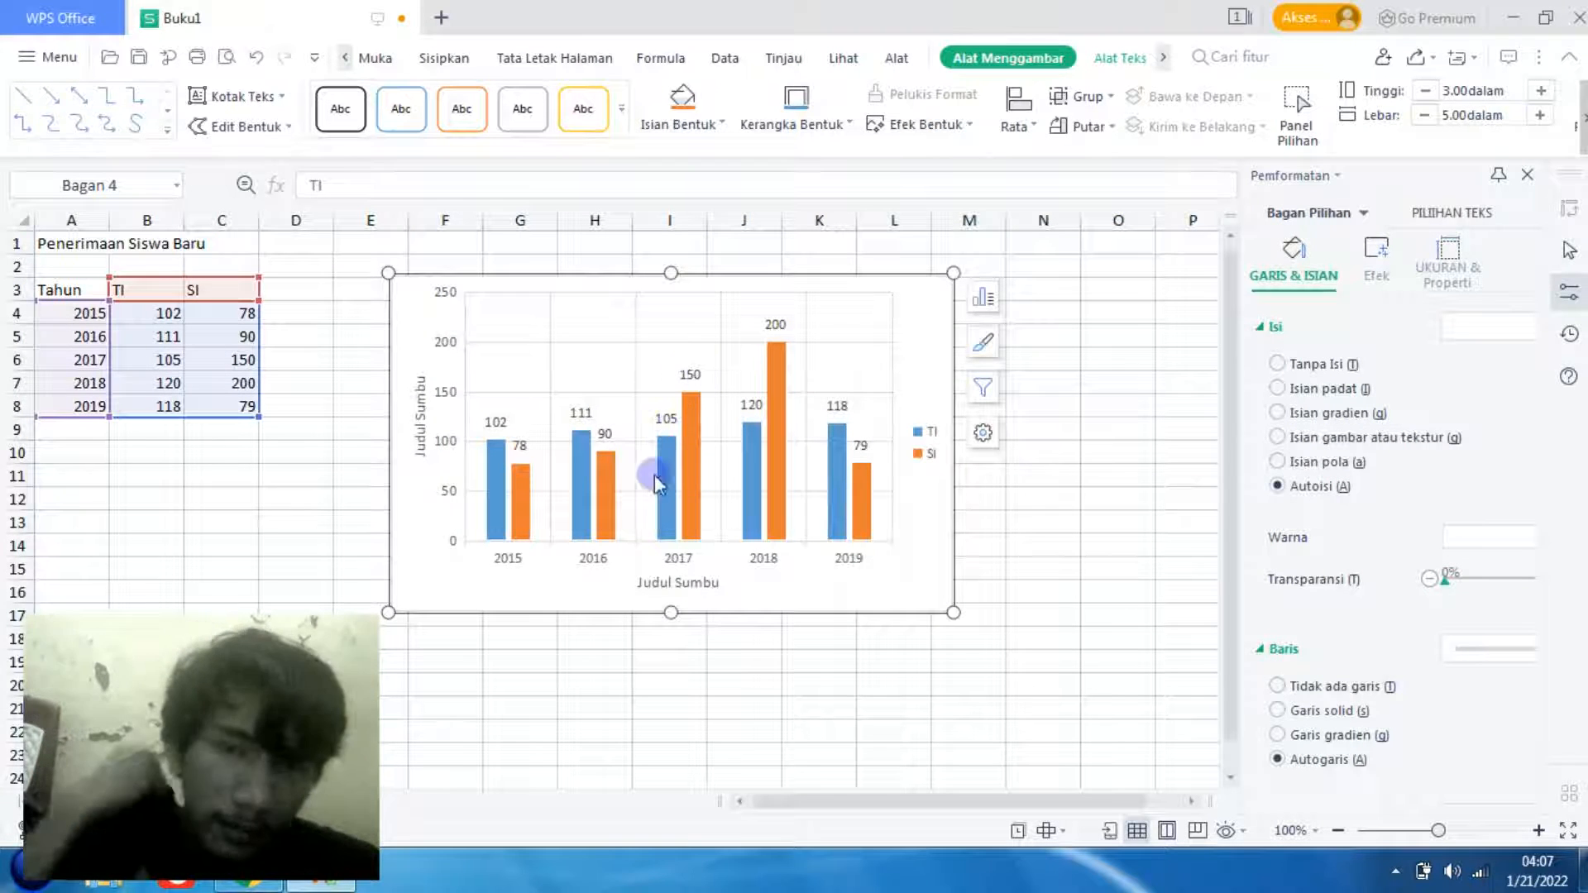
# - Move the whole chart slightly down and to the left on the sheet
pyautogui.click(882, 382)
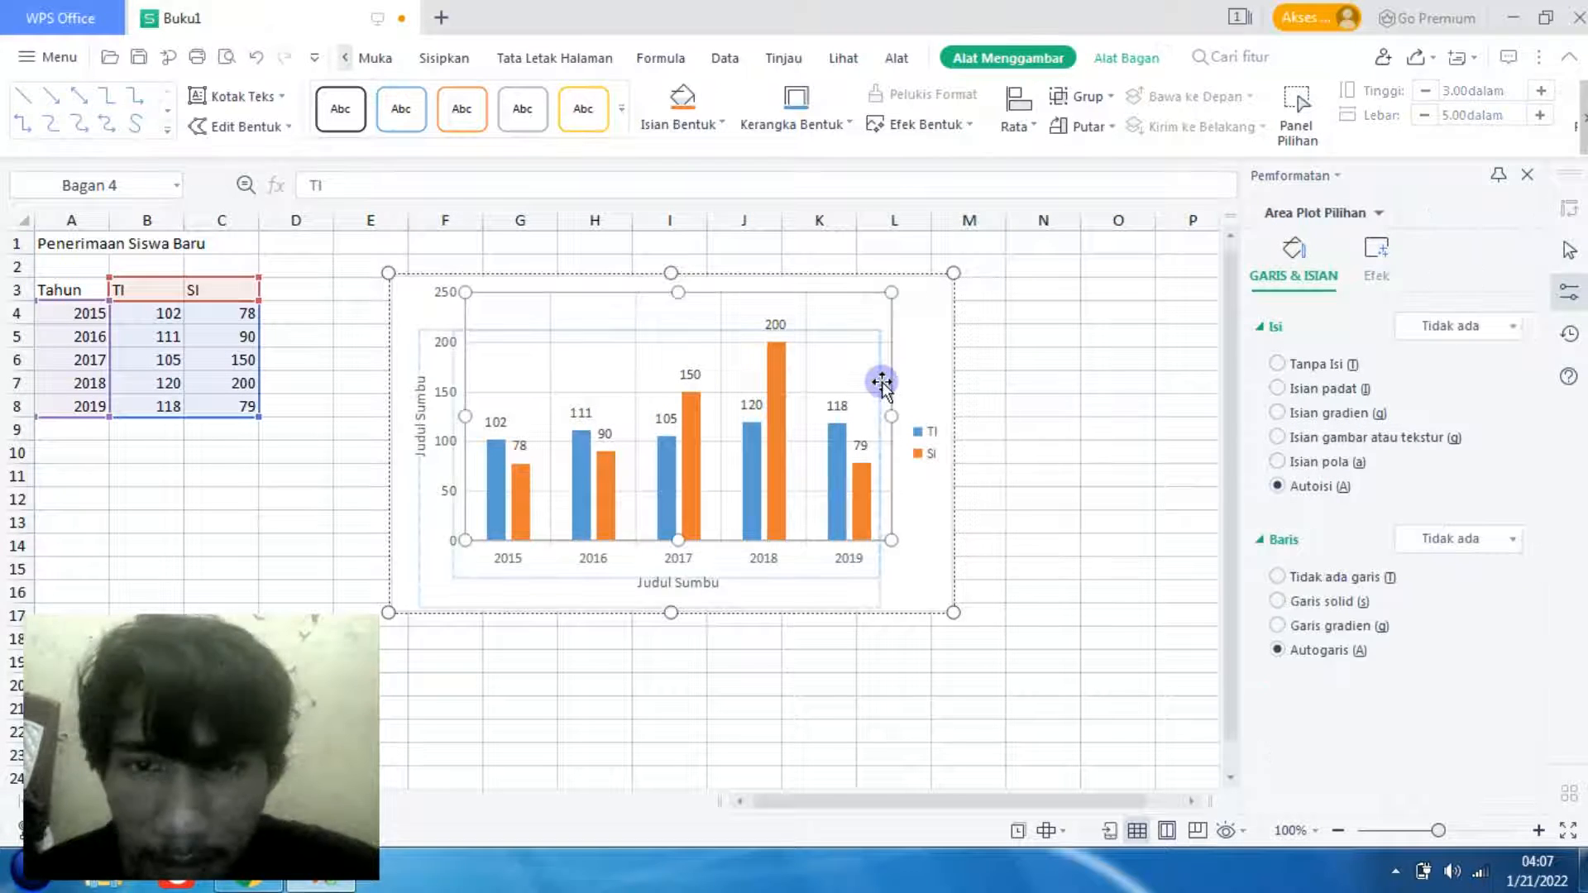
pyautogui.moveTo(882, 382); pyautogui.dragTo(882, 380)
pyautogui.click(1131, 383)
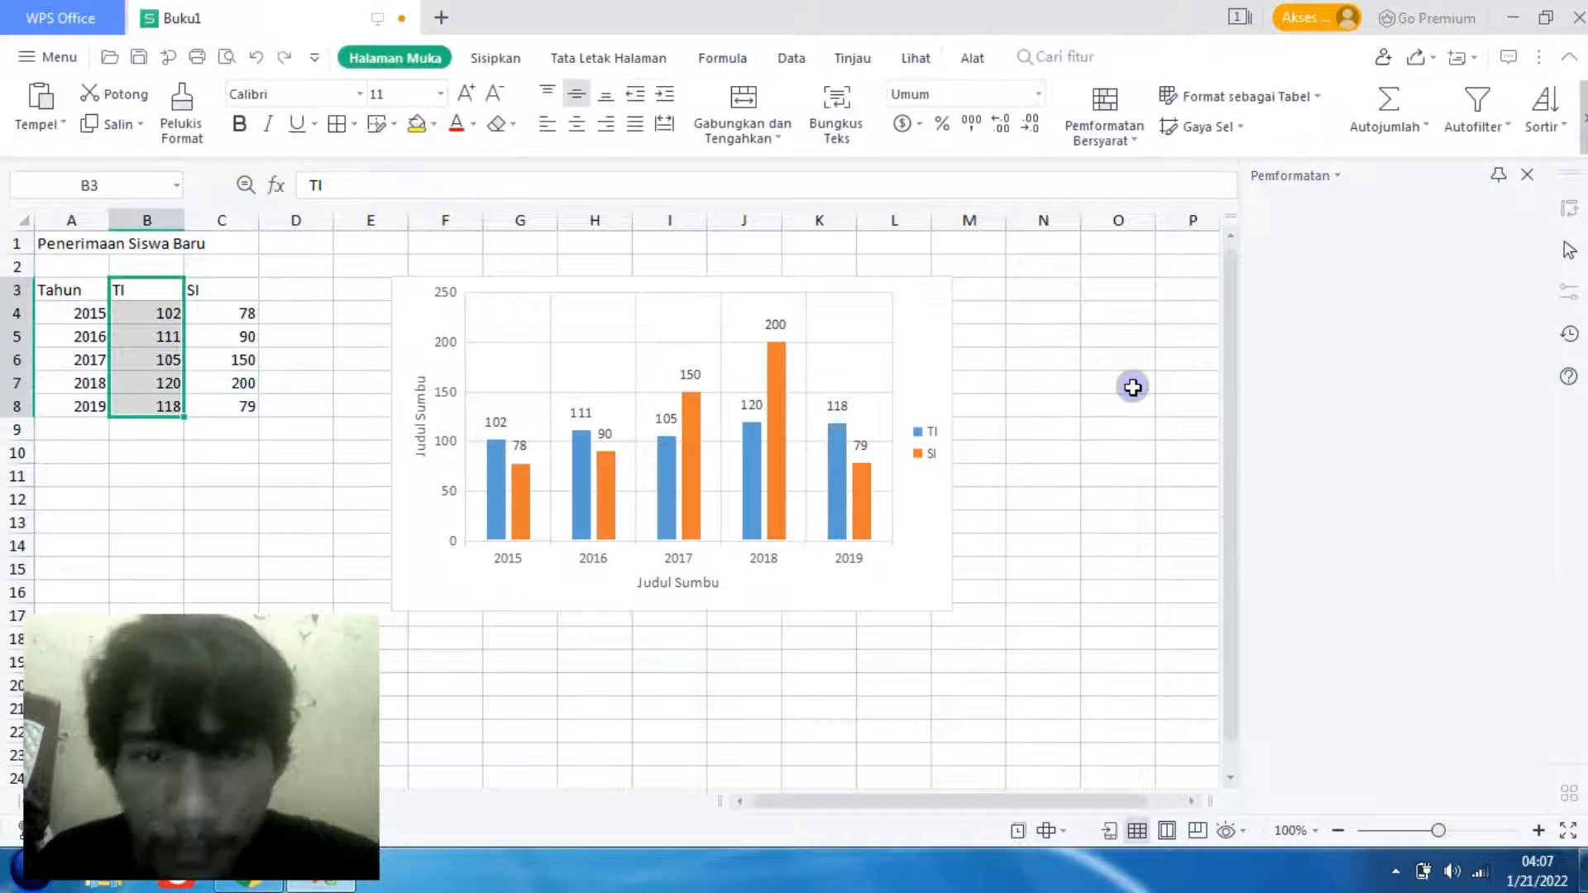
pyautogui.click(929, 337)
pyautogui.moveTo(929, 336); pyautogui.dragTo(848, 322)
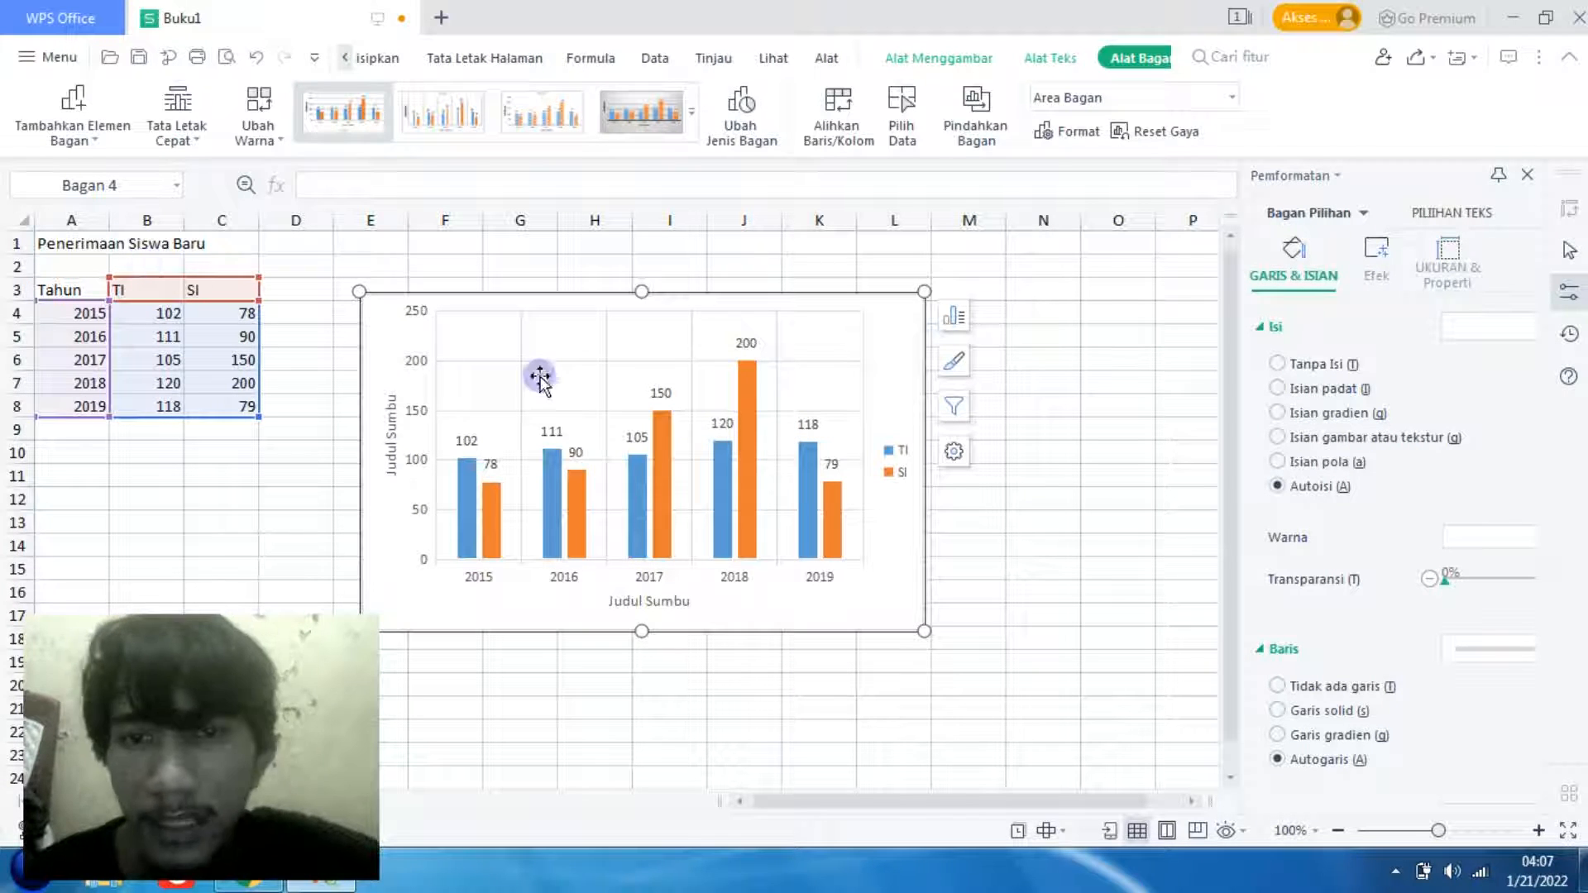
# - Turn the chart title back on and change its text to "TI dan SI"
pyautogui.click(960, 319)
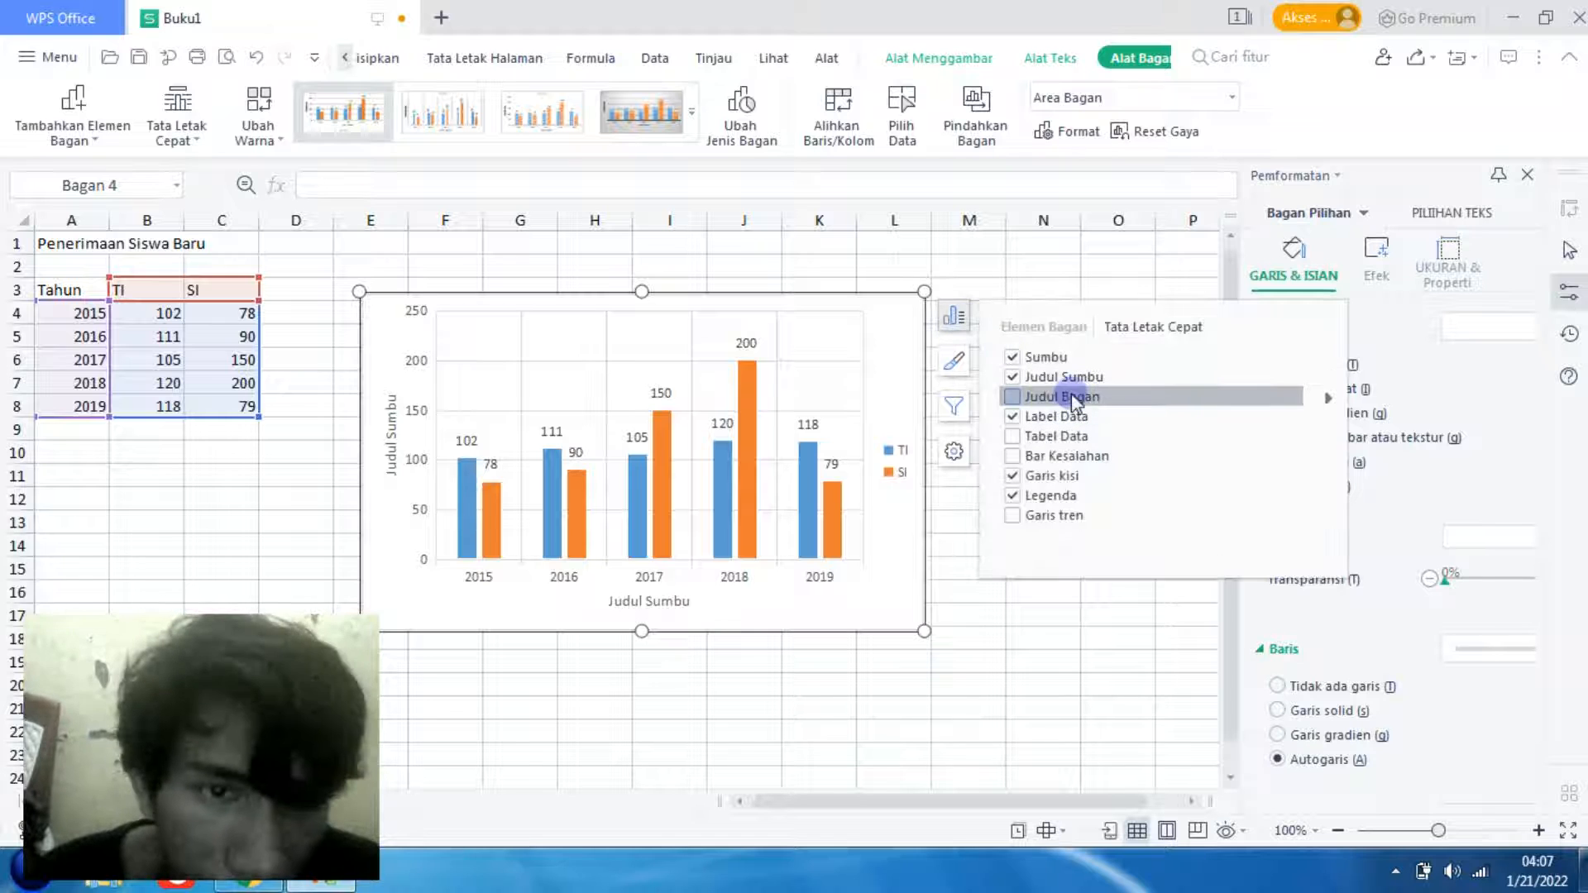
pyautogui.click(1049, 400)
pyautogui.click(658, 327)
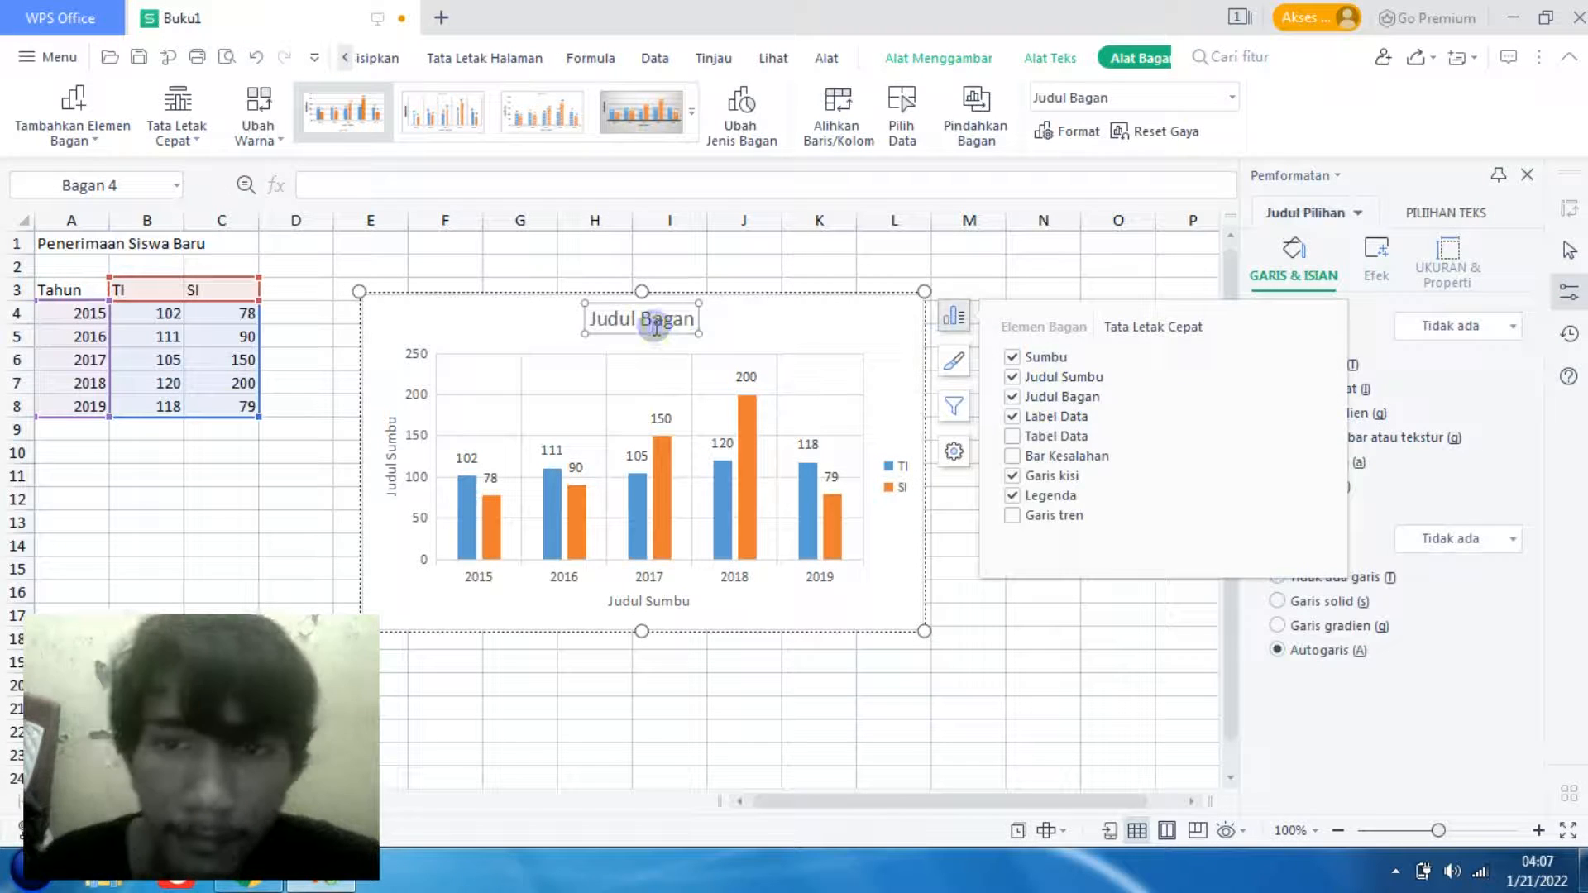
pyautogui.click(656, 327)
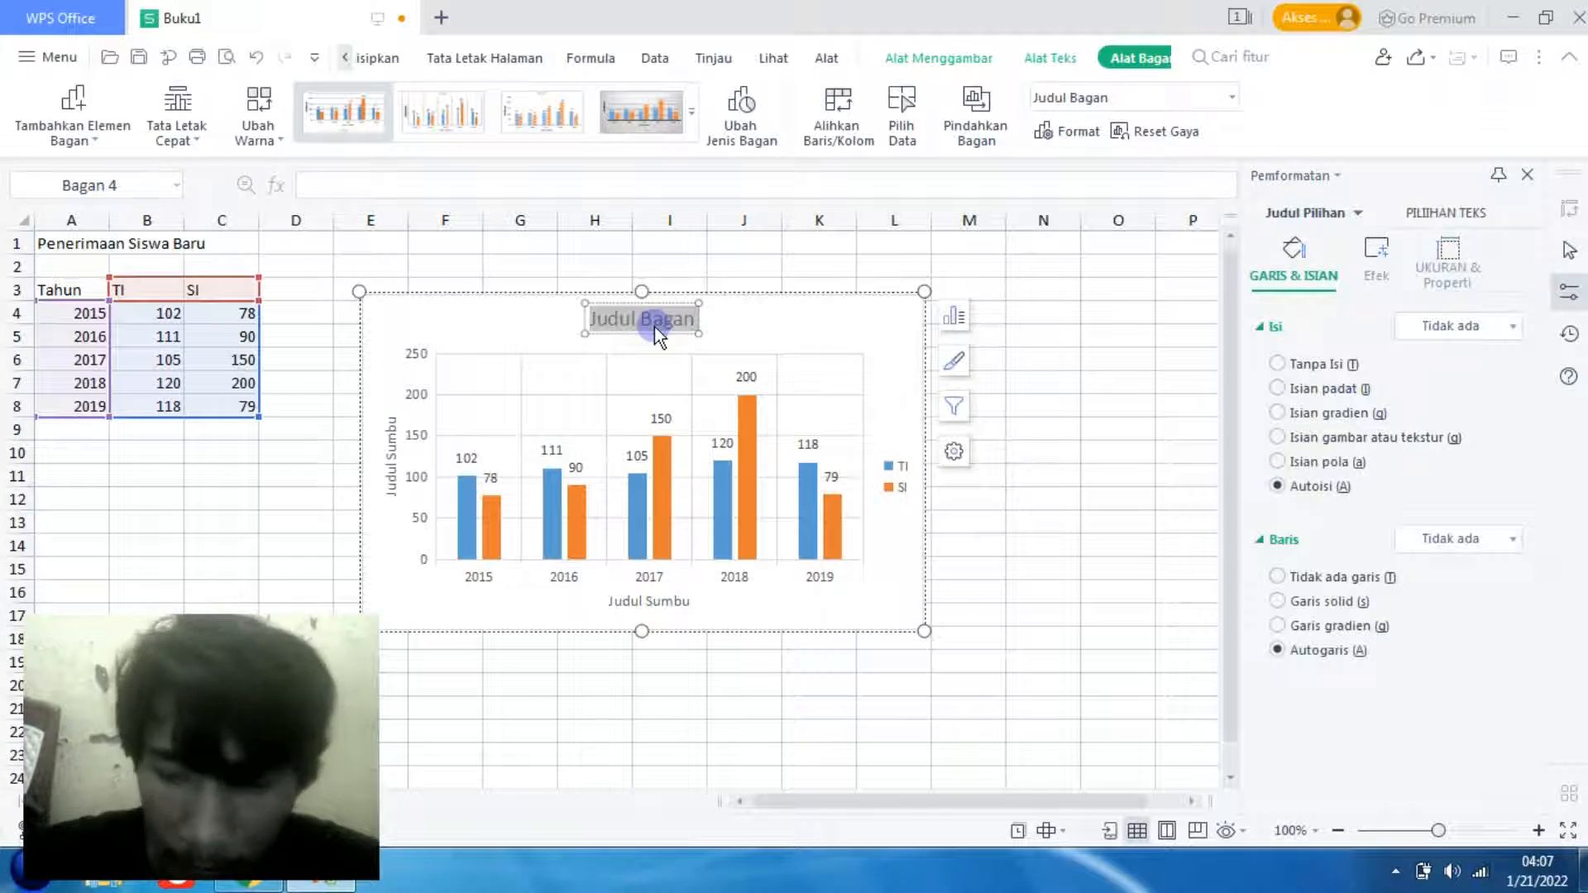
pyautogui.write('TI dan SI')
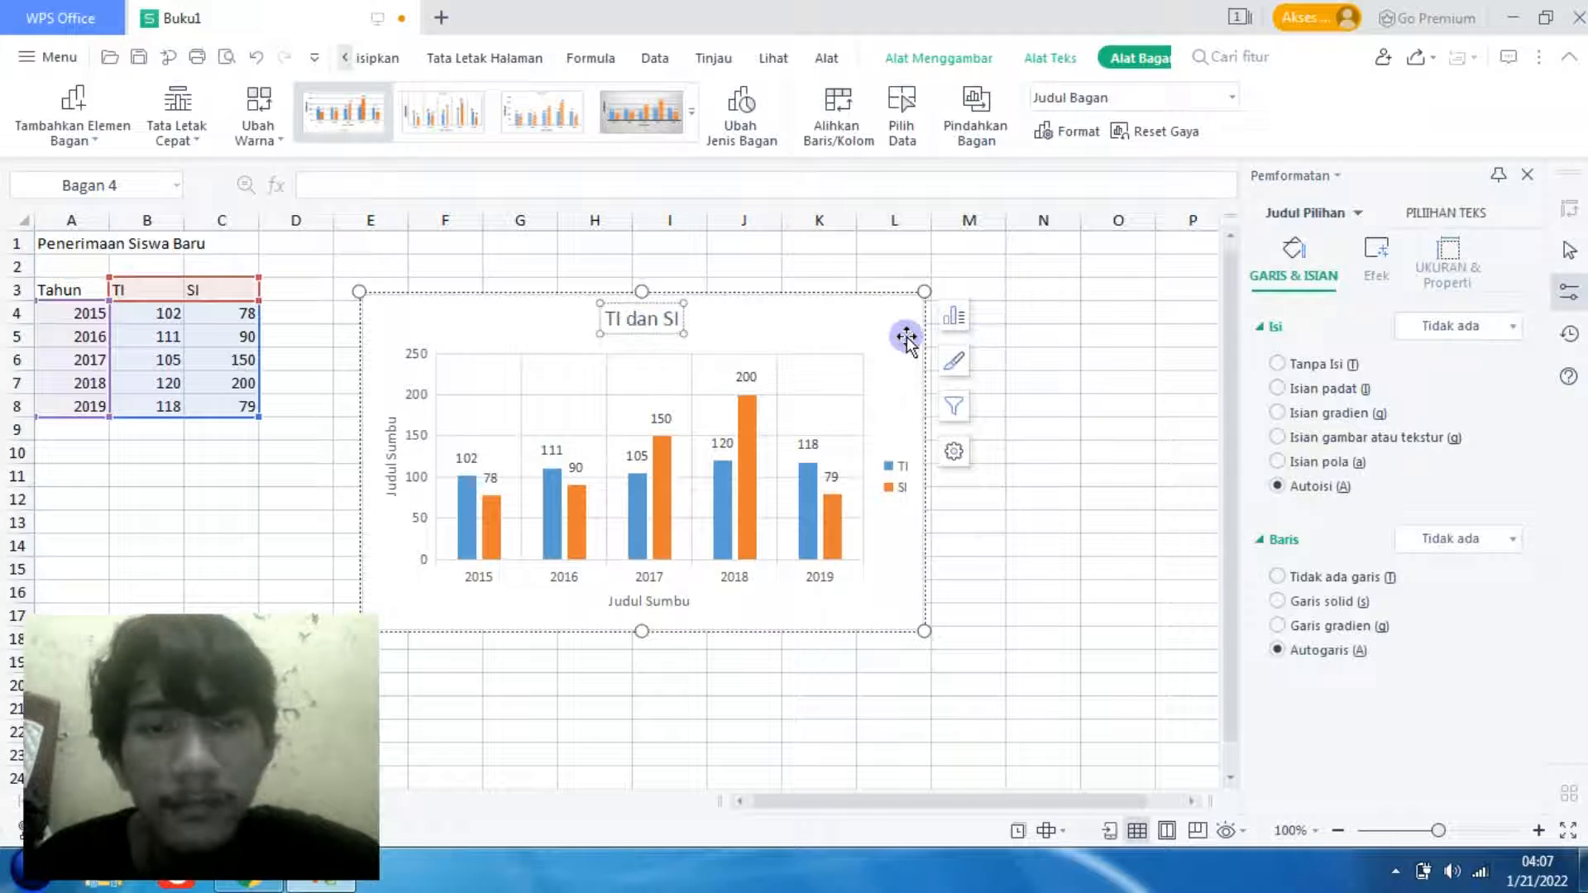
pyautogui.click(881, 373)
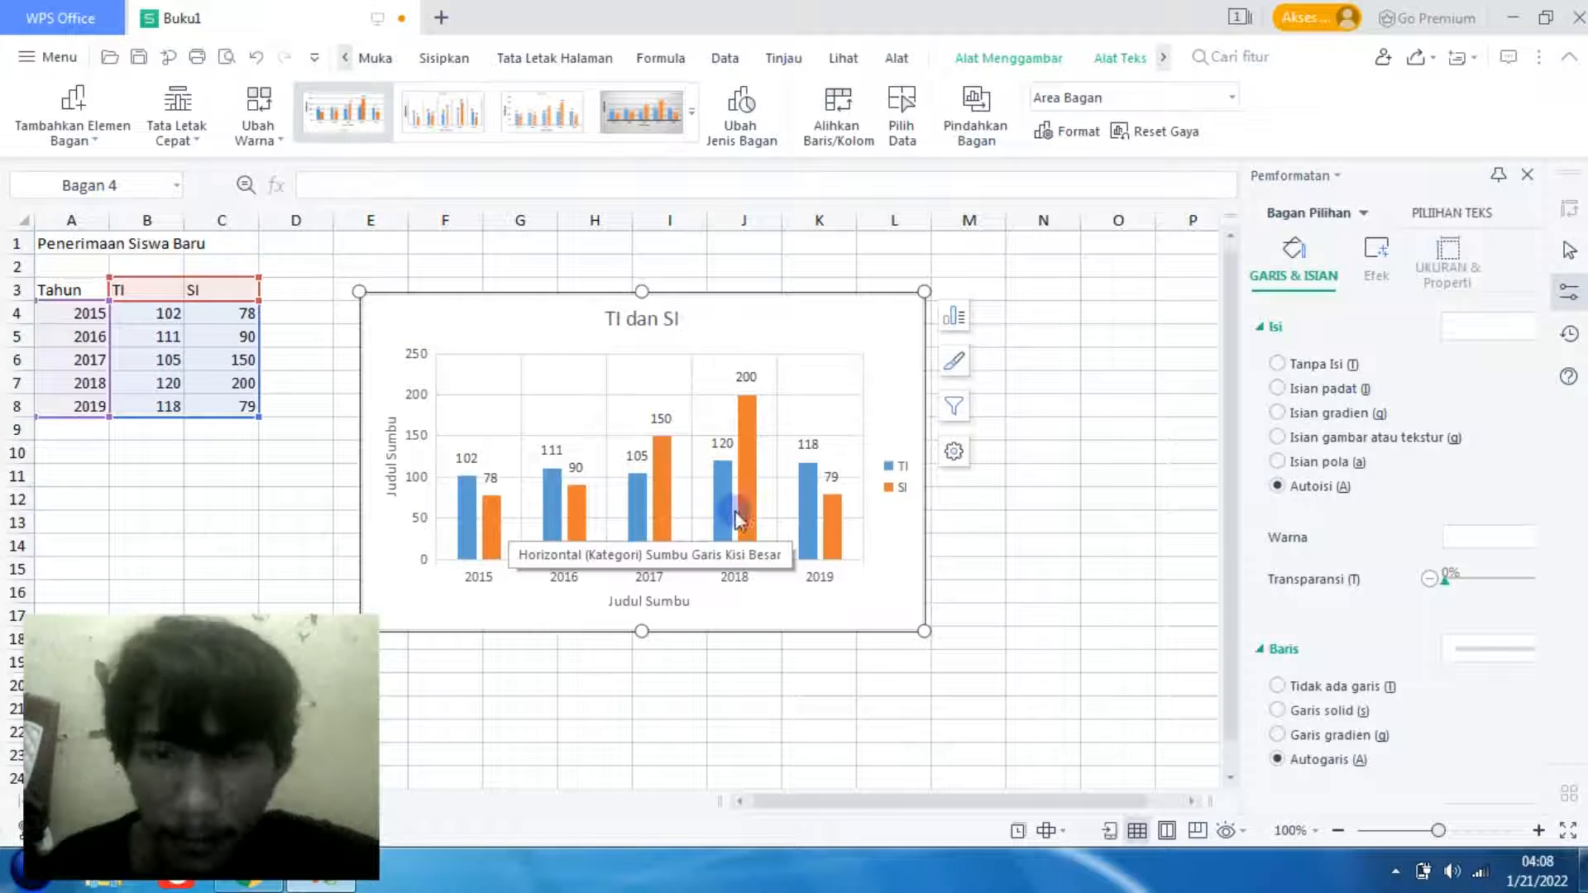
# - Examine how the TI series is selected as a whole and as individual columns for separate years
pyautogui.click(464, 517)
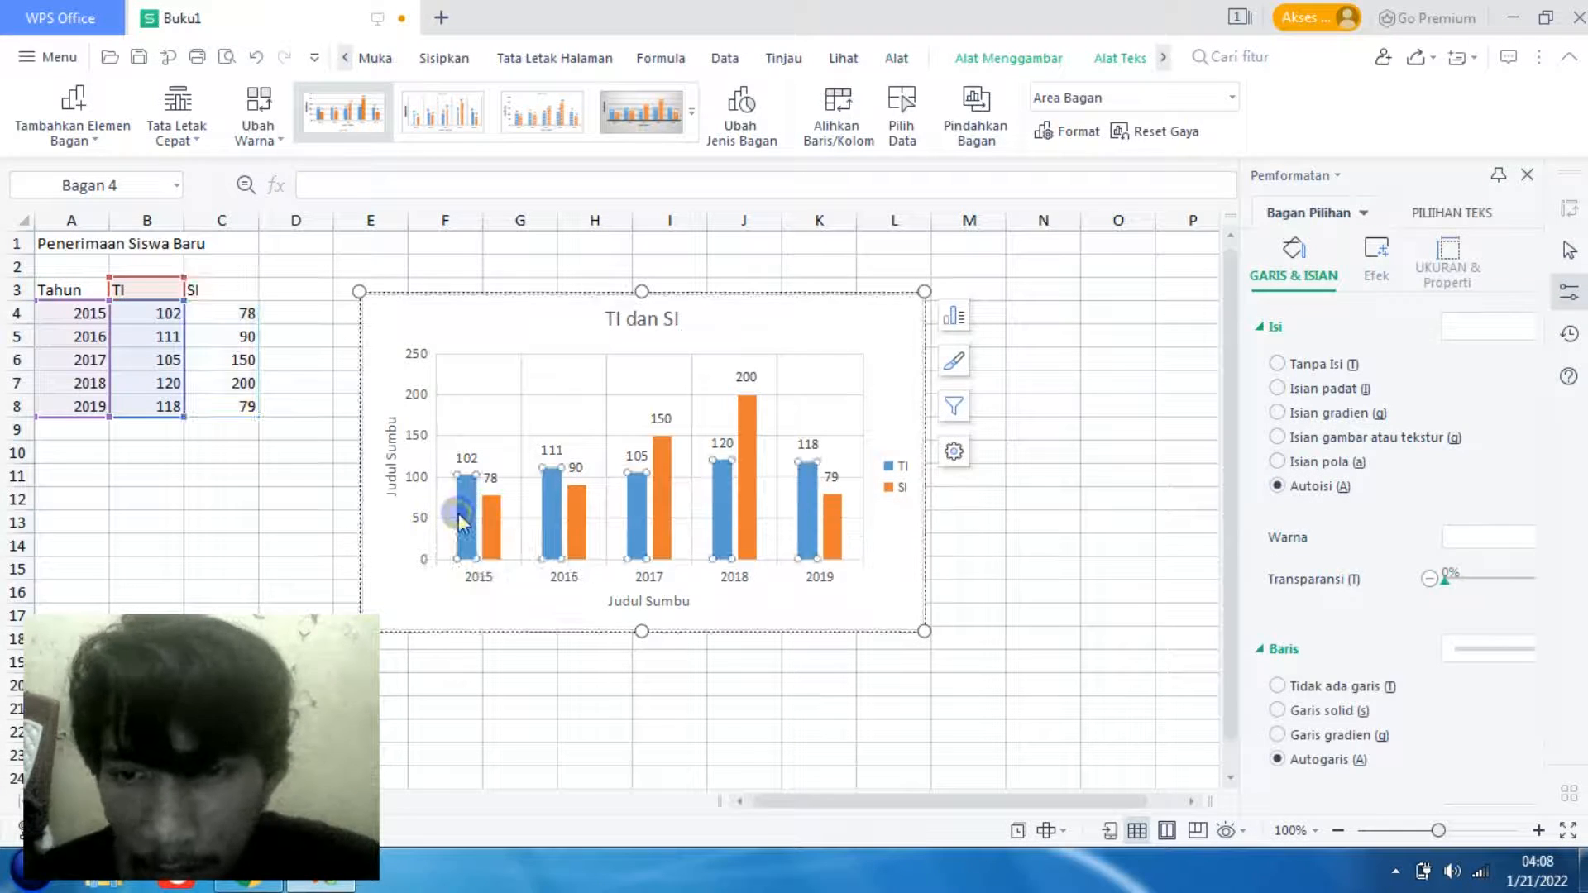
pyautogui.click(463, 520)
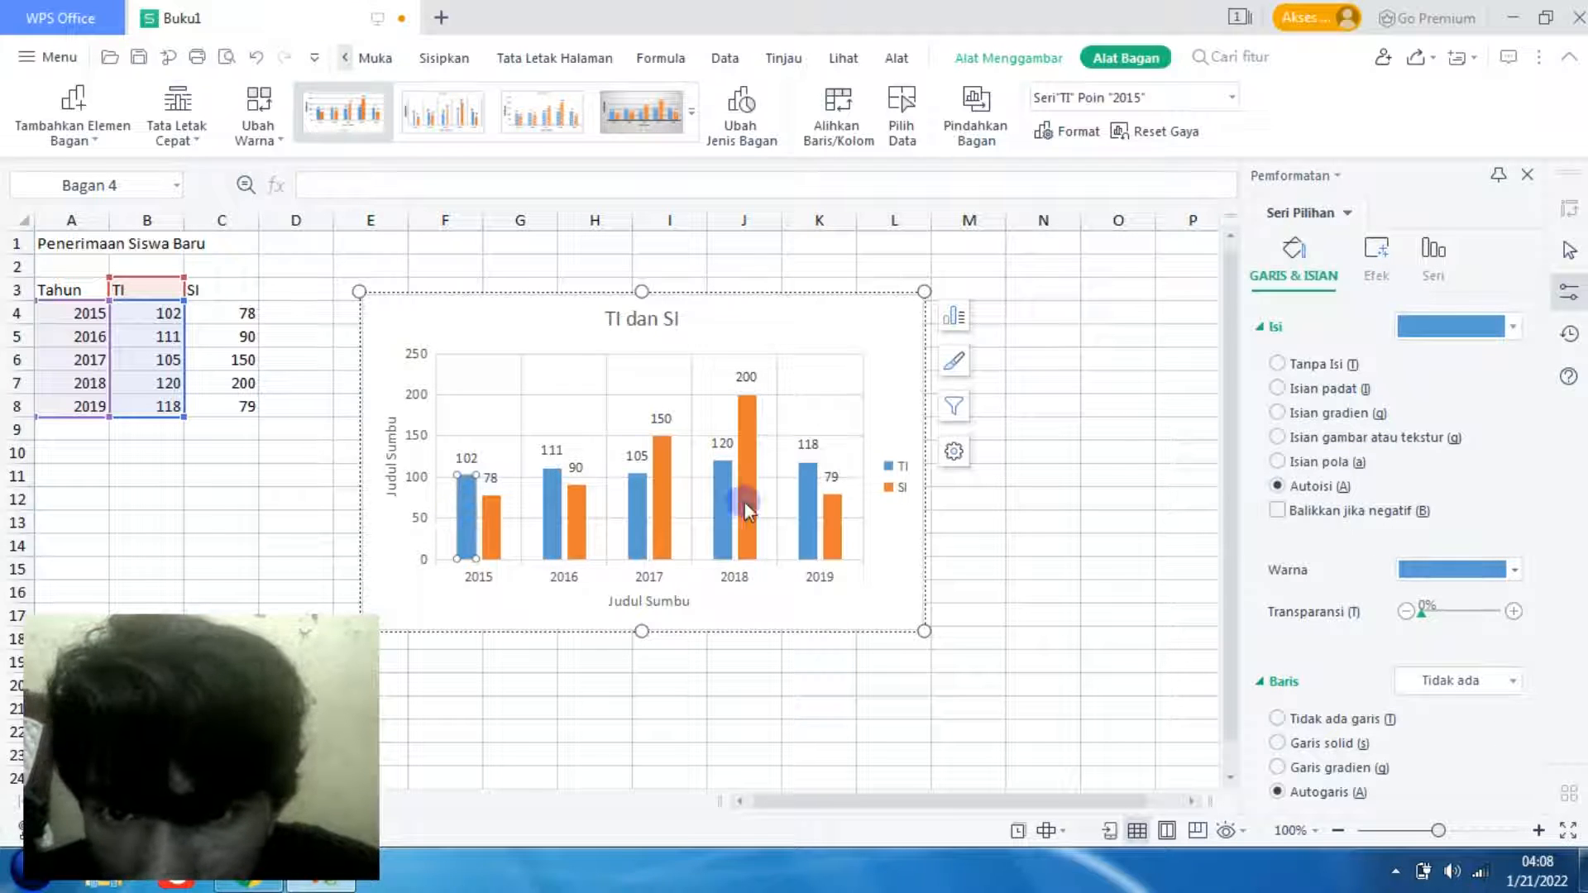
pyautogui.click(500, 524)
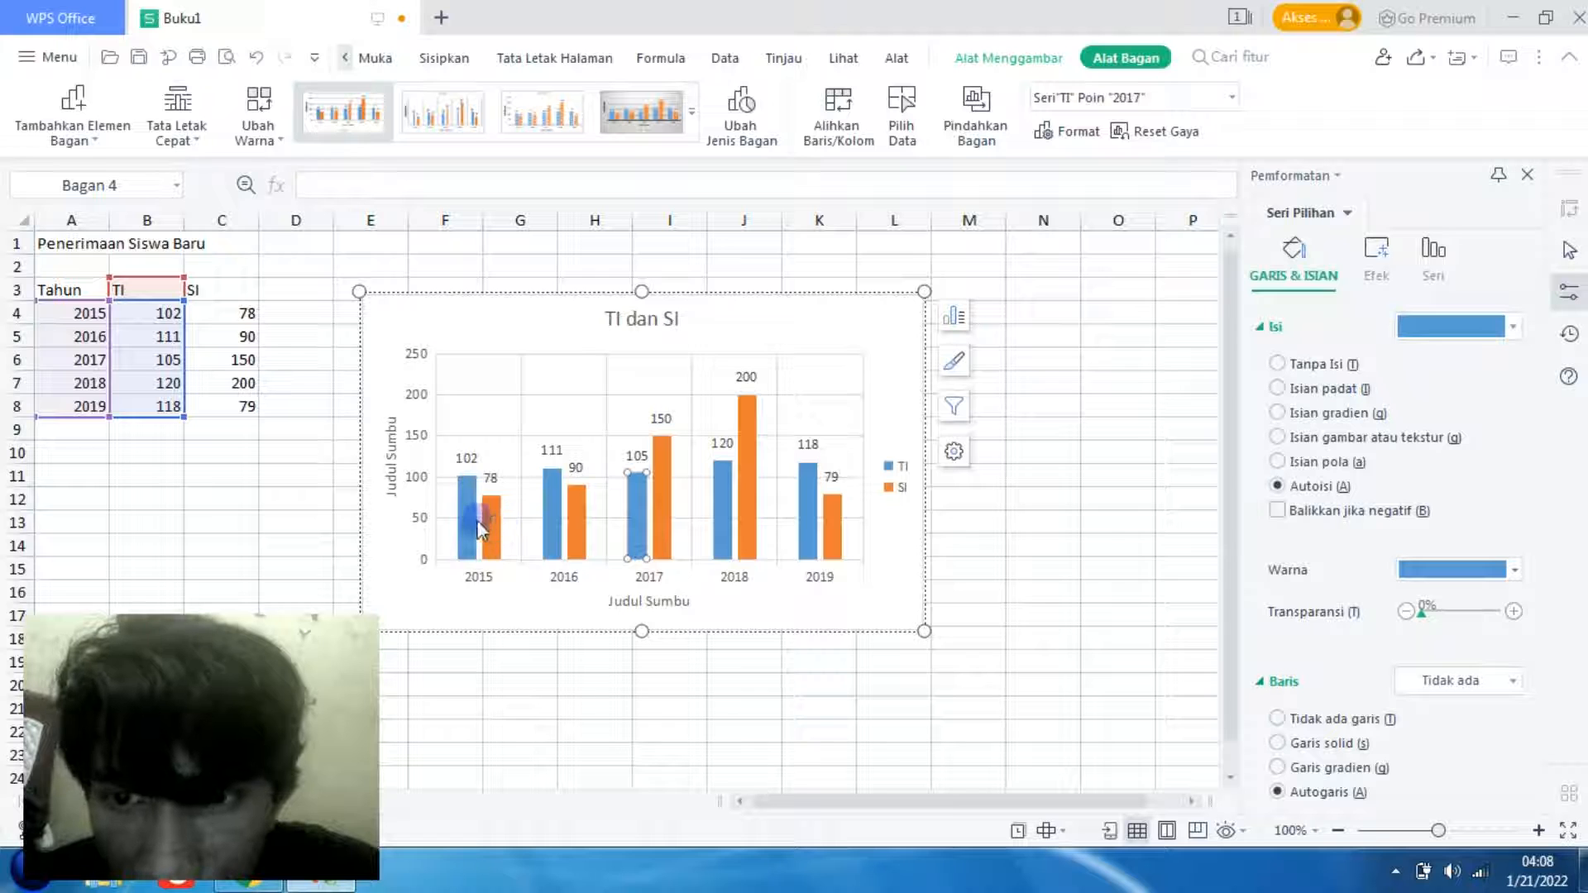
pyautogui.click(475, 521)
pyautogui.click(652, 516)
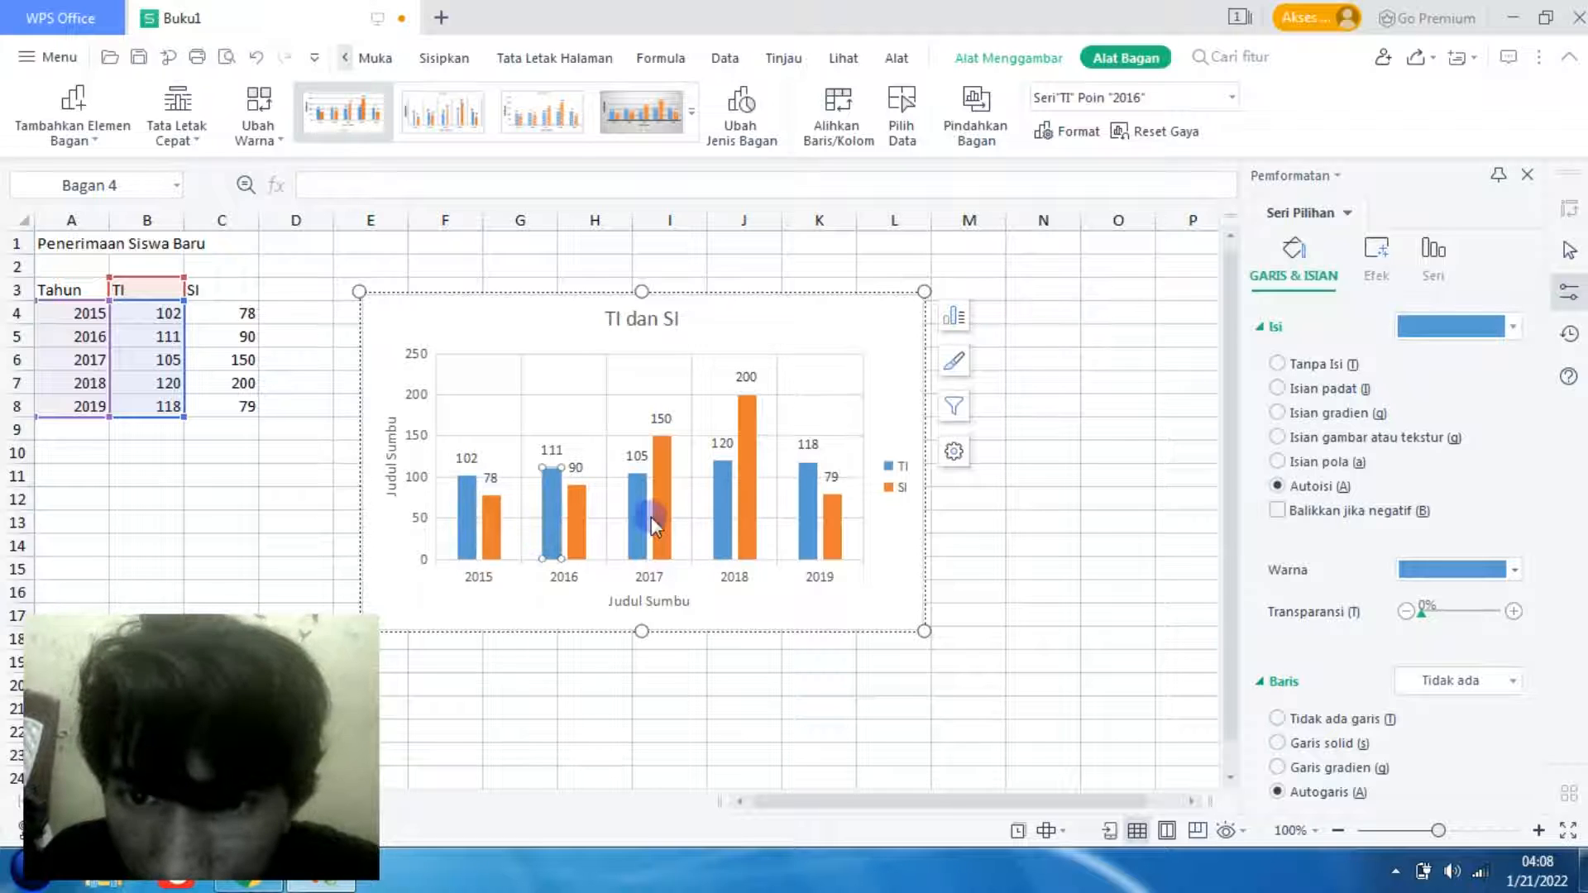
pyautogui.click(716, 516)
pyautogui.click(815, 518)
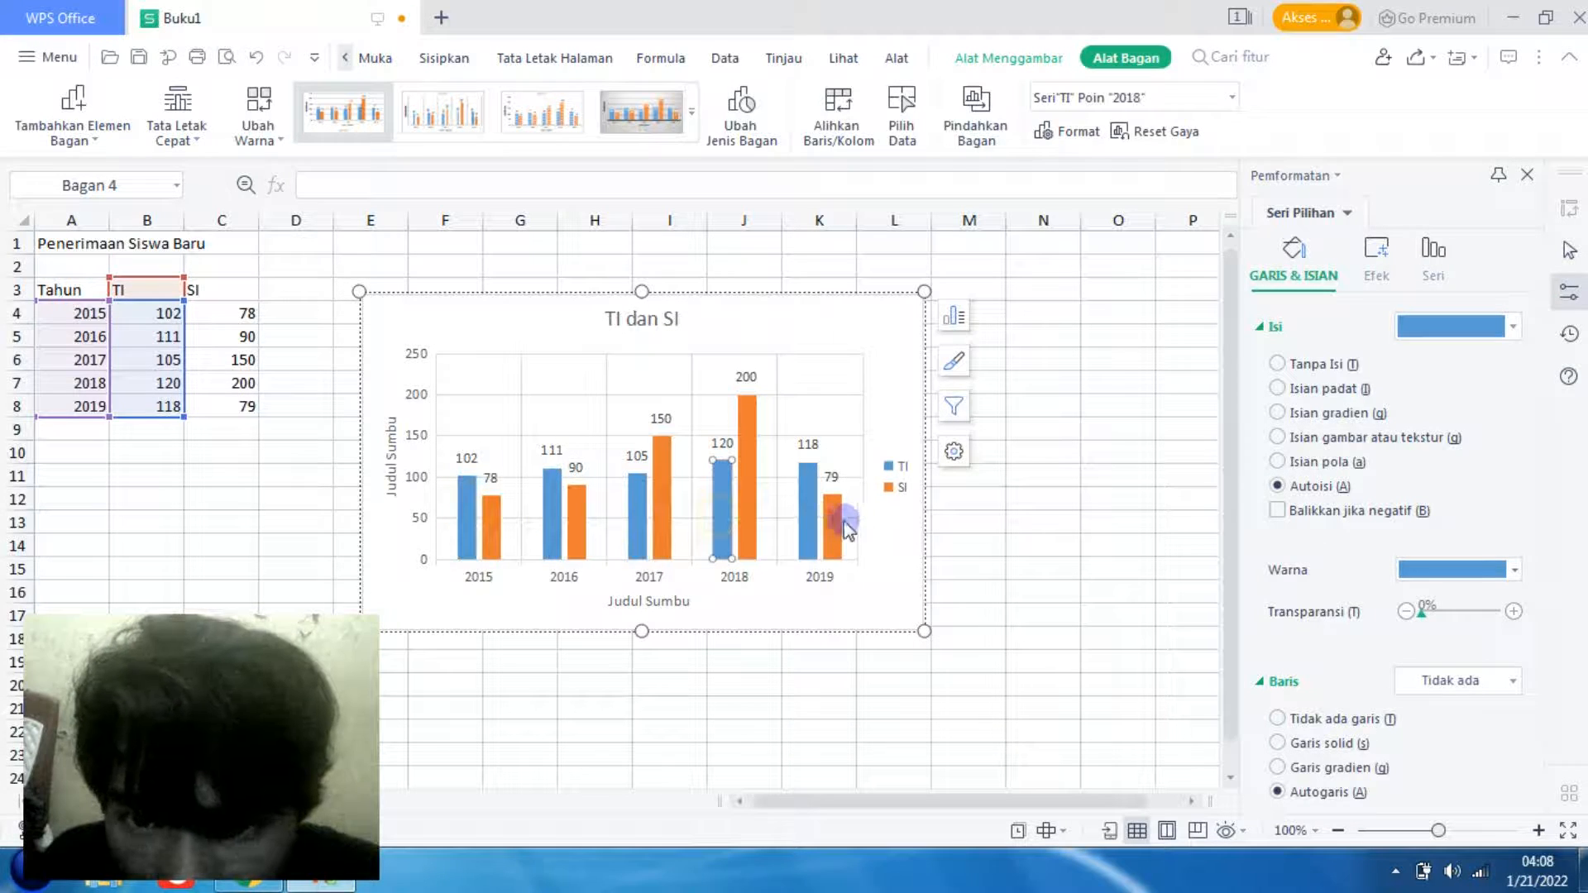
pyautogui.click(697, 510)
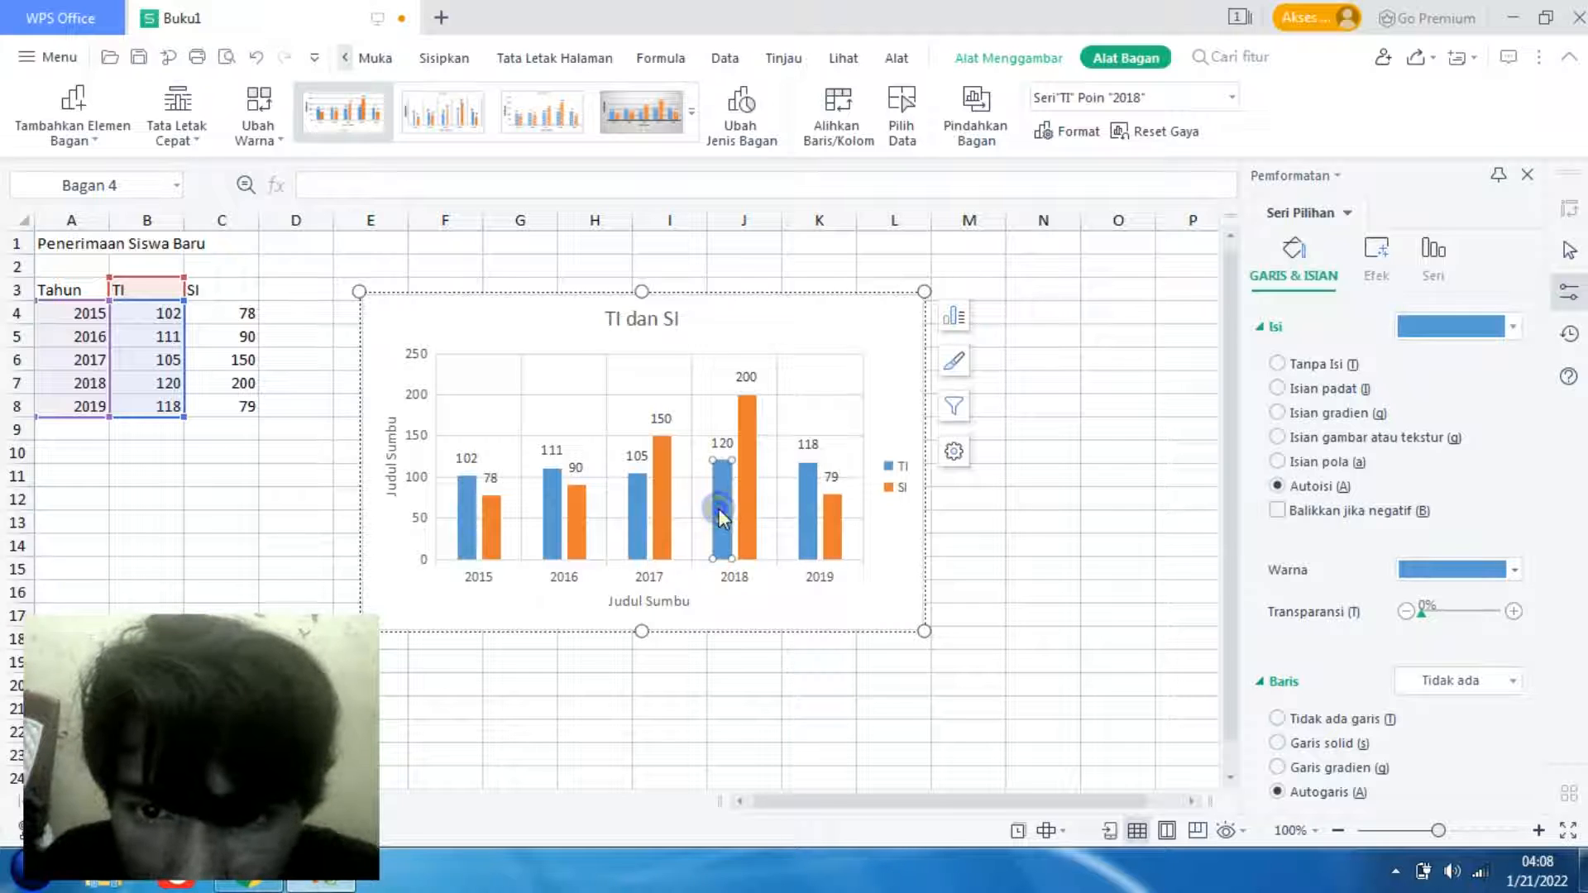
# - Select only the 2015 column of the TI series and fill it with solid black
pyautogui.click(502, 488)
pyautogui.click(485, 498)
pyautogui.click(468, 505)
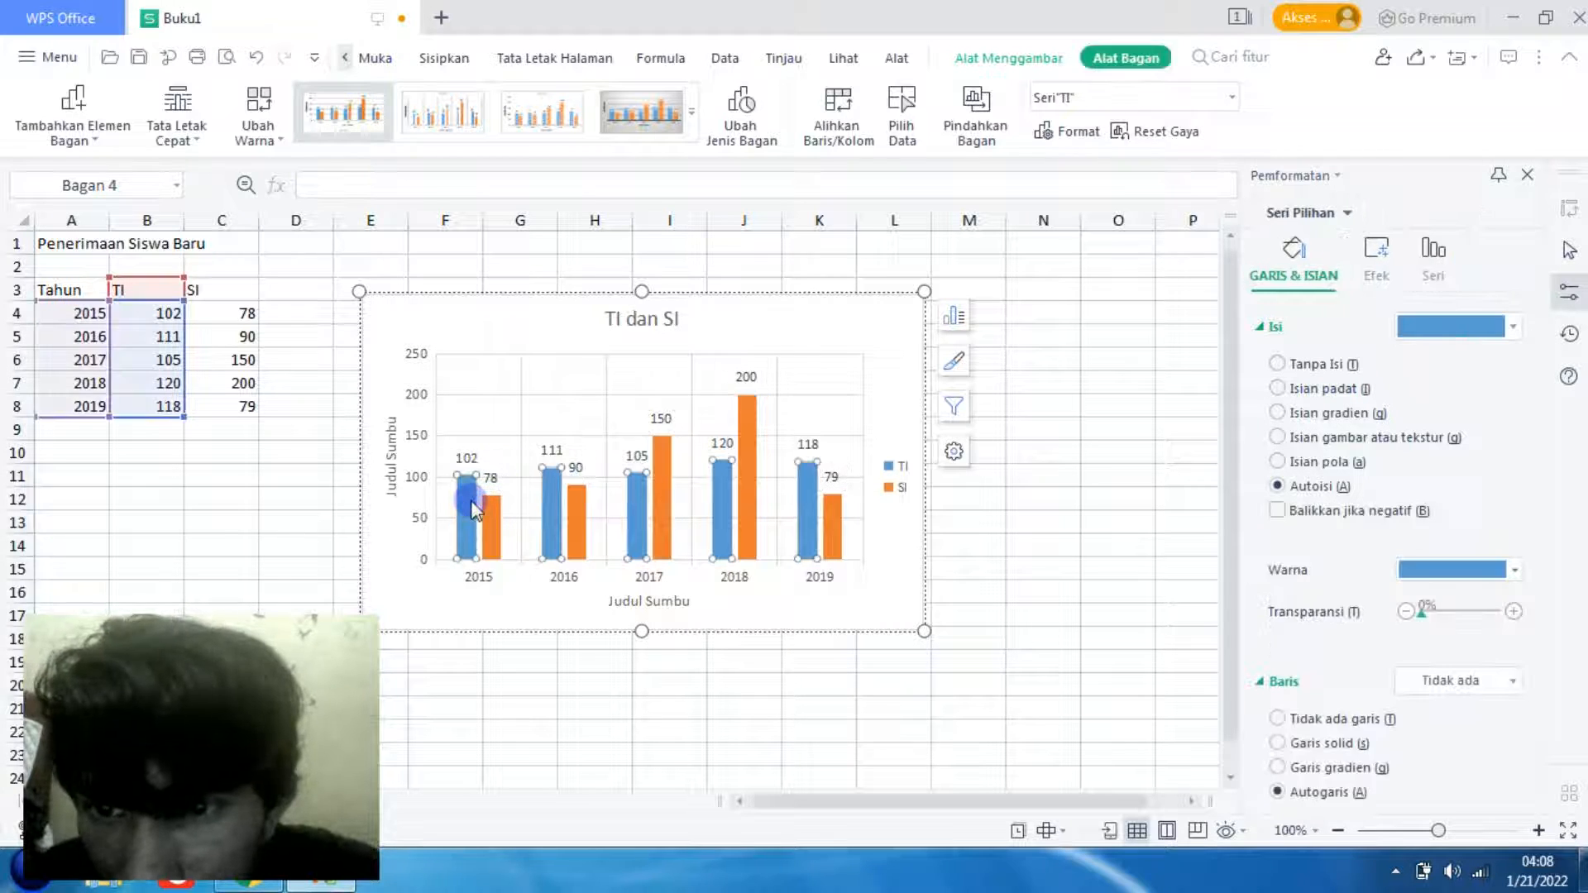
pyautogui.click(468, 504)
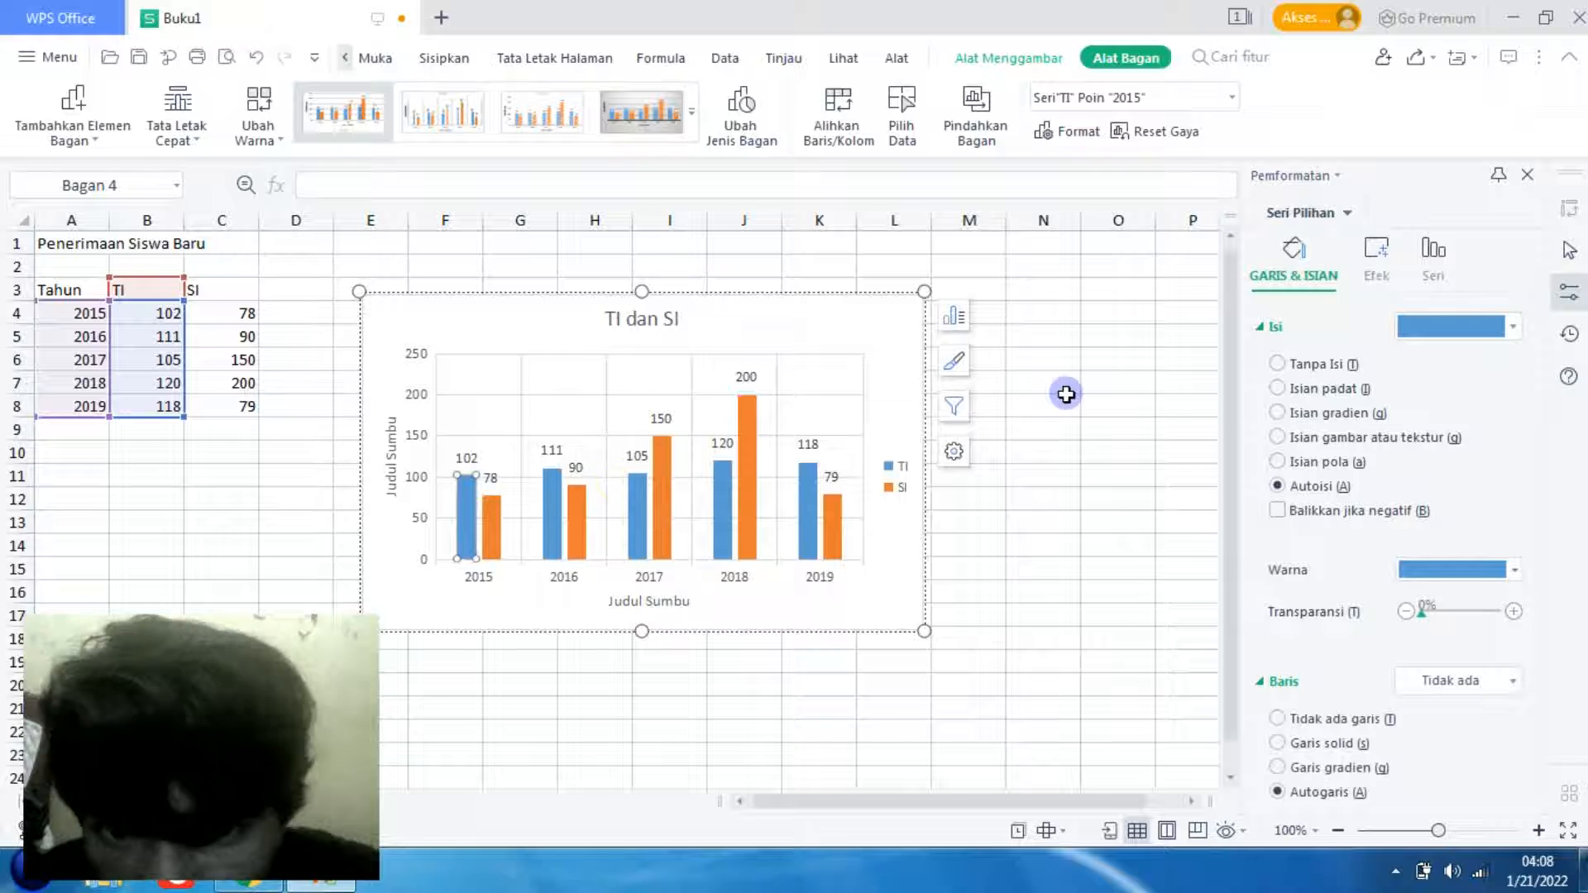
pyautogui.click(1519, 340)
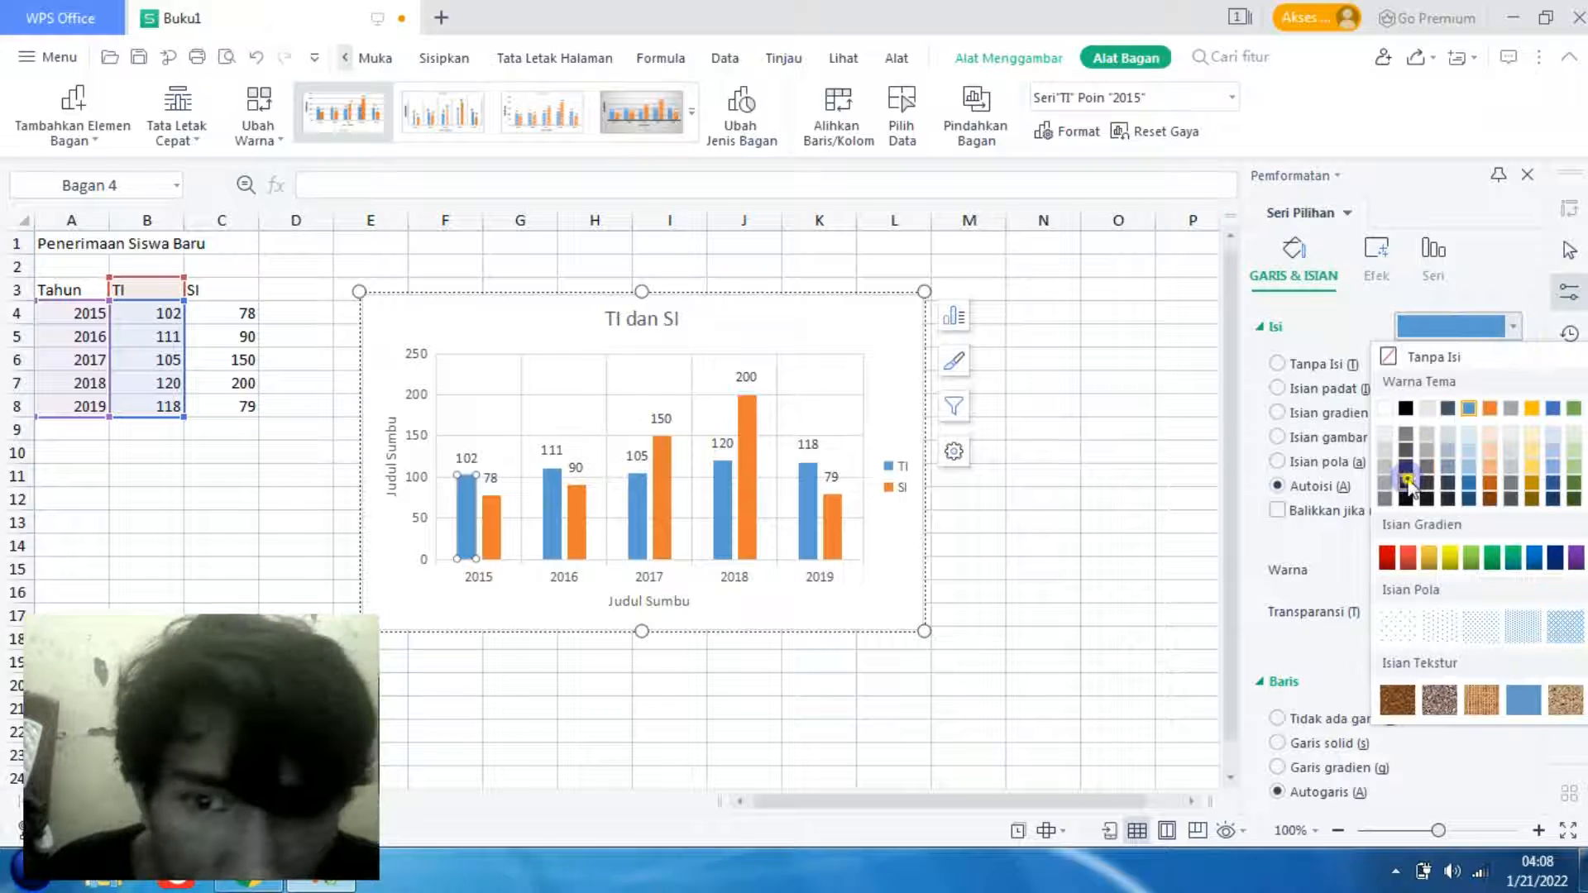
pyautogui.click(1407, 482)
pyautogui.click(1514, 327)
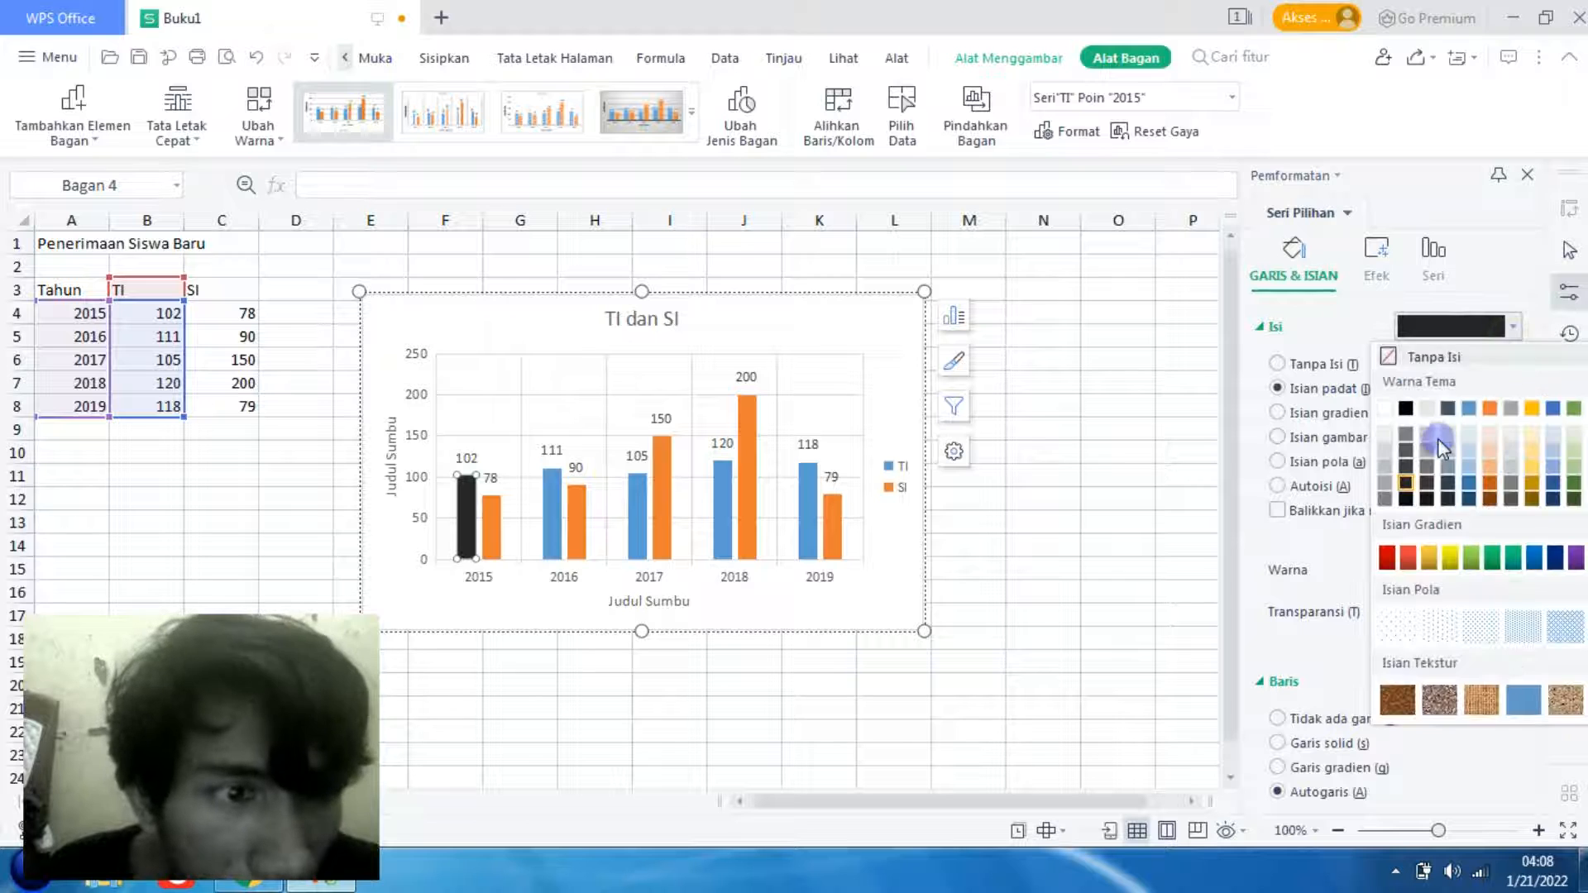
pyautogui.click(1406, 406)
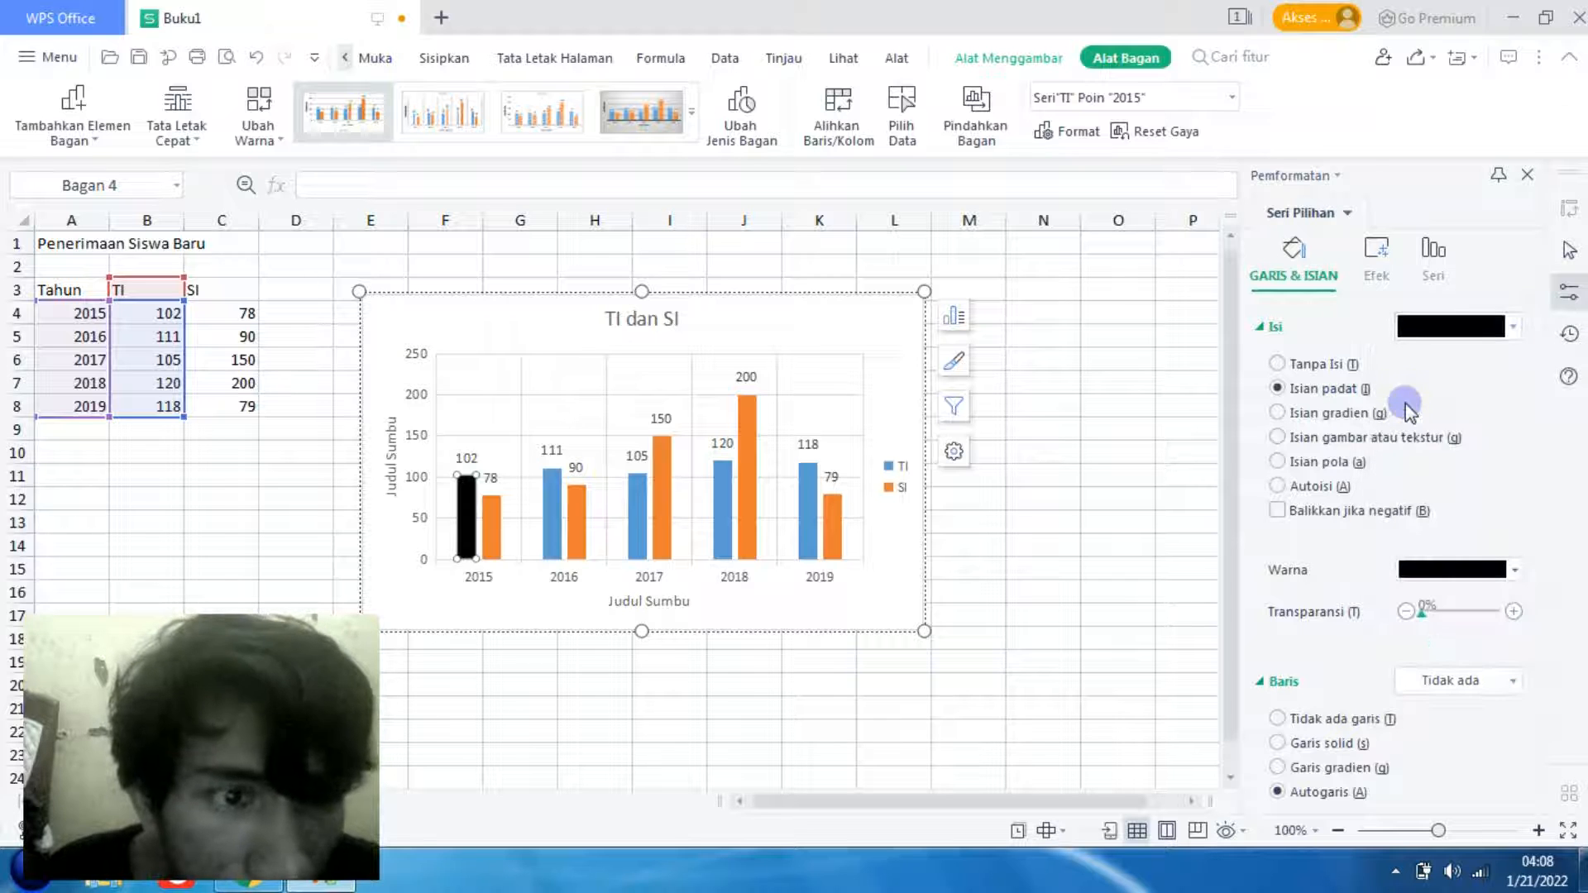
# - Undo the black fill on the 2015 TI column
pyautogui.click(1135, 373)
pyautogui.click(807, 445)
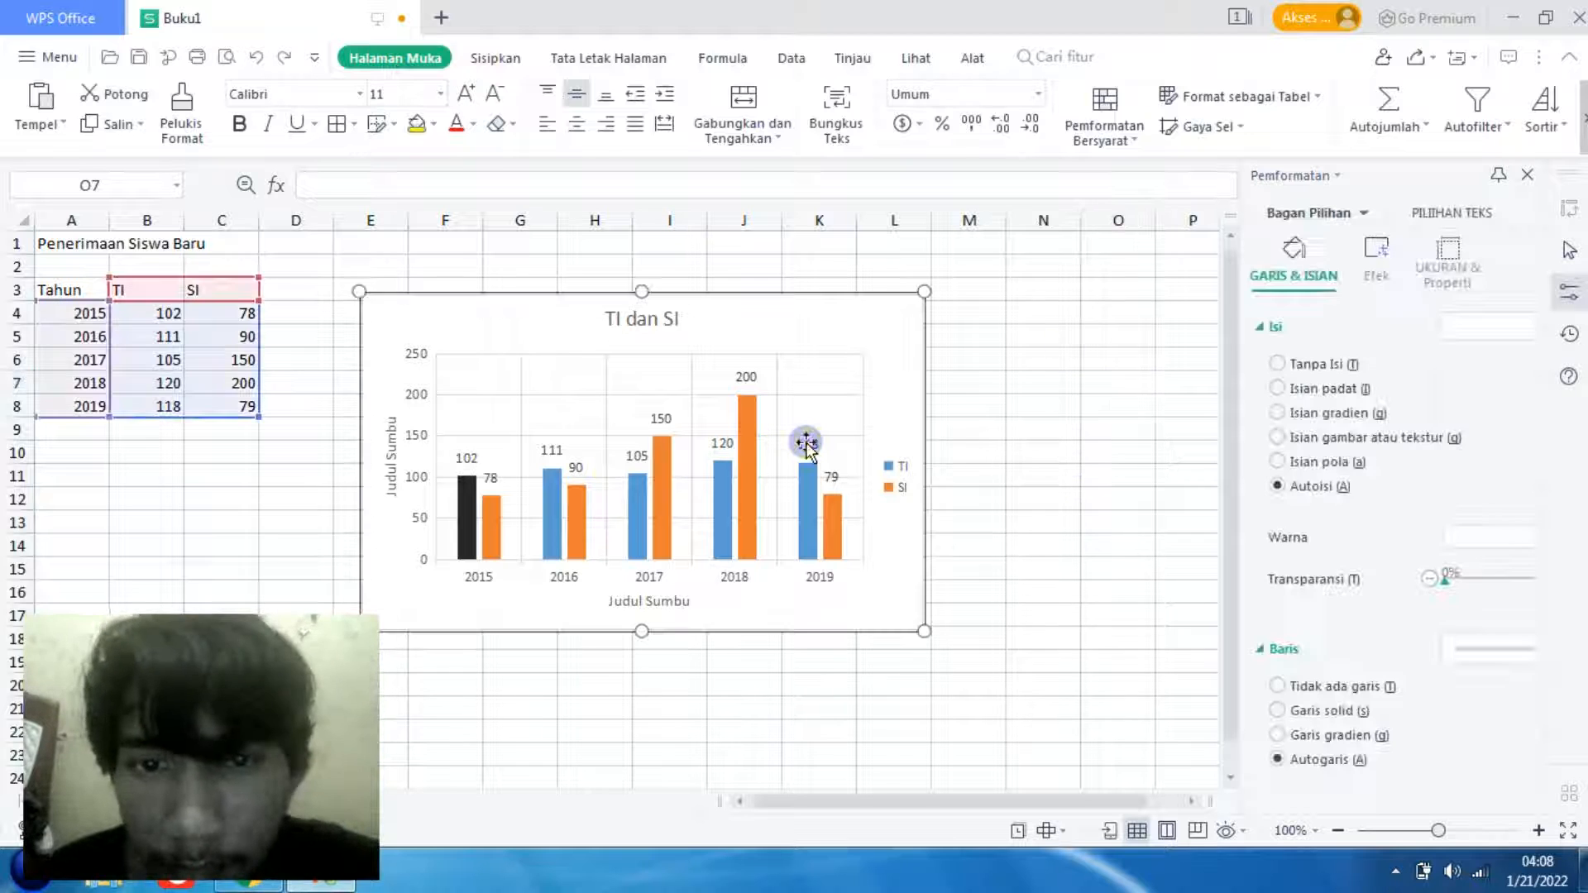
pyautogui.click(852, 521)
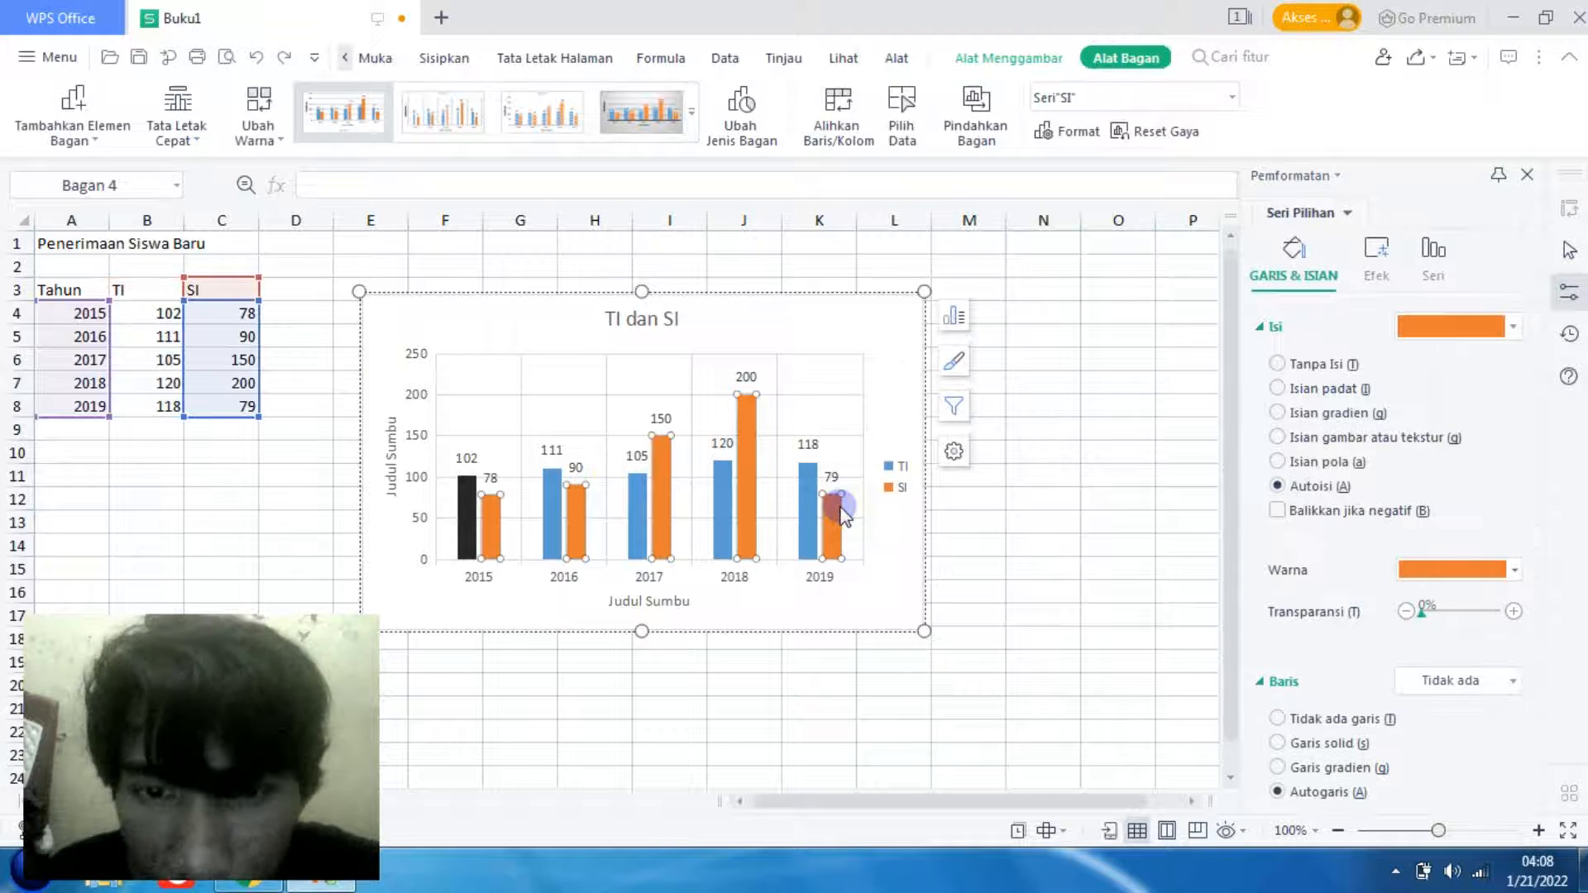
pyautogui.hotkey('ctrl', 'z')
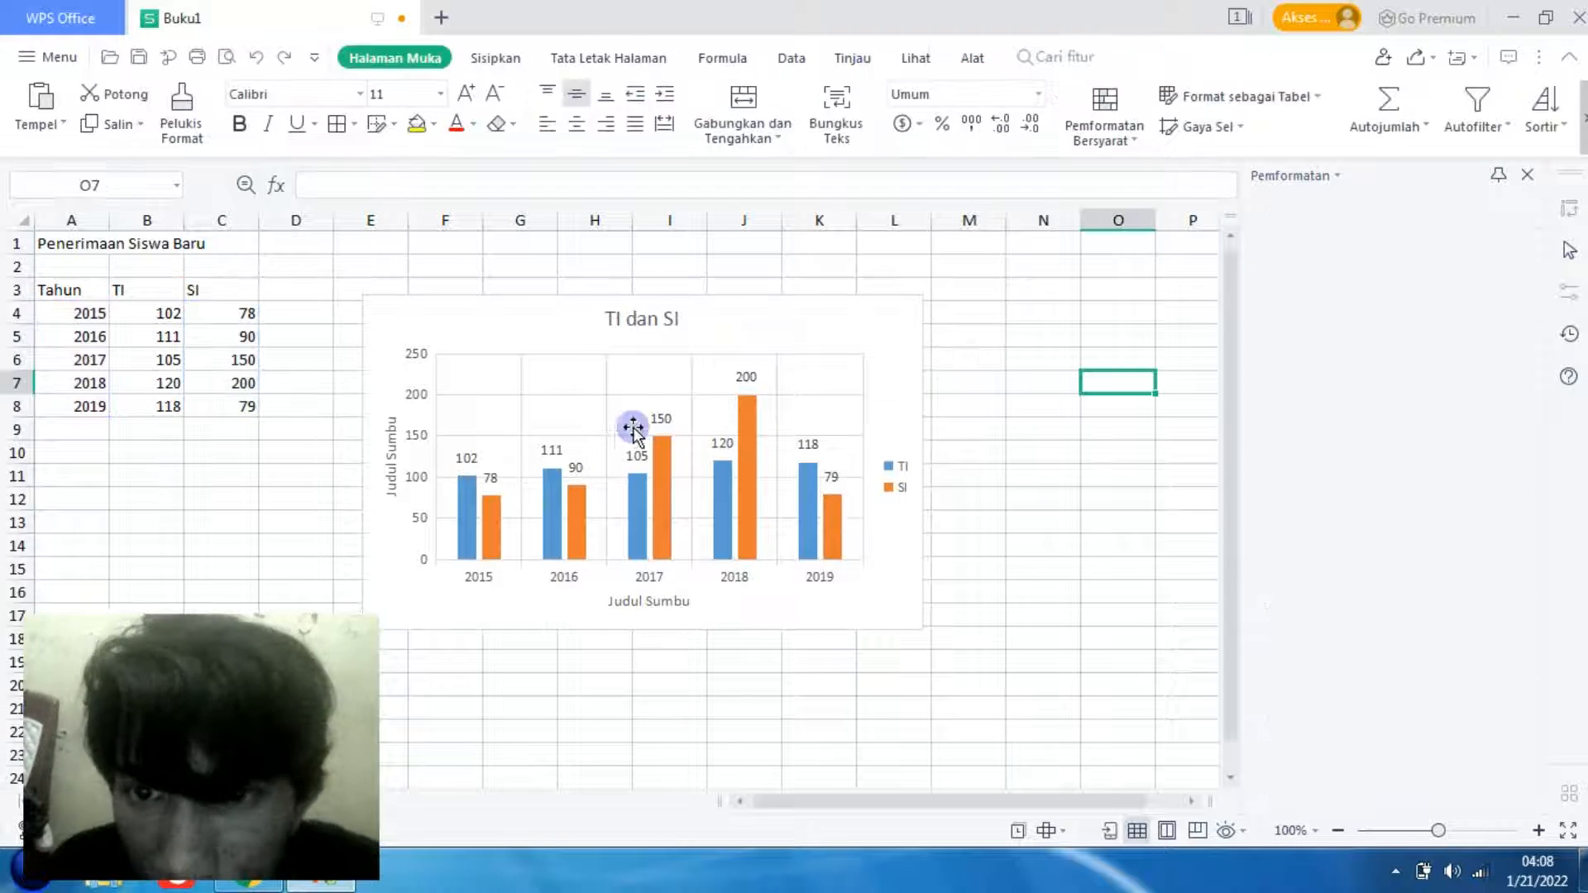
# - Fill all columns of the TI series with dark gold
pyautogui.click(463, 500)
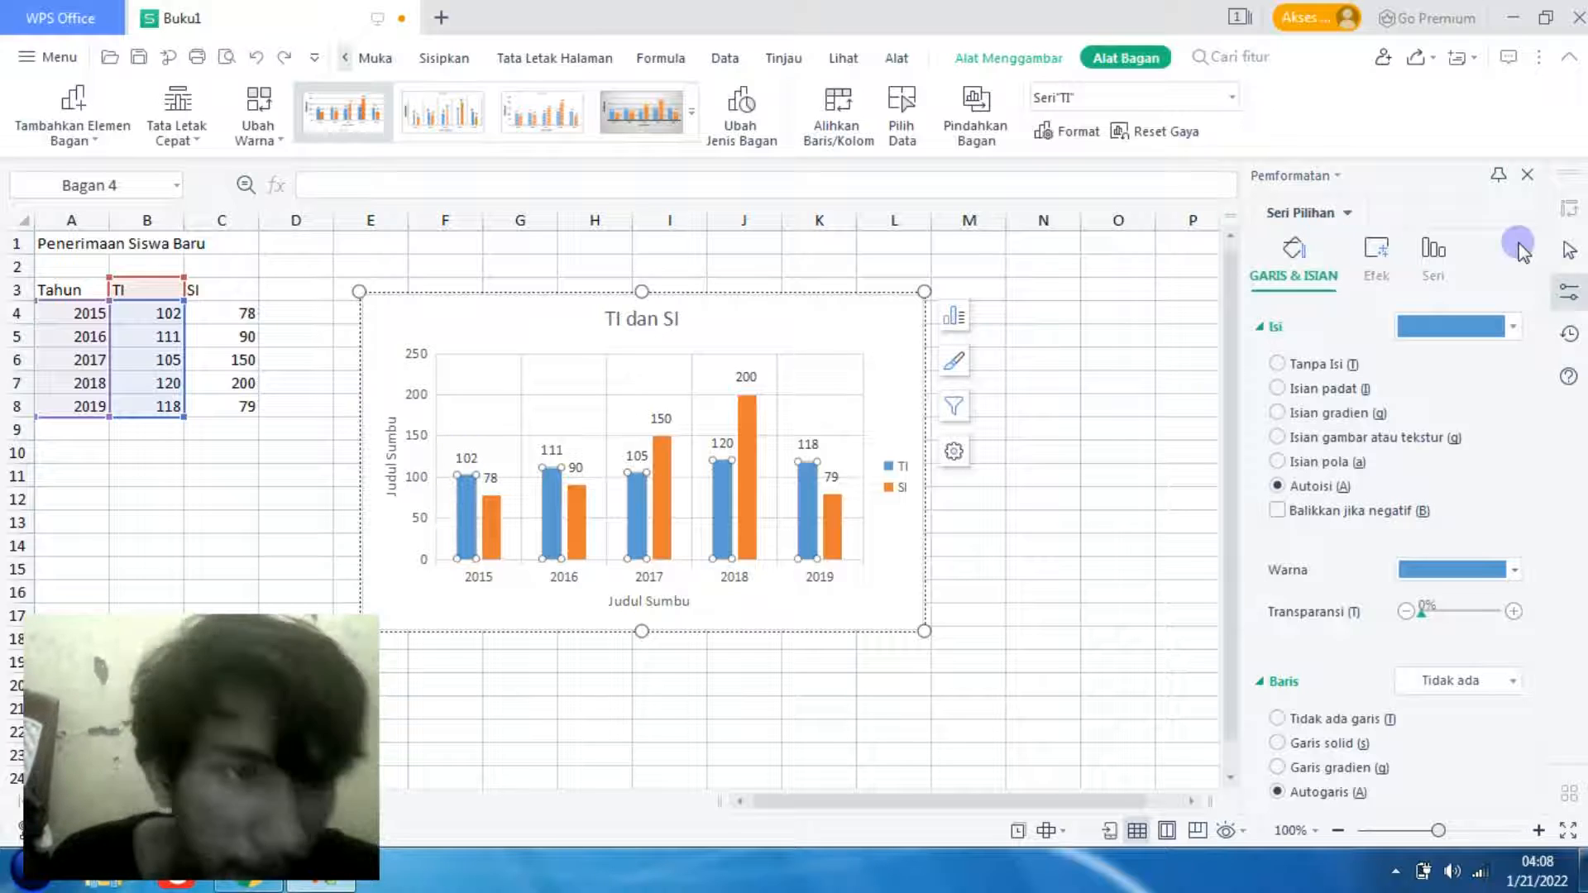
pyautogui.click(1502, 325)
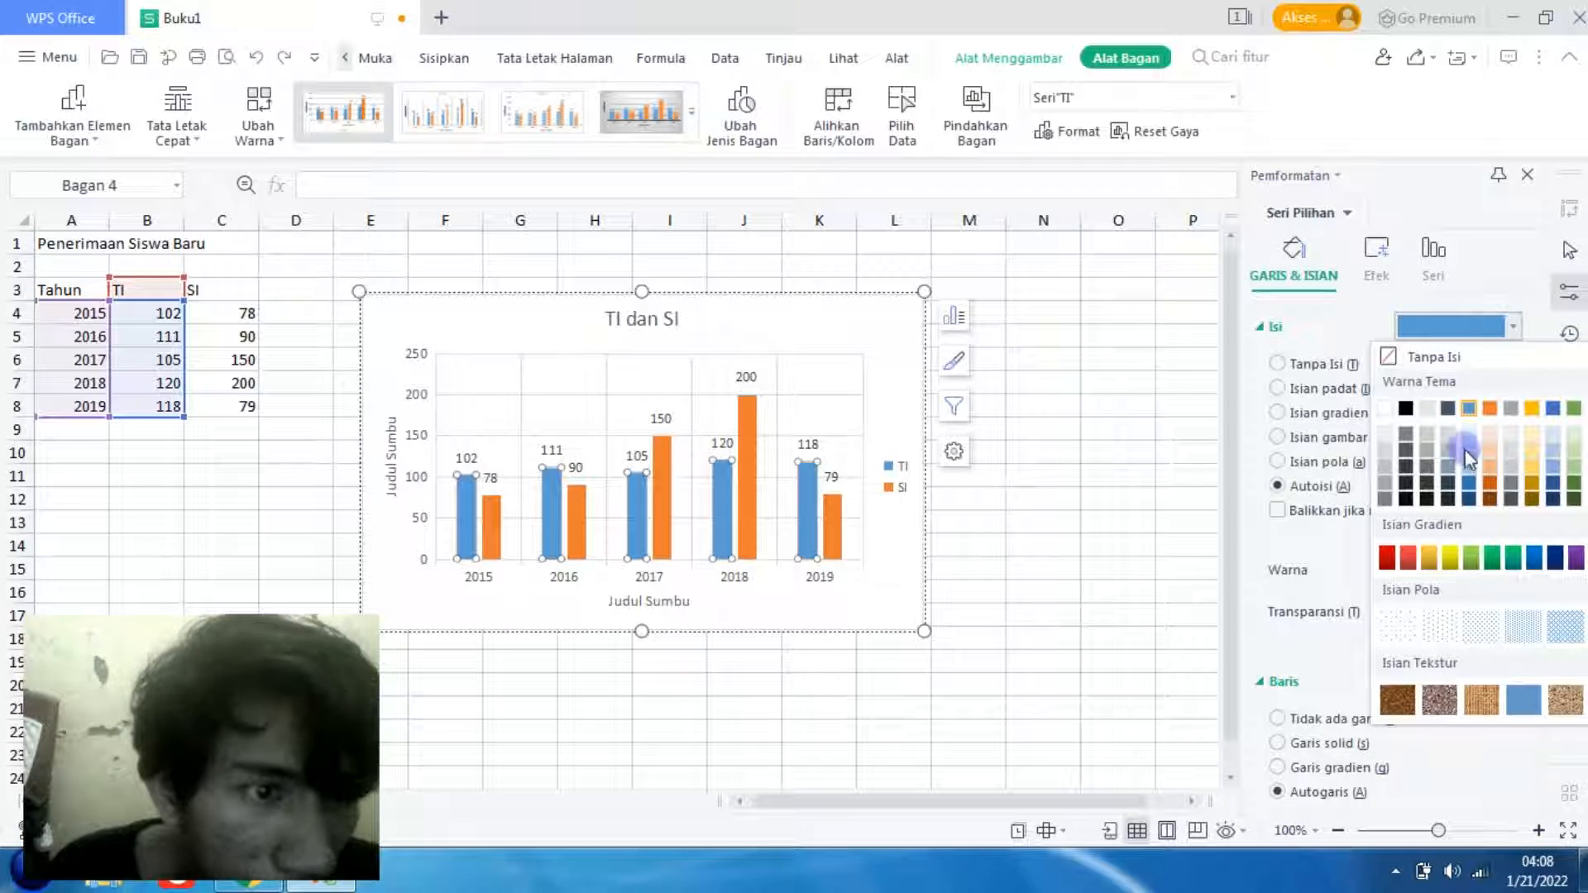
pyautogui.click(1531, 486)
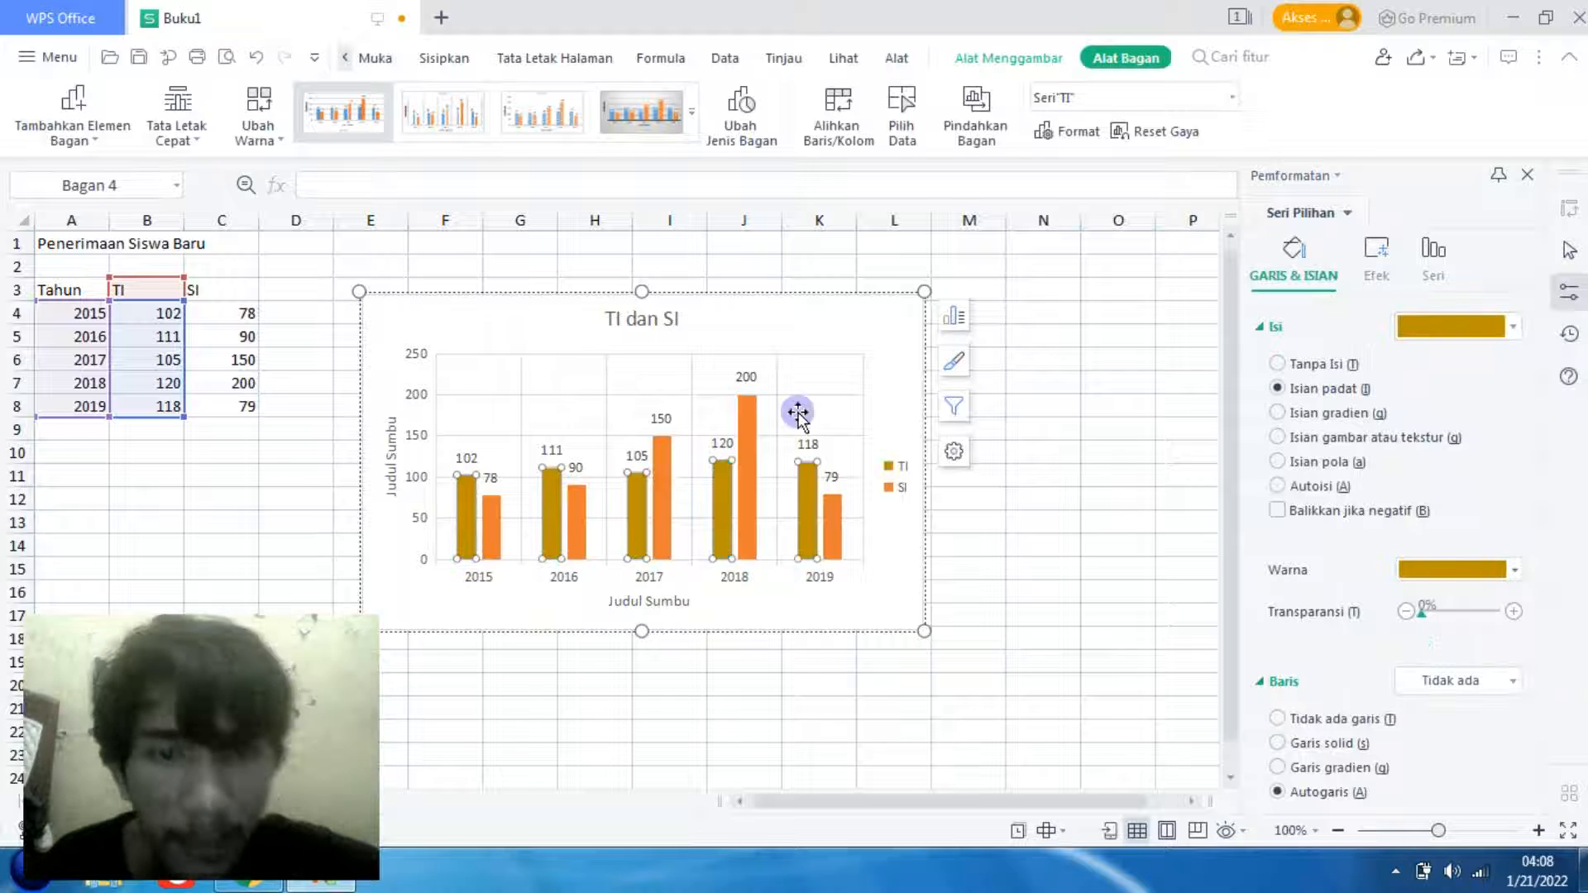
# - Move the whole chart slightly up and to the left on the sheet
pyautogui.click(886, 397)
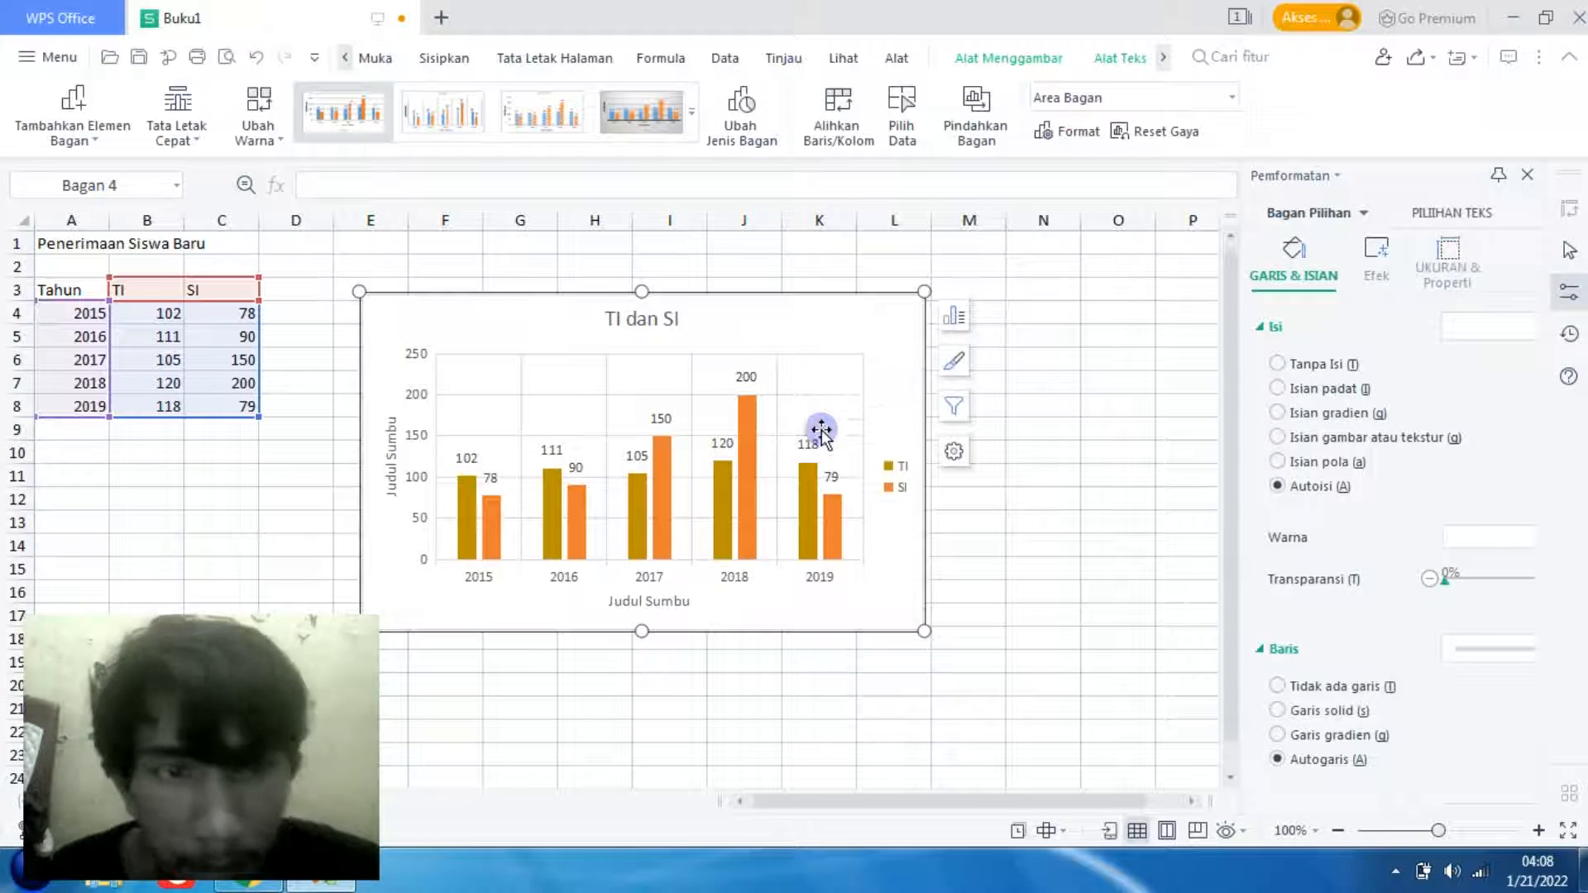
pyautogui.click(1015, 584)
pyautogui.click(854, 323)
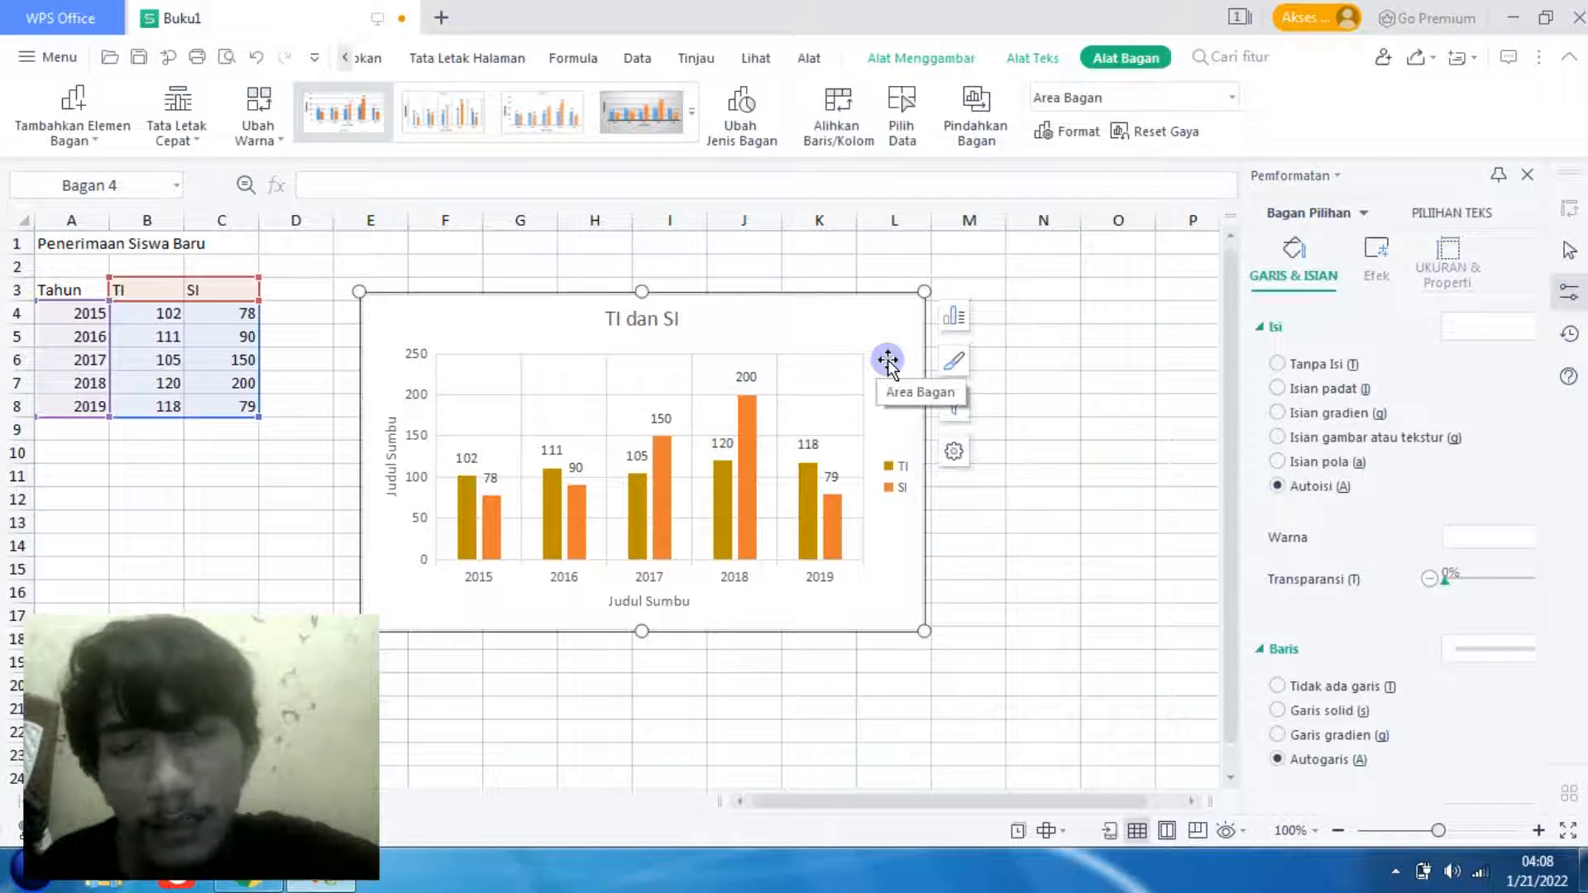
pyautogui.moveTo(868, 333); pyautogui.dragTo(849, 324)
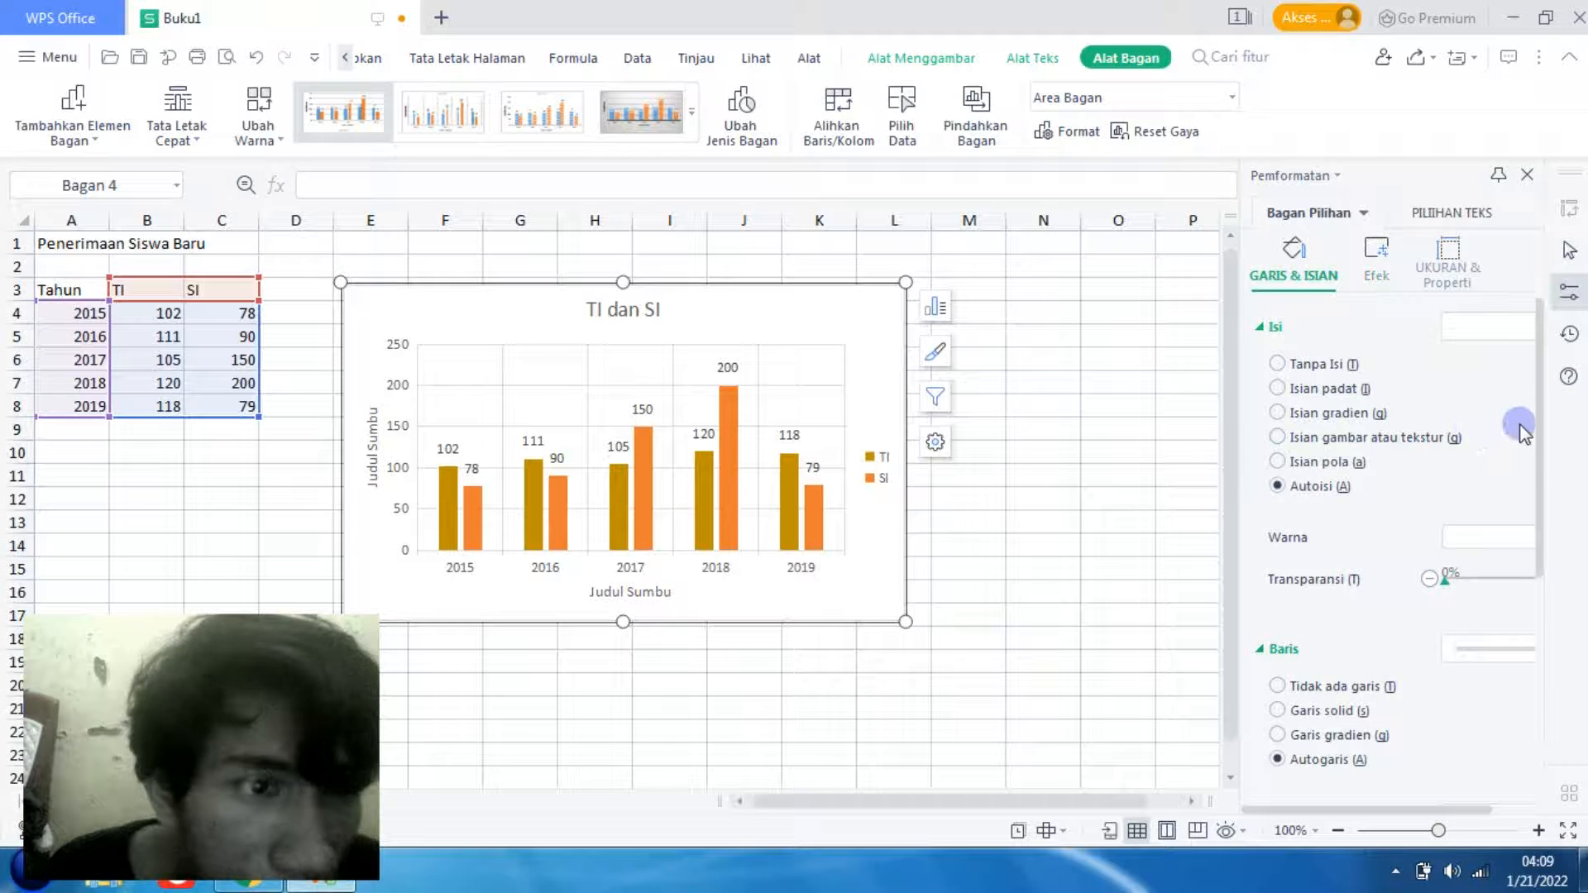
# - Try a solid light blue fill and a gradient fill on the chart area
pyautogui.click(1500, 332)
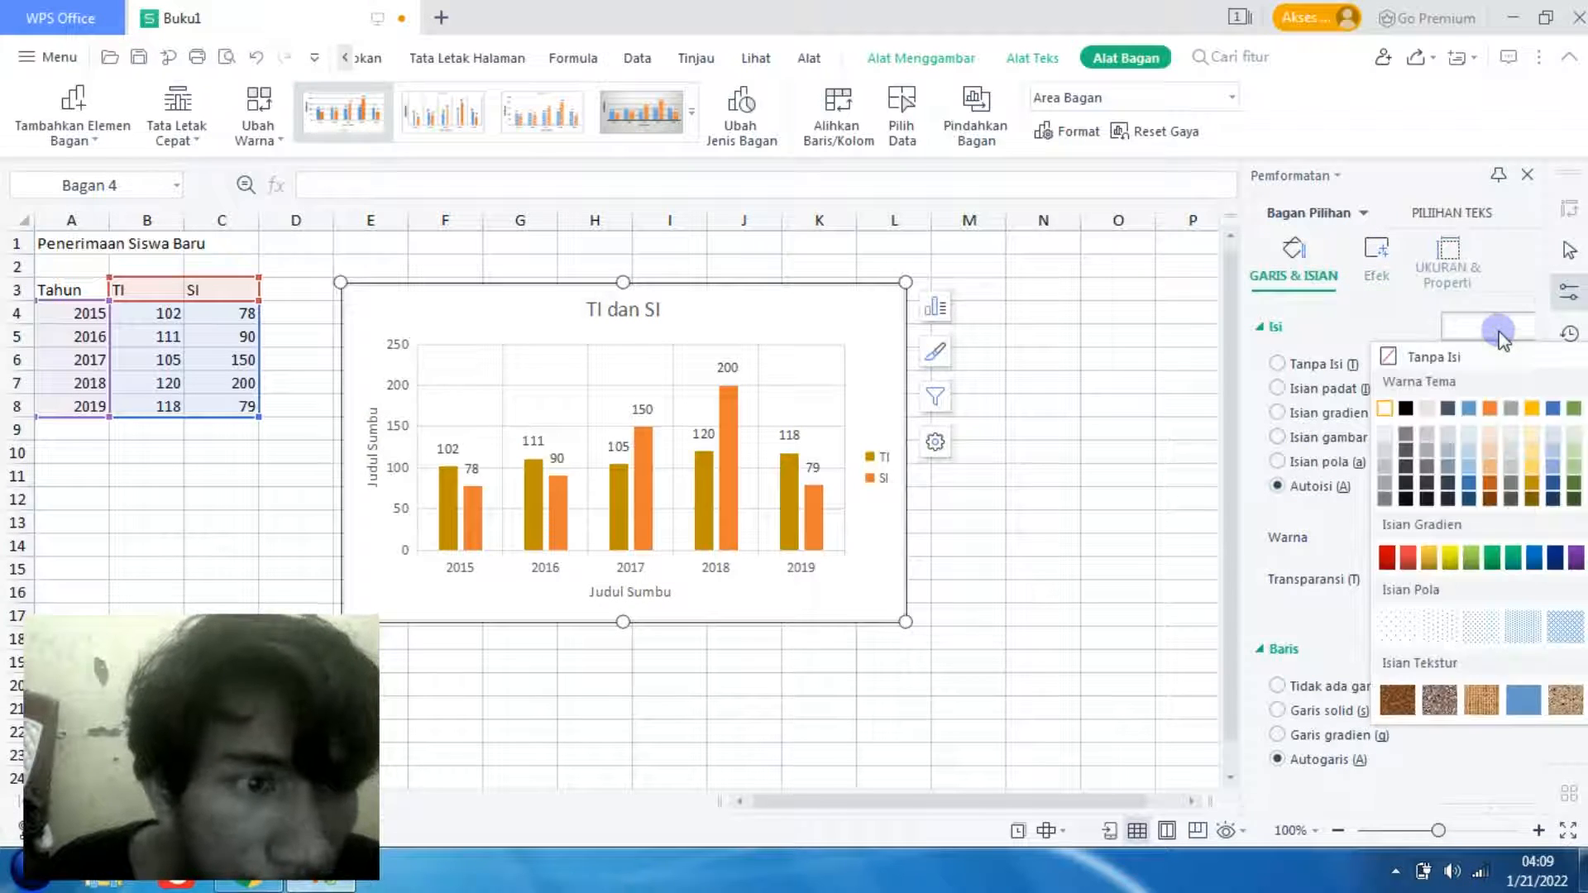
pyautogui.click(1470, 455)
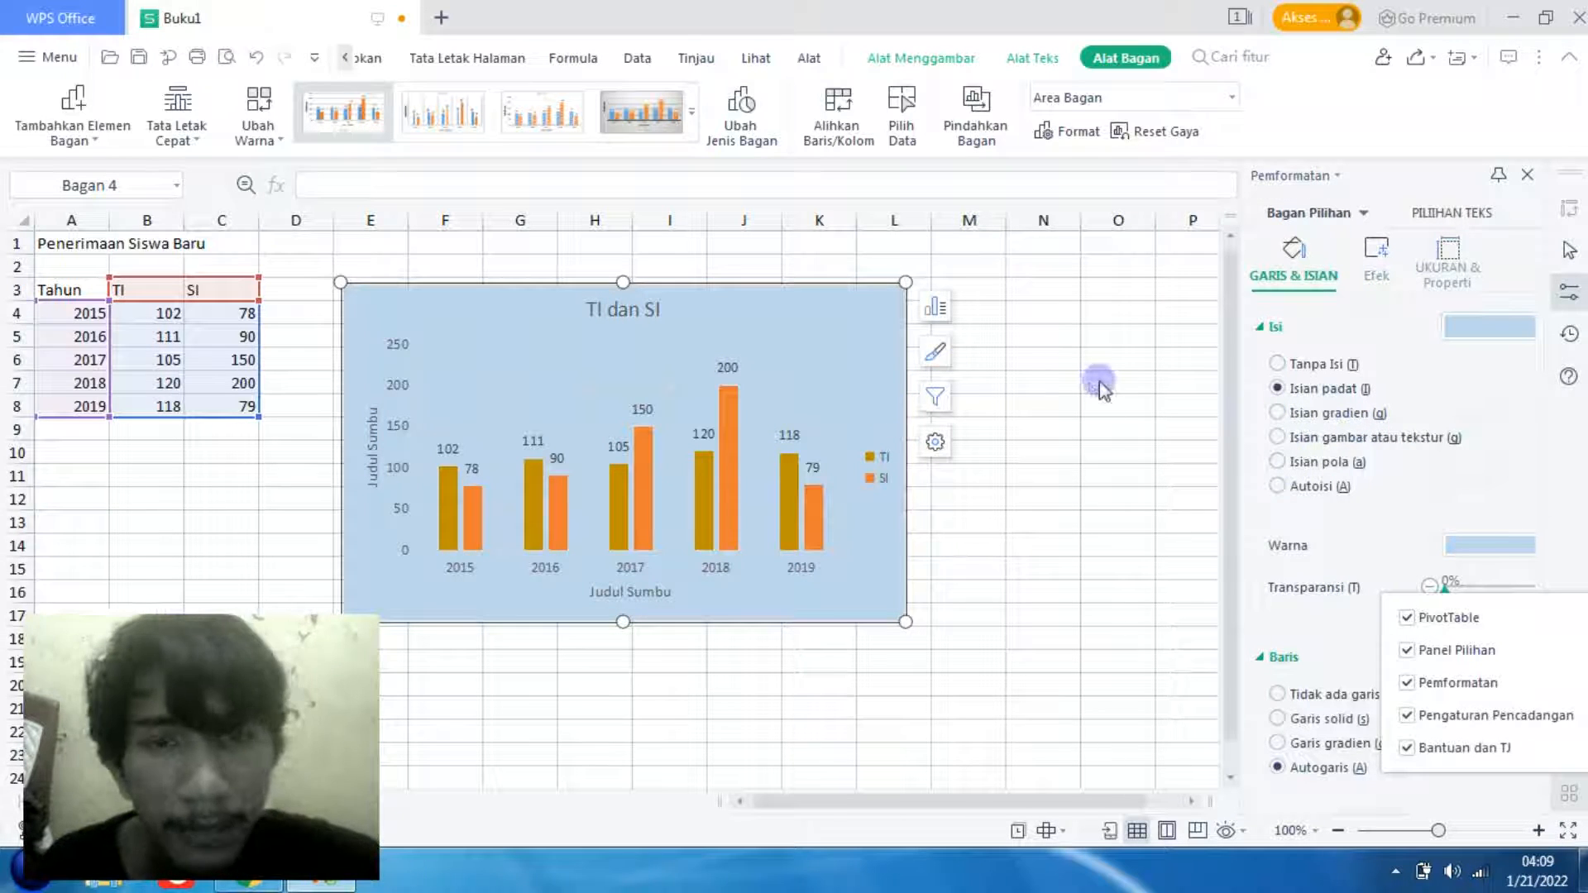
pyautogui.click(1279, 413)
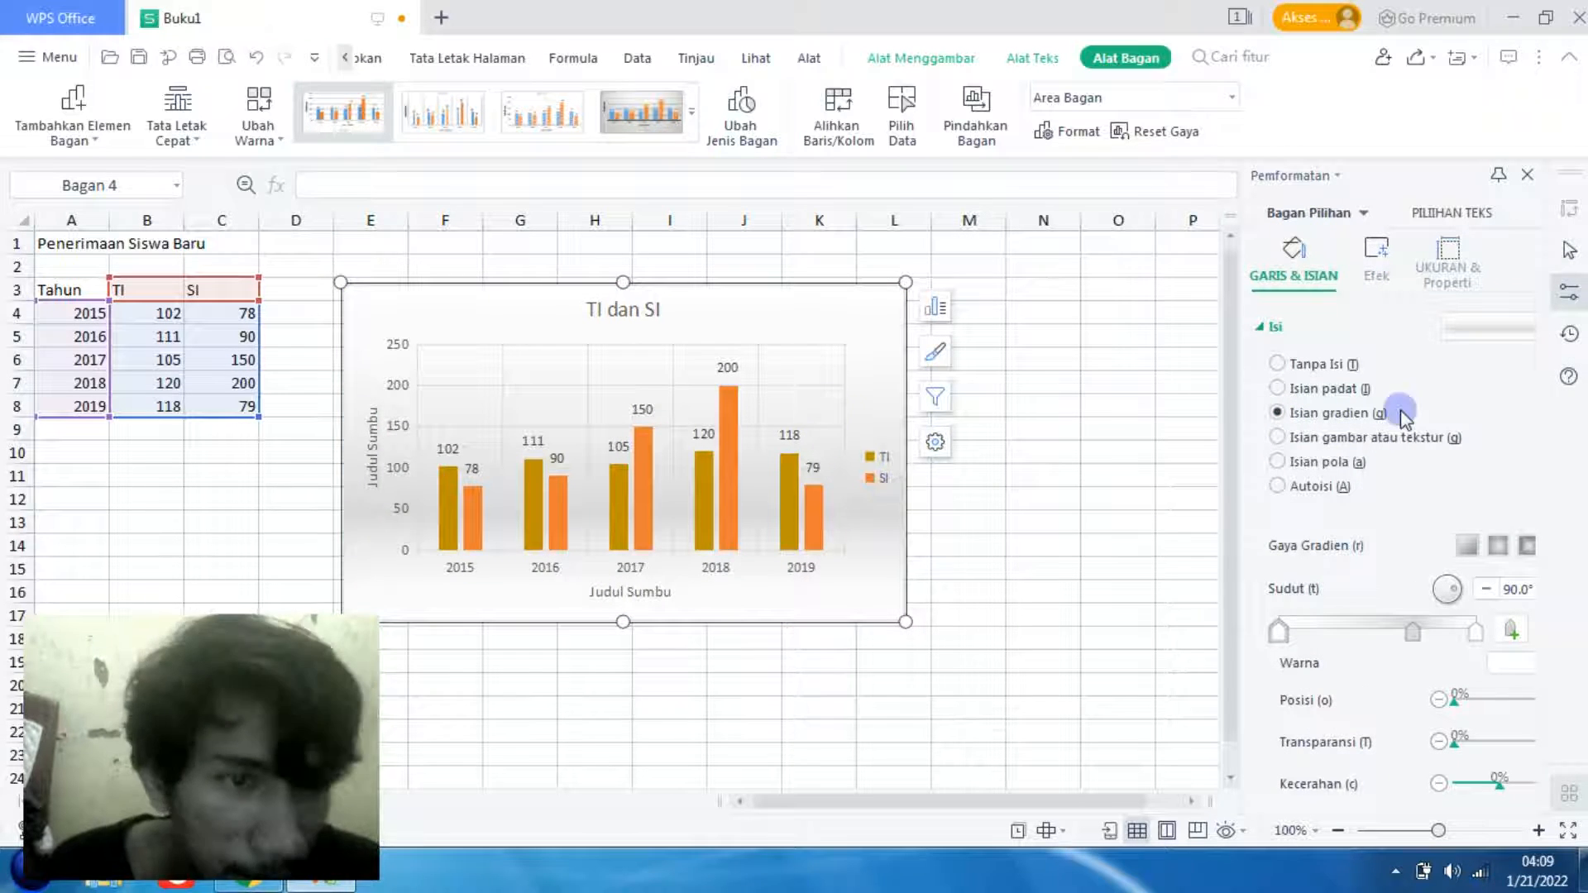
# - Try the brown leather texture fill and a blue pattern fill on the chart area
pyautogui.click(1278, 438)
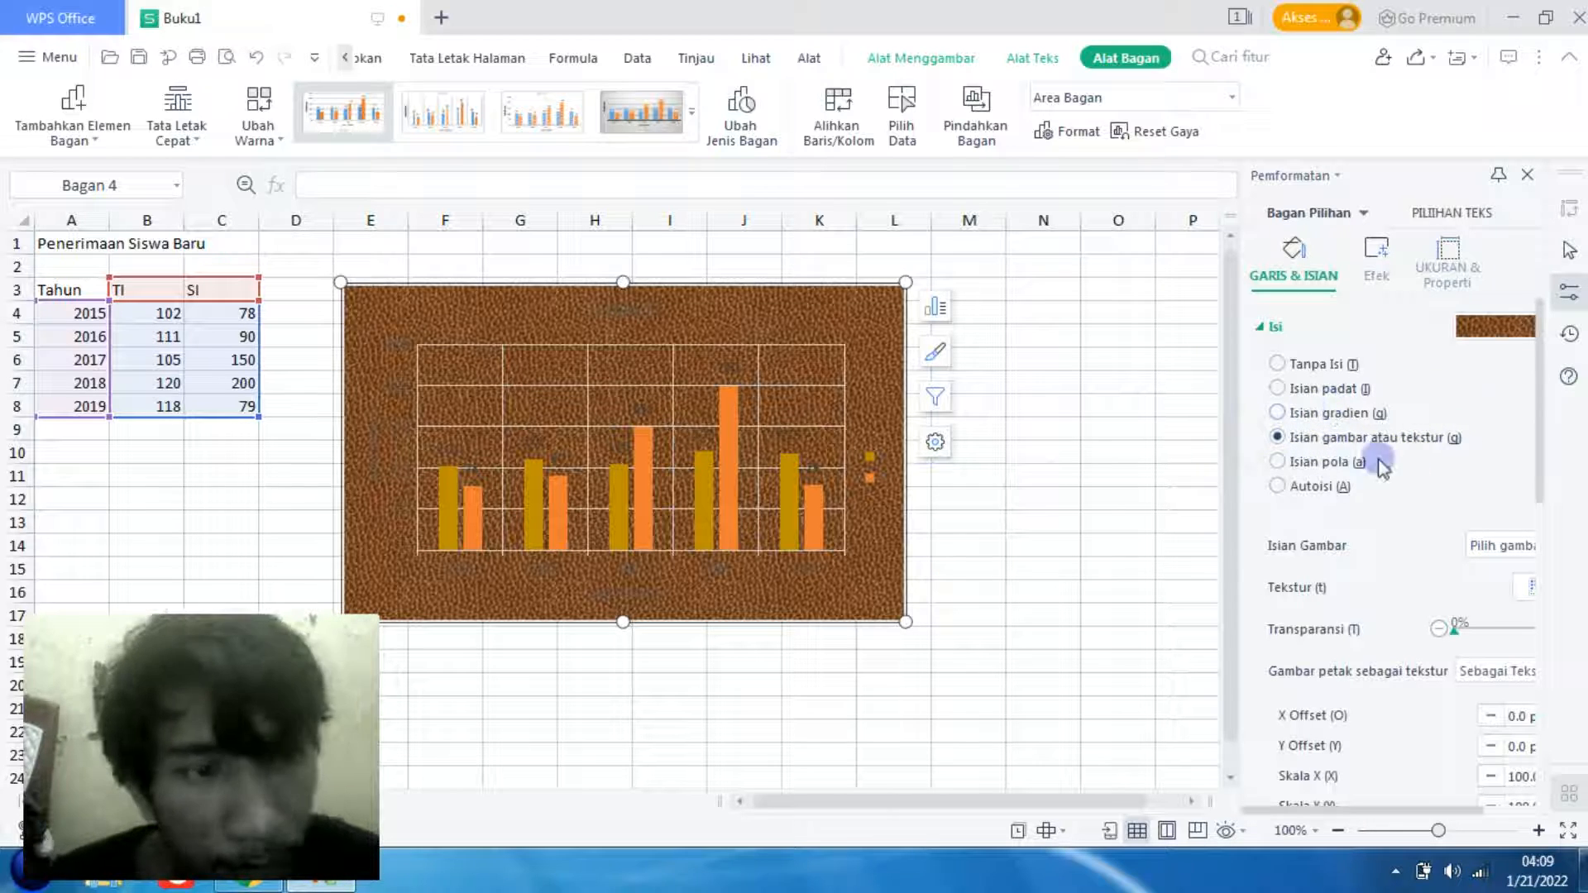
pyautogui.click(1503, 328)
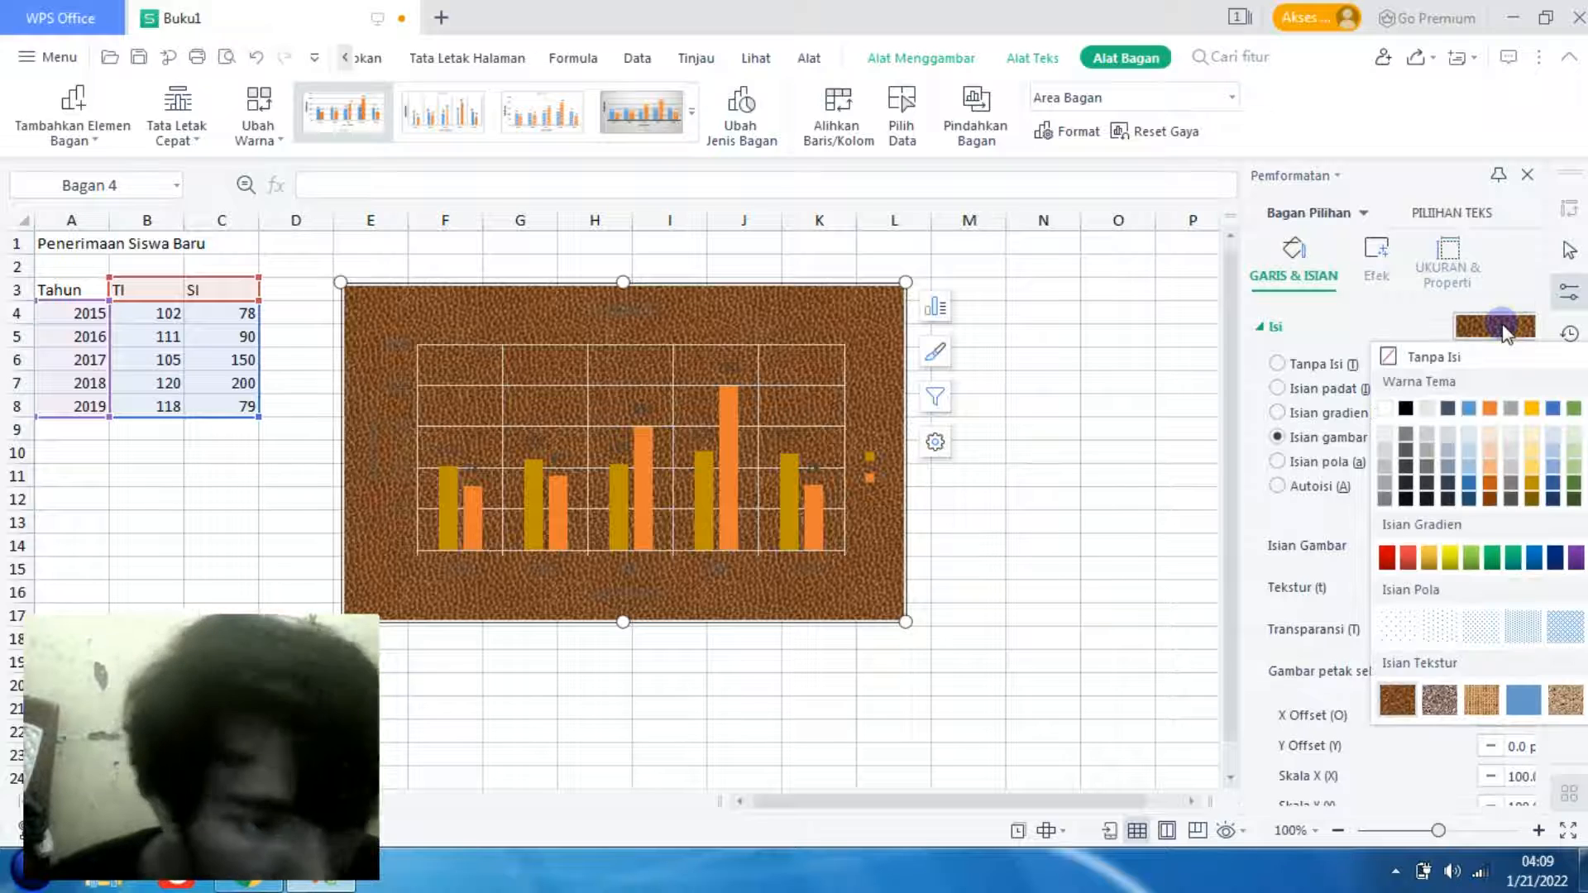
pyautogui.click(1566, 637)
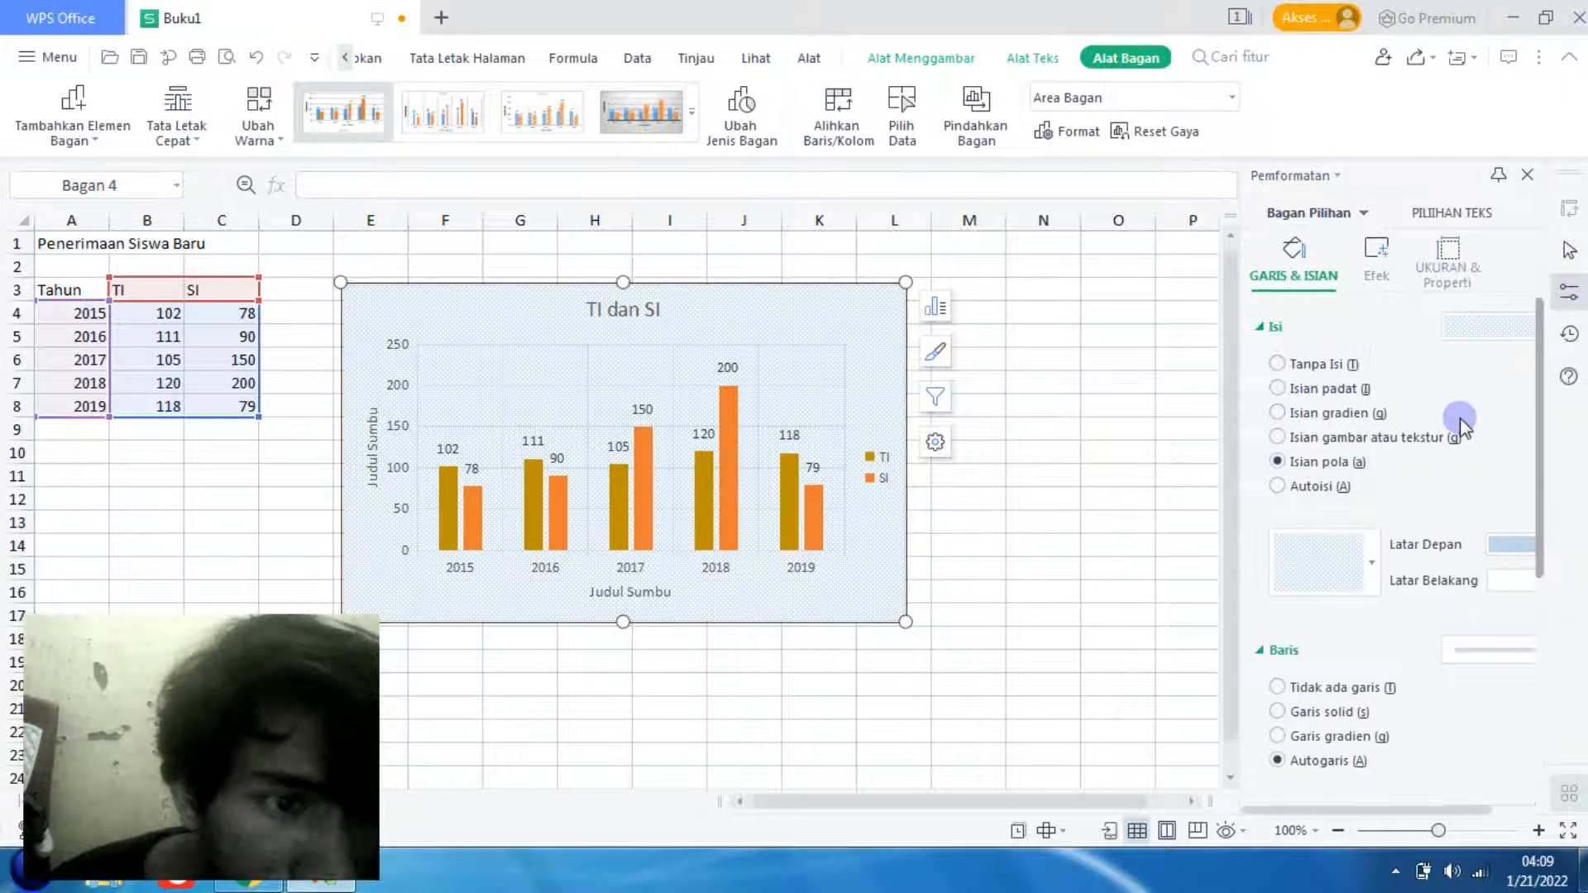
# - Try the texture fill on the chart area again and return it to a solid light blue fill
pyautogui.click(1334, 439)
pyautogui.click(1475, 329)
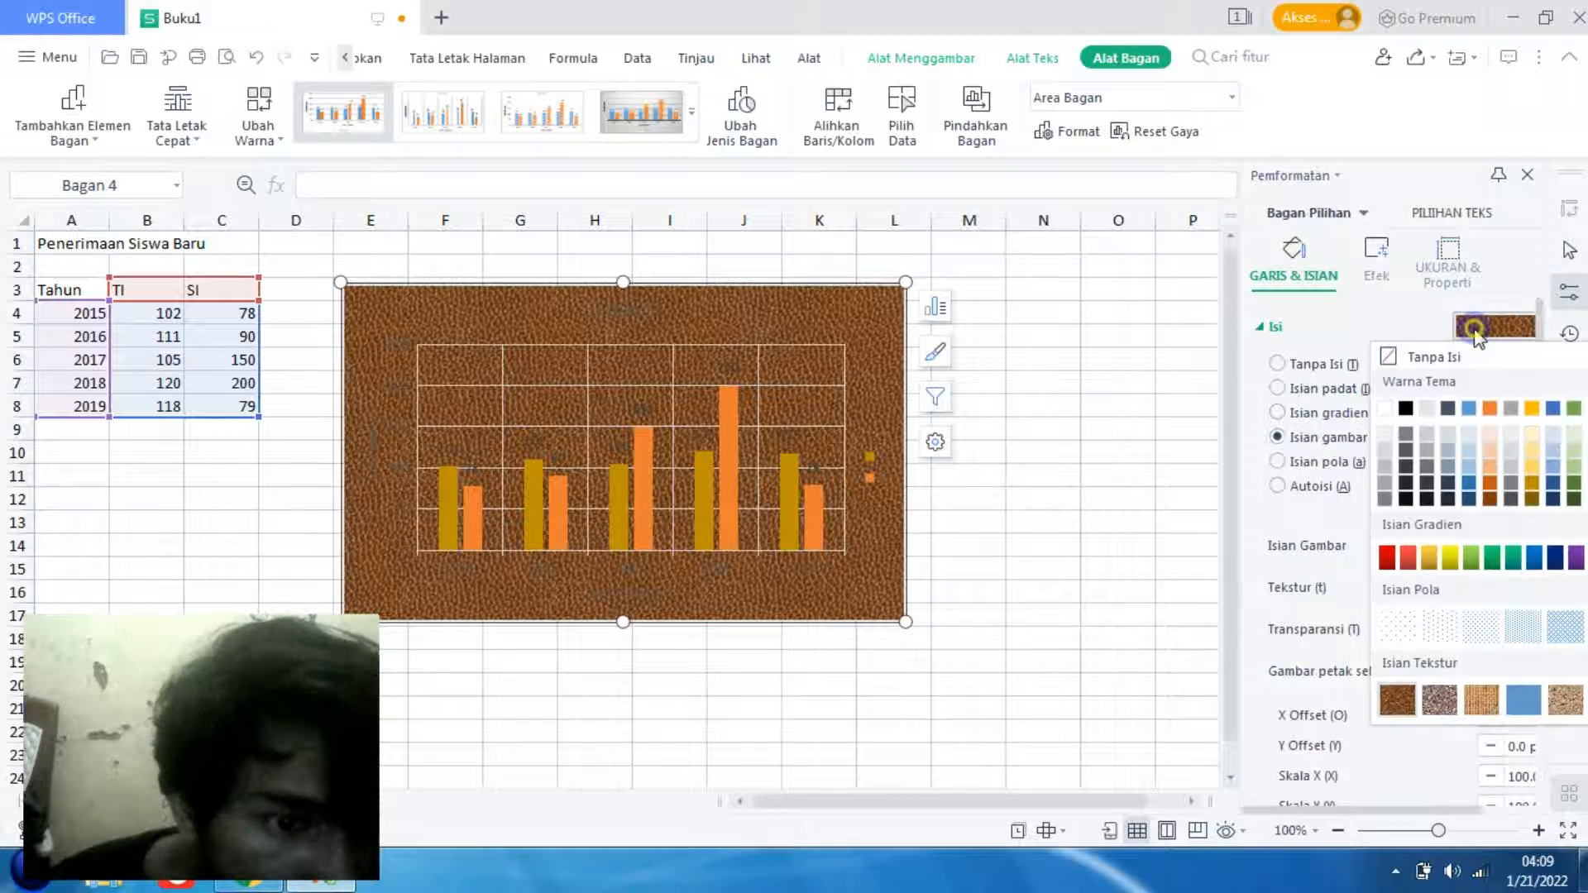
pyautogui.click(1475, 329)
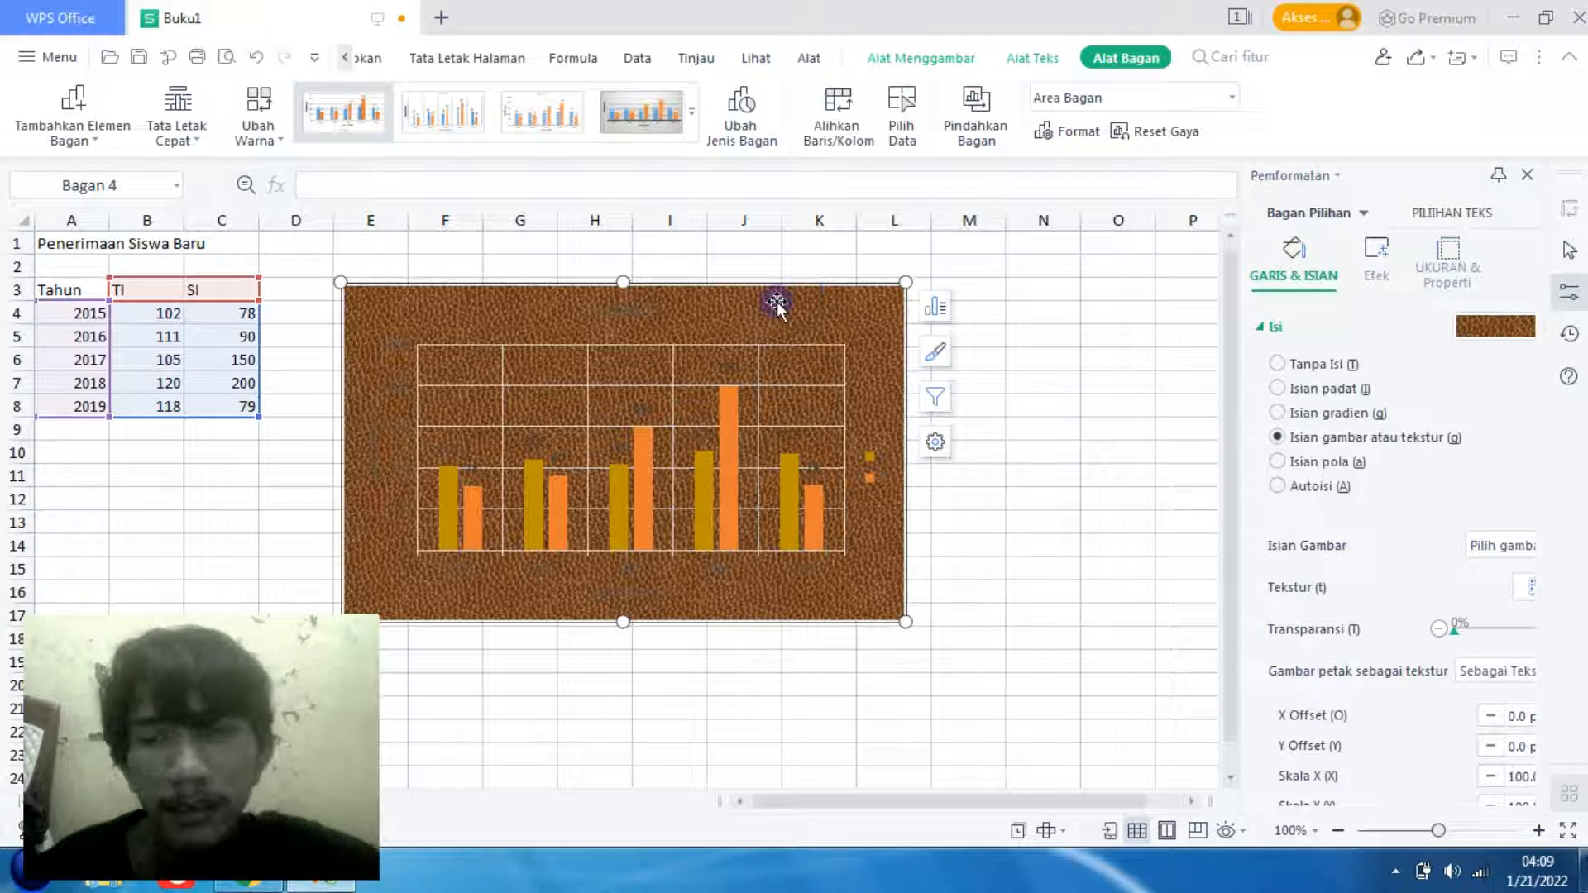
pyautogui.click(1279, 389)
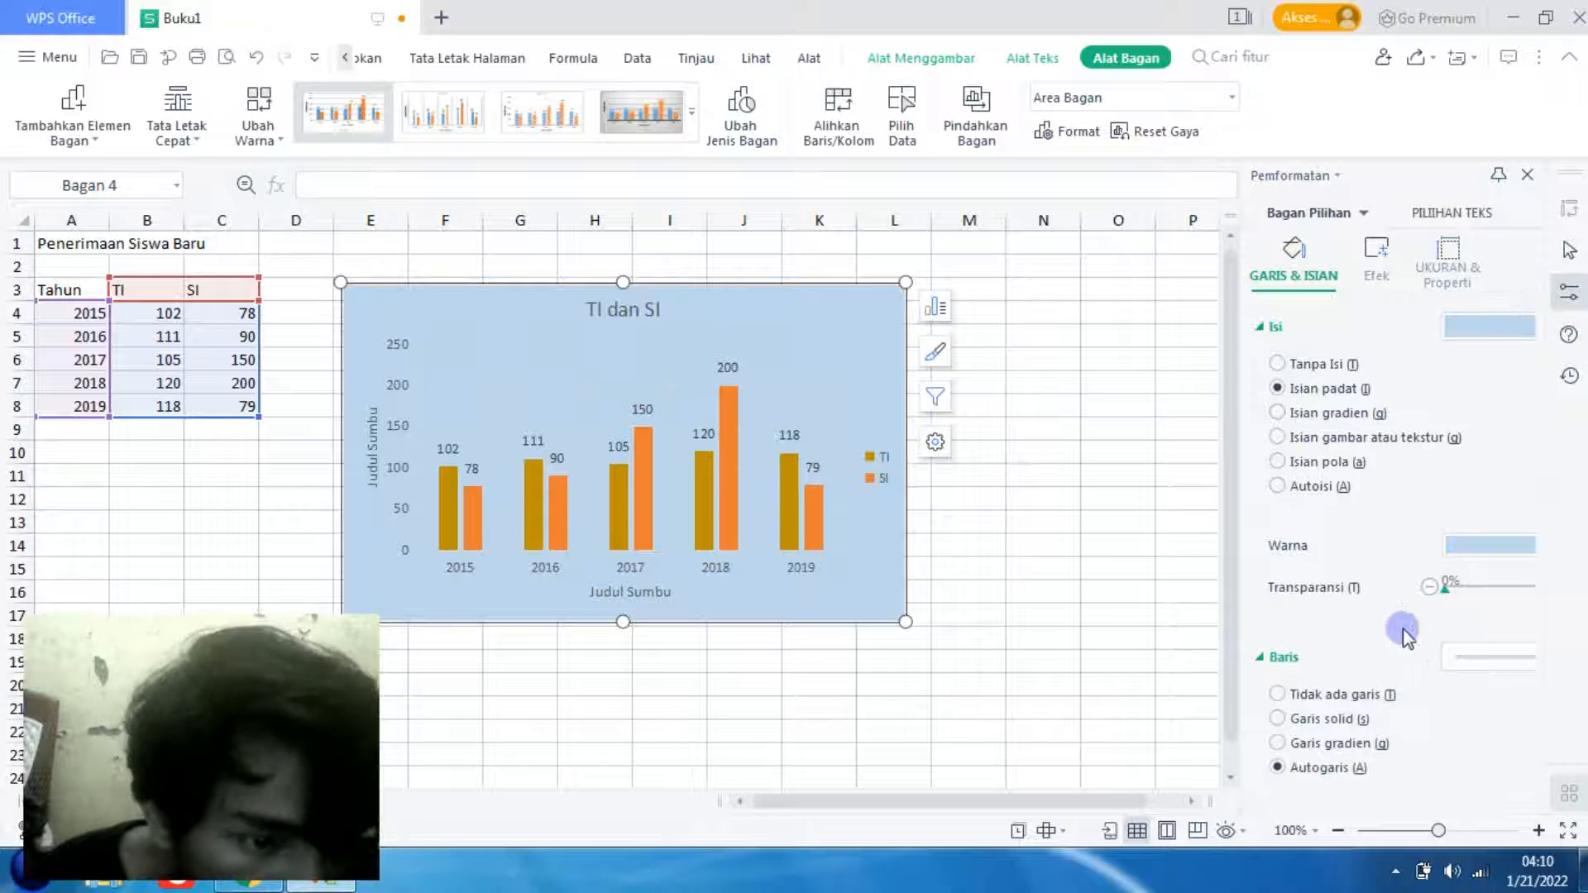
# - Give the chart area a solid border line and recolour its solid fill to dark grey
pyautogui.click(1300, 720)
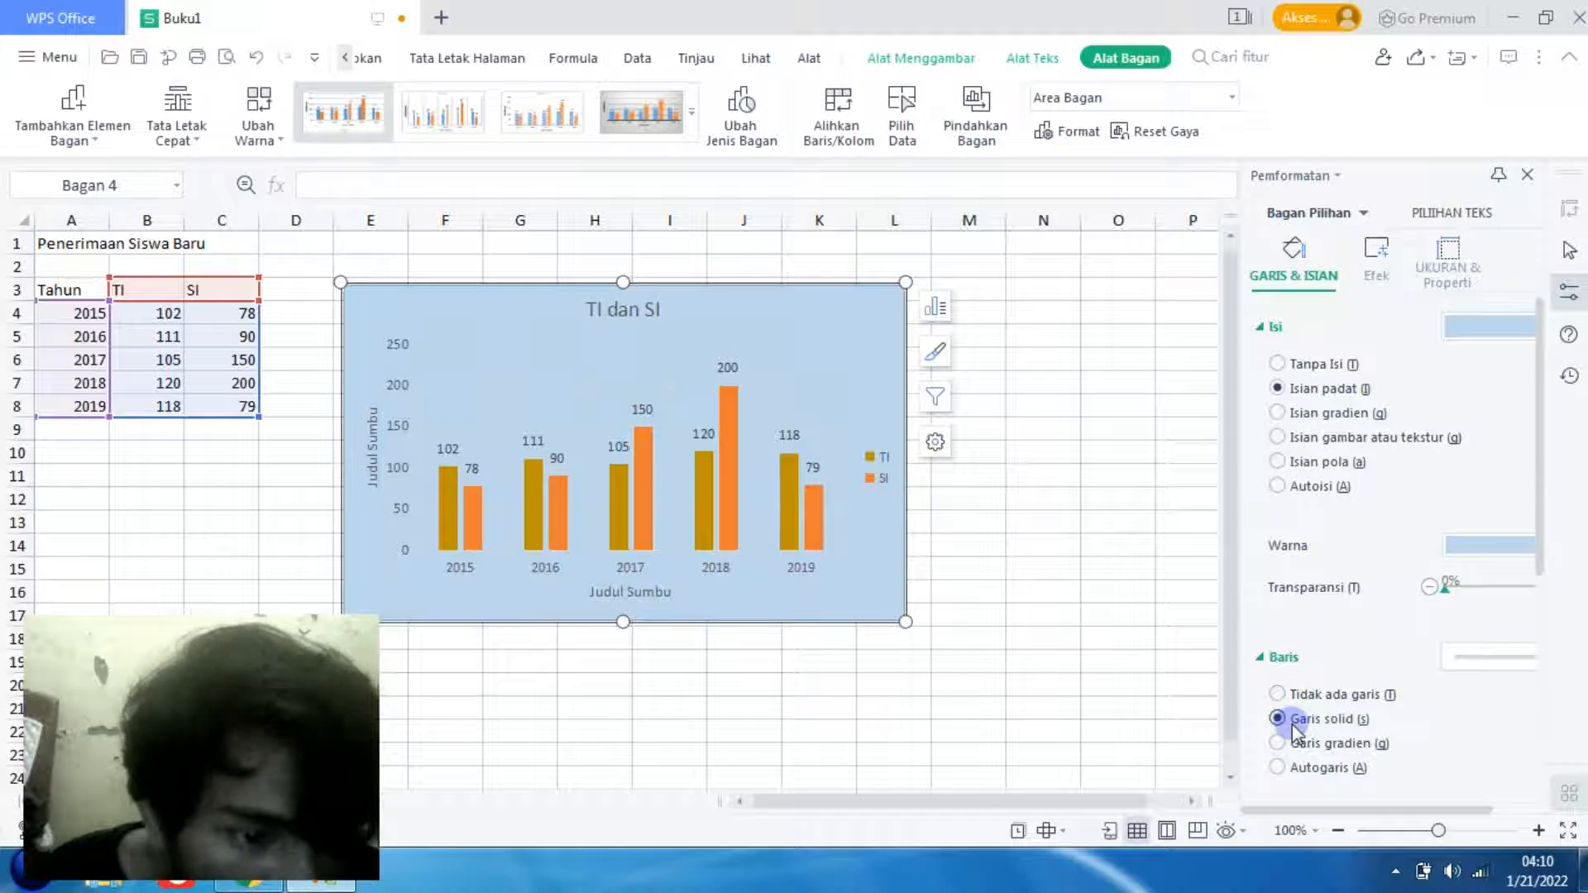
pyautogui.click(1543, 546)
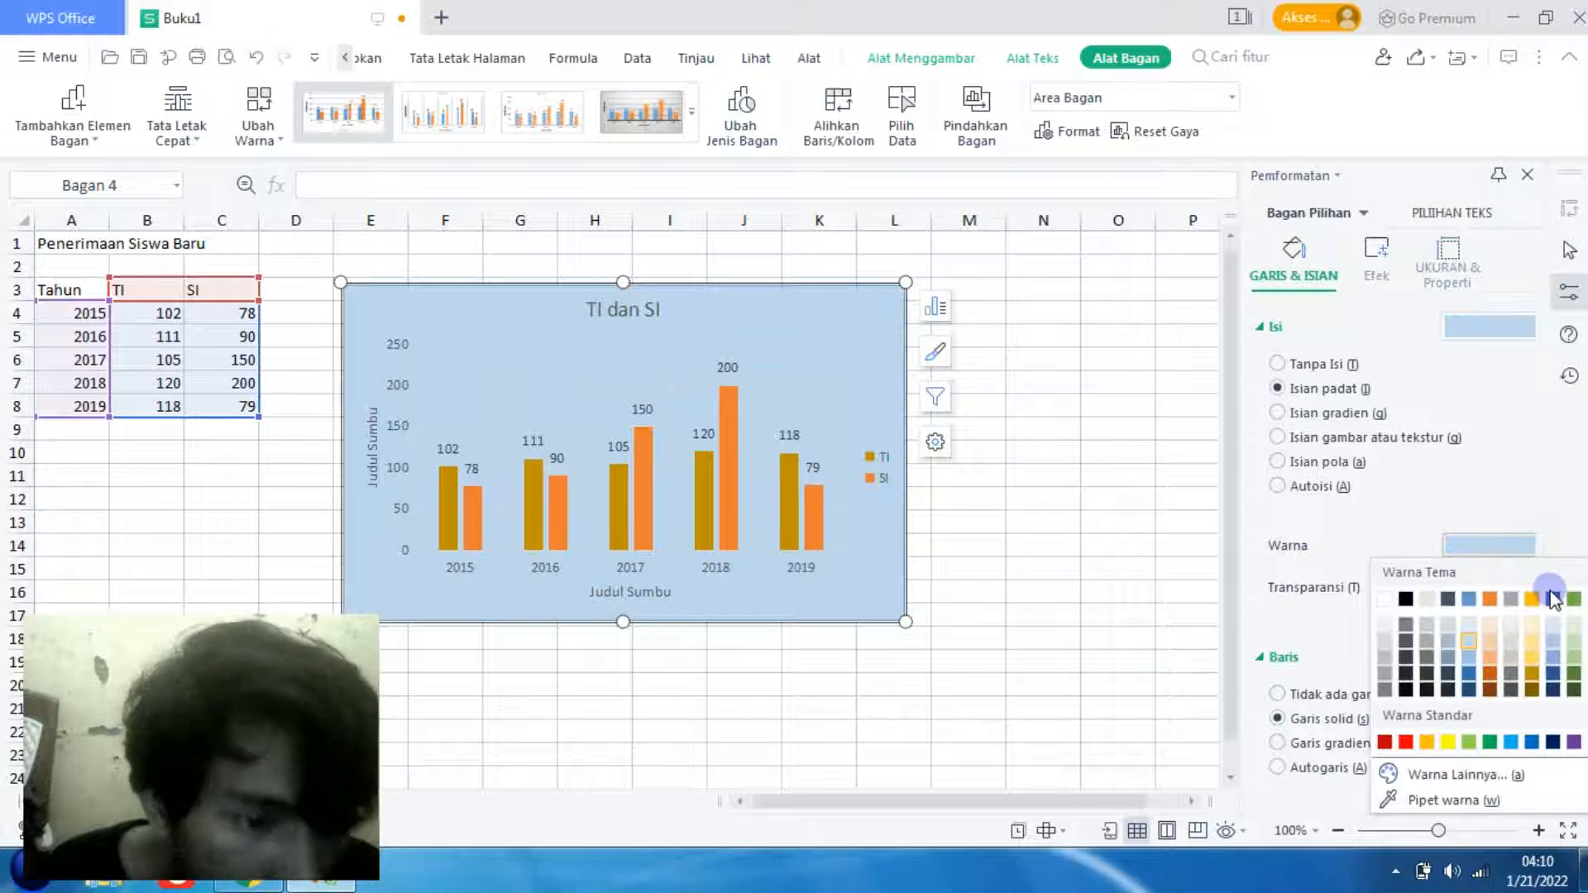
pyautogui.click(1444, 641)
pyautogui.click(1409, 649)
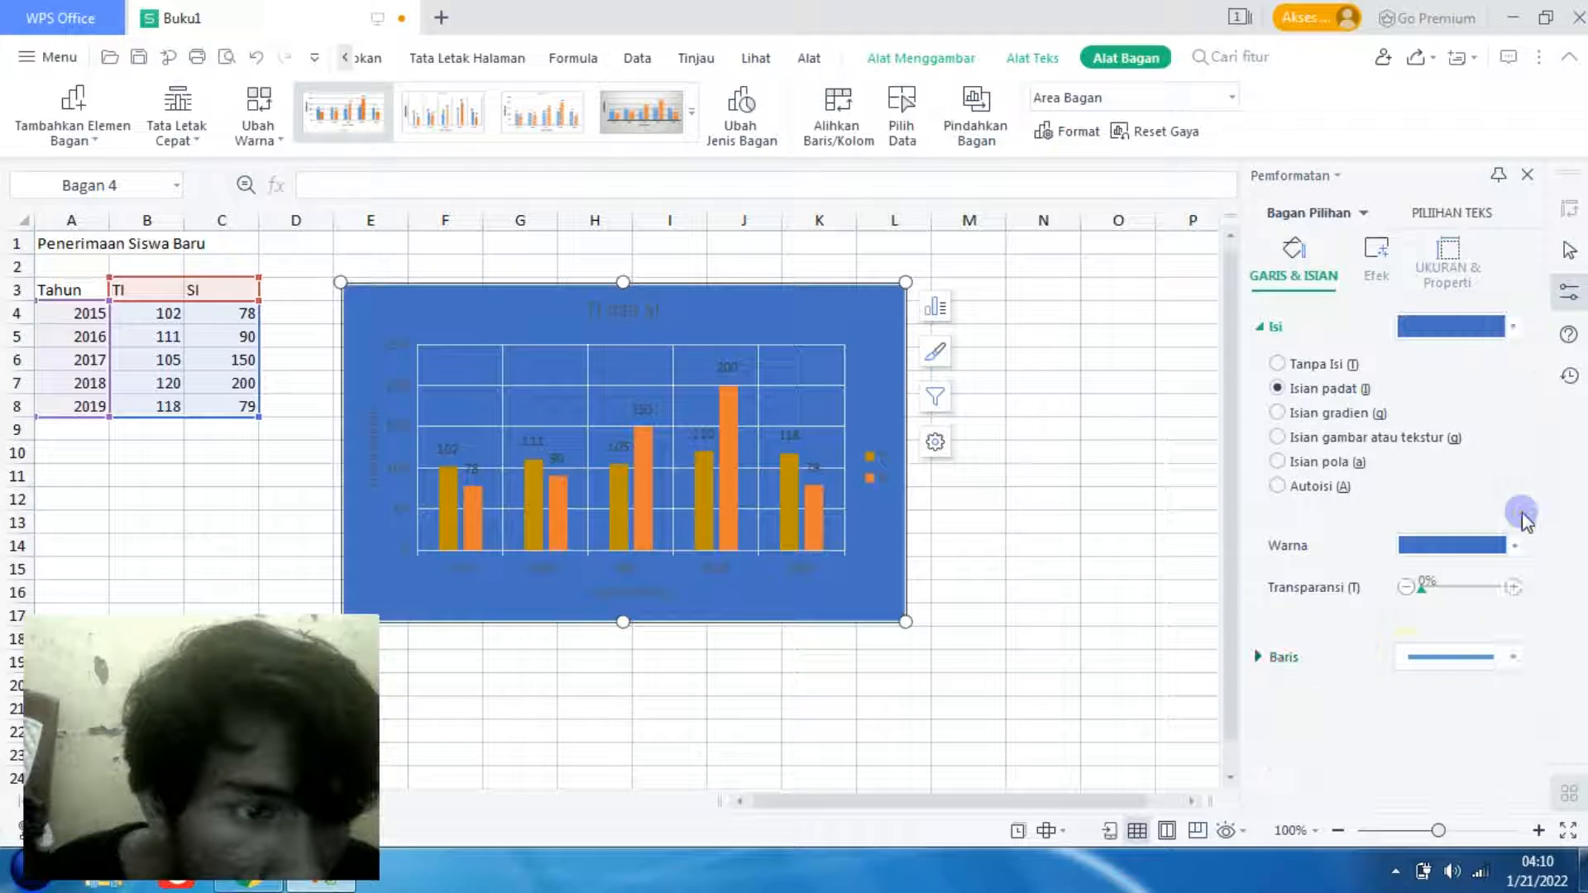
pyautogui.click(1461, 343)
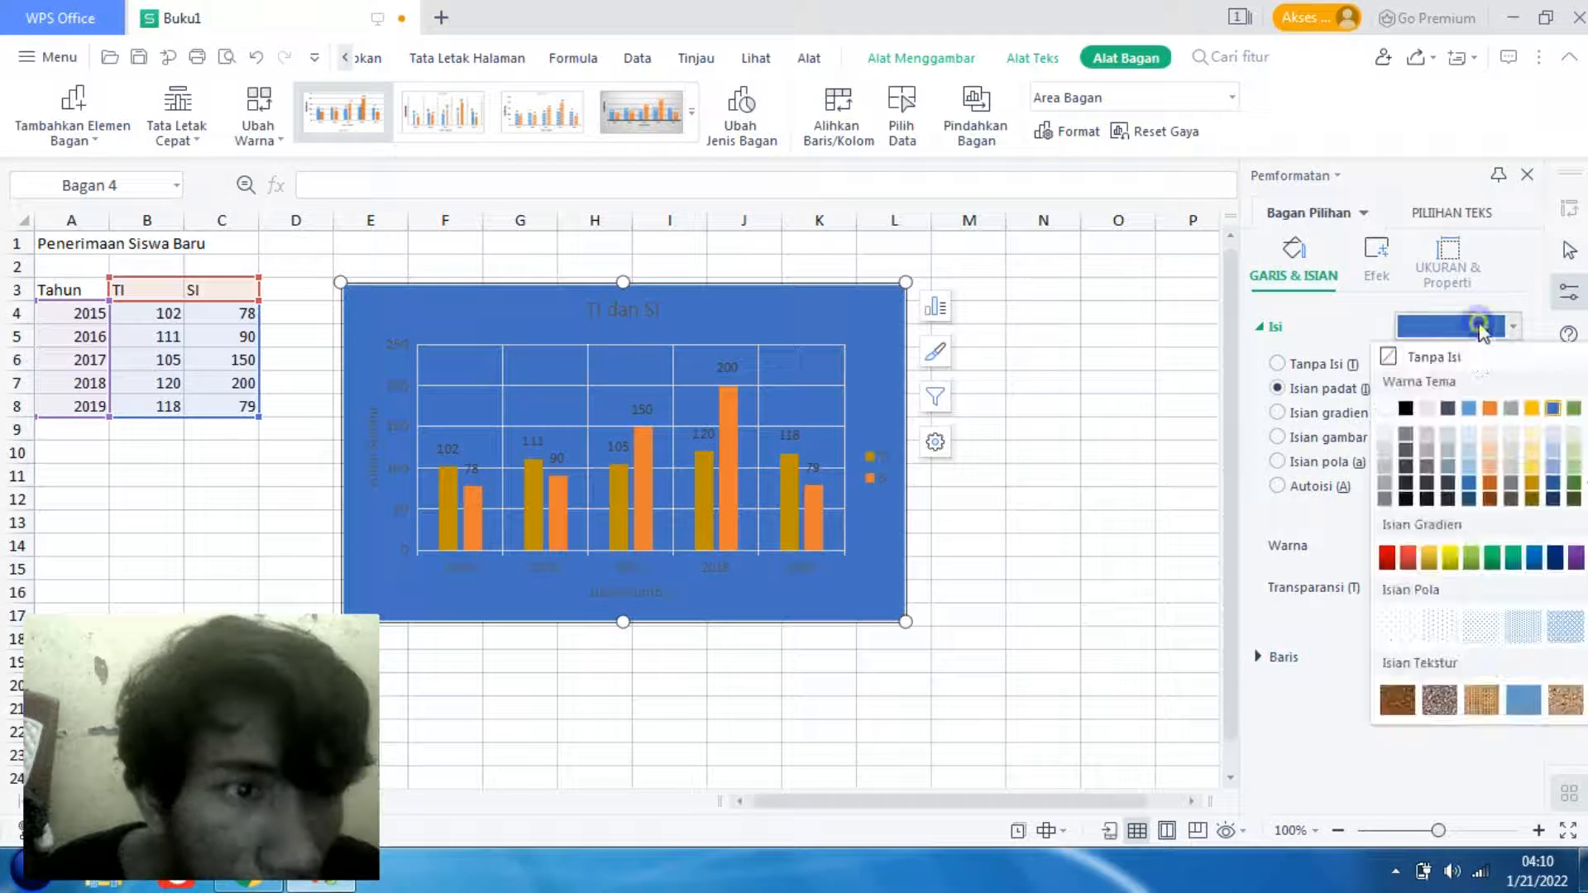
pyautogui.click(1410, 439)
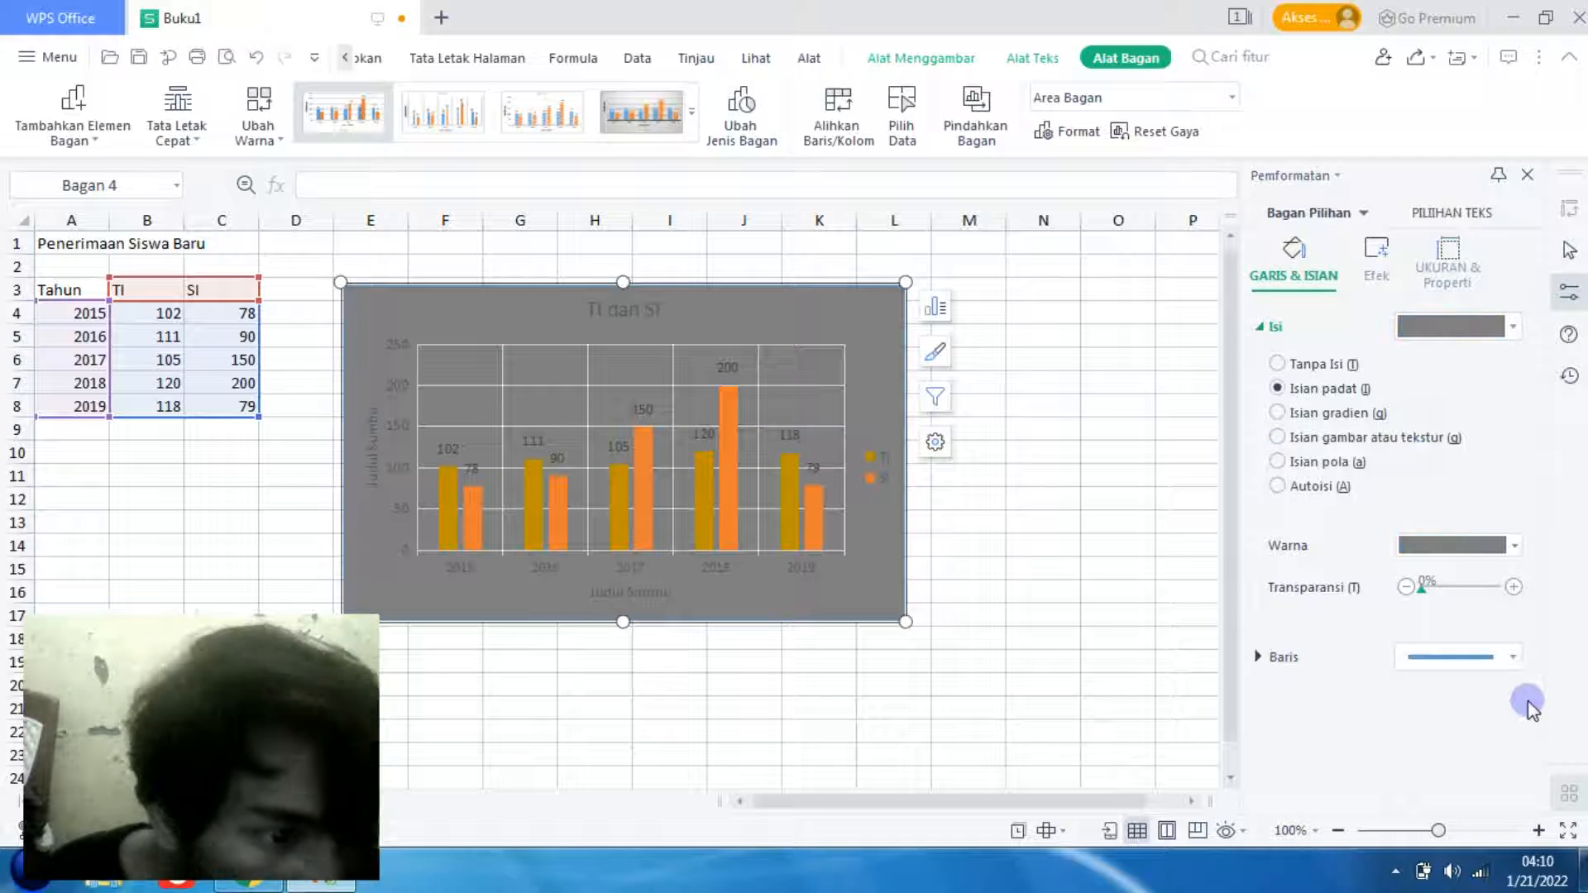
# - Set the colour of the chart area's solid border line to red
pyautogui.click(1276, 660)
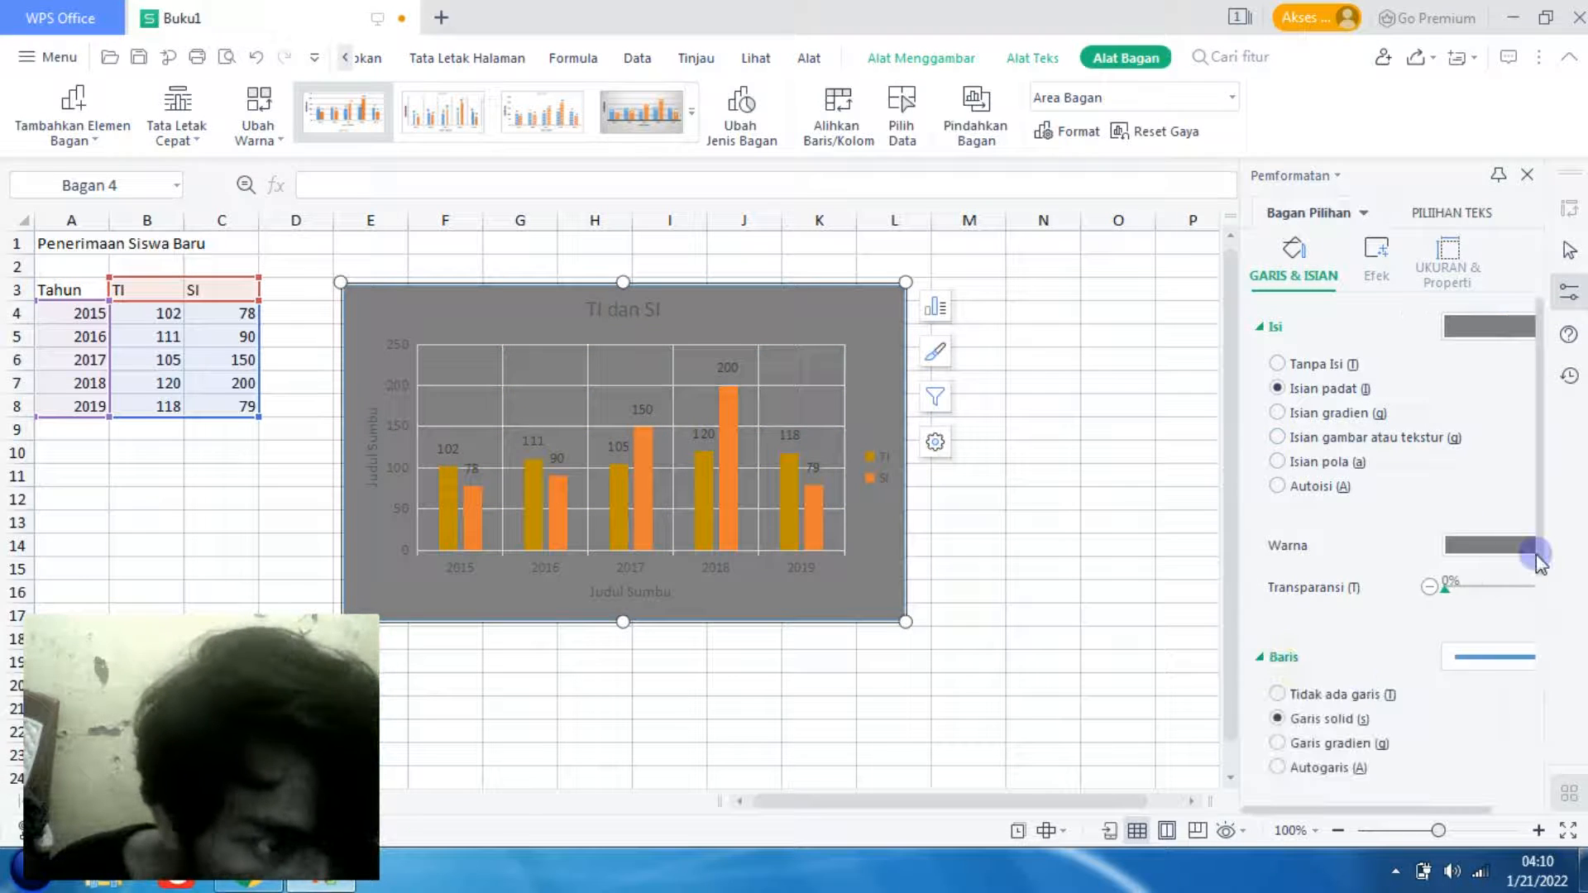
pyautogui.moveTo(1540, 552); pyautogui.dragTo(1531, 699)
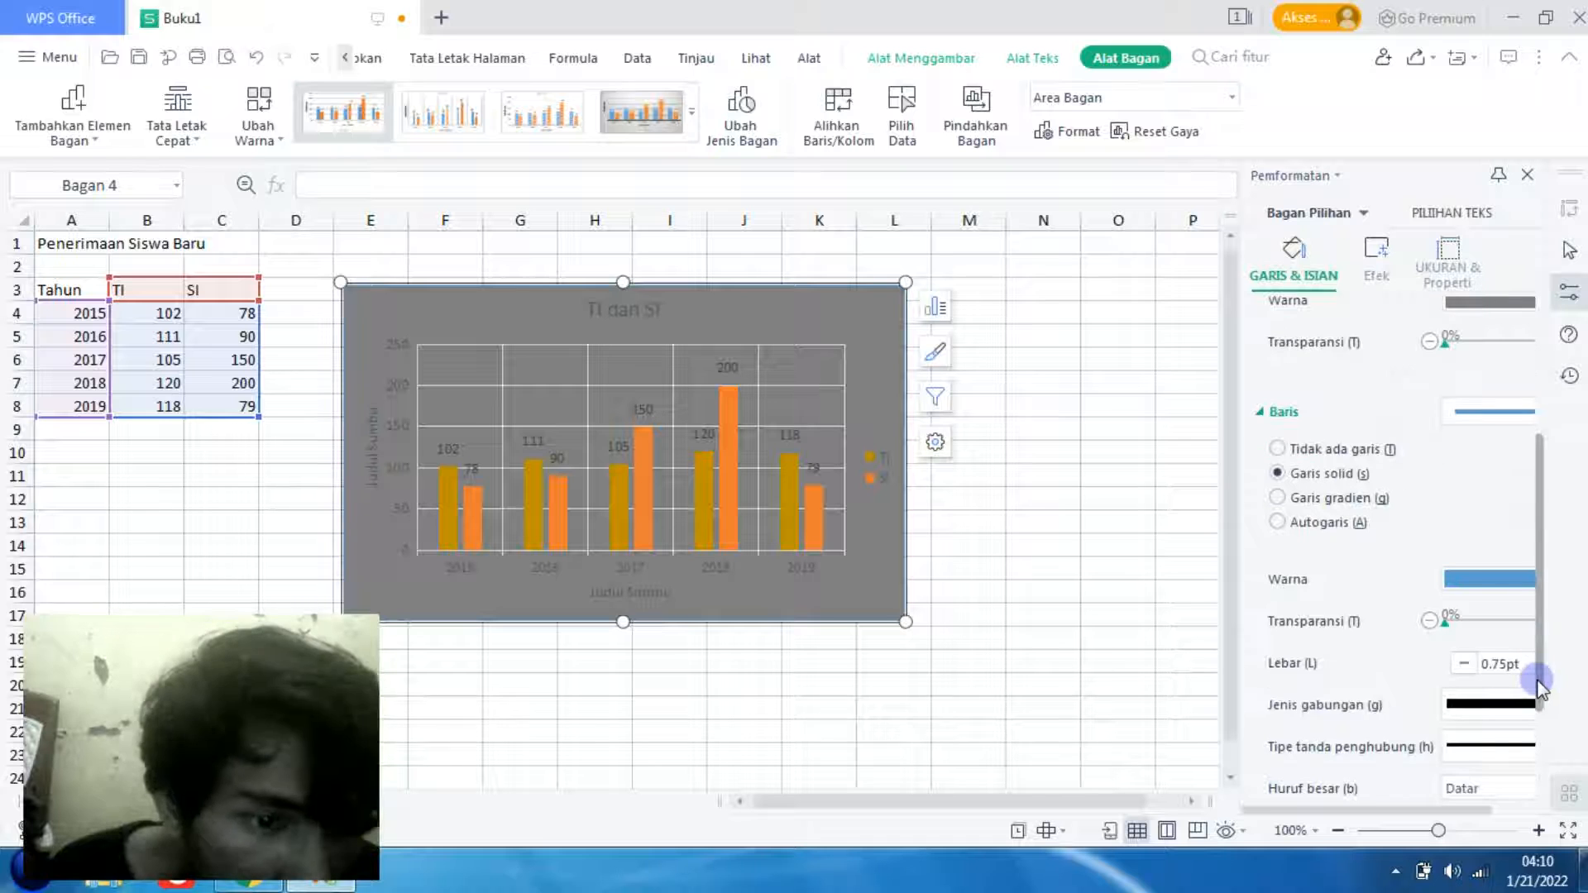
pyautogui.click(1497, 579)
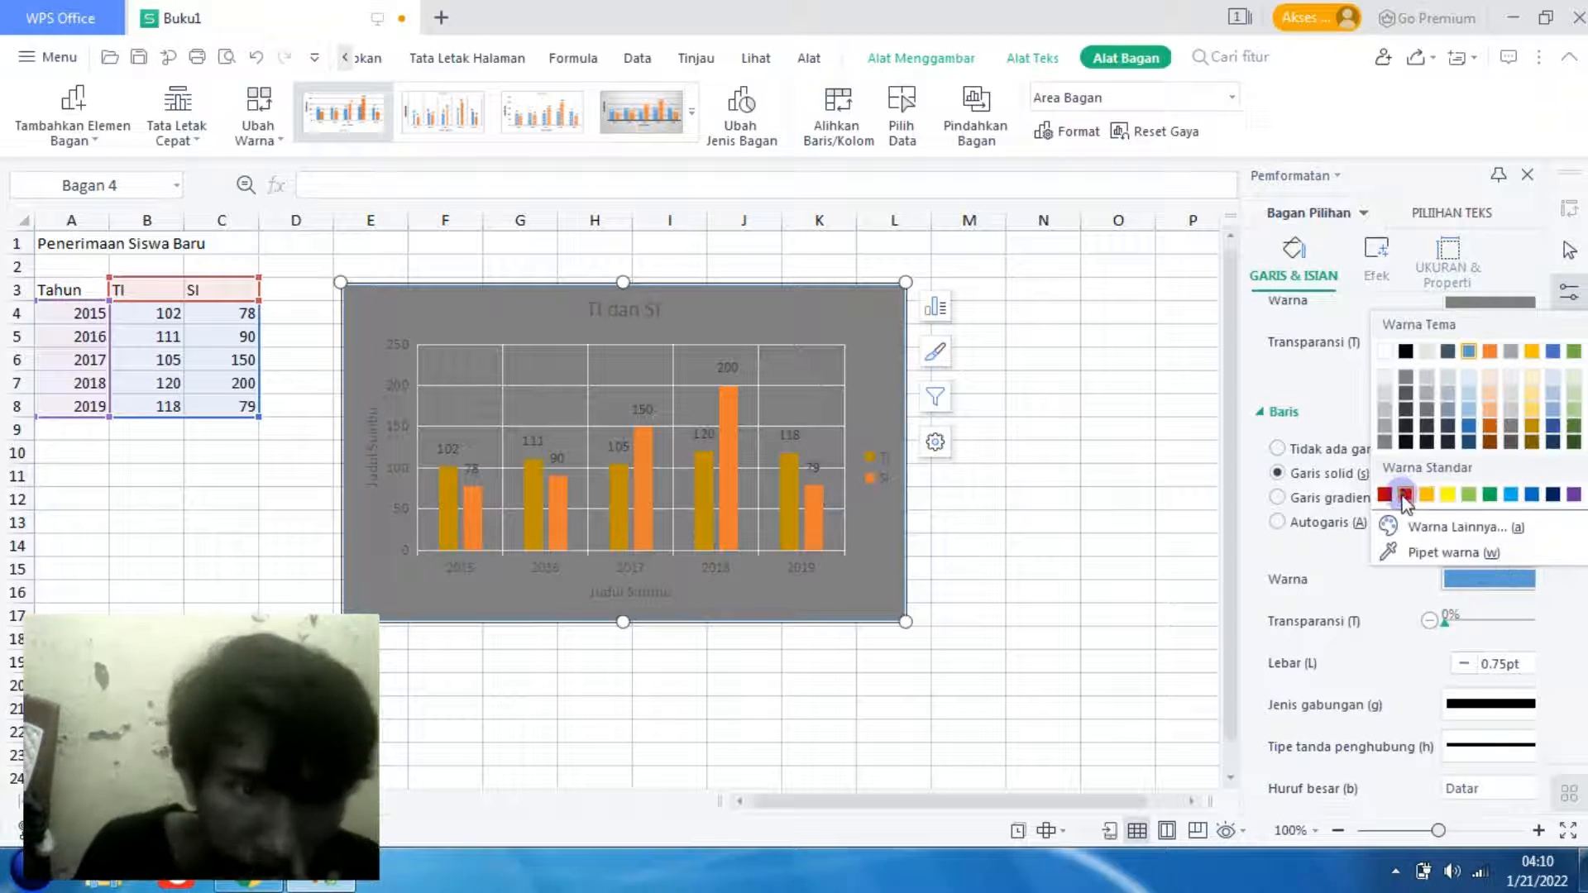
pyautogui.click(1405, 495)
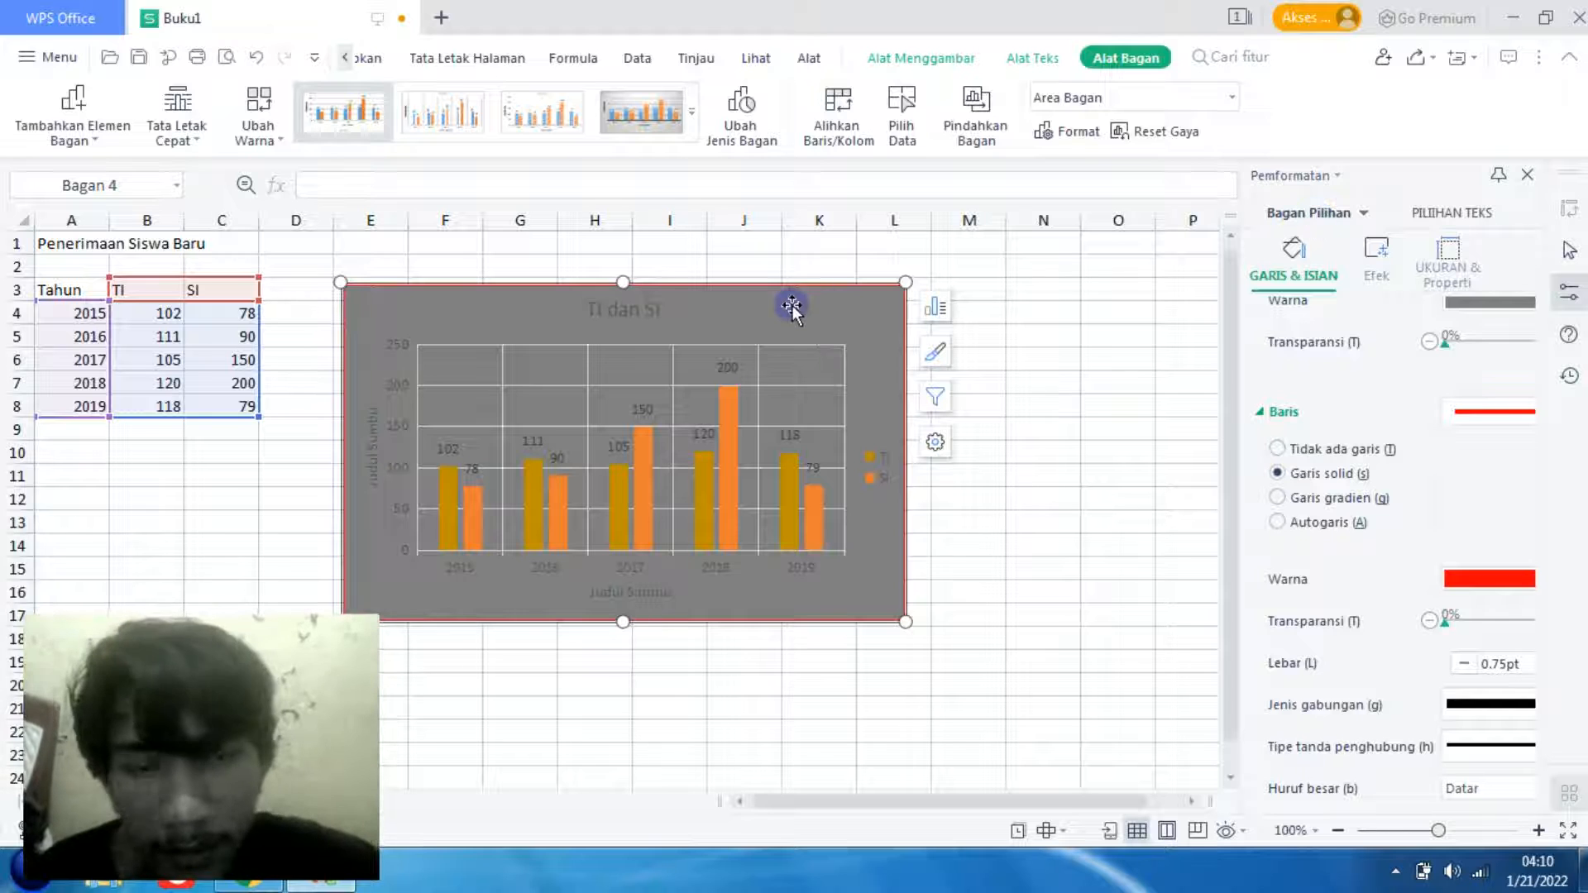
# - Apply the first outer shadow preset, cast at 45°, to the chart area
pyautogui.click(1377, 273)
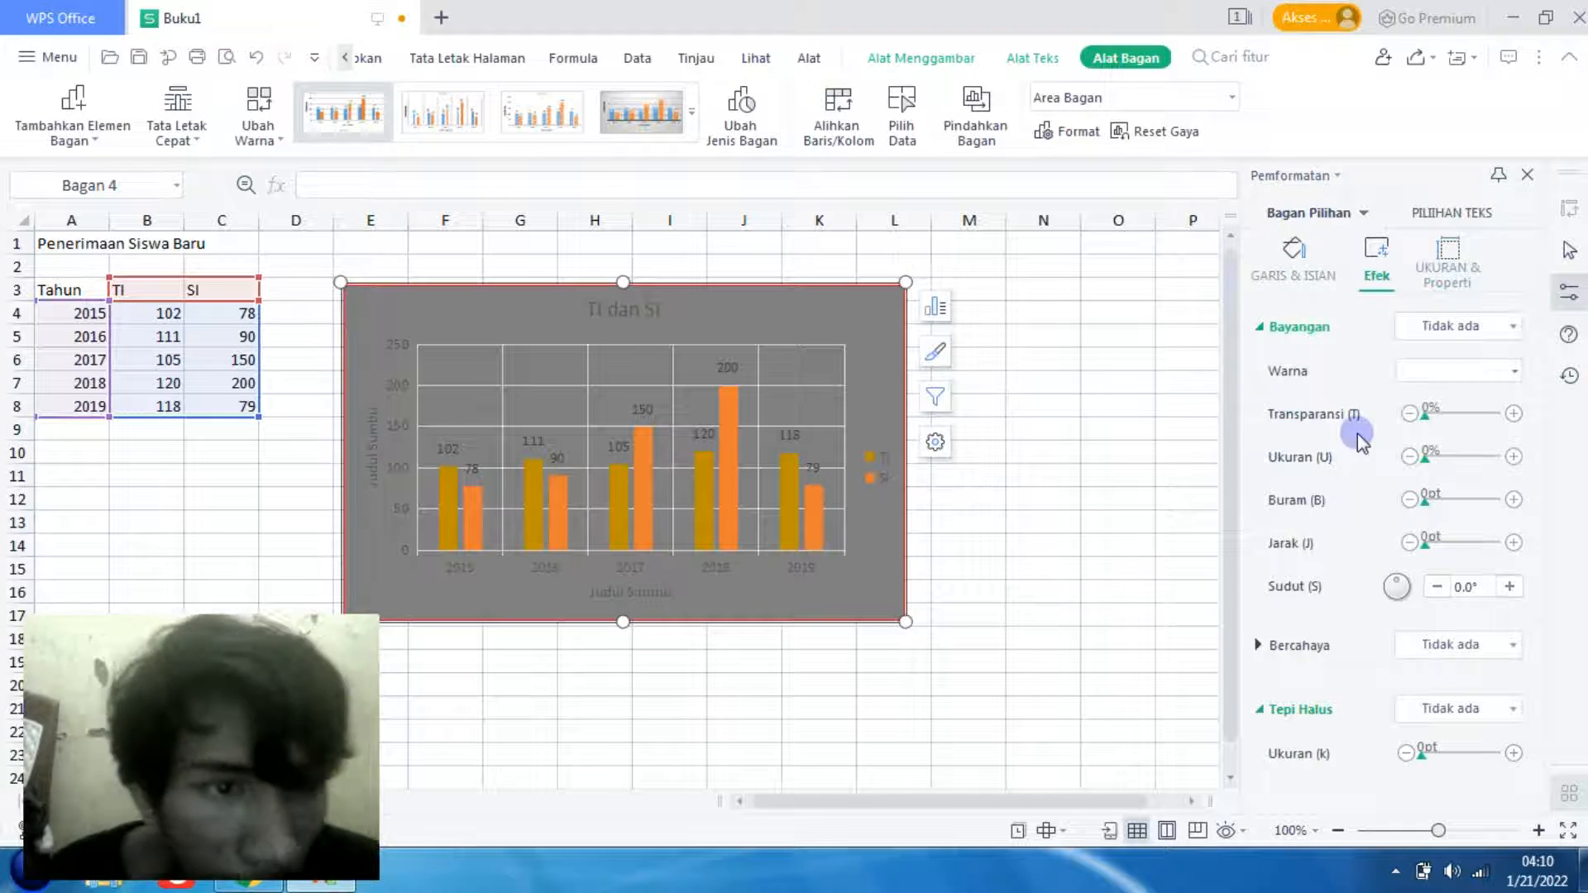
pyautogui.click(1259, 326)
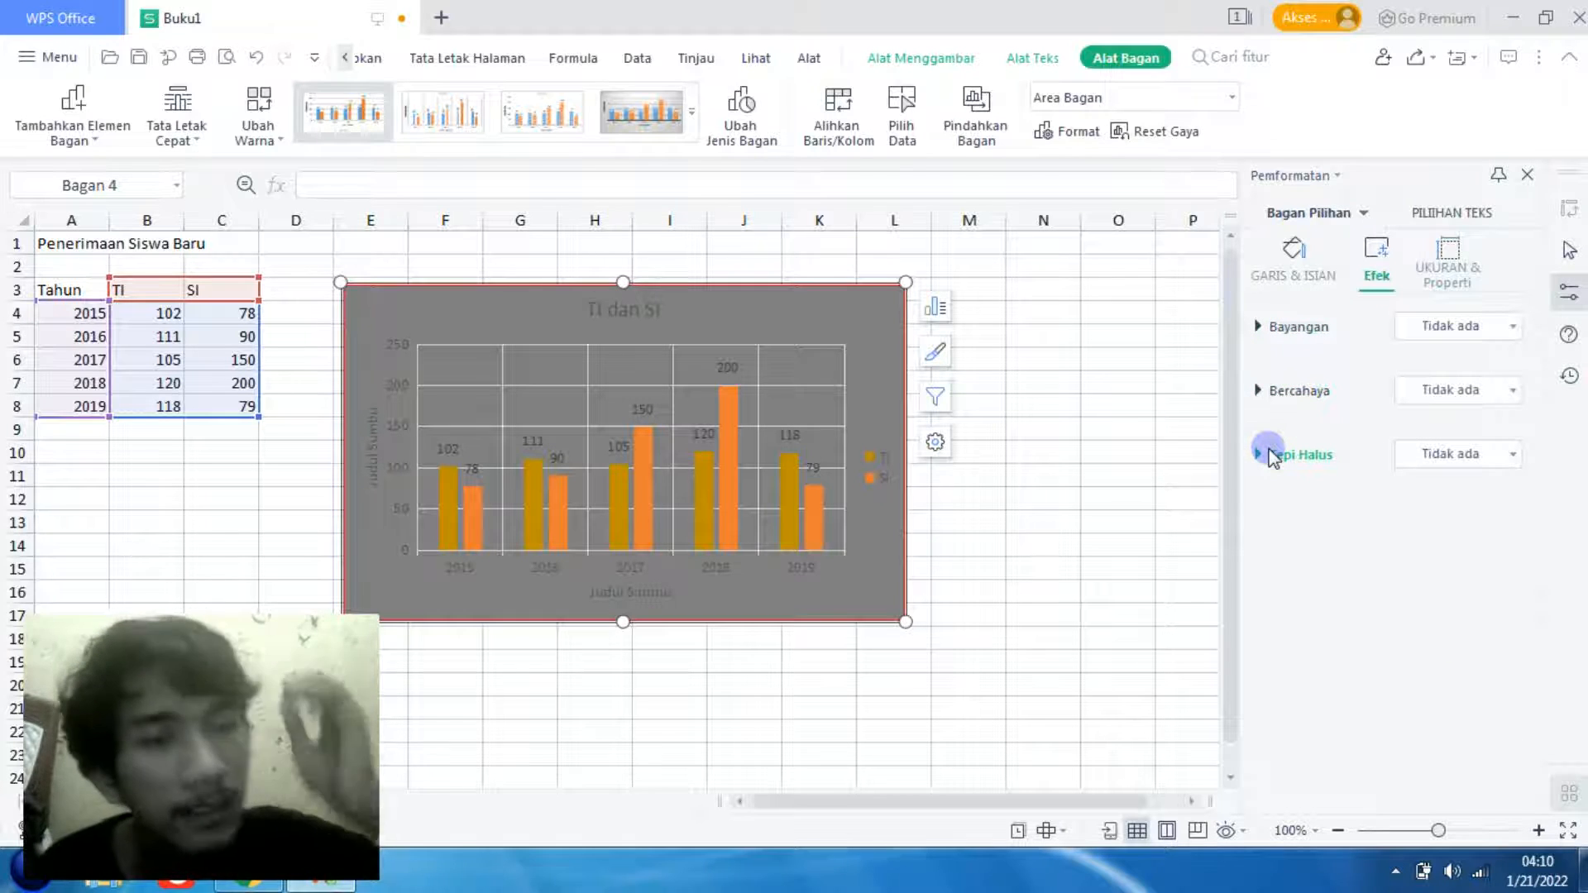
pyautogui.click(1284, 331)
pyautogui.click(1469, 328)
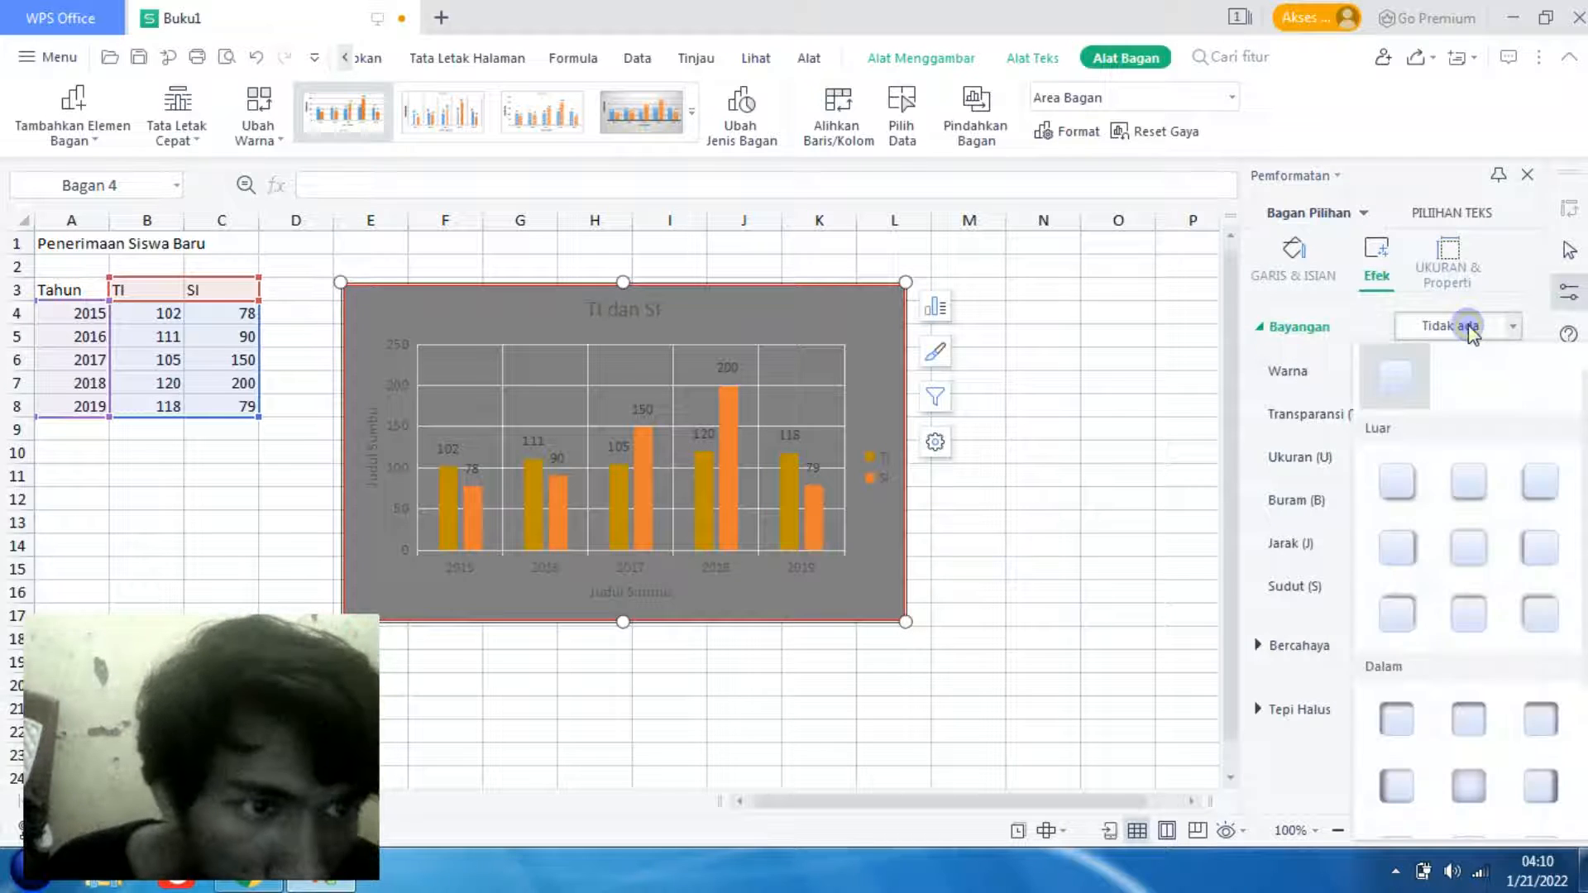
pyautogui.click(1408, 488)
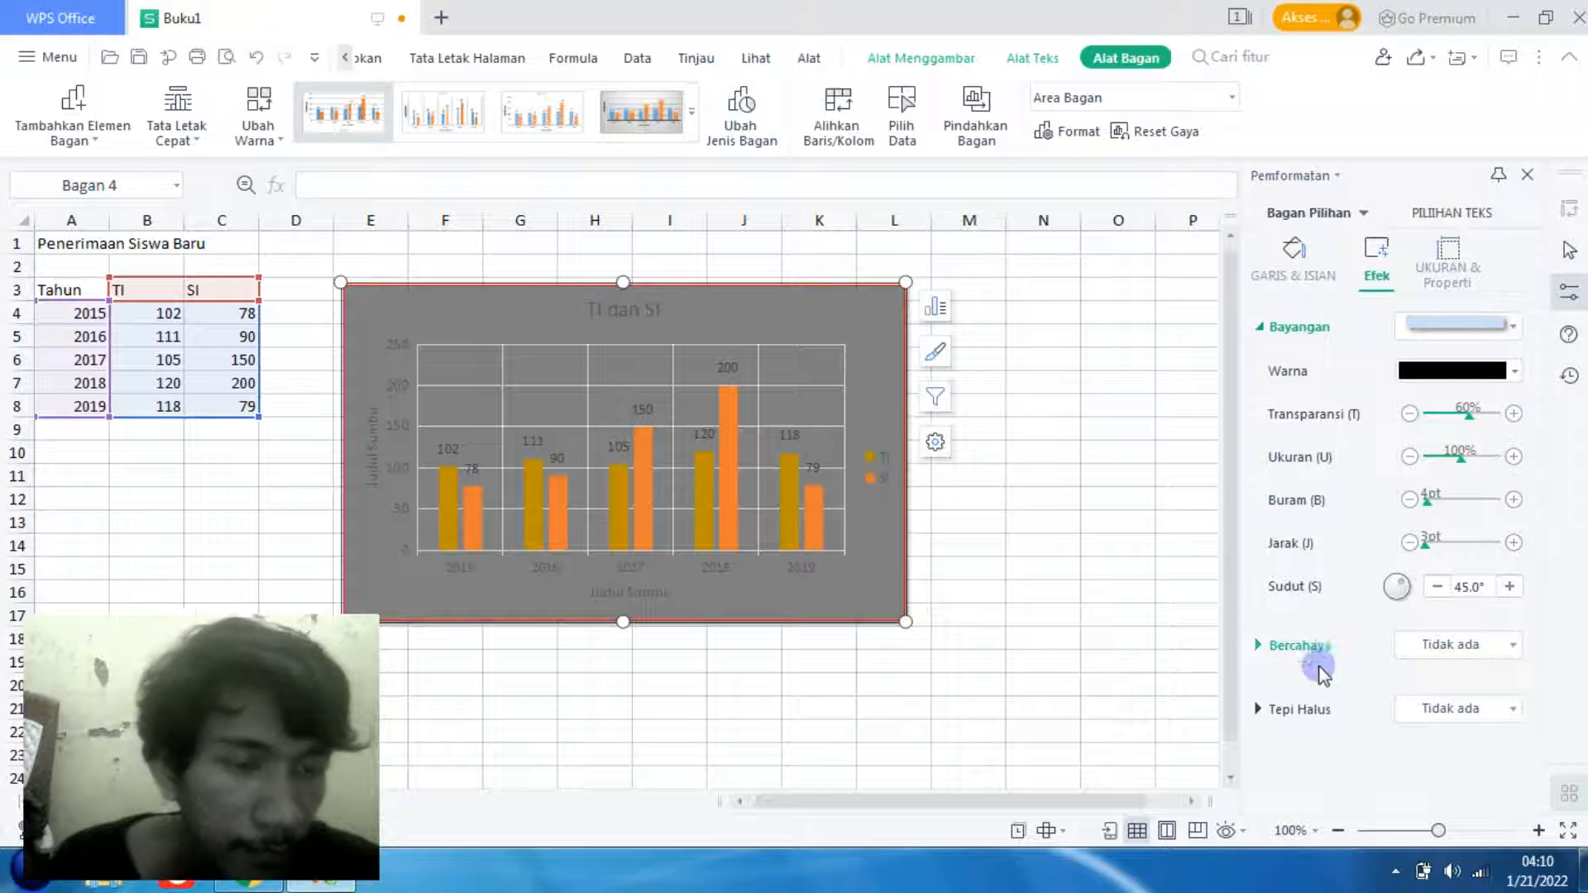
# - Give the chart area an orange 18 pt glow effect
pyautogui.click(1300, 646)
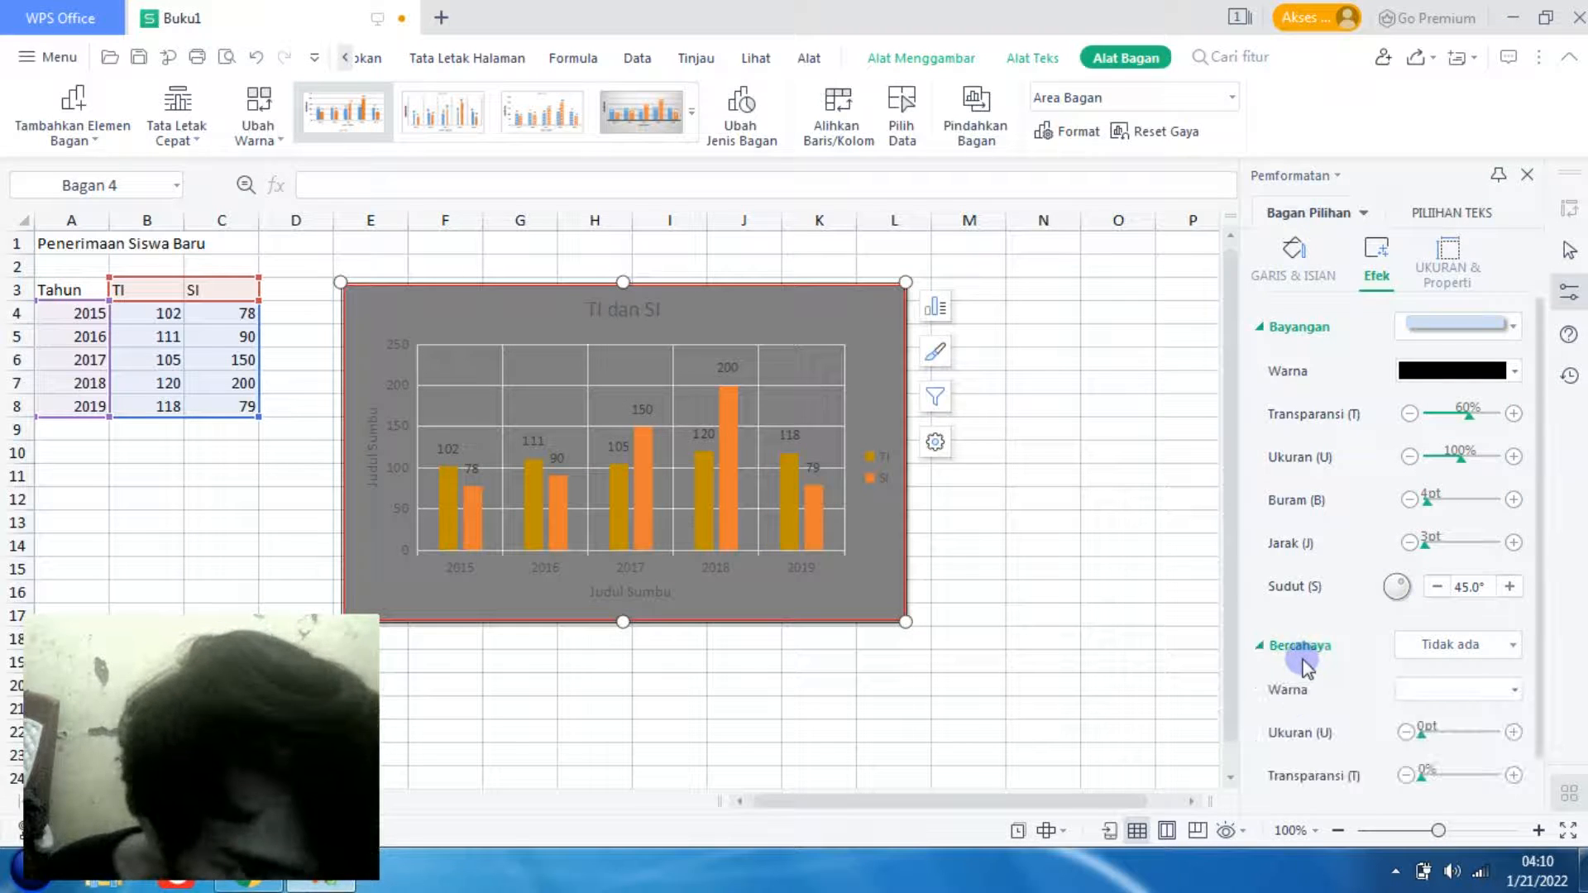
pyautogui.click(1485, 645)
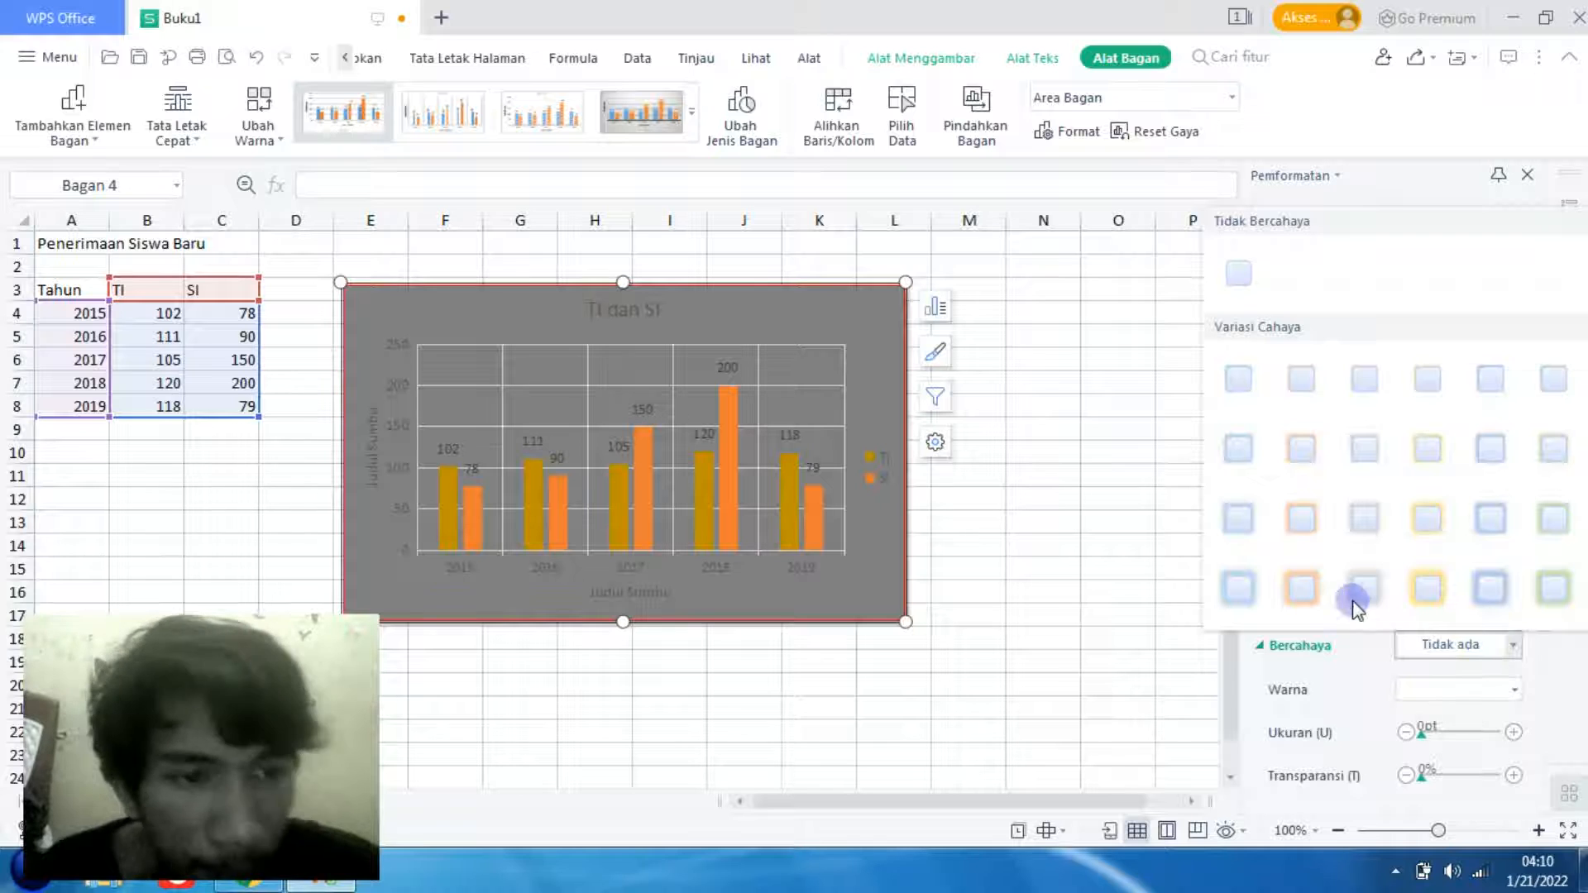
pyautogui.click(1310, 586)
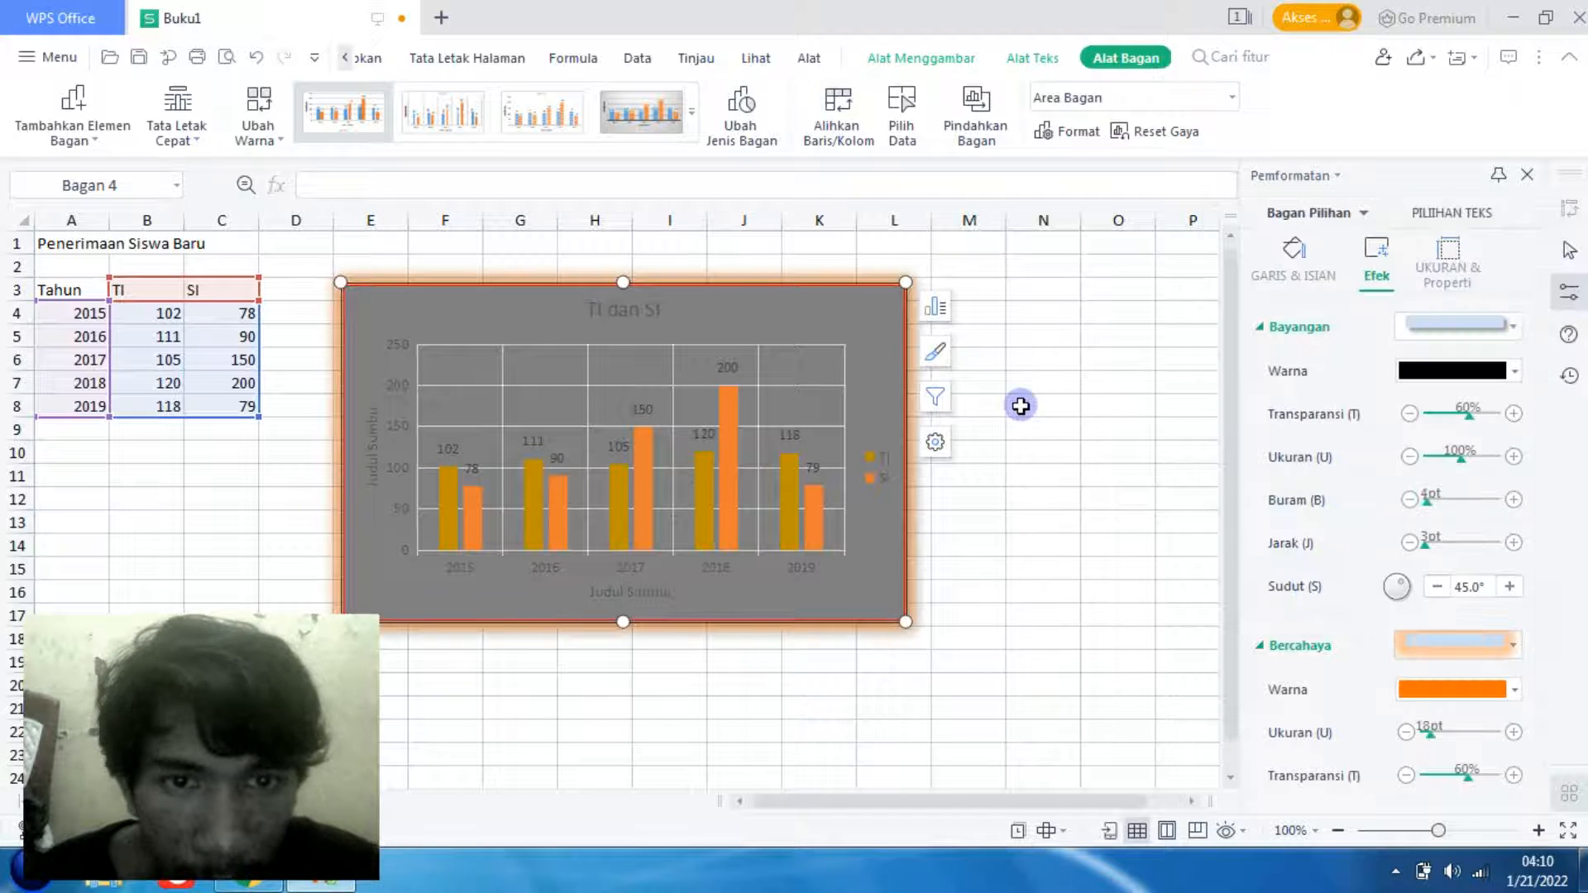
pyautogui.click(1268, 645)
# - Apply a 2.5 pt soft edge to the chart area and move the chart right so it starts at column G
pyautogui.click(1321, 711)
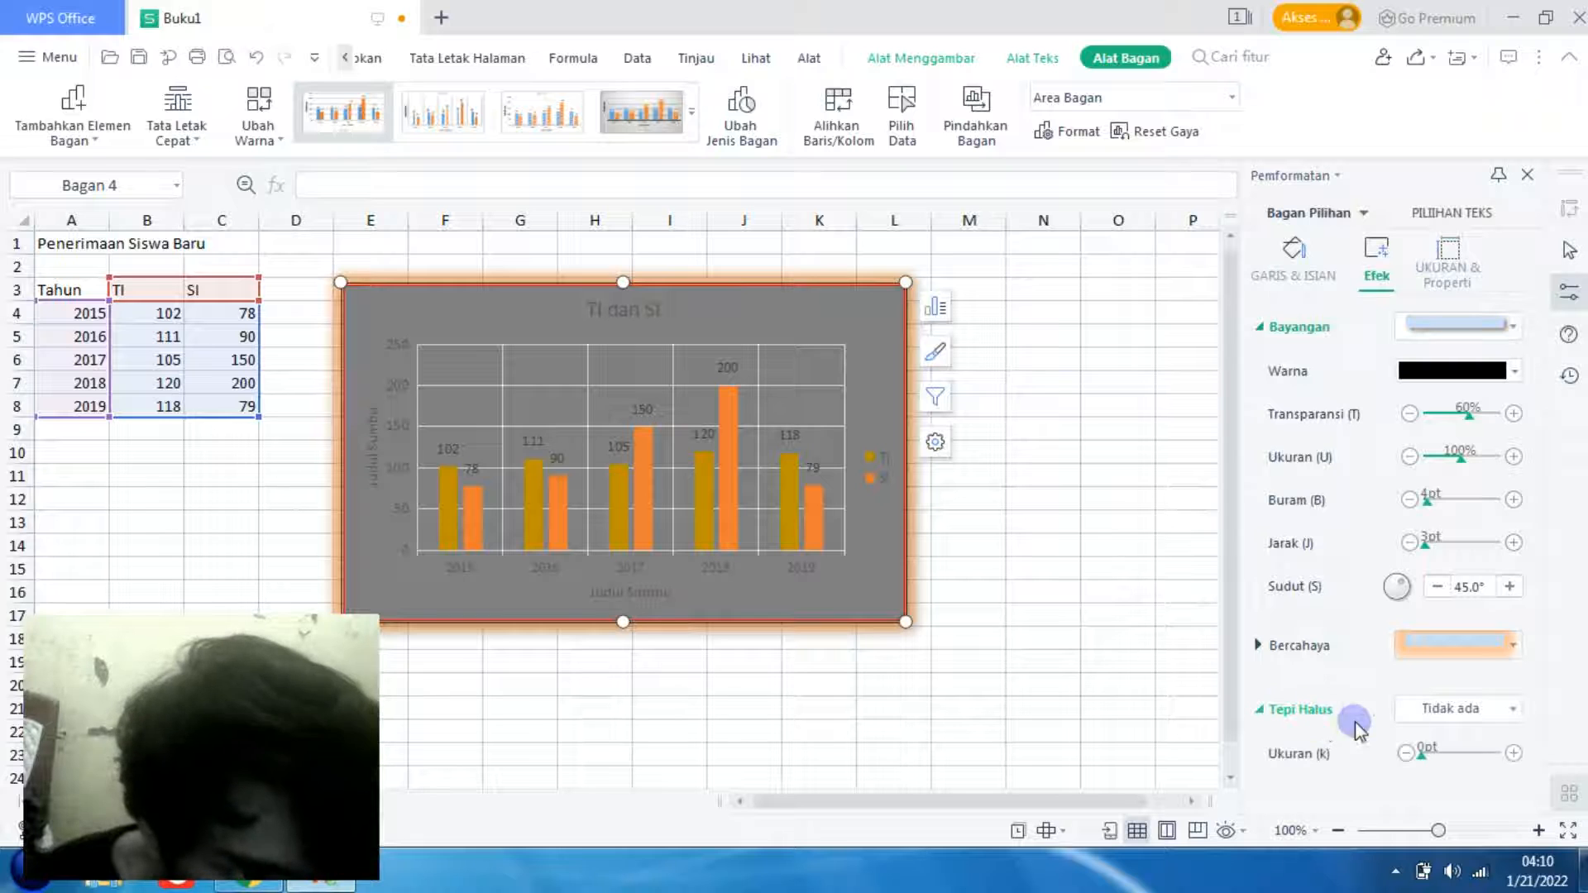
pyautogui.click(1429, 705)
pyautogui.click(1460, 479)
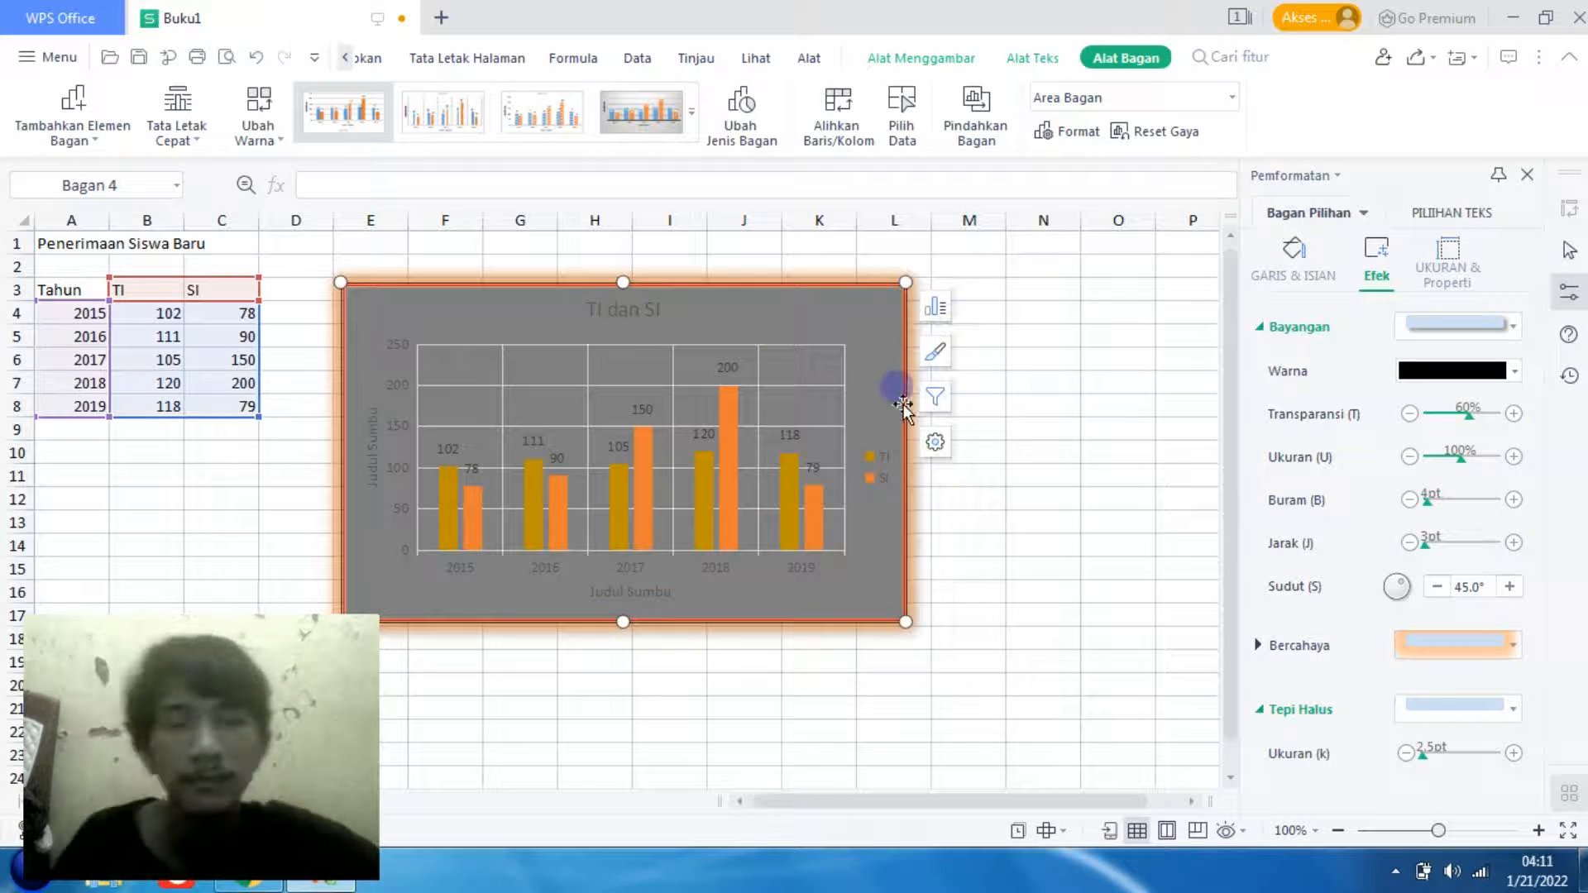
pyautogui.moveTo(853, 325); pyautogui.dragTo(983, 268)
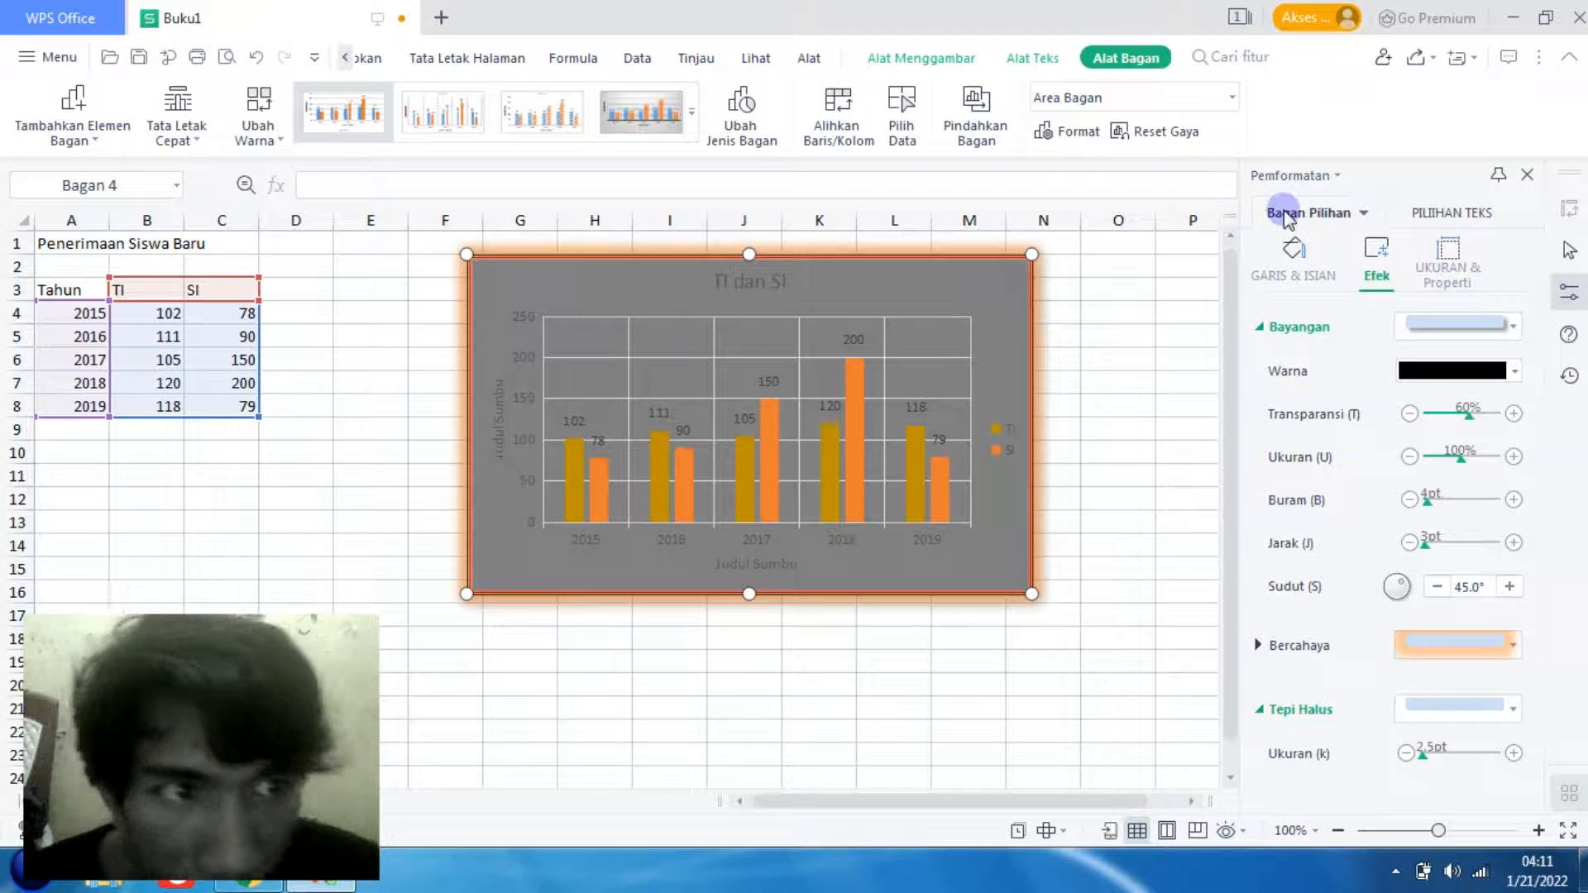
pyautogui.click(622, 680)
# - Set the chart area's solid fill colour to white
pyautogui.click(679, 264)
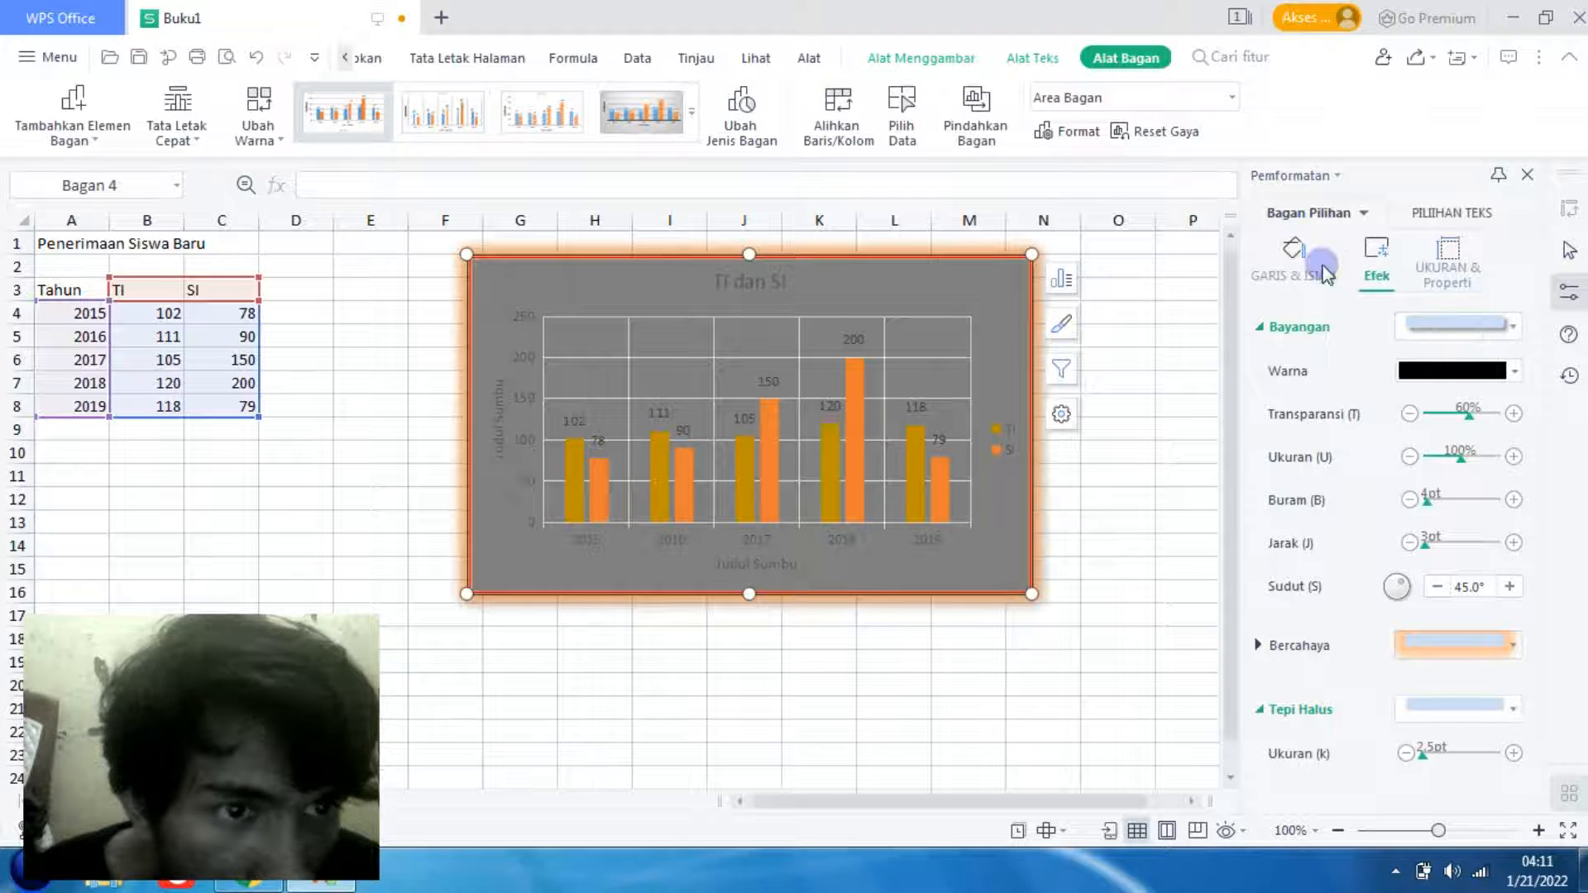
pyautogui.click(1293, 263)
pyautogui.click(1490, 313)
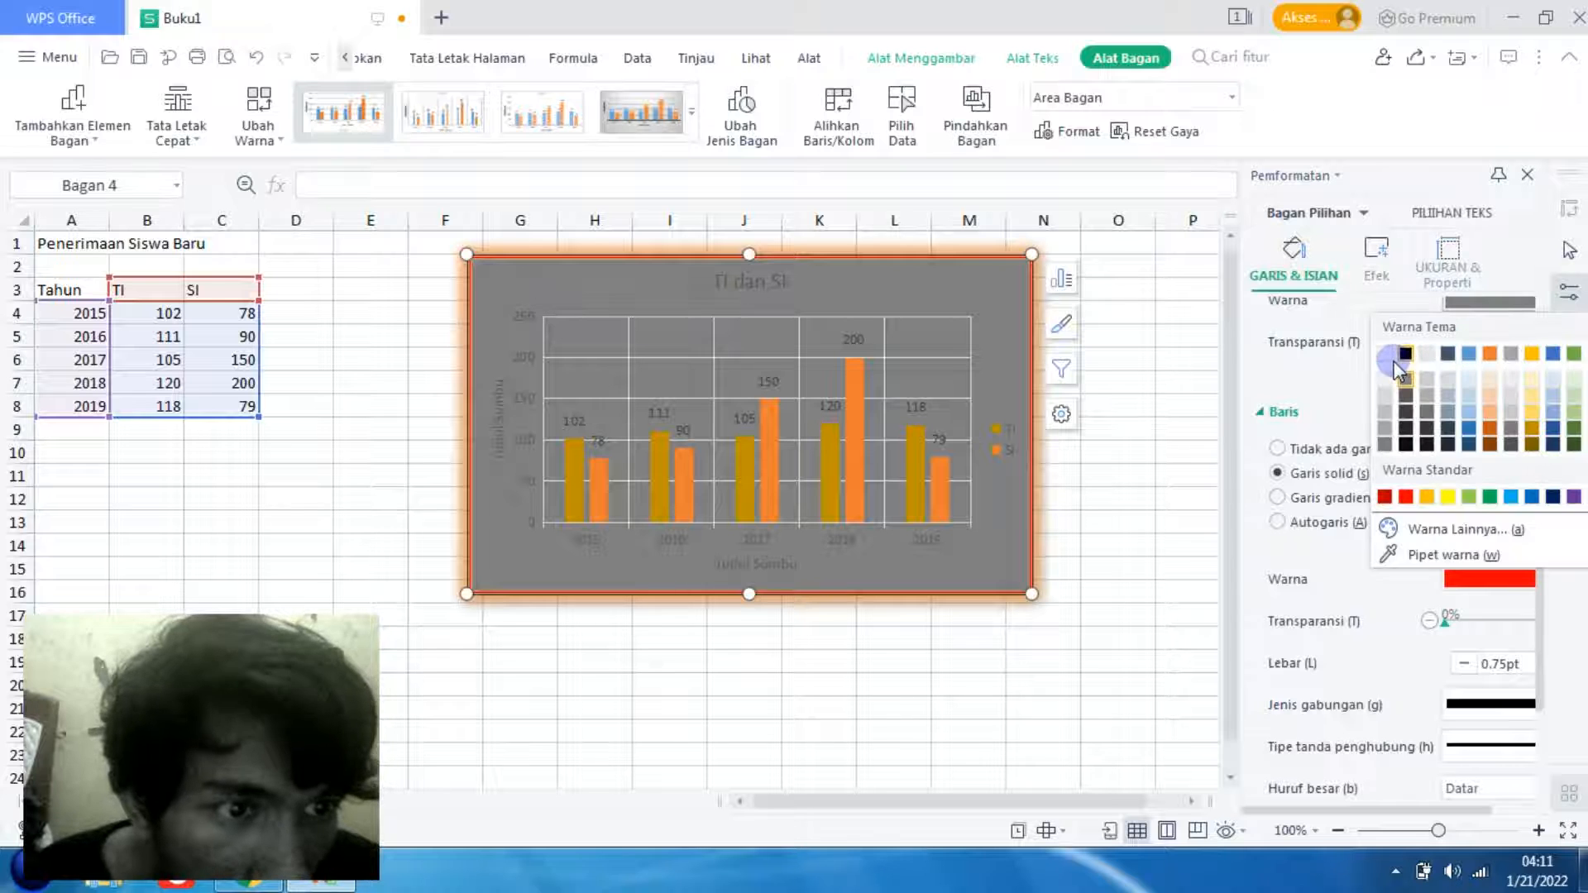
pyautogui.click(1385, 355)
pyautogui.click(1067, 452)
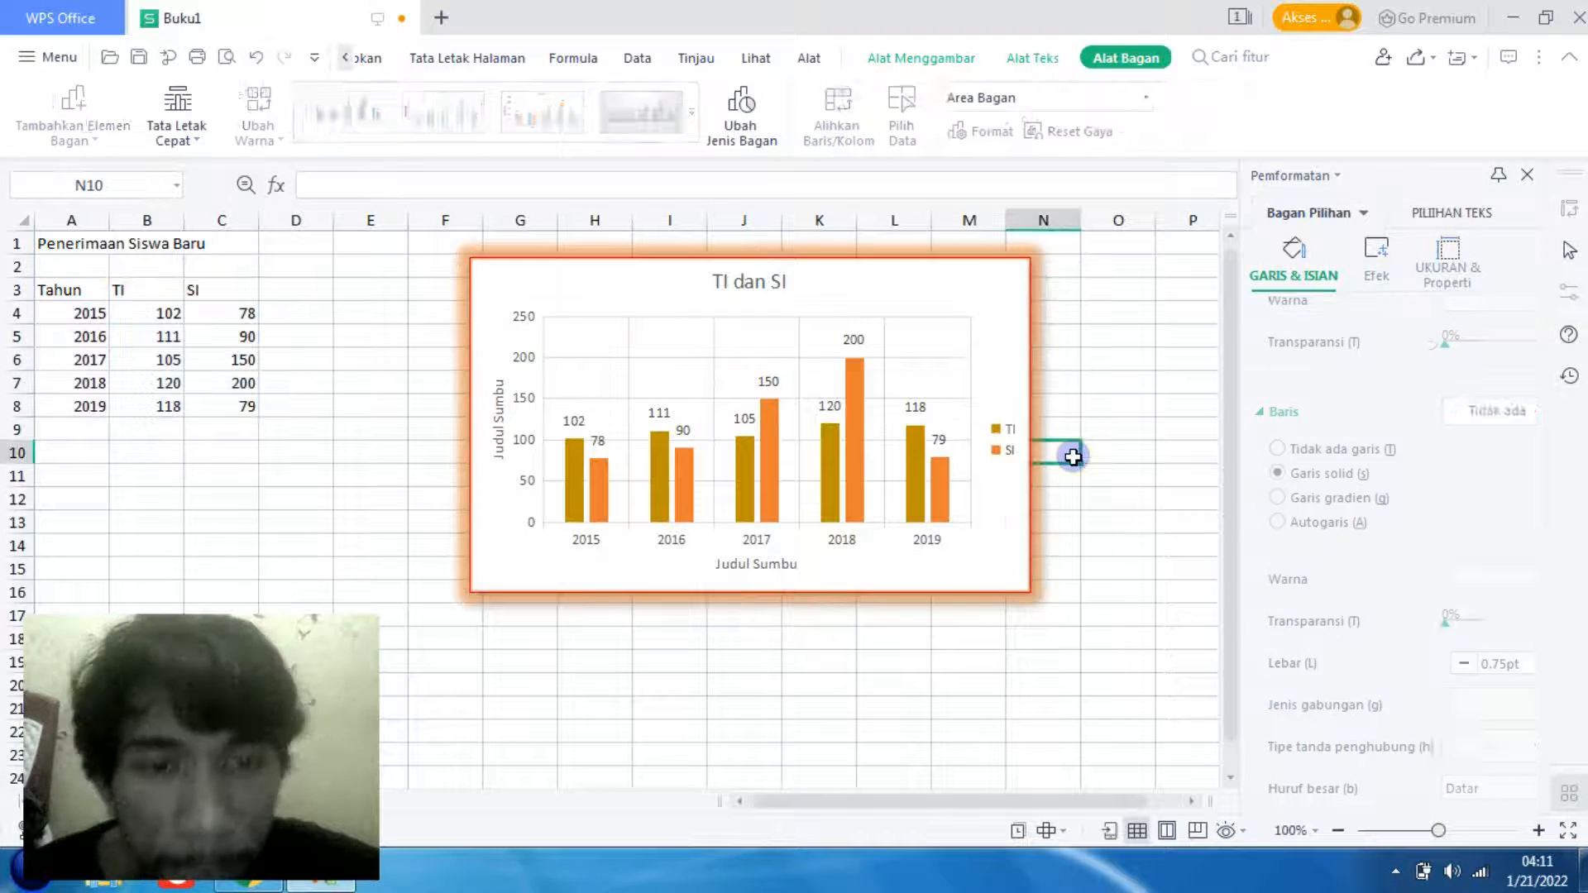
# - Set the minimum bound of the chart's vertical value axis to 10
pyautogui.click(574, 319)
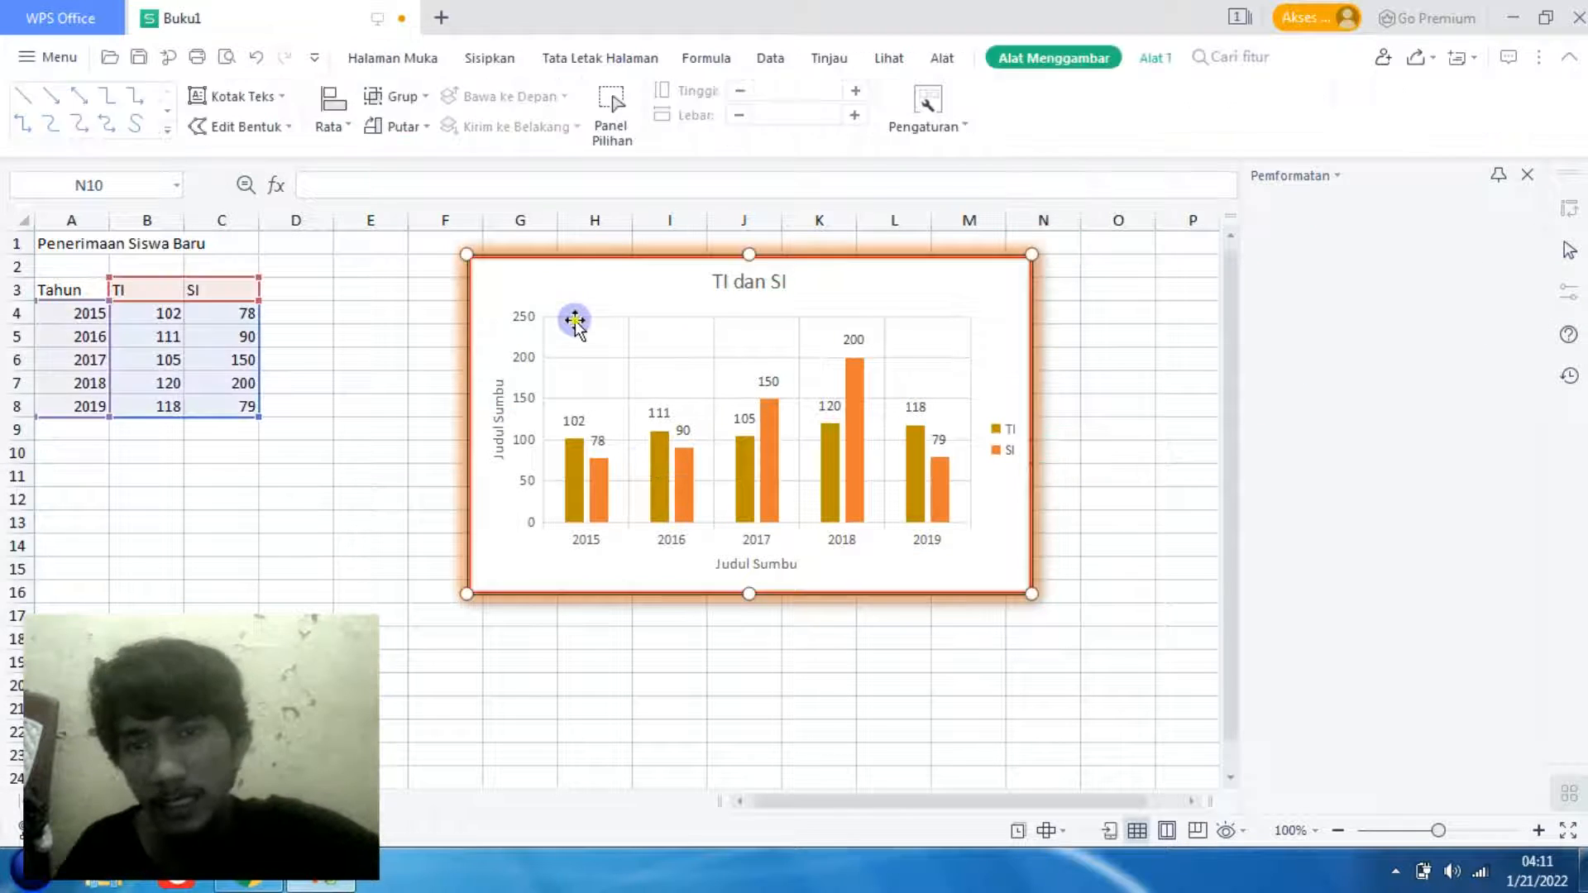
pyautogui.click(528, 399)
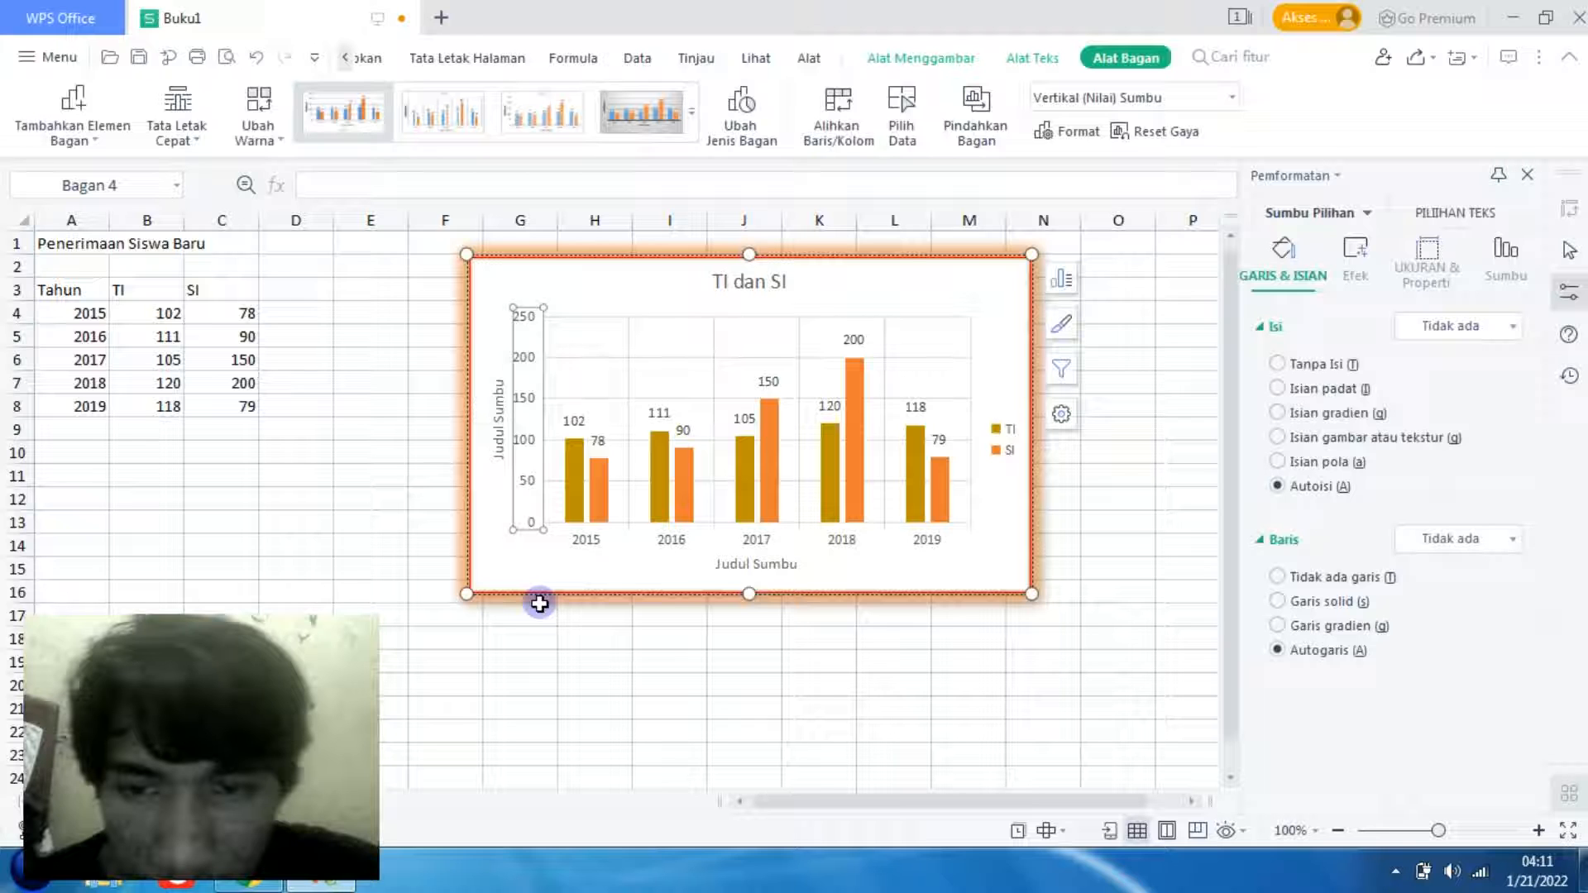
pyautogui.click(1504, 252)
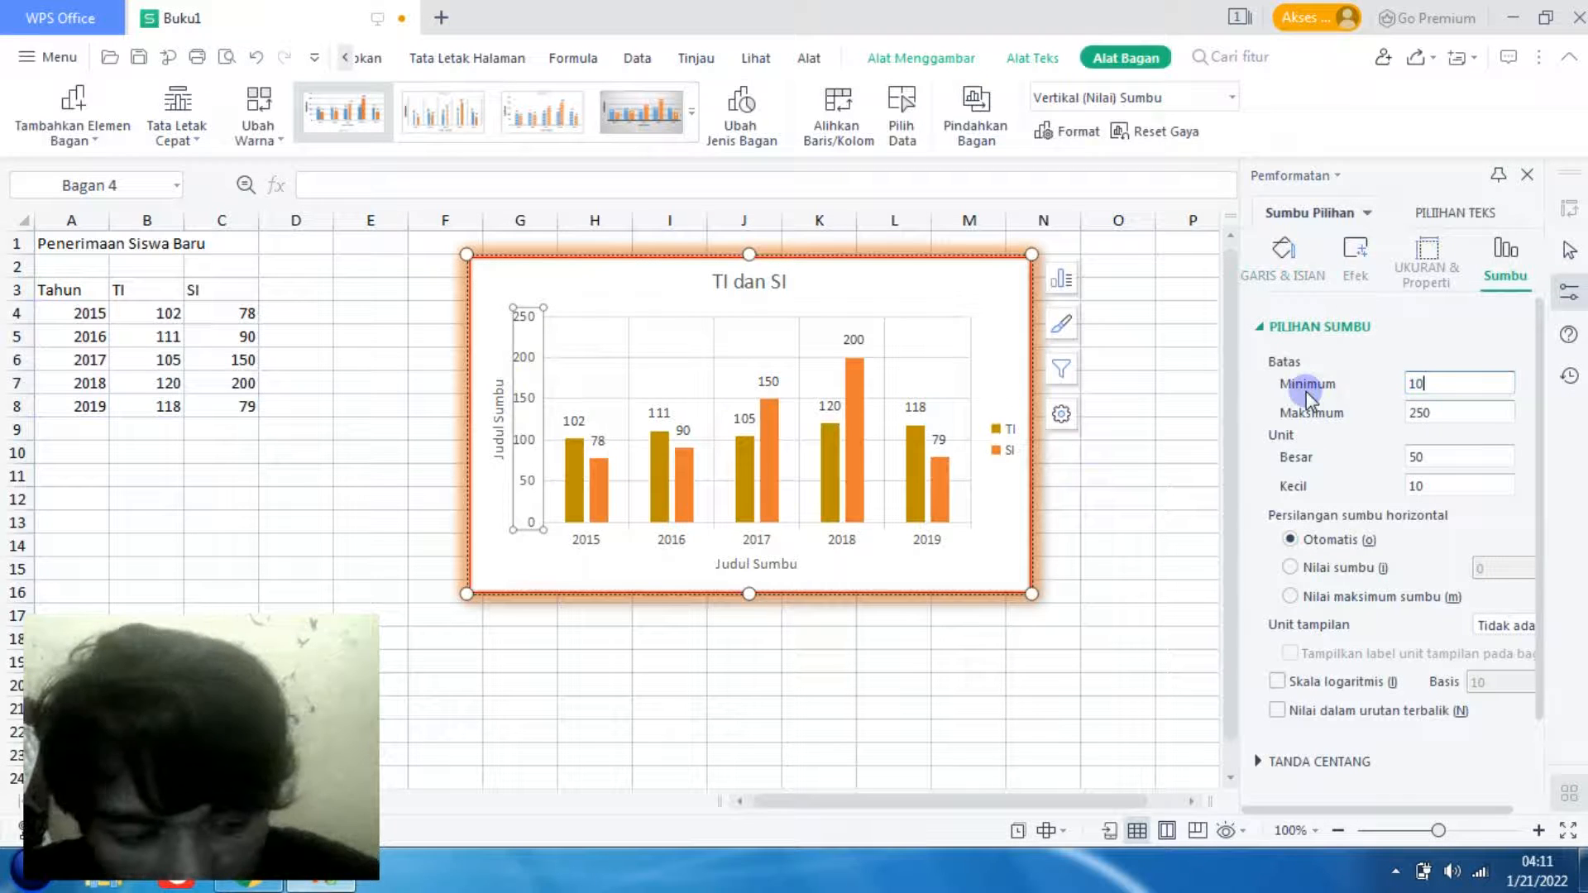
pyautogui.press('Return')
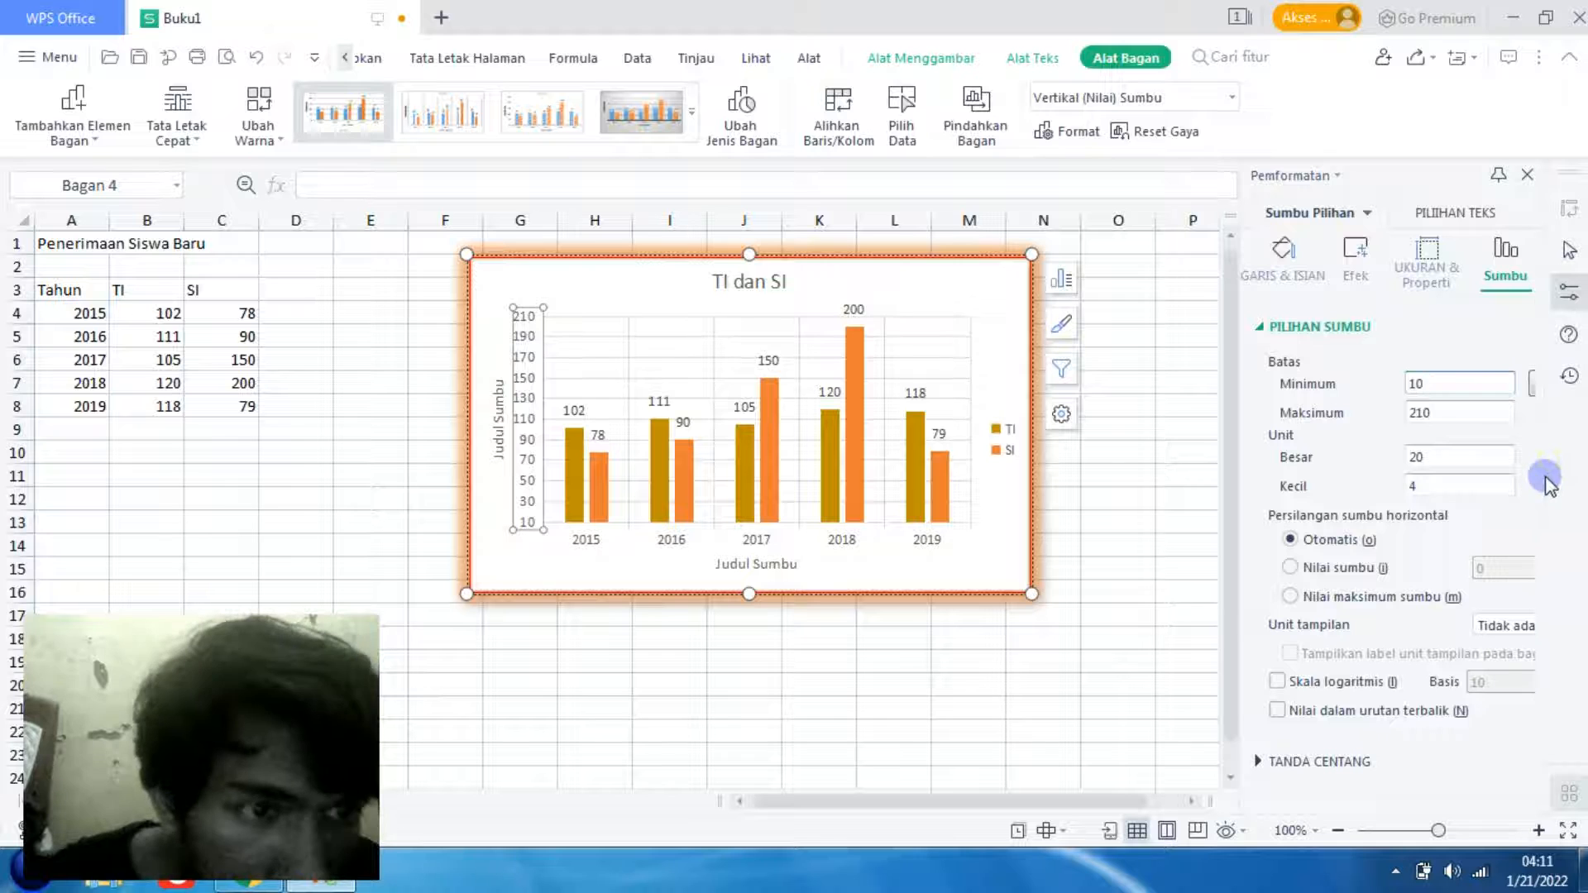
# - Look over the vertical axis's remaining options and text formatting, and shift the chart slightly down and to the right
pyautogui.moveTo(1538, 500); pyautogui.dragTo(1540, 654)
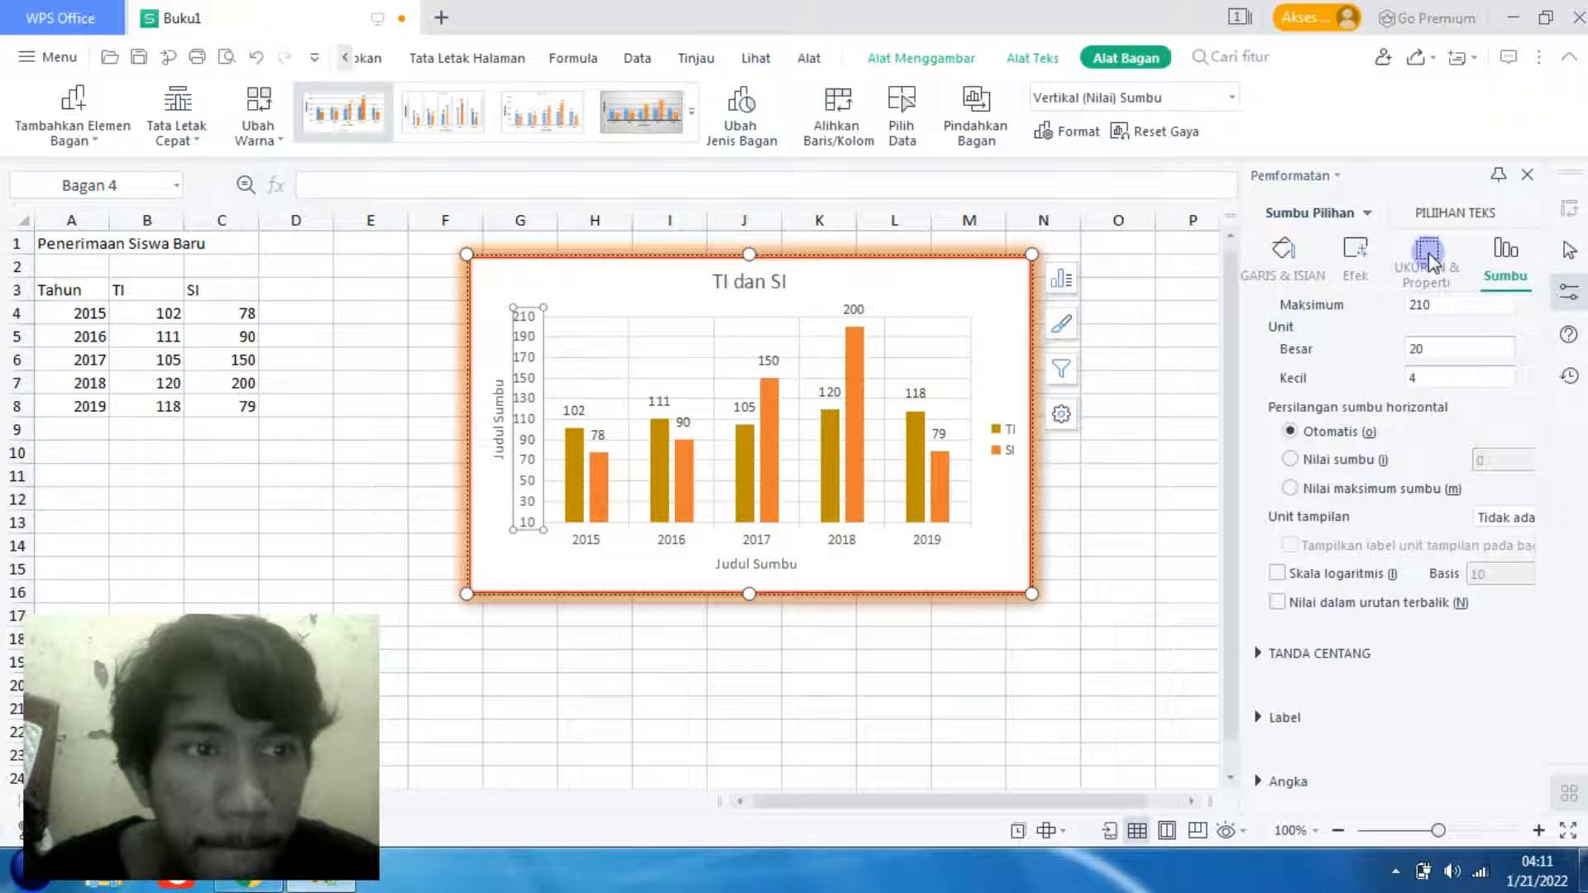
pyautogui.click(1502, 217)
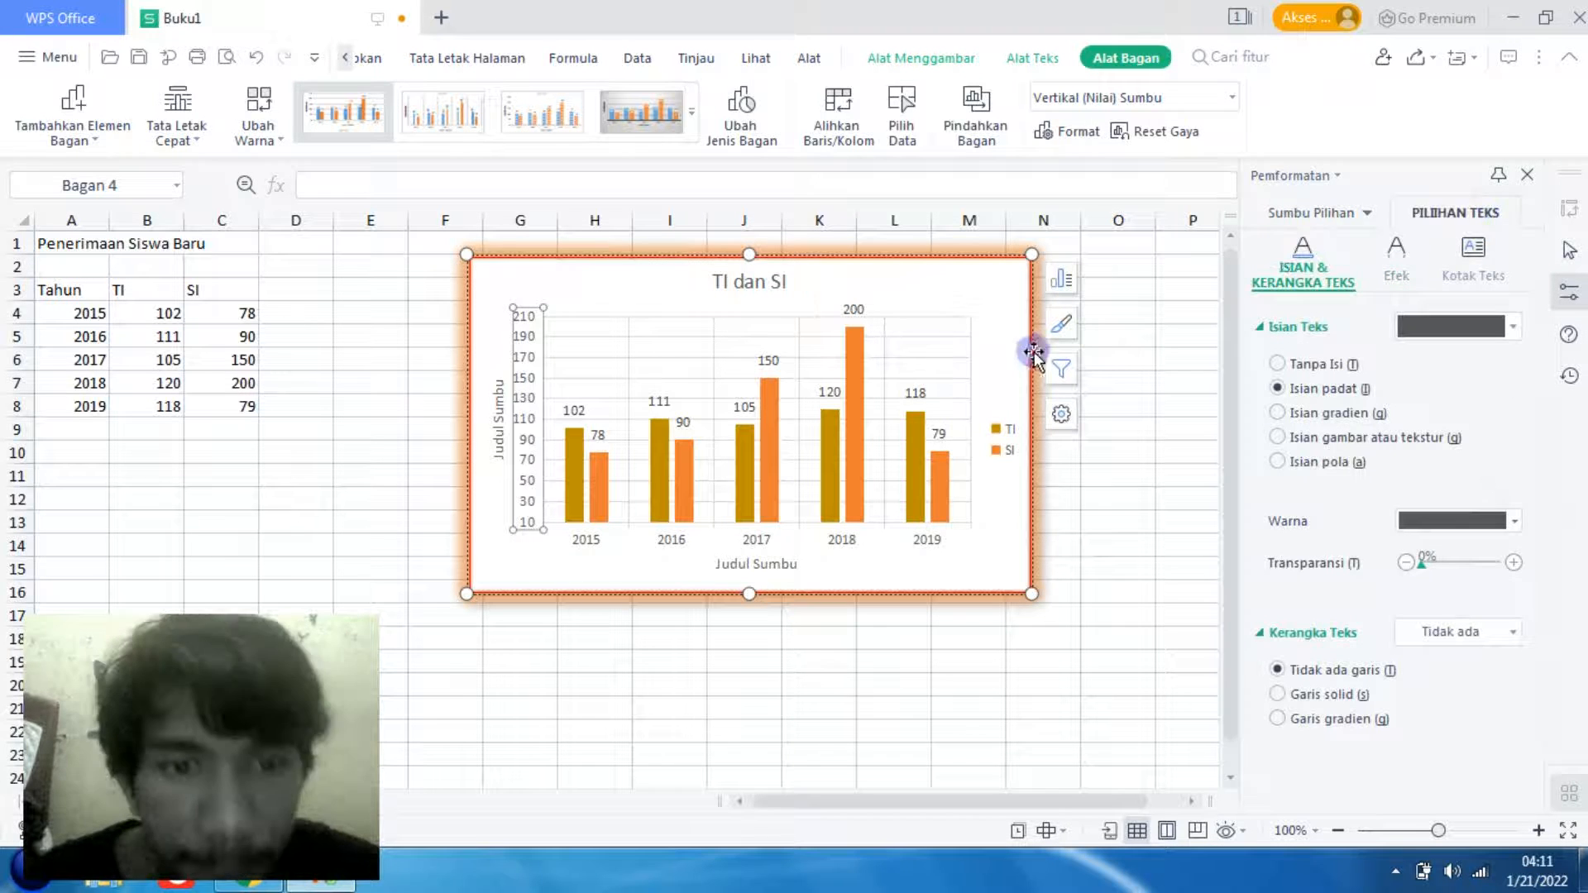
pyautogui.click(961, 337)
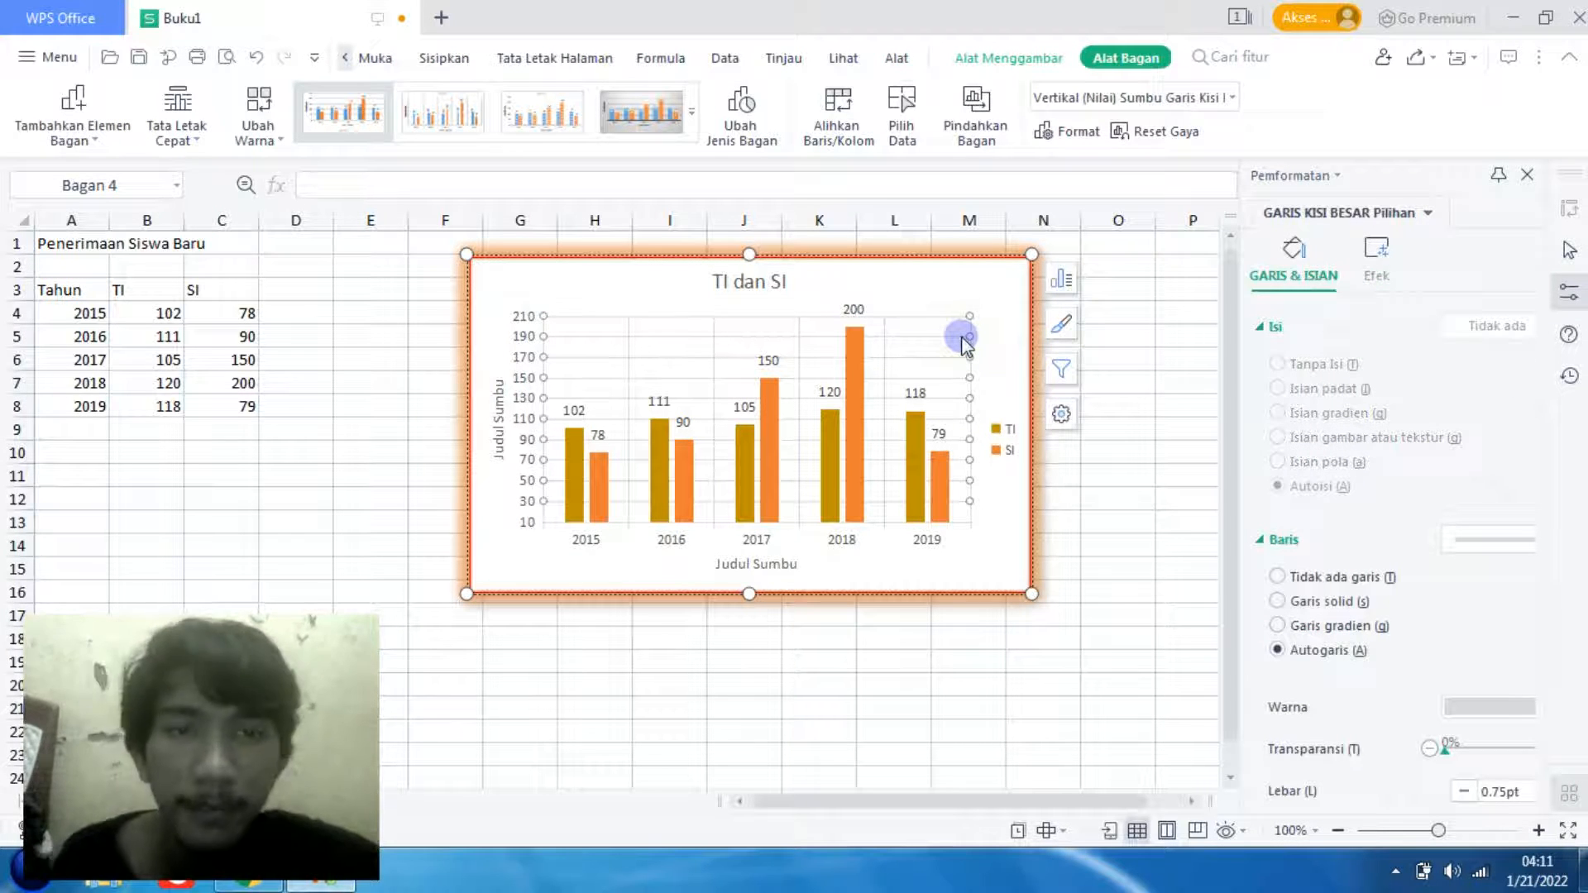
pyautogui.moveTo(984, 287); pyautogui.dragTo(996, 344)
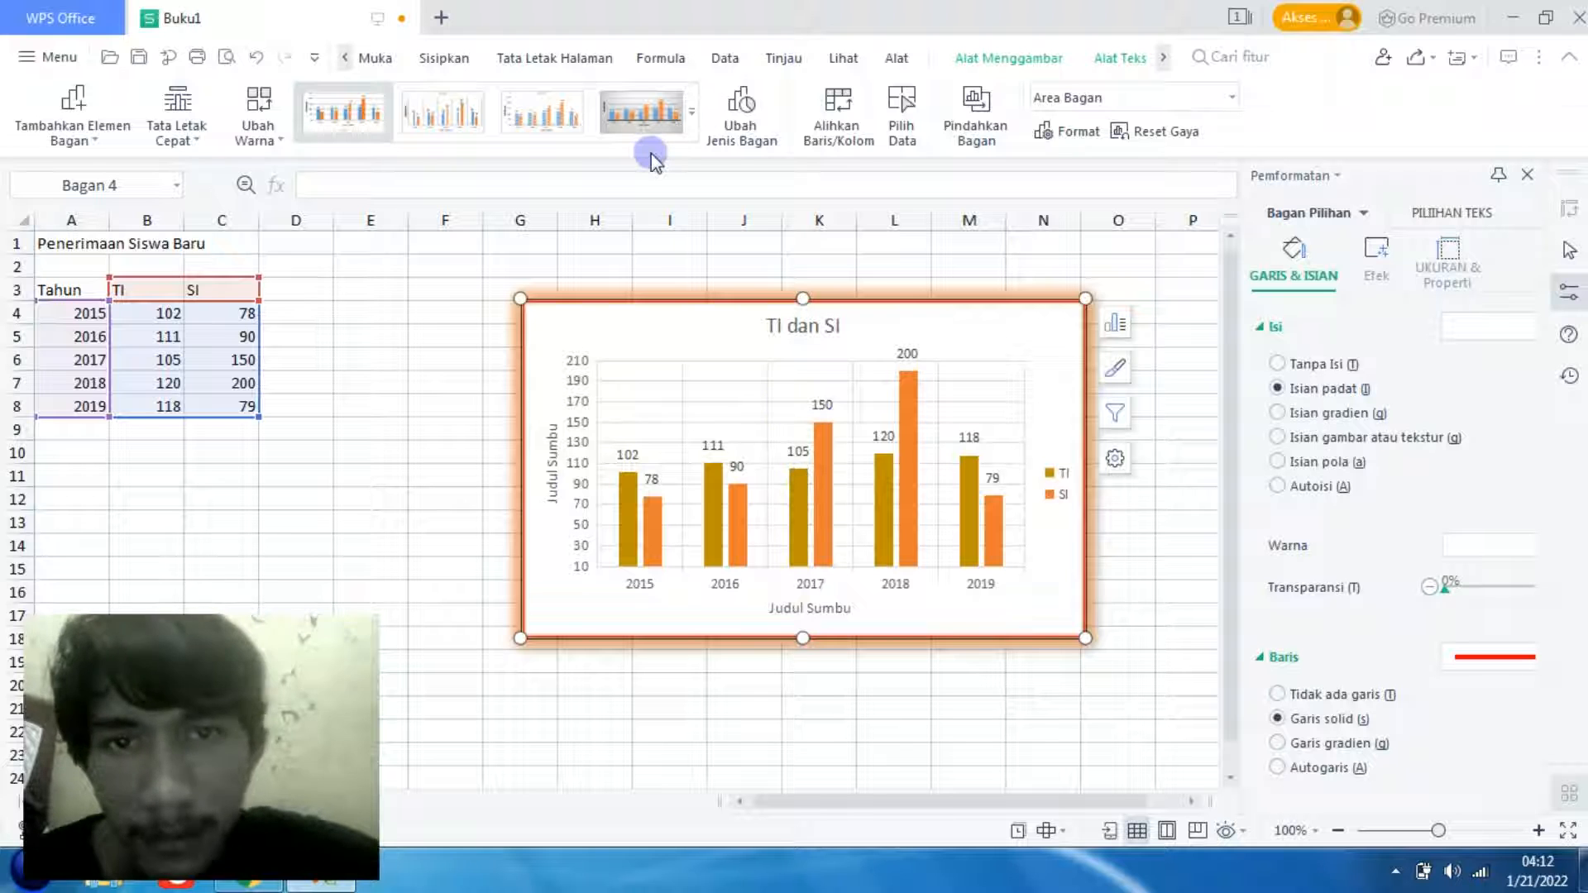
# - Change the TI dan SI chart to the basic line type and move it right so it starts near column I
pyautogui.click(735, 149)
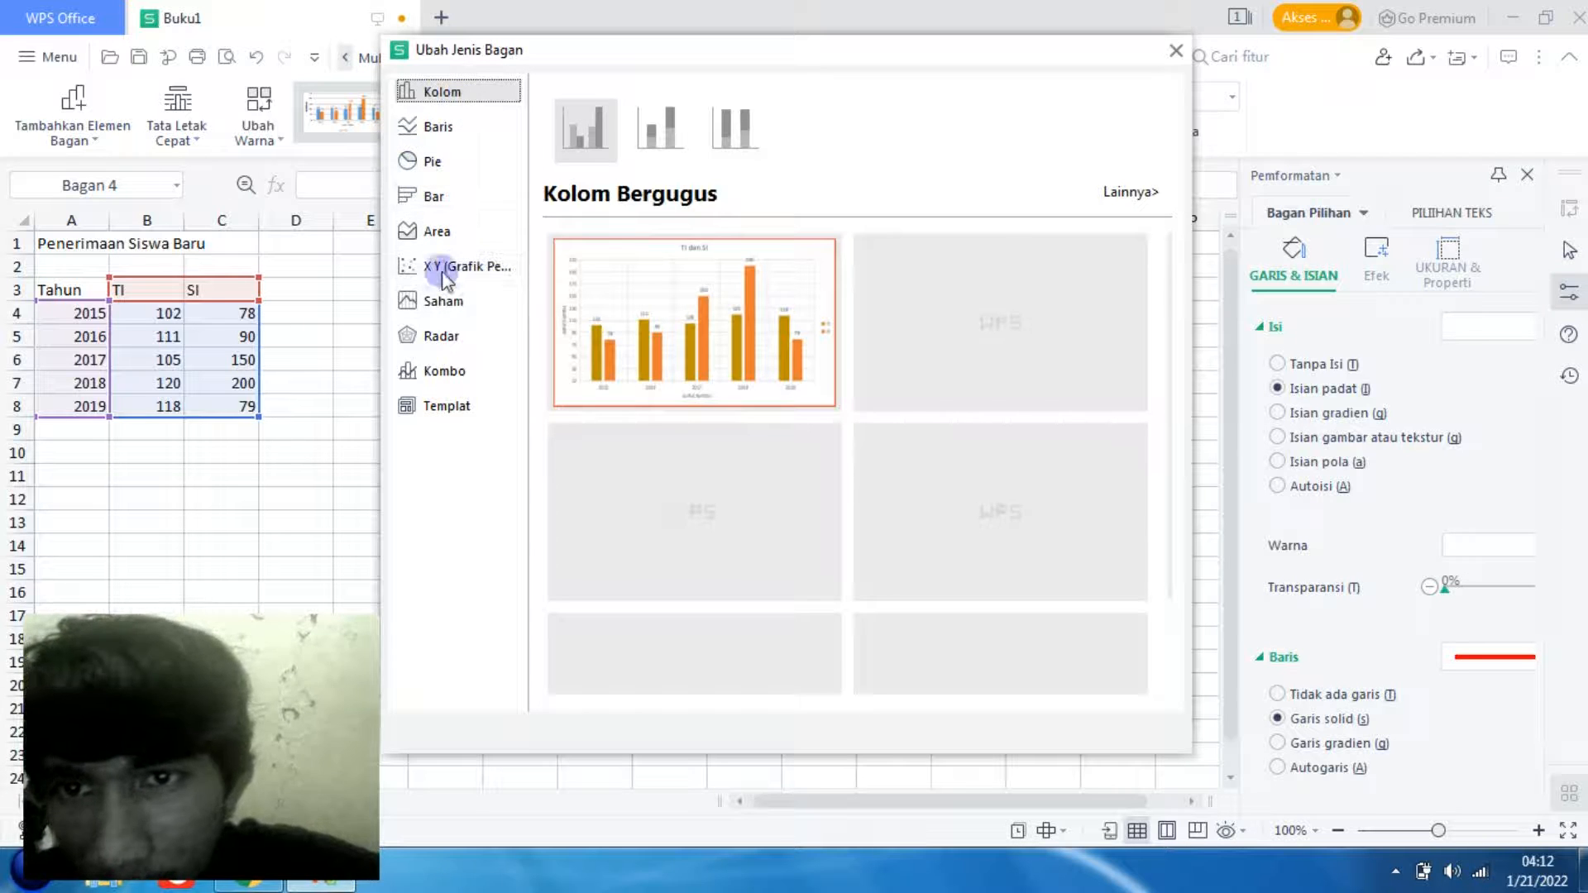
pyautogui.click(462, 126)
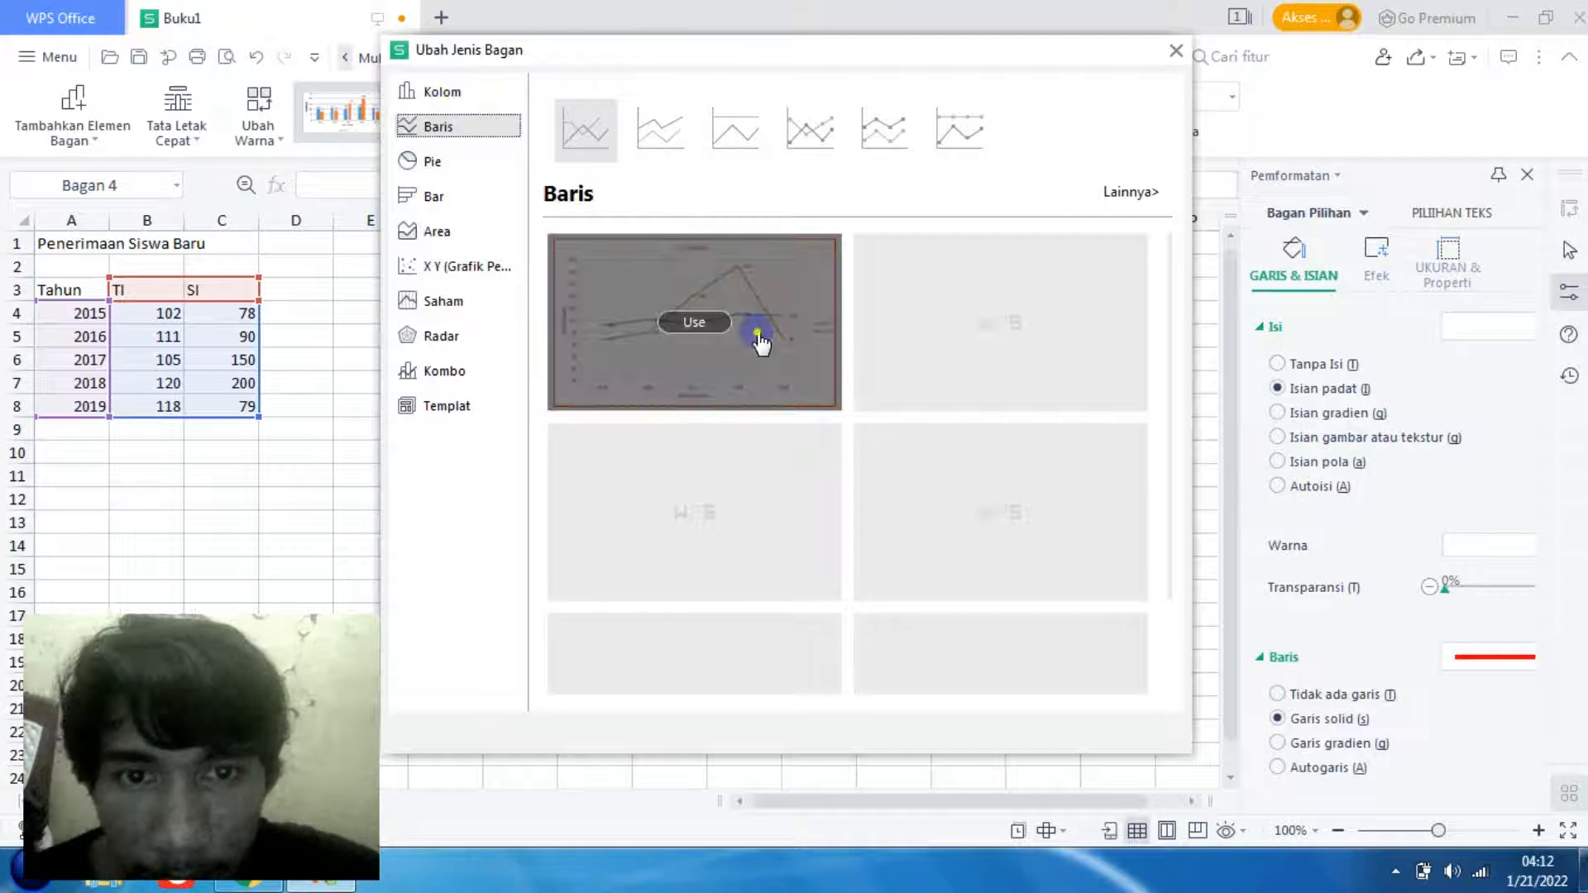
pyautogui.click(760, 341)
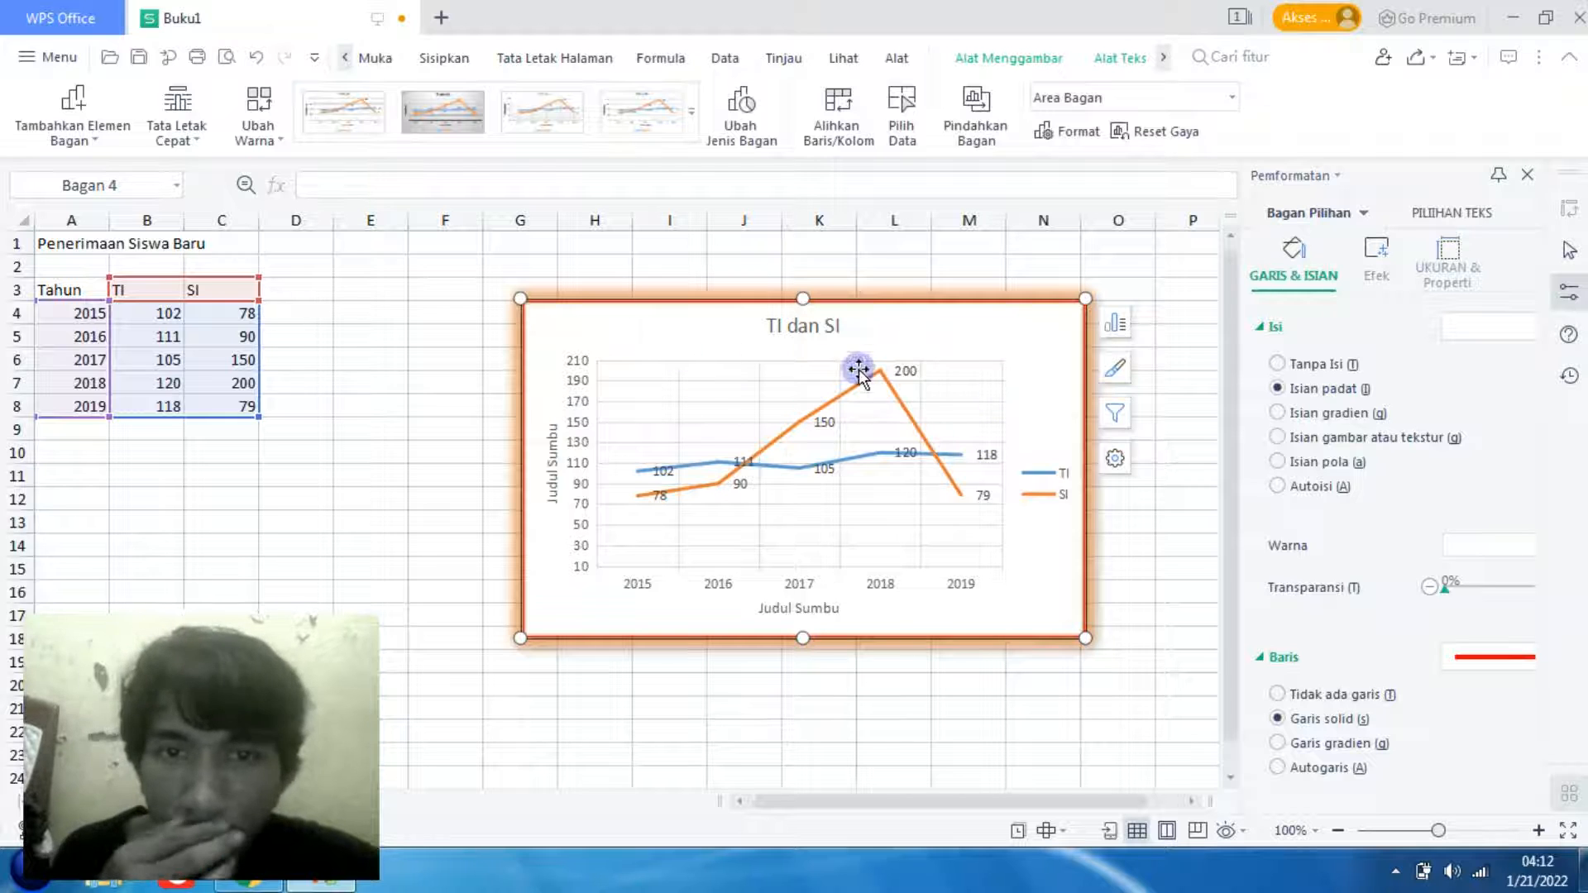
pyautogui.moveTo(978, 374); pyautogui.dragTo(1099, 367)
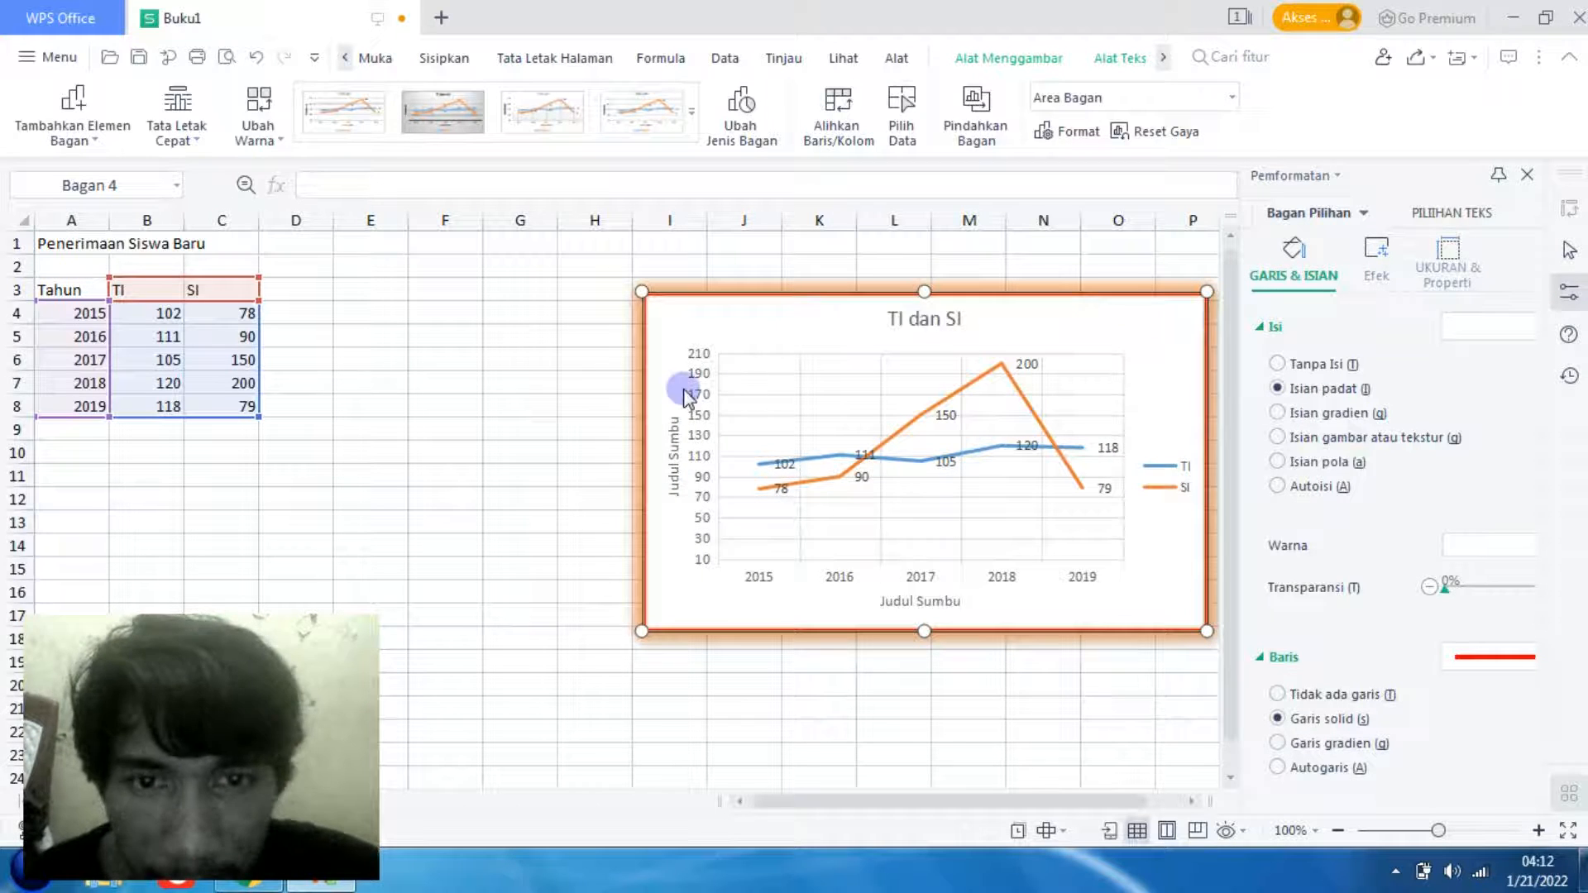
# - Insert a basic 2D line chart from the TI and SI data in B3:C8
pyautogui.click(361, 426)
pyautogui.click(151, 308)
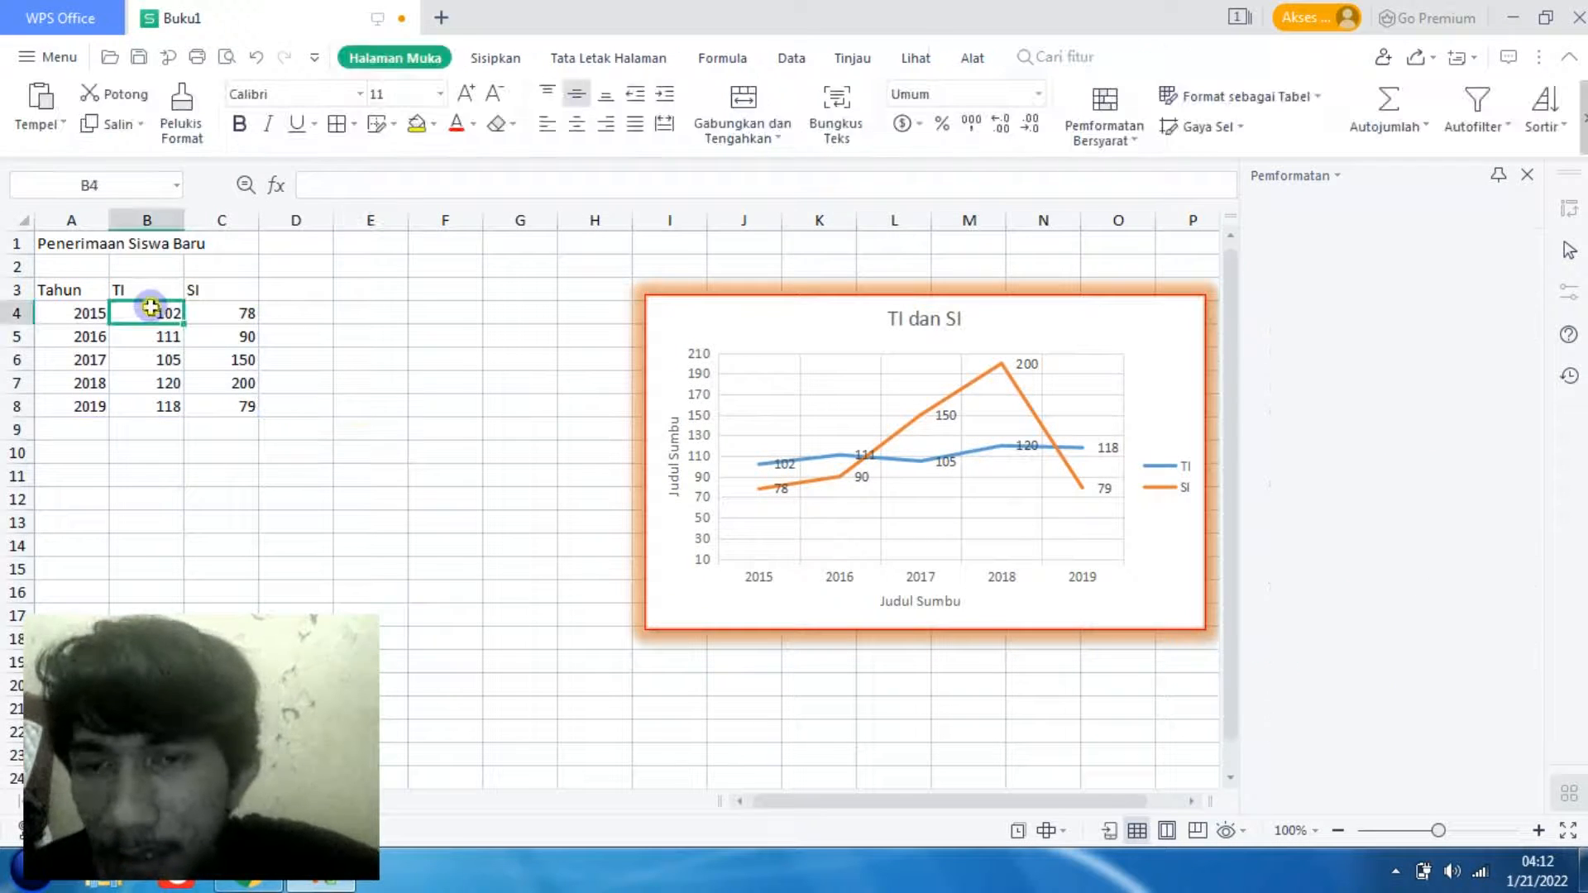
pyautogui.click(158, 287)
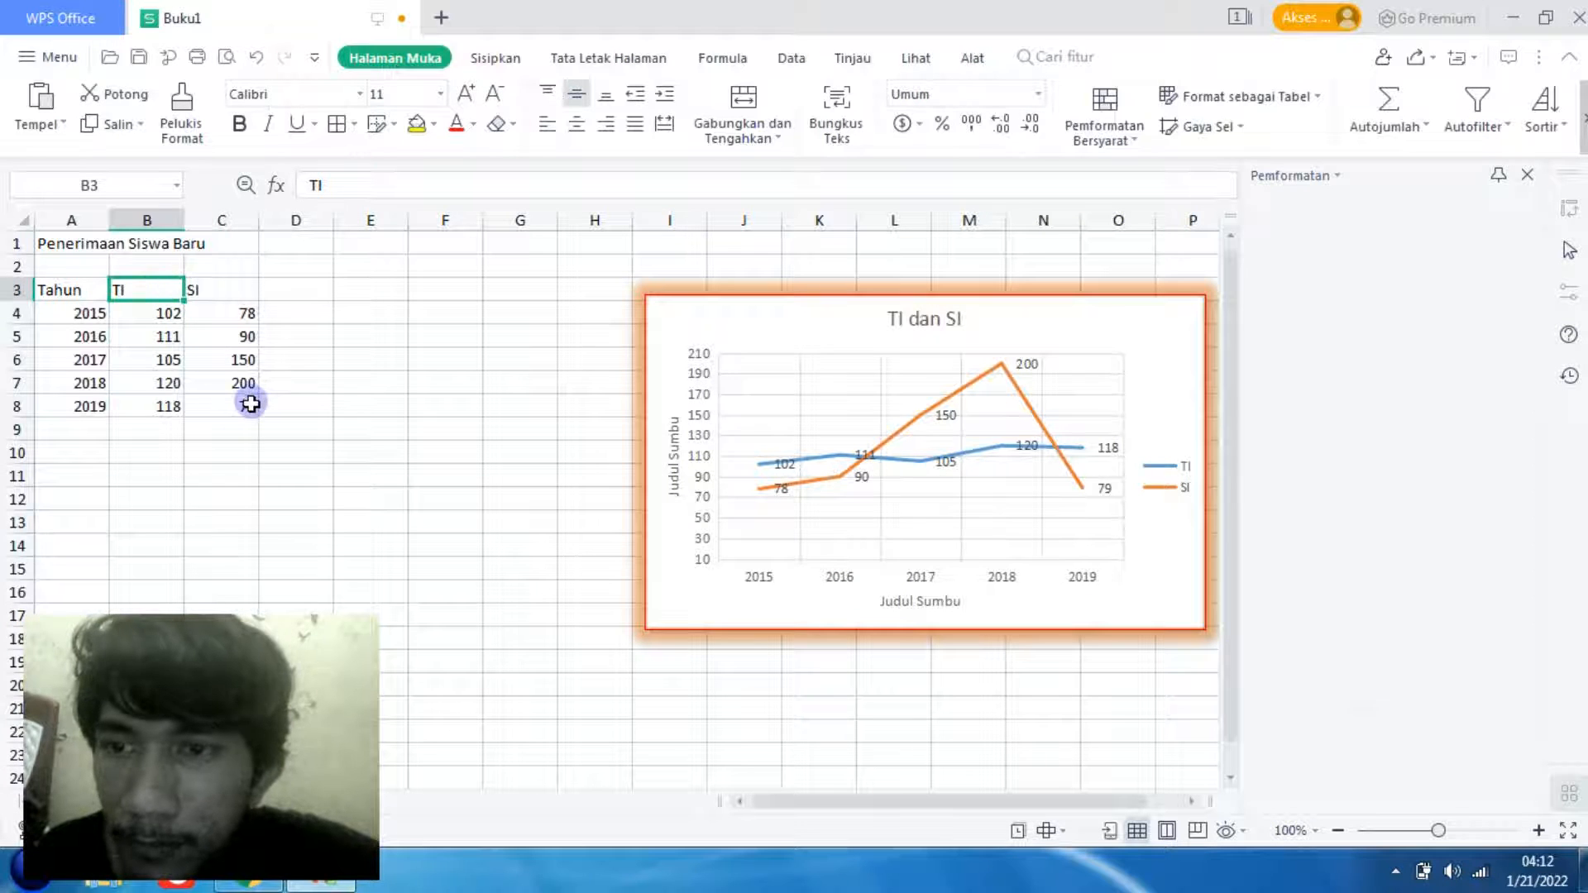
pyautogui.moveTo(238, 415); pyautogui.dragTo(238, 415)
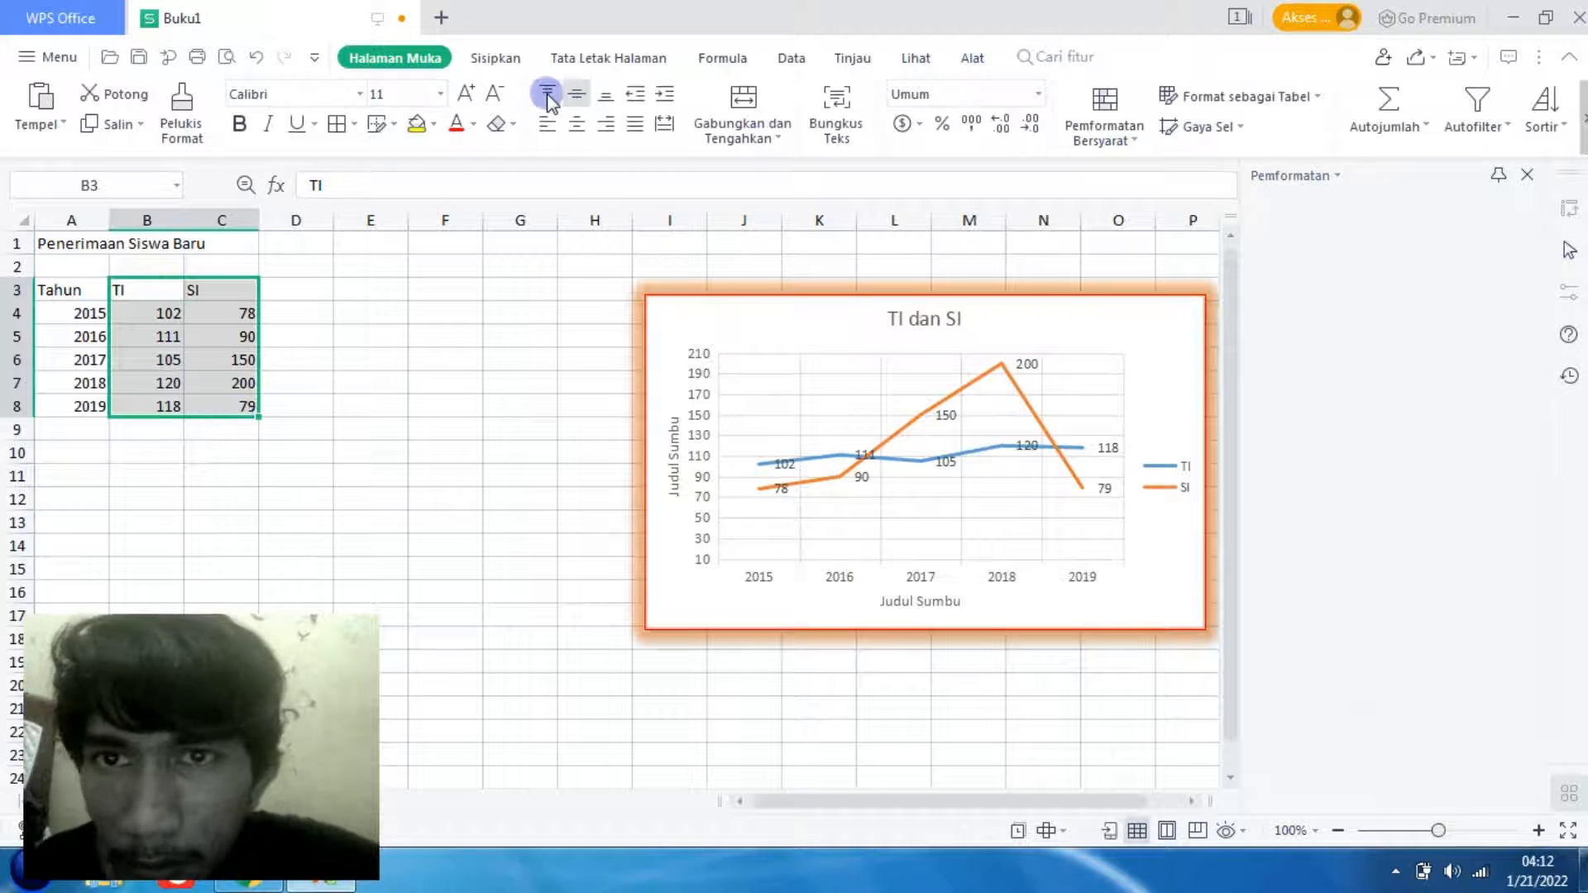
pyautogui.click(498, 57)
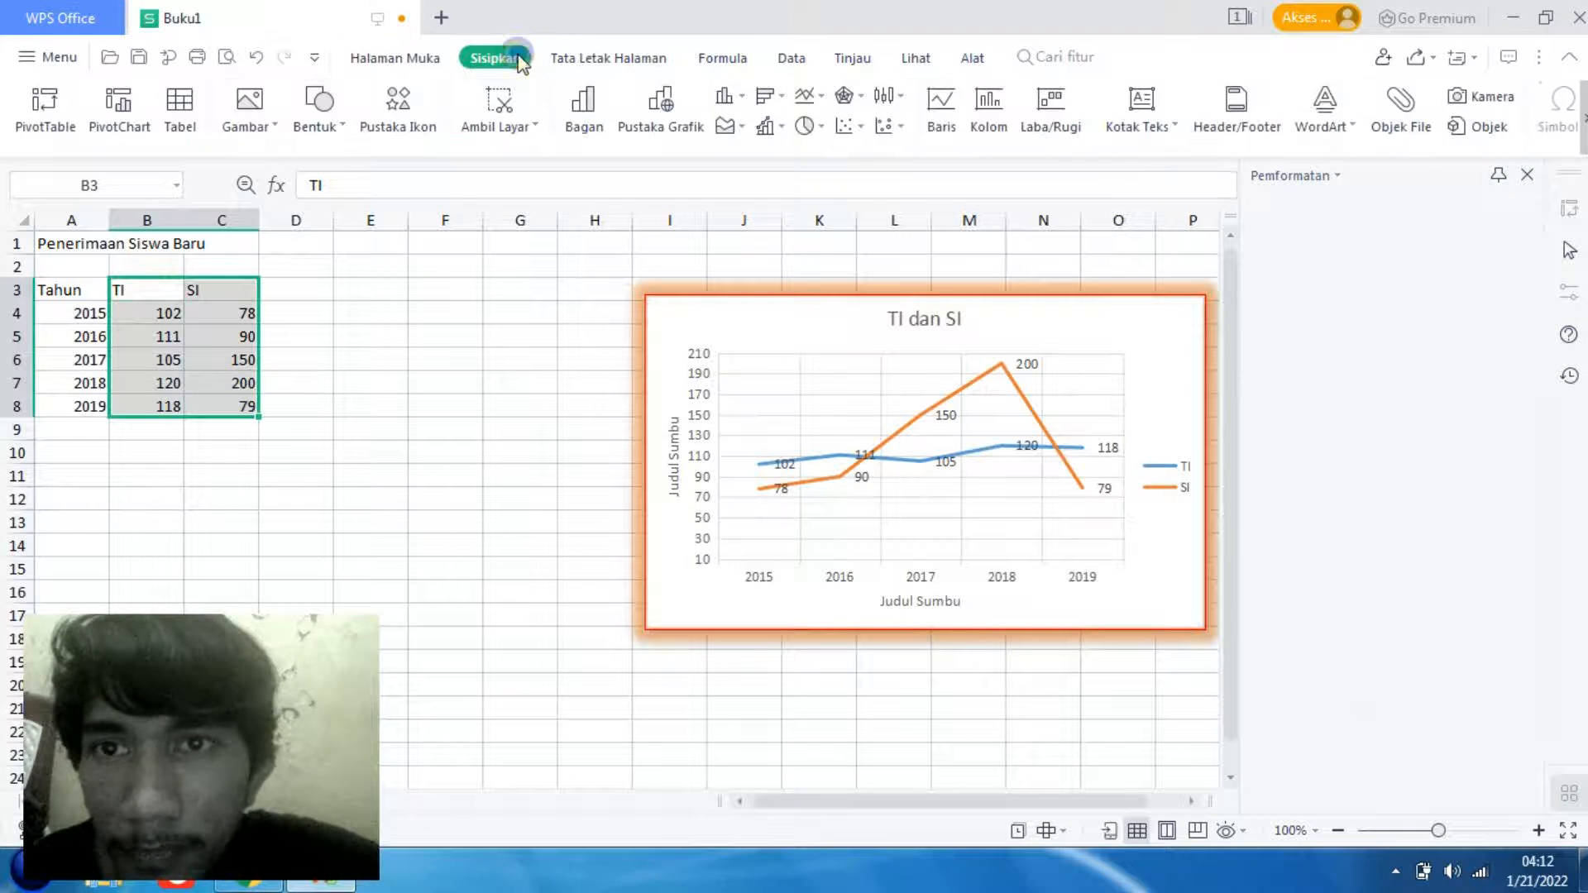
pyautogui.click(820, 101)
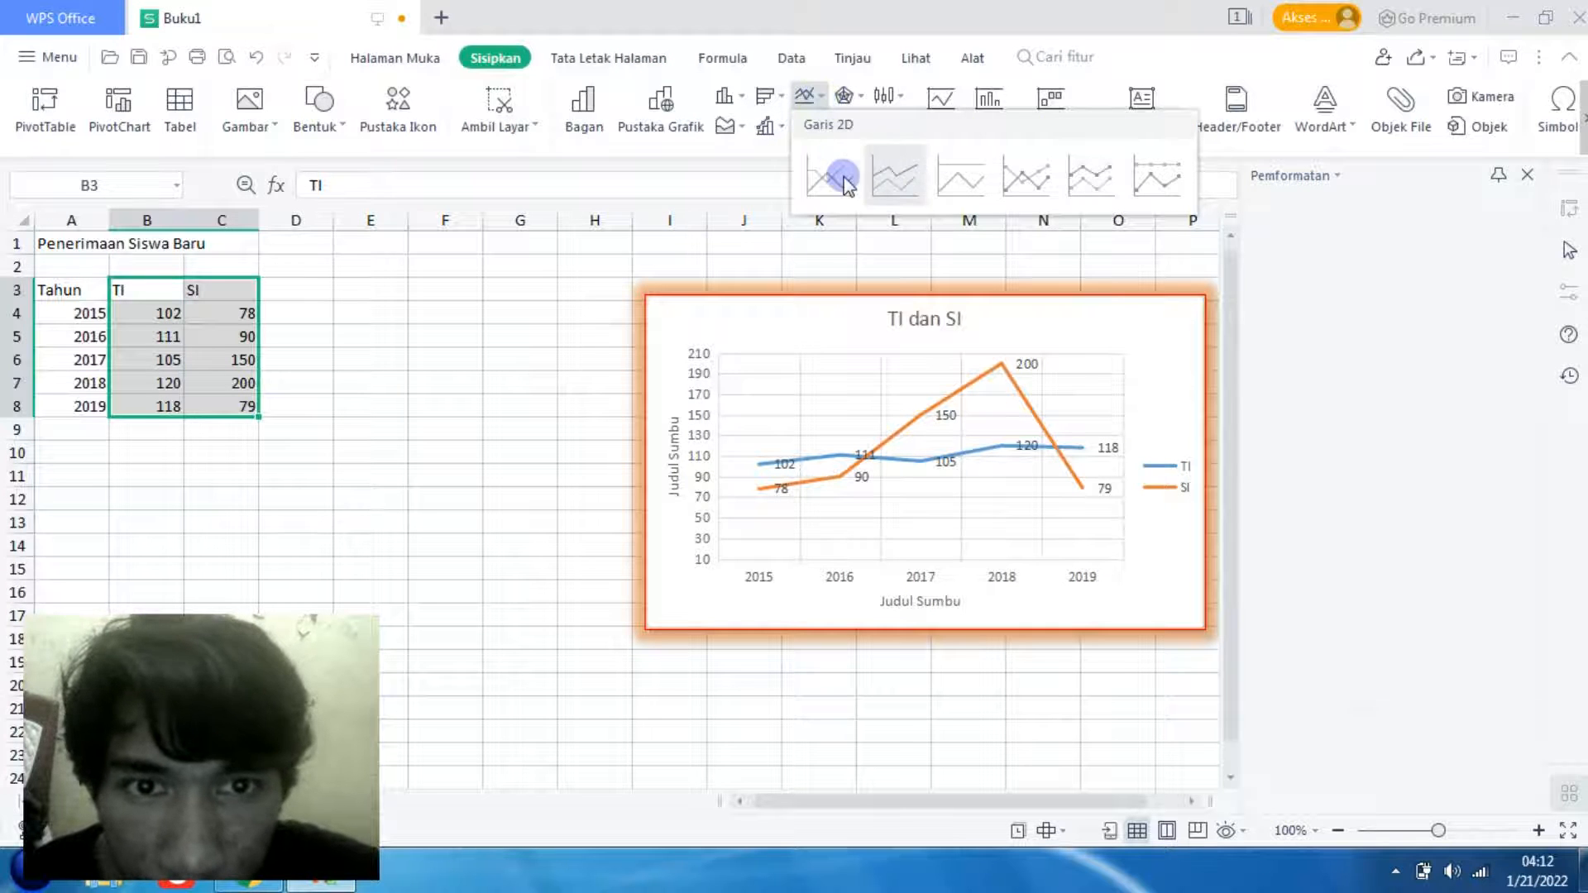
pyautogui.click(823, 178)
# - Move the new line chart below the table to about row 16 and undo the accidental shift of its plot area
pyautogui.moveTo(751, 361); pyautogui.dragTo(518, 319)
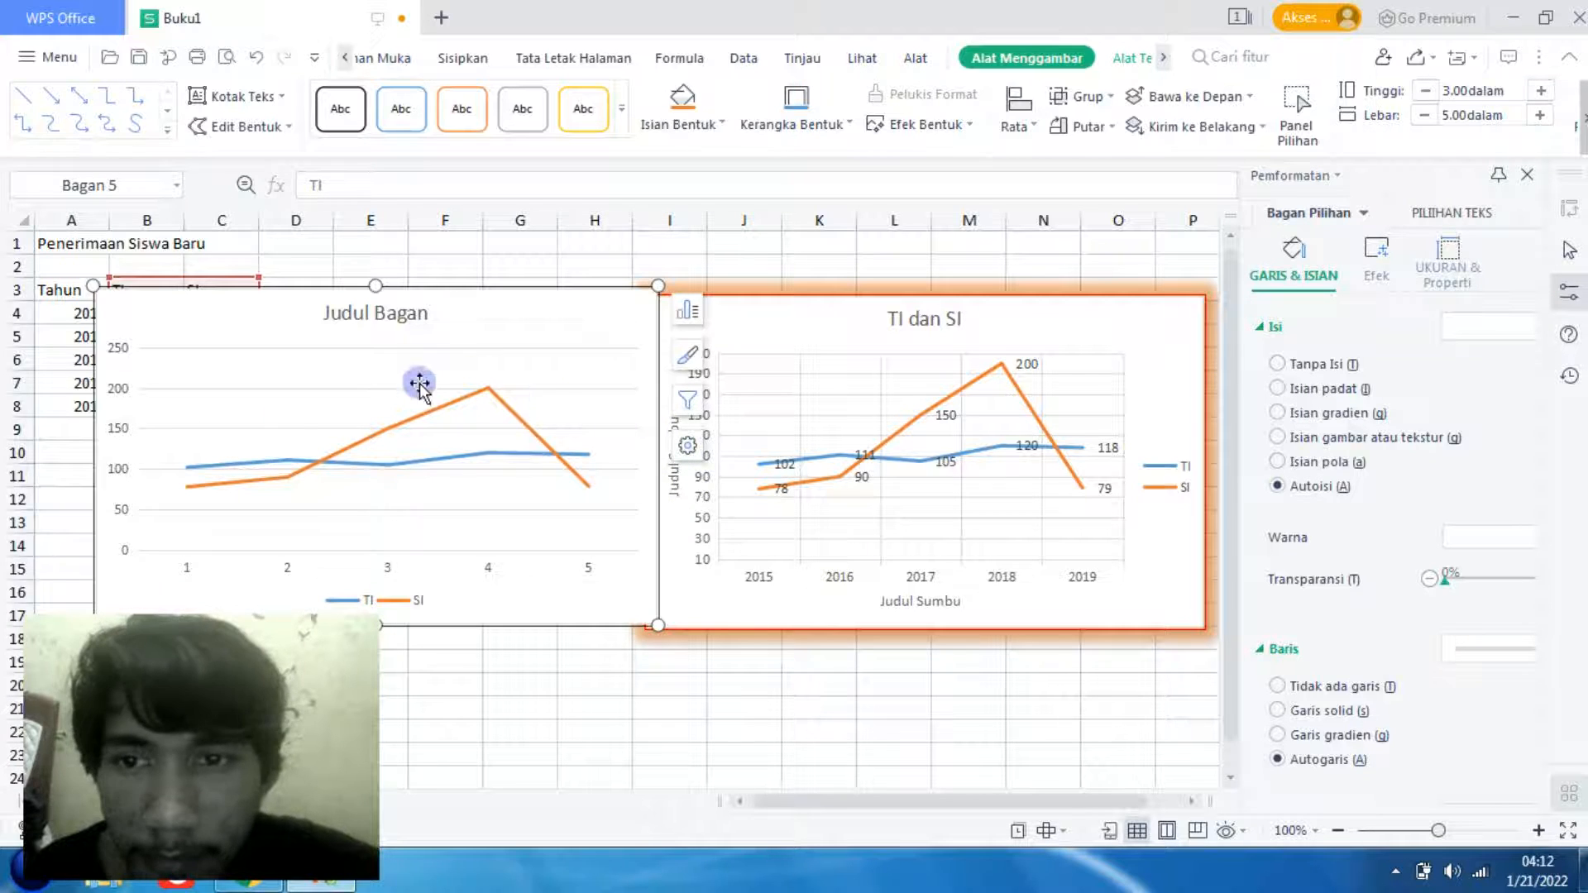
pyautogui.moveTo(538, 357); pyautogui.dragTo(796, 604)
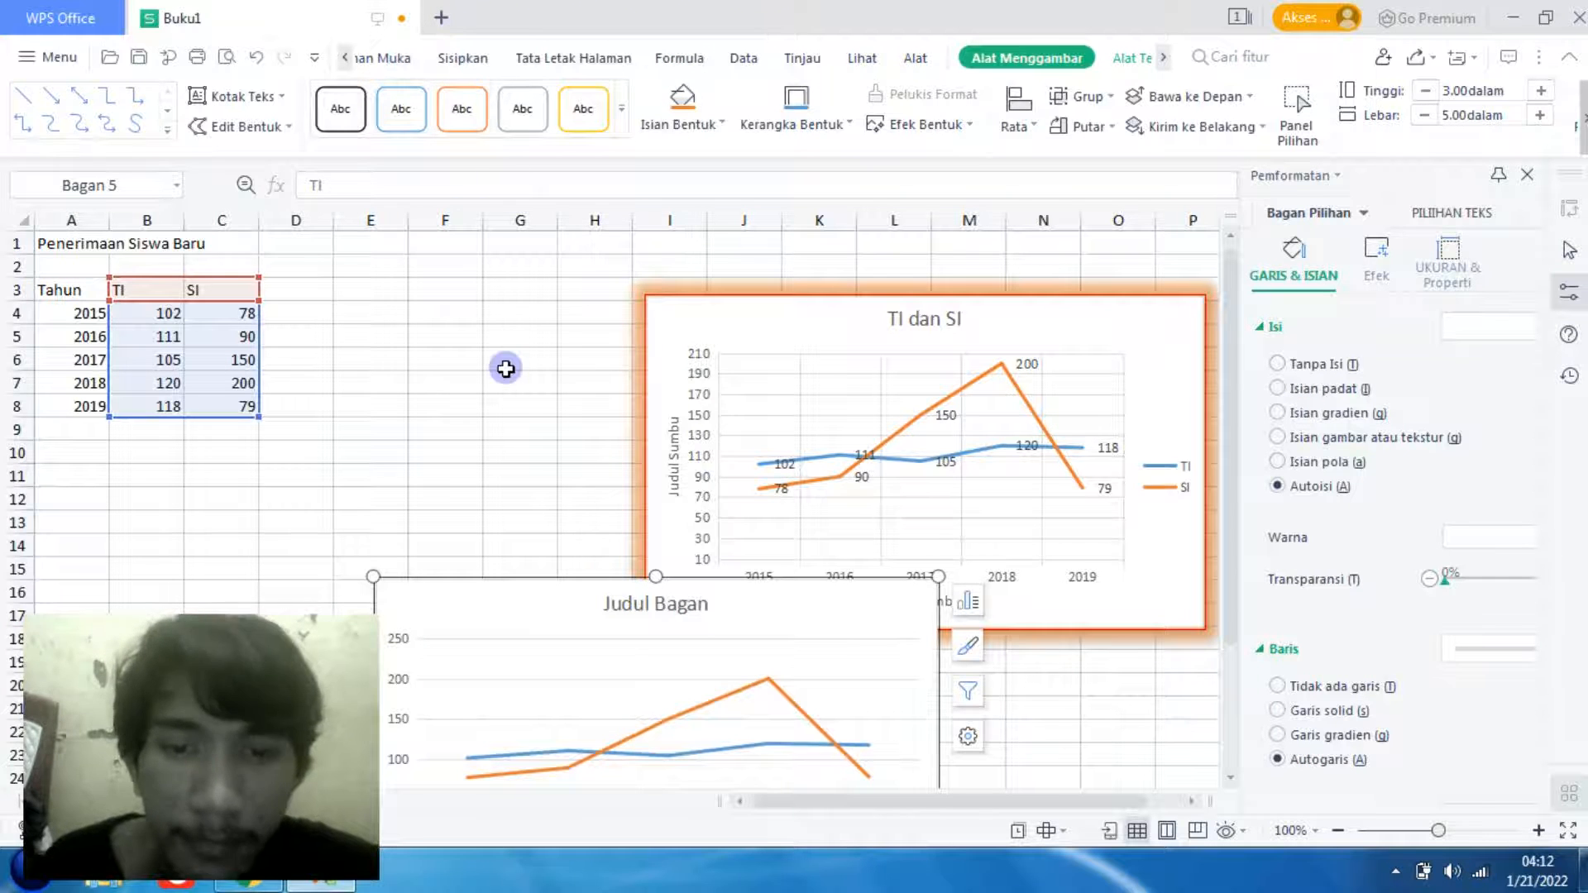
pyautogui.click(733, 620)
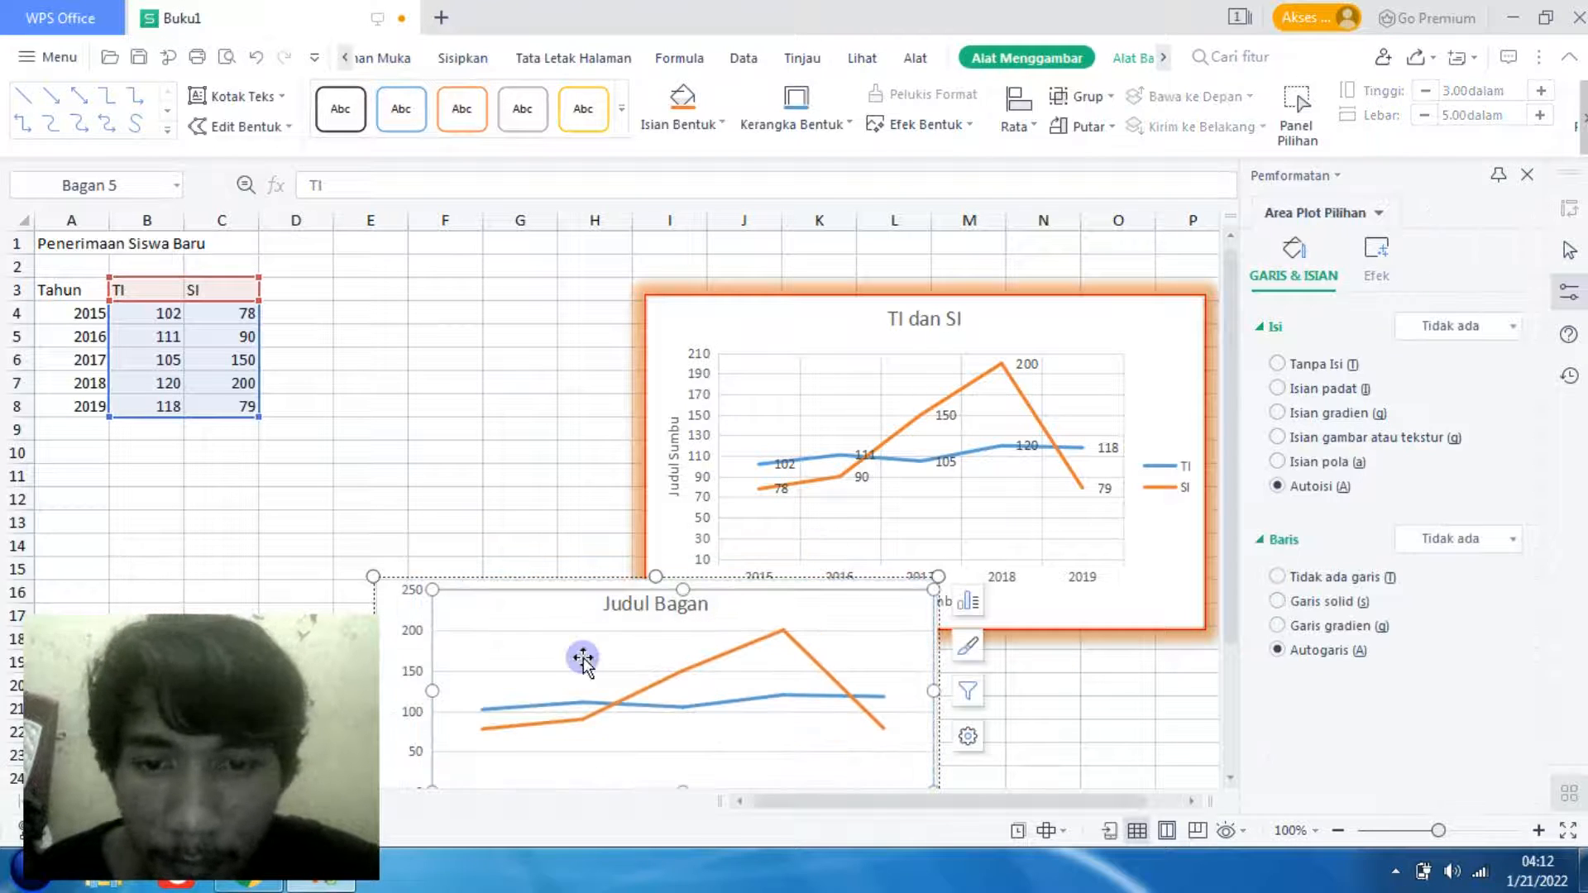
pyautogui.hotkey('ctrl', 'z')
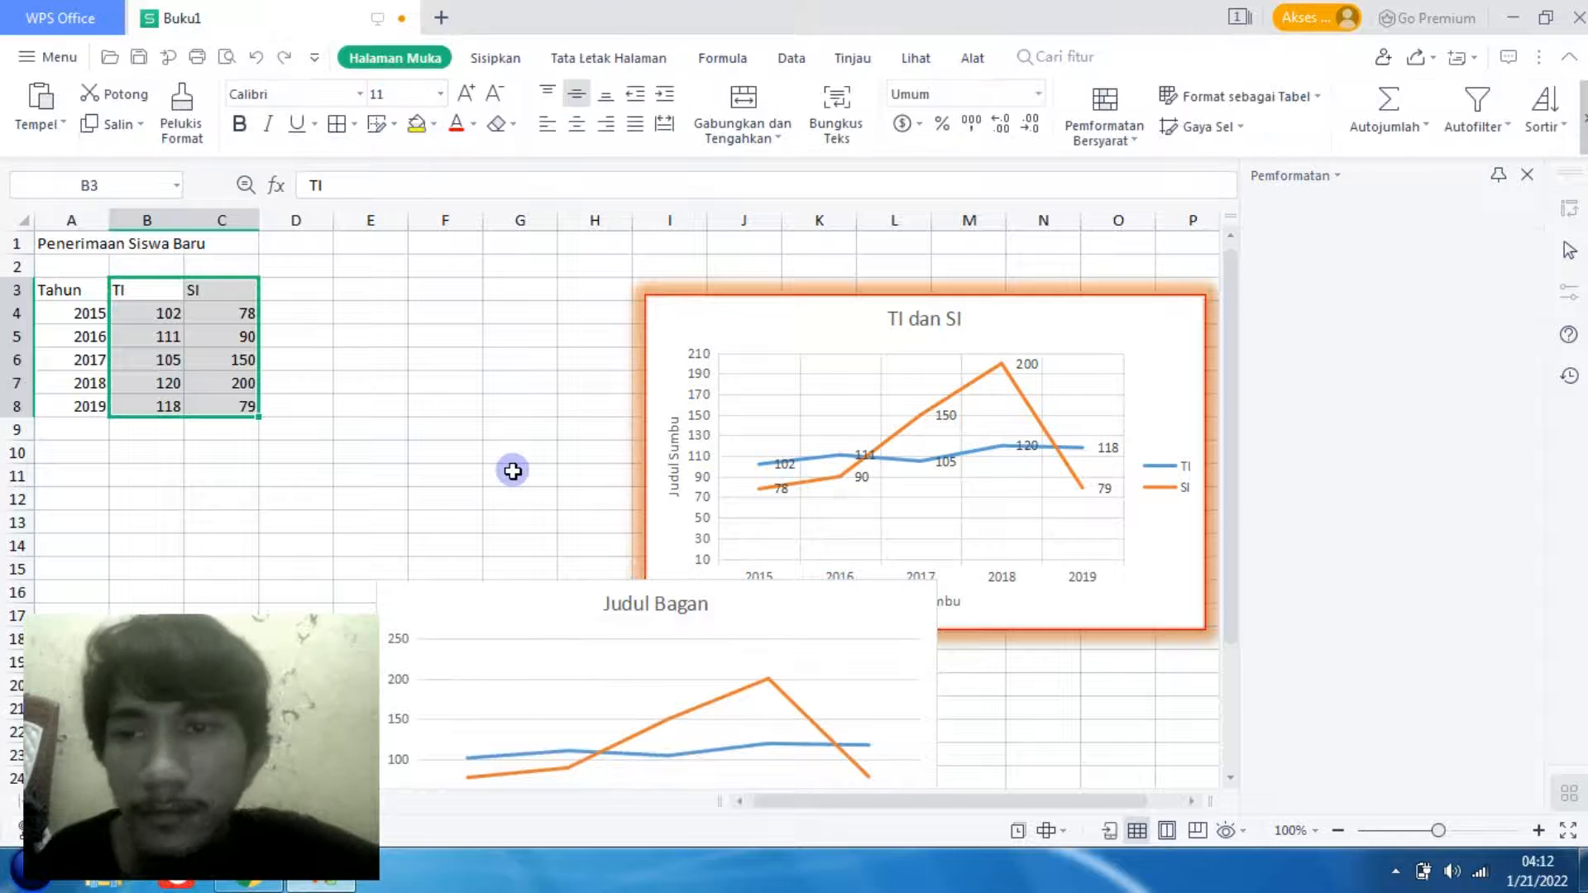
# - Insert a basic 2D pie chart from the TI and SI data in B3:C8
pyautogui.click(491, 59)
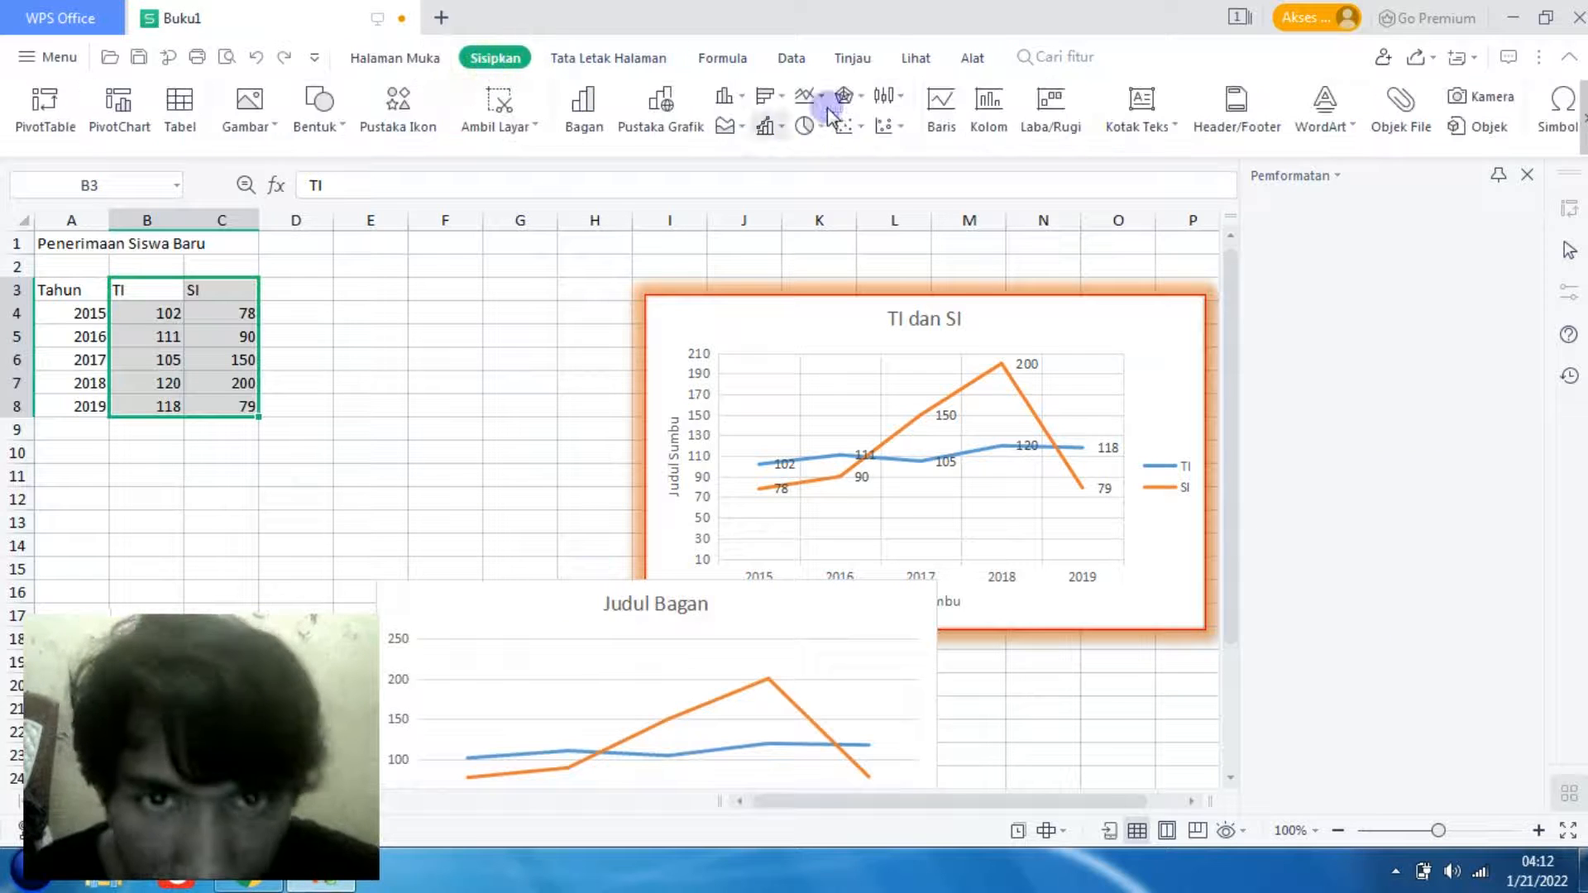
pyautogui.click(813, 131)
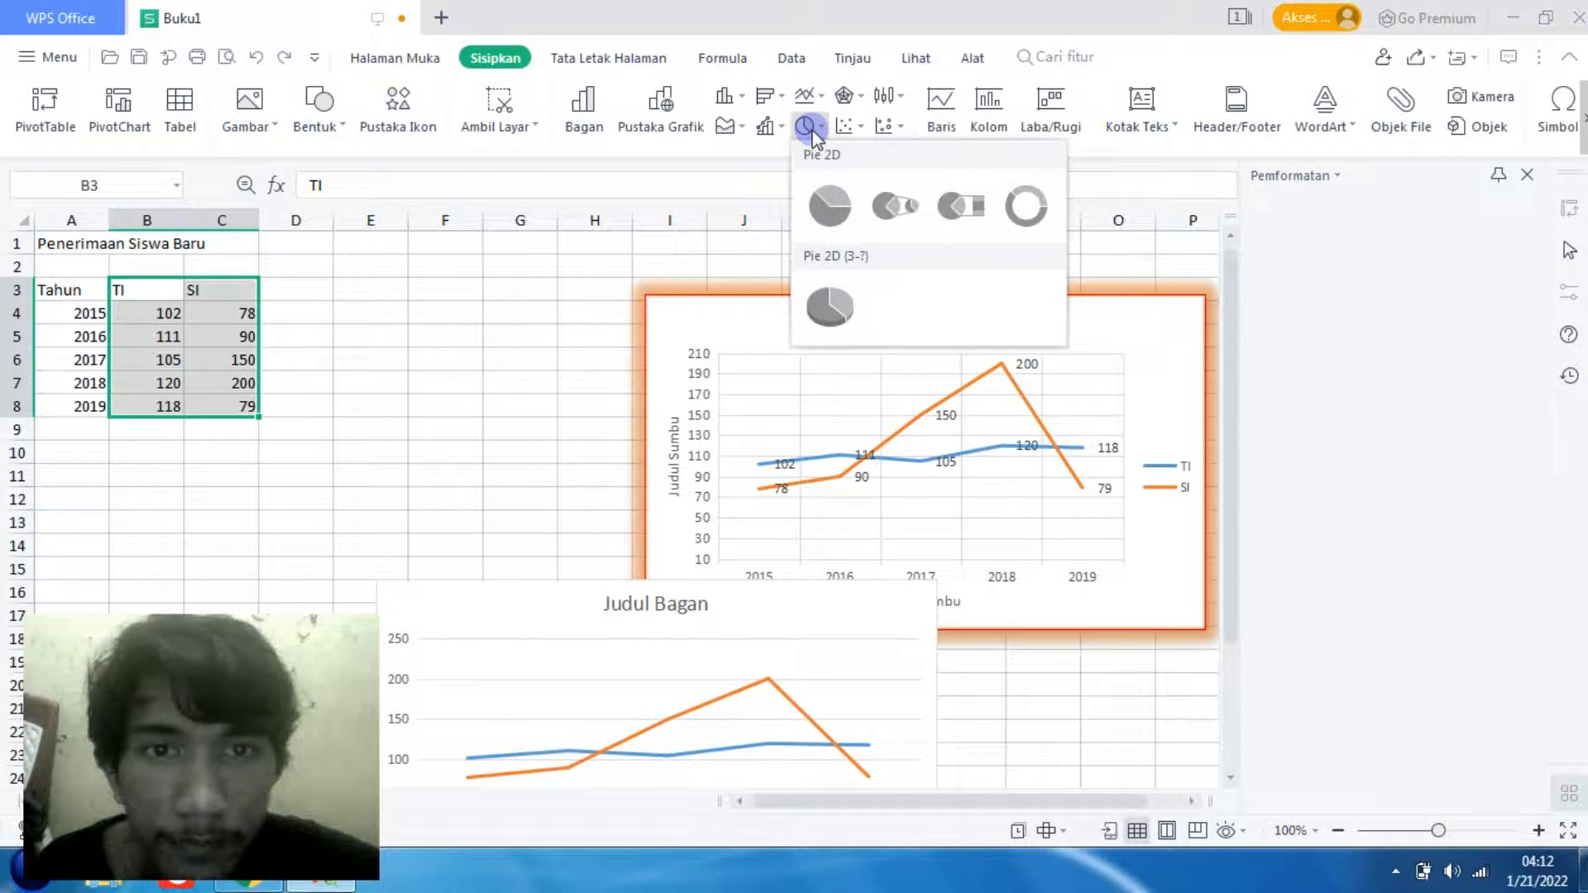
pyautogui.click(829, 206)
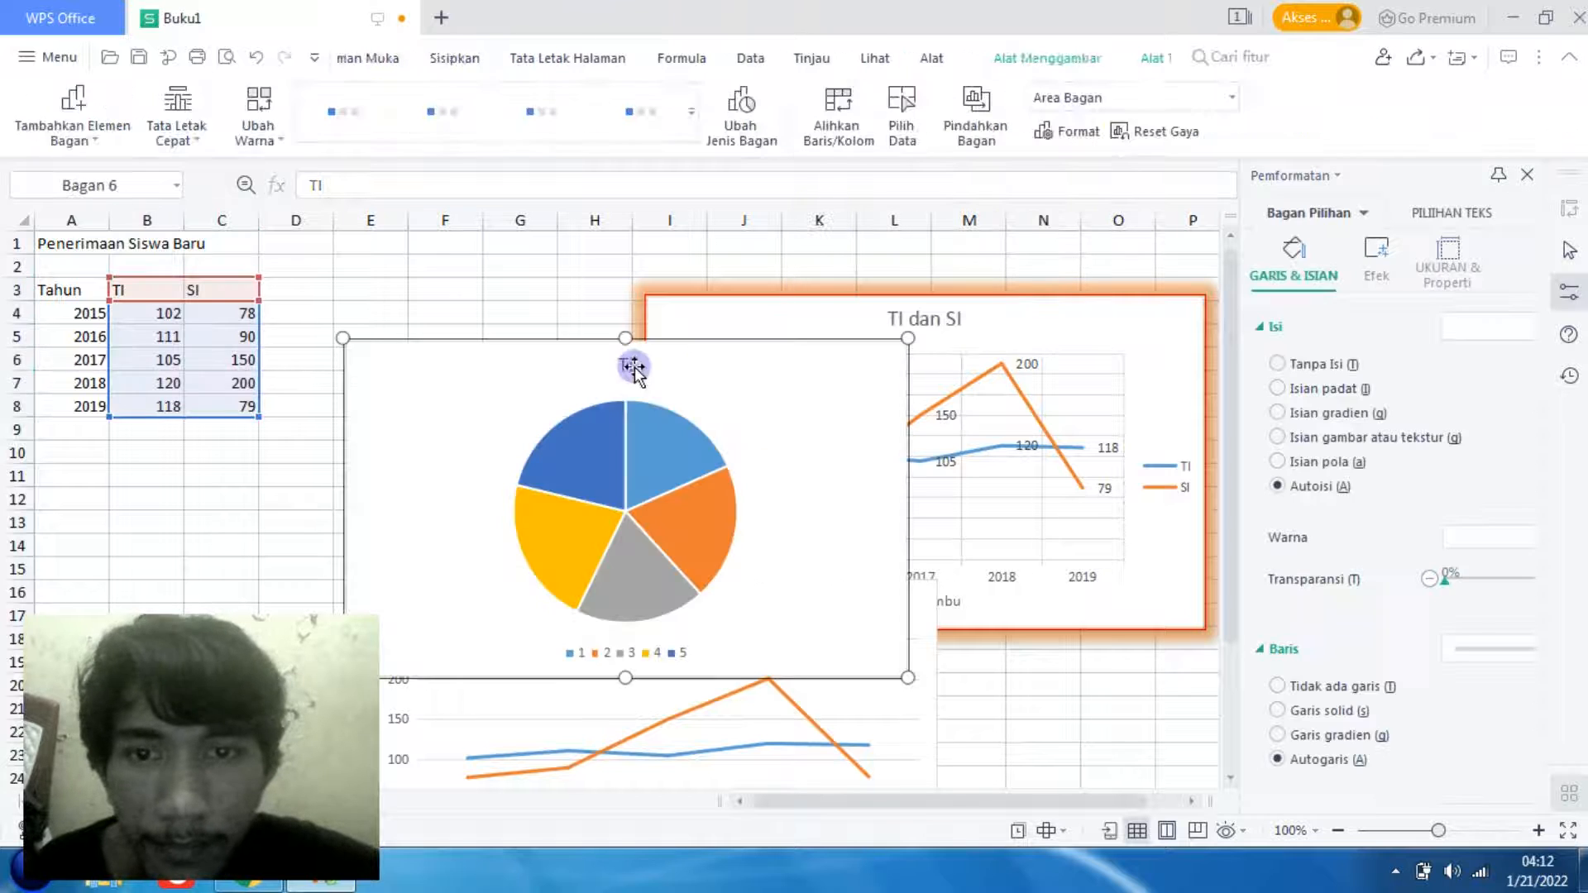
# - Move the new pie chart clear of the data table so its upper-left corner sits around cell G6
pyautogui.moveTo(763, 386); pyautogui.dragTo(835, 339)
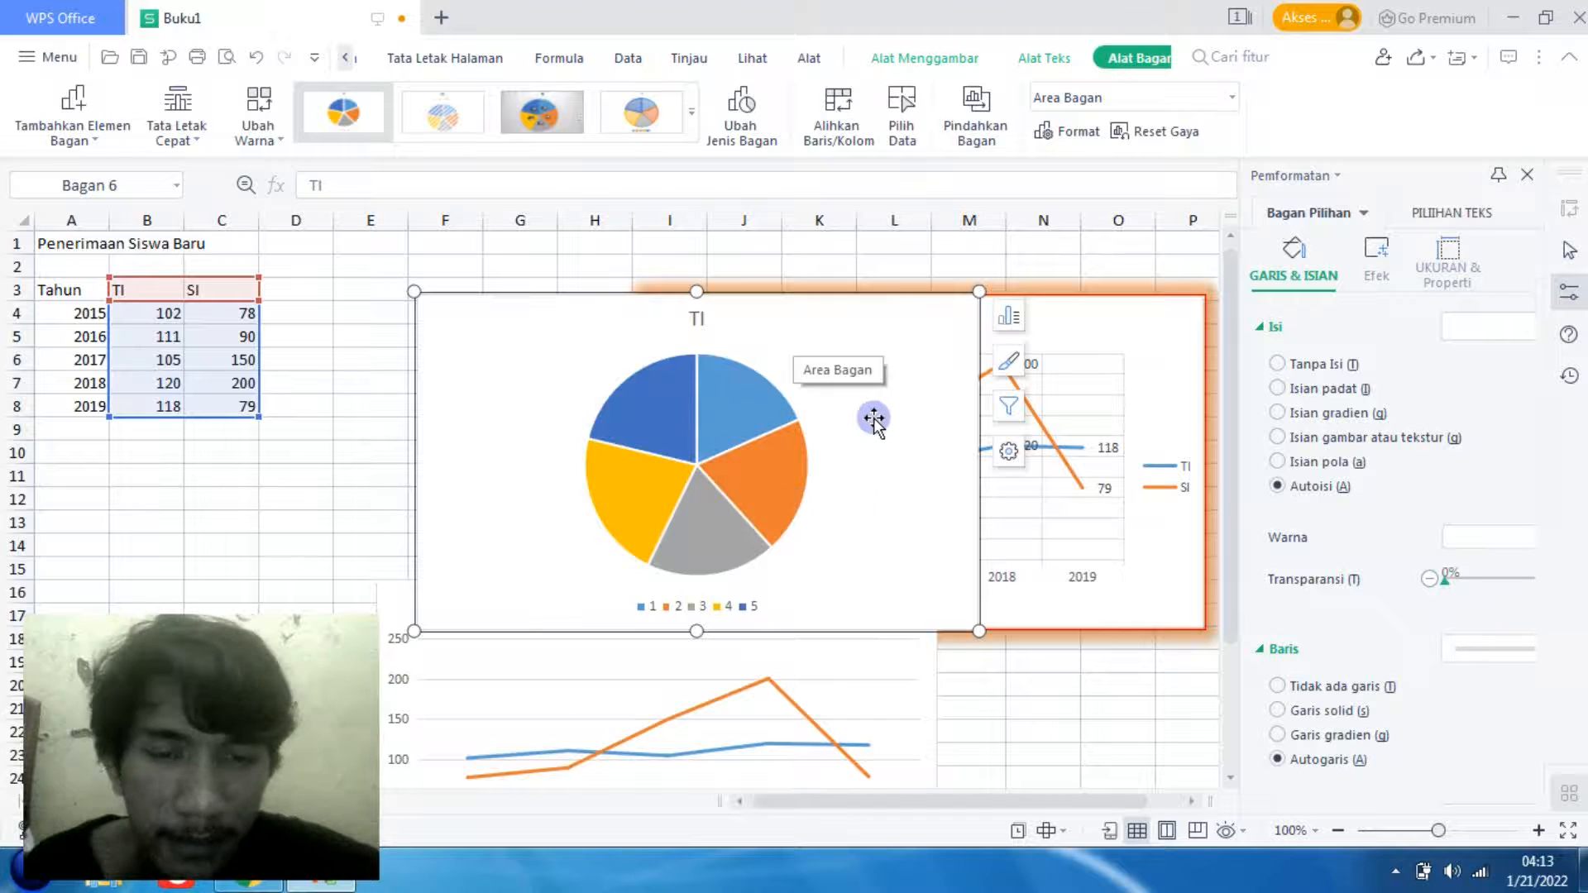
pyautogui.moveTo(872, 415); pyautogui.dragTo(589, 433)
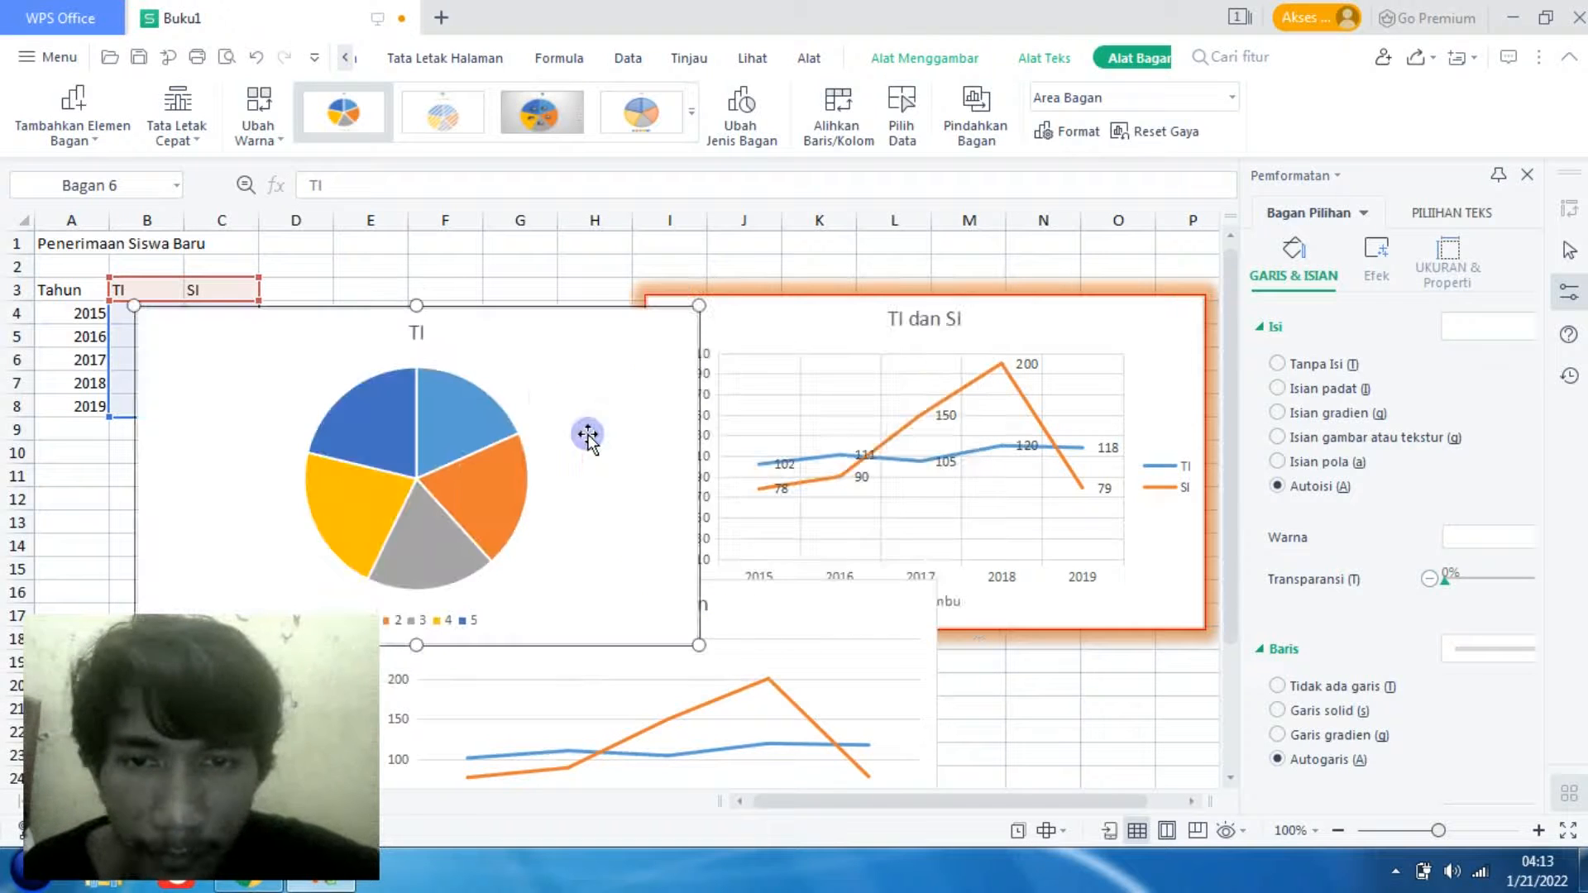
pyautogui.click(559, 56)
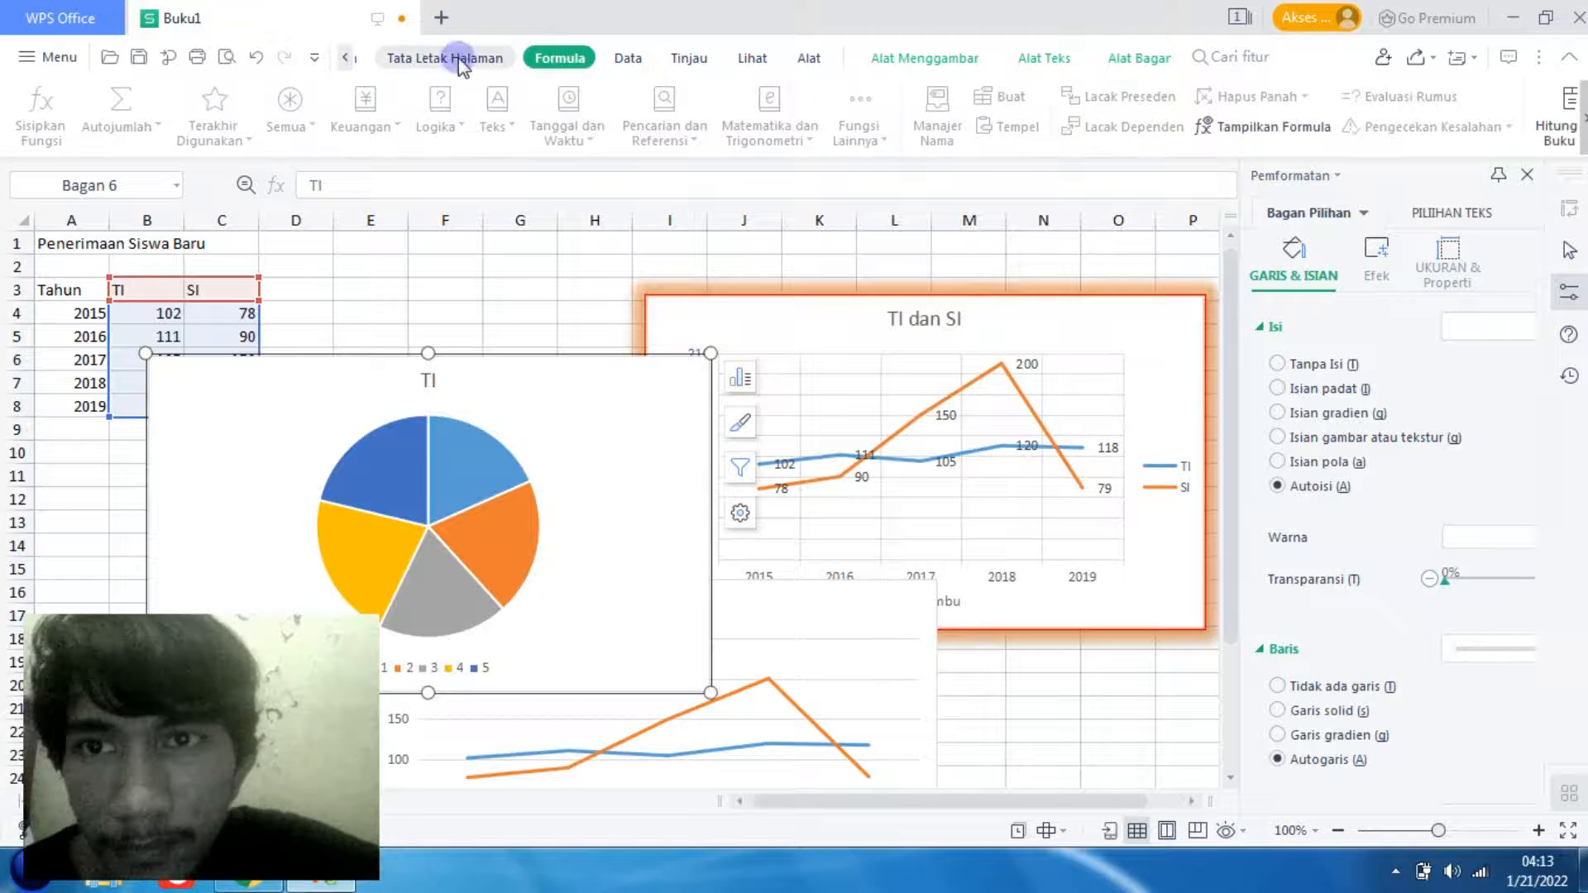
pyautogui.click(283, 107)
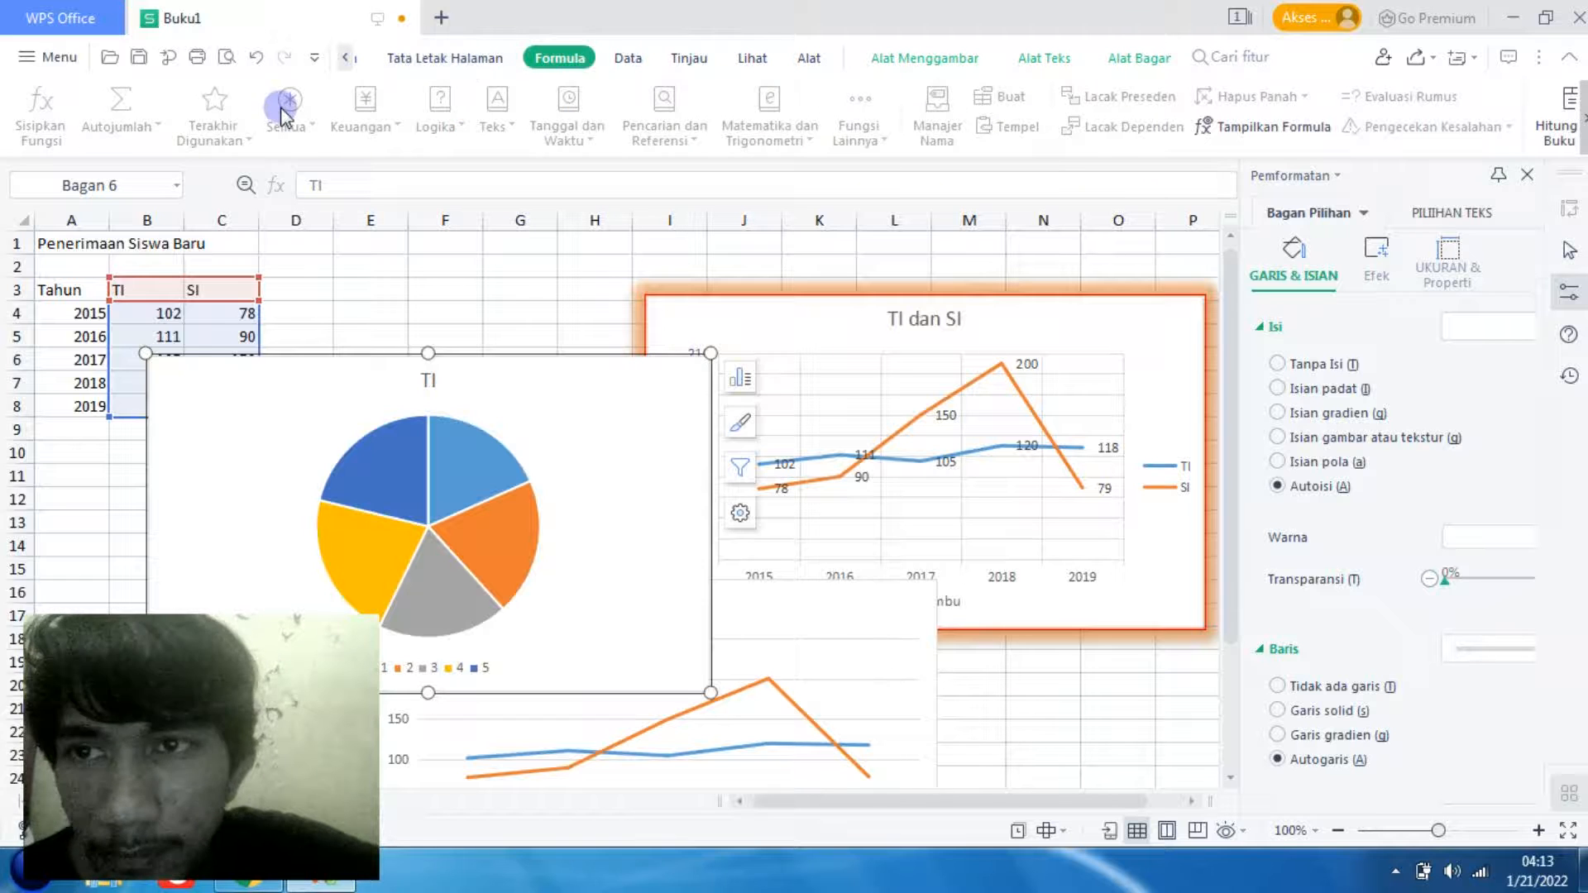
pyautogui.click(118, 293)
pyautogui.moveTo(311, 362); pyautogui.dragTo(660, 370)
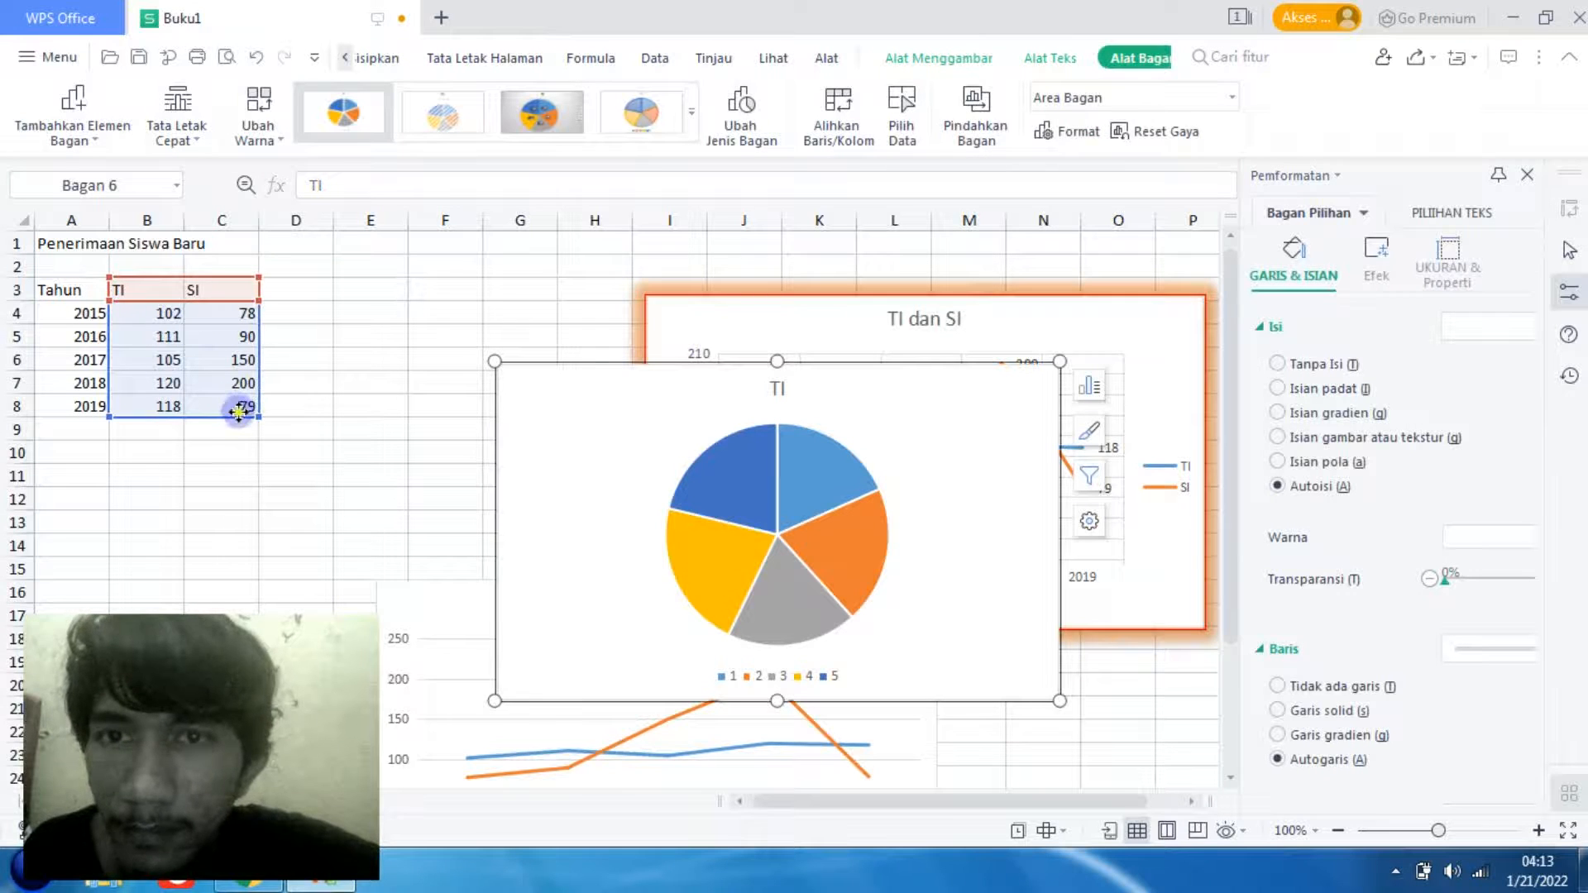
# - Bring up the options for inserting another chart
pyautogui.click(376, 58)
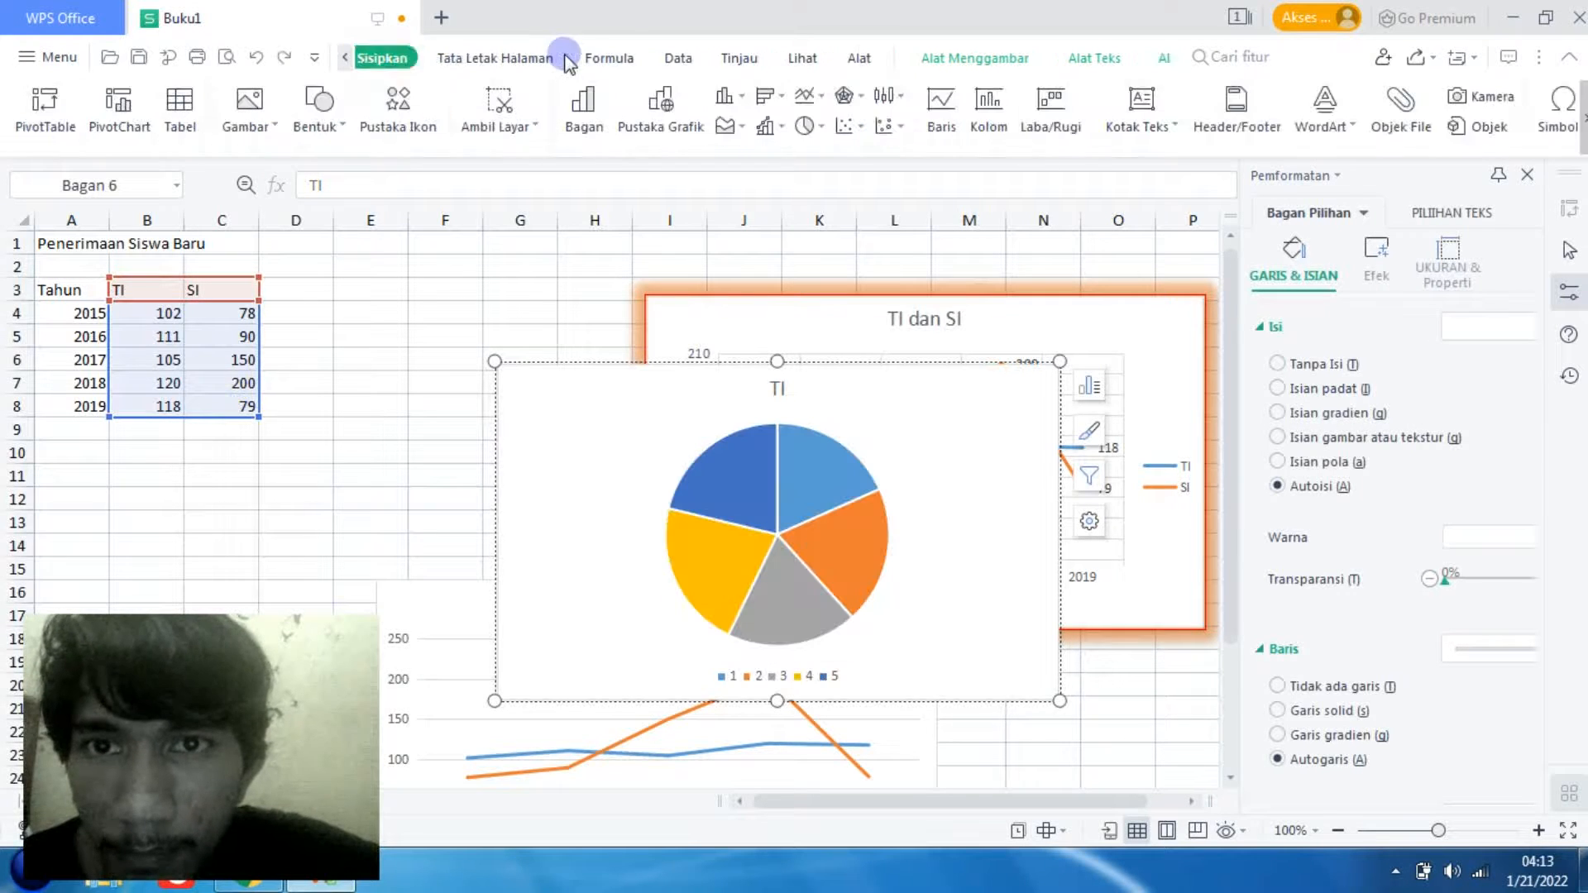